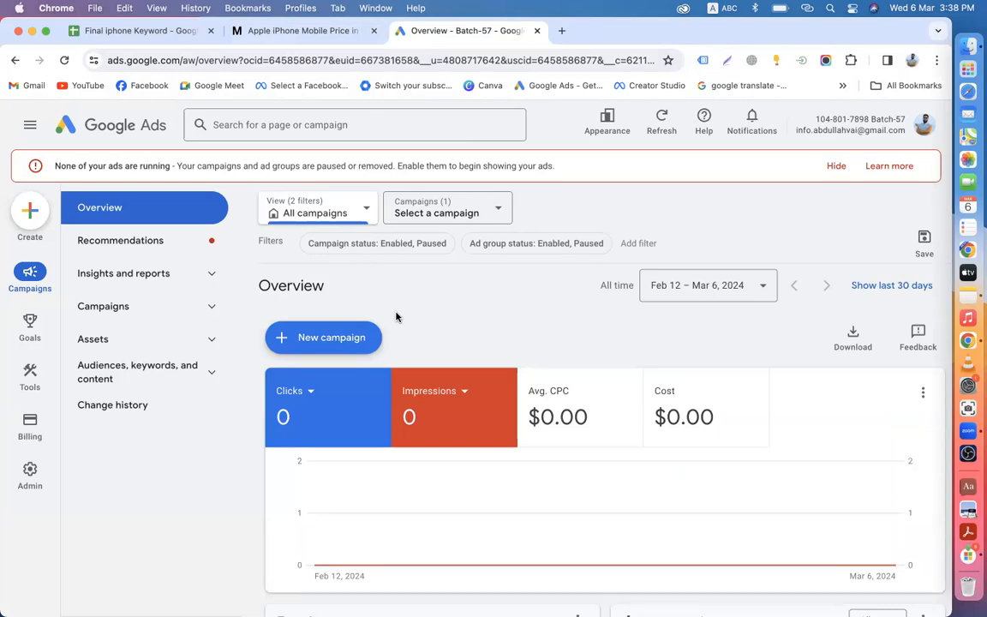
Step: Create a new campaign with the Sales objective and Search type, default-named Sales-Search-4
click(324, 339)
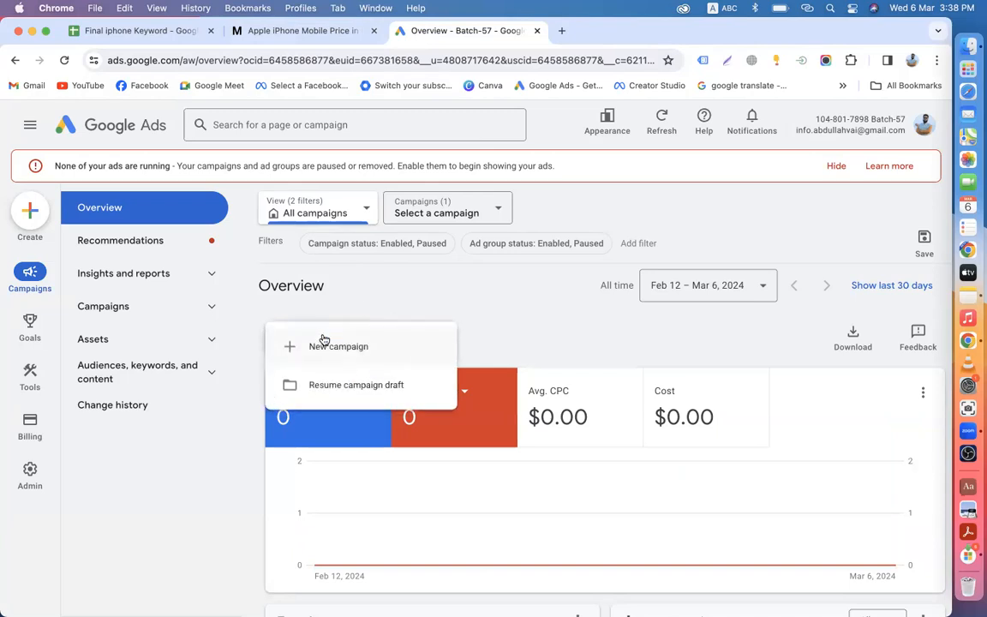
click(331, 350)
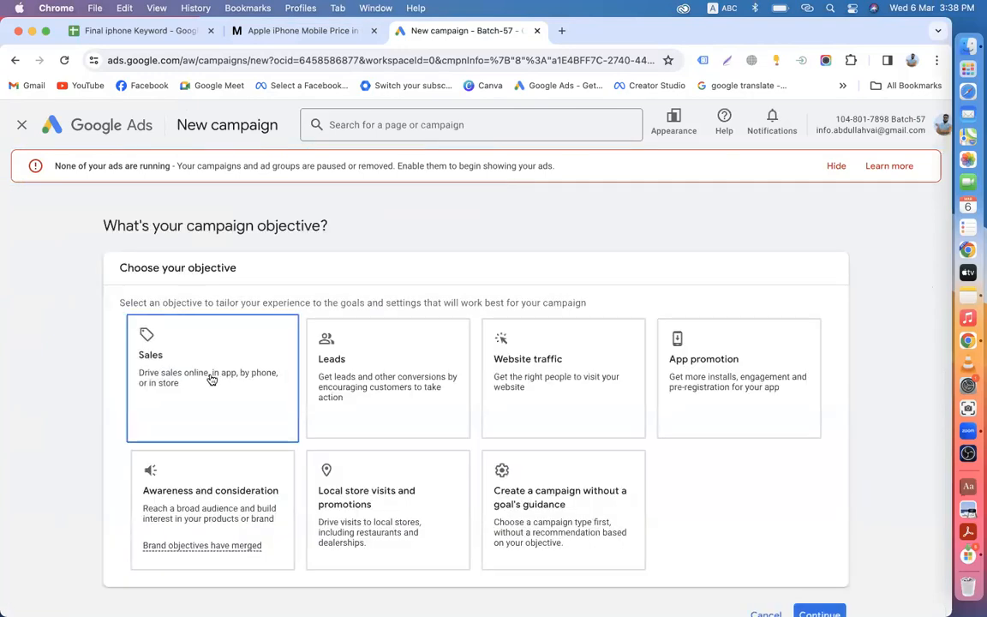
click(212, 379)
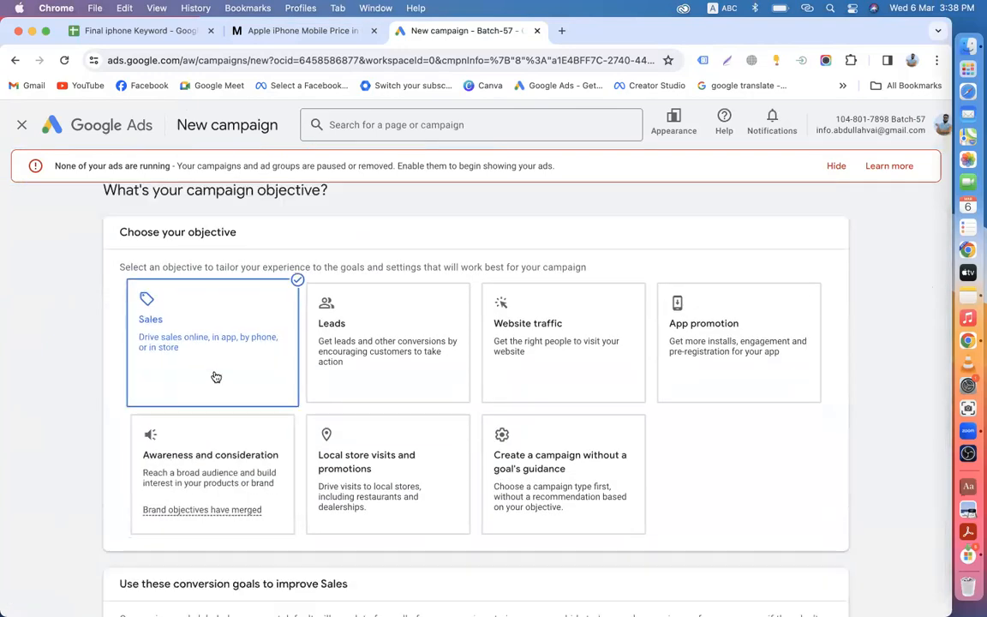
scroll(514, 257, down, 5)
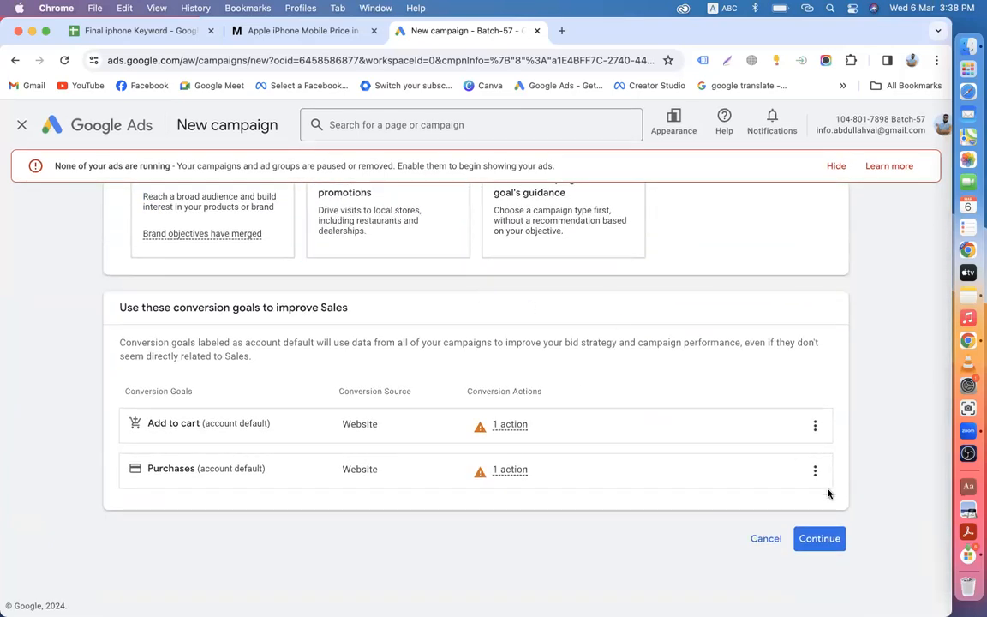
click(818, 540)
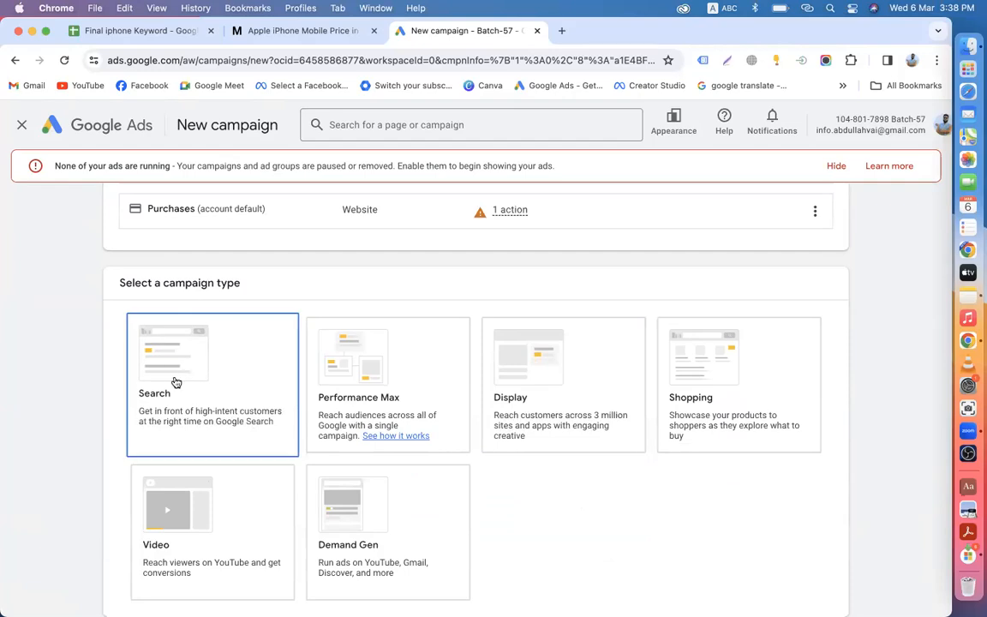
click(203, 394)
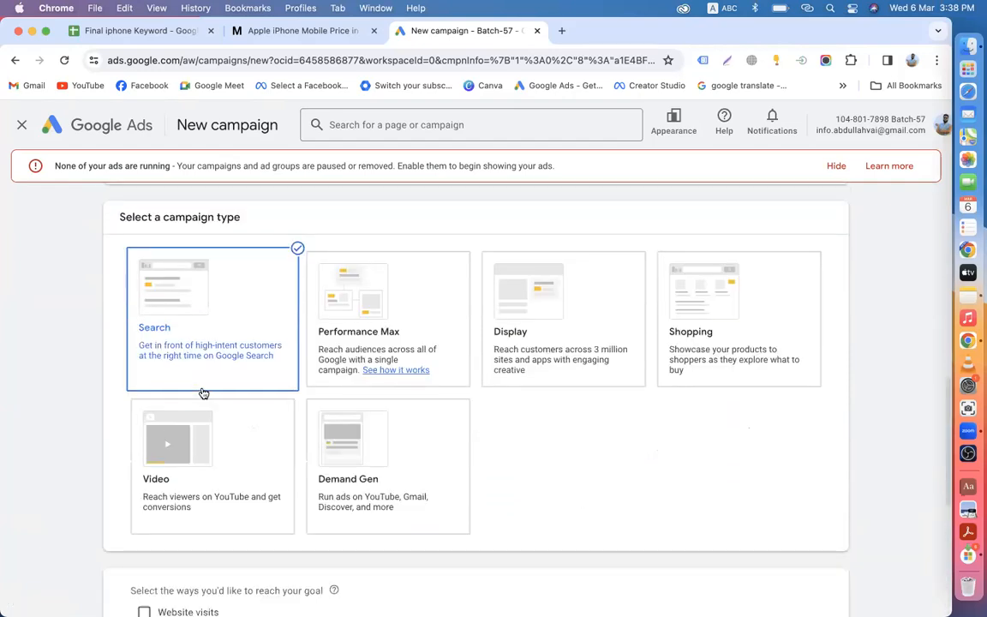
scroll(643, 502, down, 5)
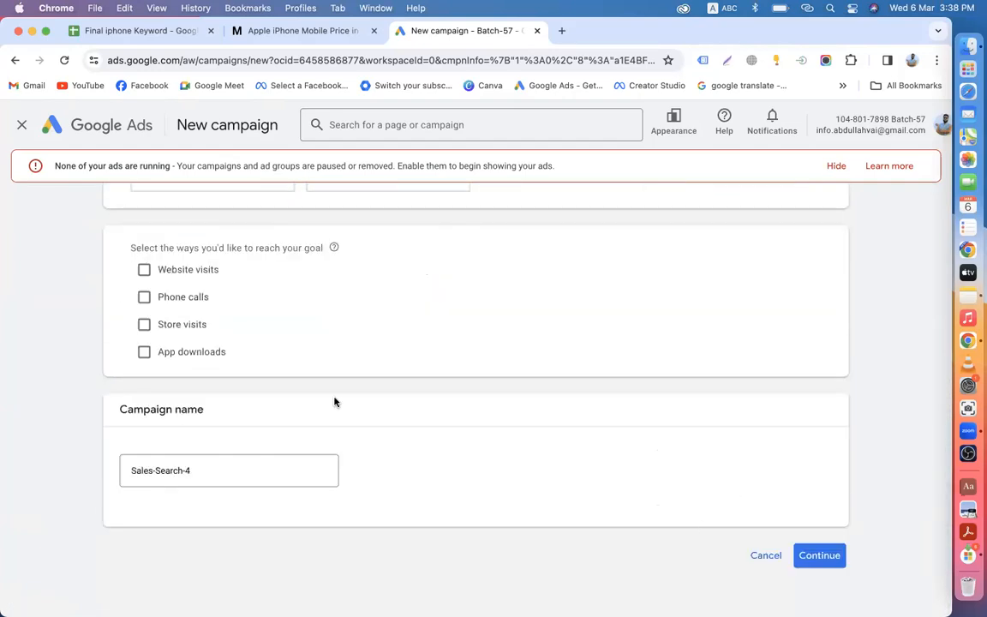
scroll(335, 401, up, 3)
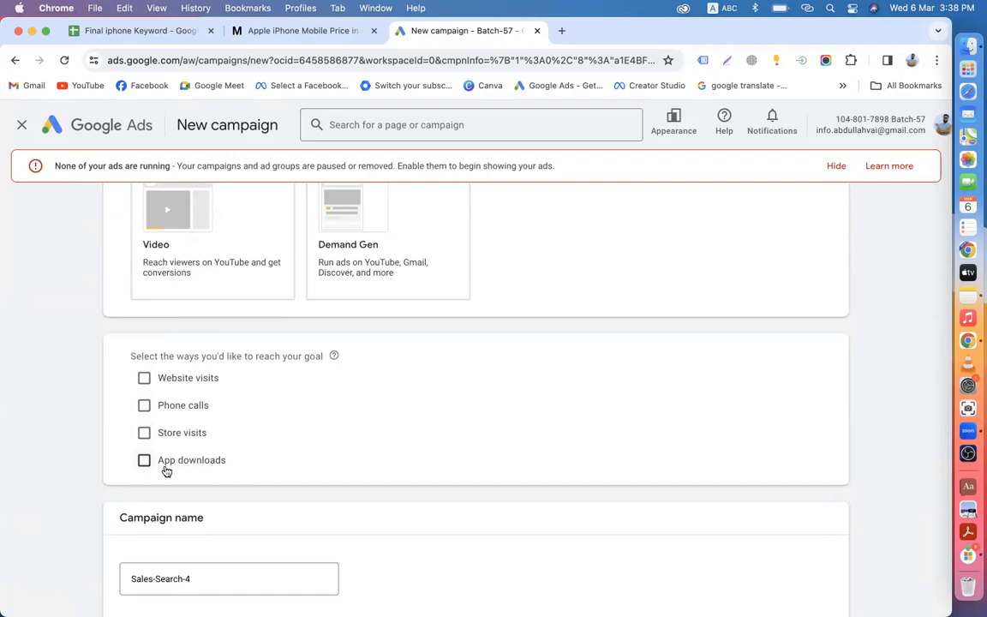
click(163, 378)
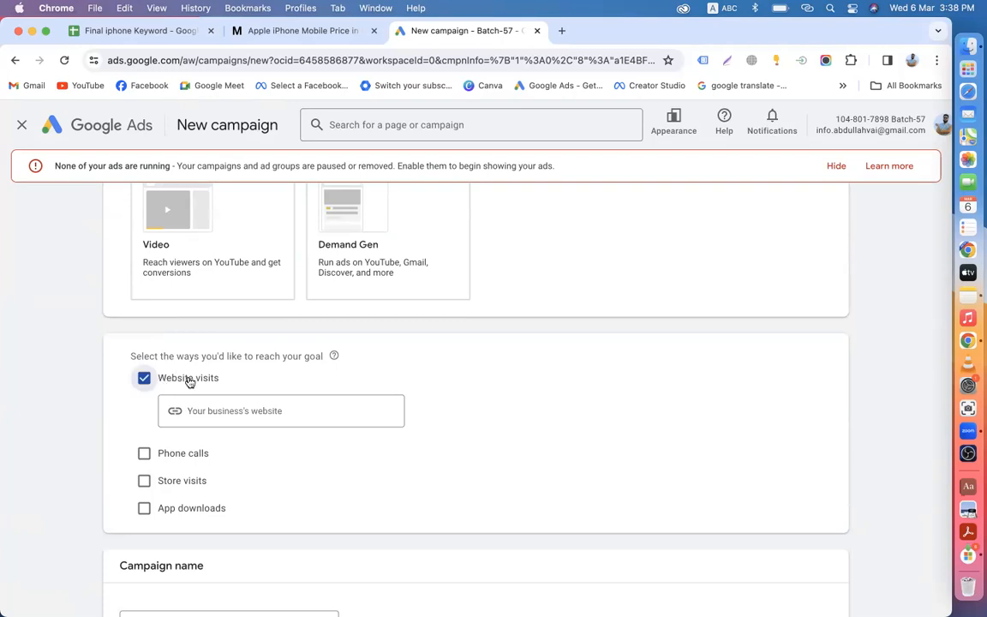
click(266, 425)
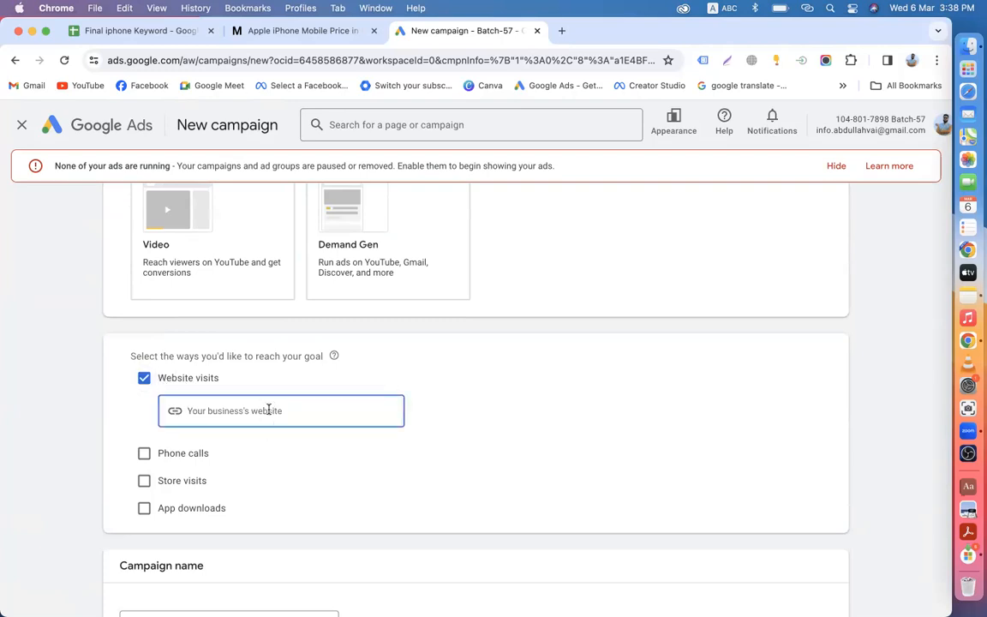
click(276, 31)
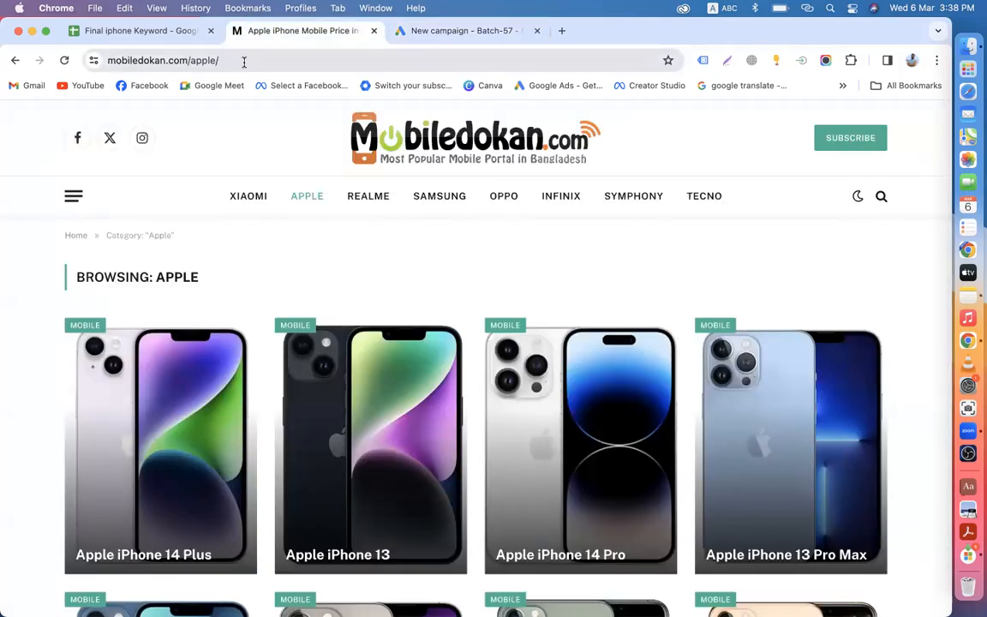
click(244, 62)
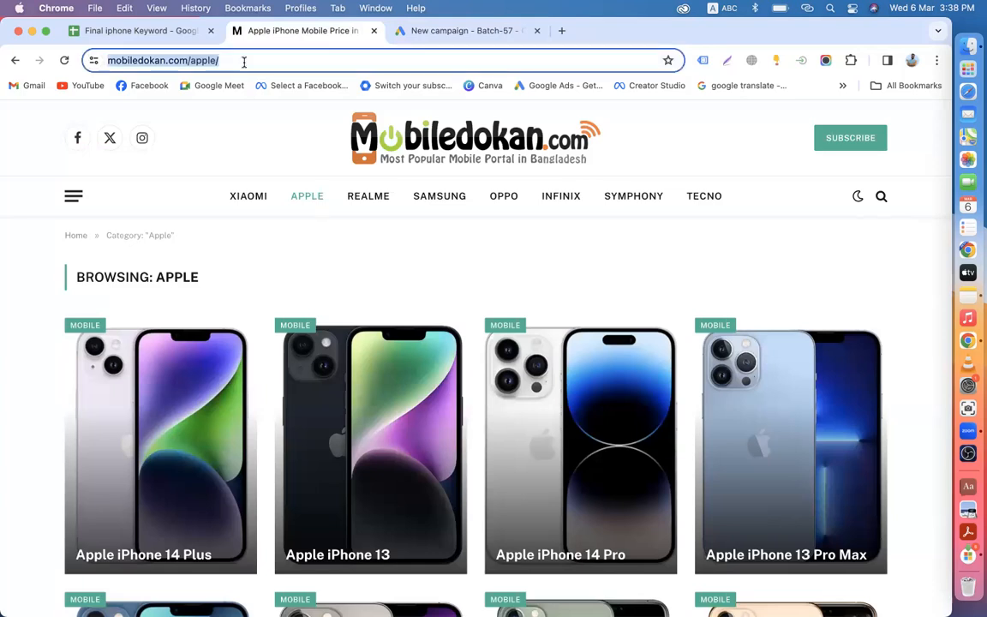
right_click(244, 62)
click(250, 156)
click(113, 28)
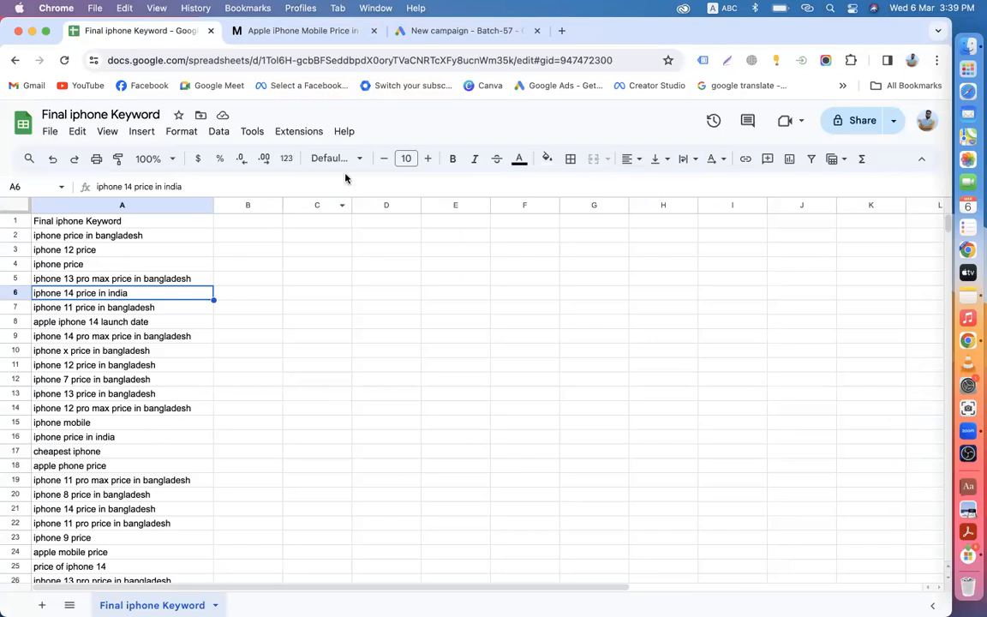
click(432, 31)
click(222, 439)
key(super+v)
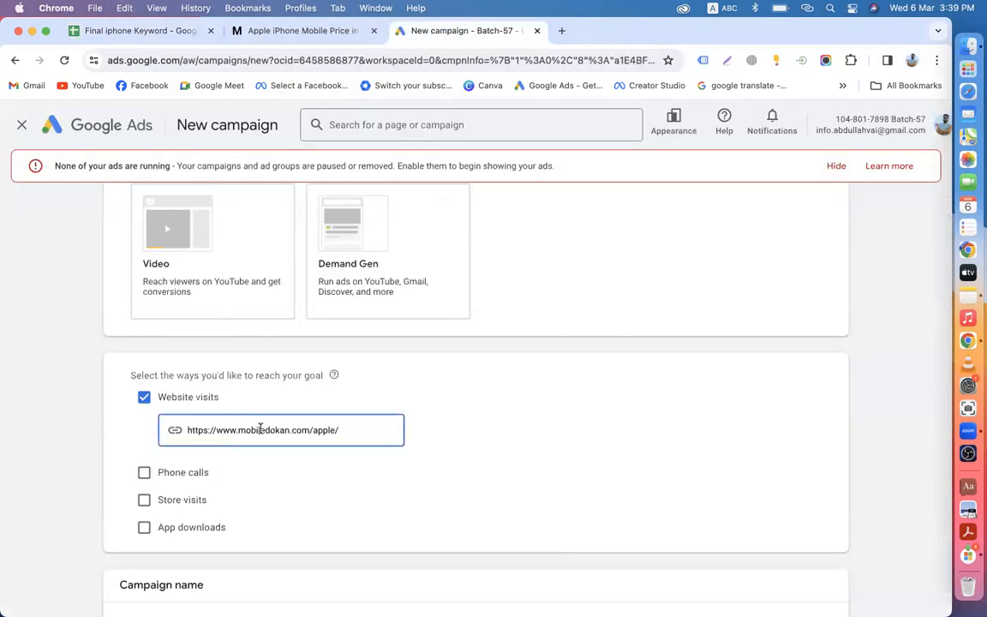
Step: Rename the campaign to Sales-Search-Ads-Iphone
scroll(390, 403, down, 3)
click(198, 455)
key(BackSpace)
key(BackSpace)
text(-Ads-Iphone)
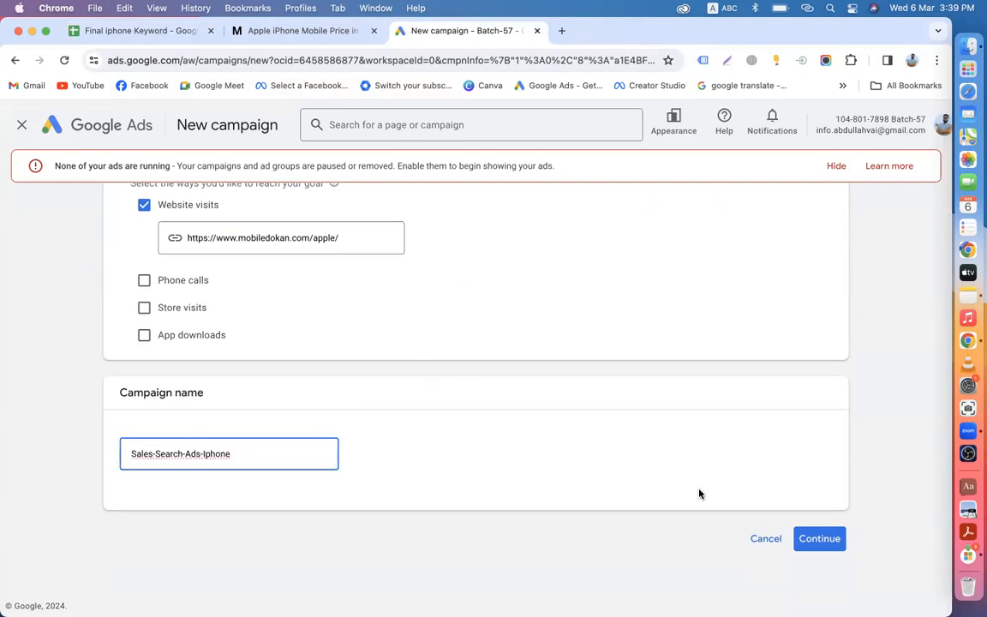
Step: Continue past setup and choose Start new instead of the saved draft
click(809, 538)
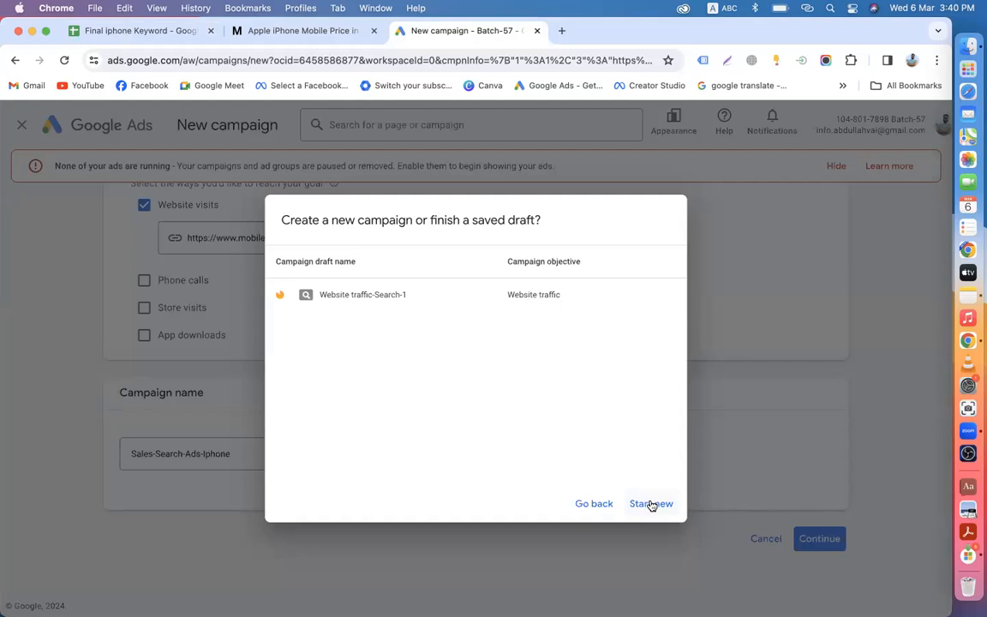
click(651, 504)
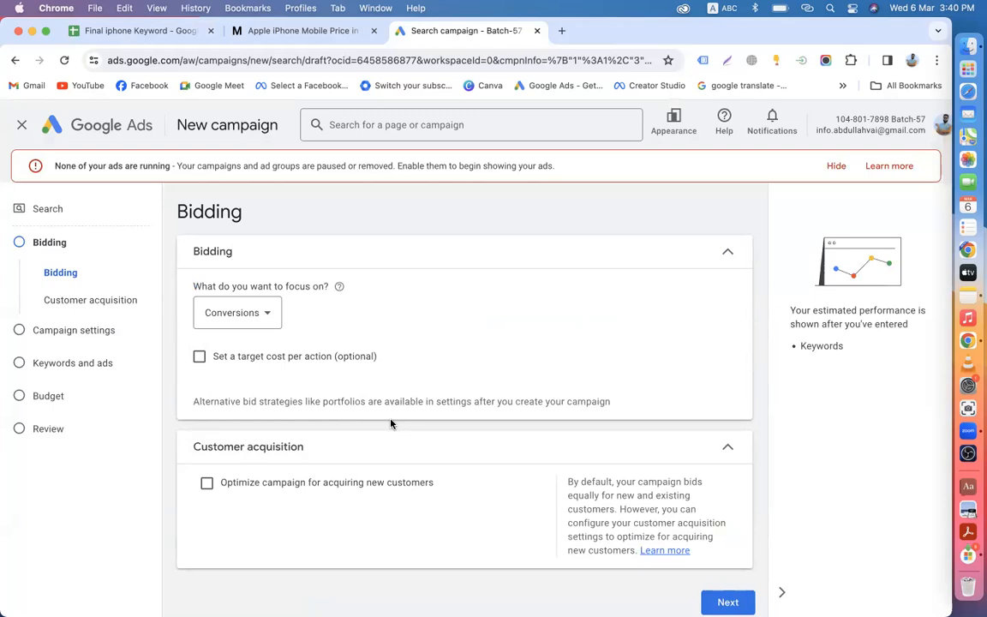
click(264, 317)
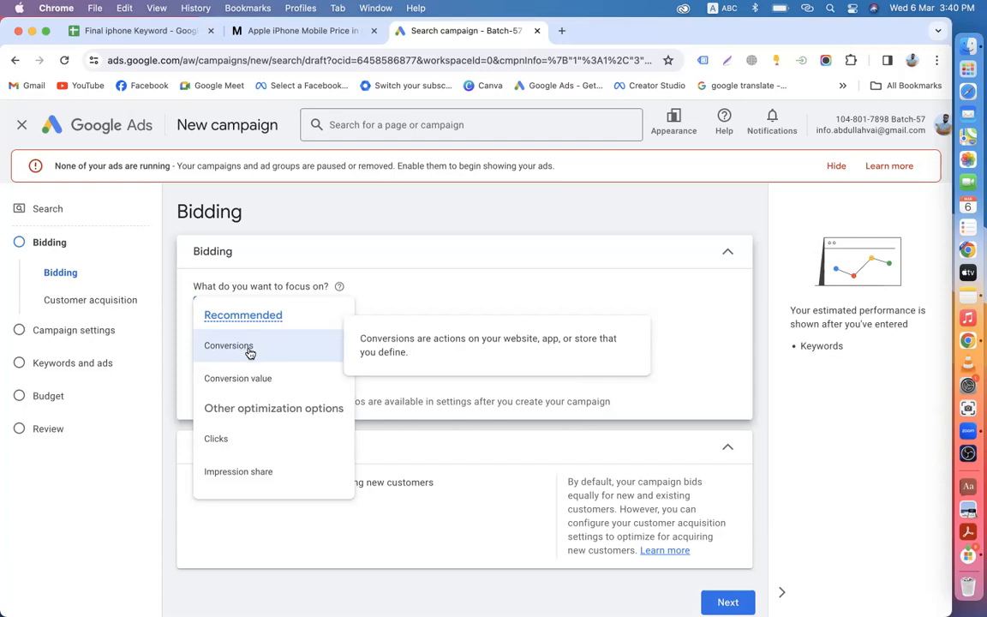
click(249, 351)
click(256, 320)
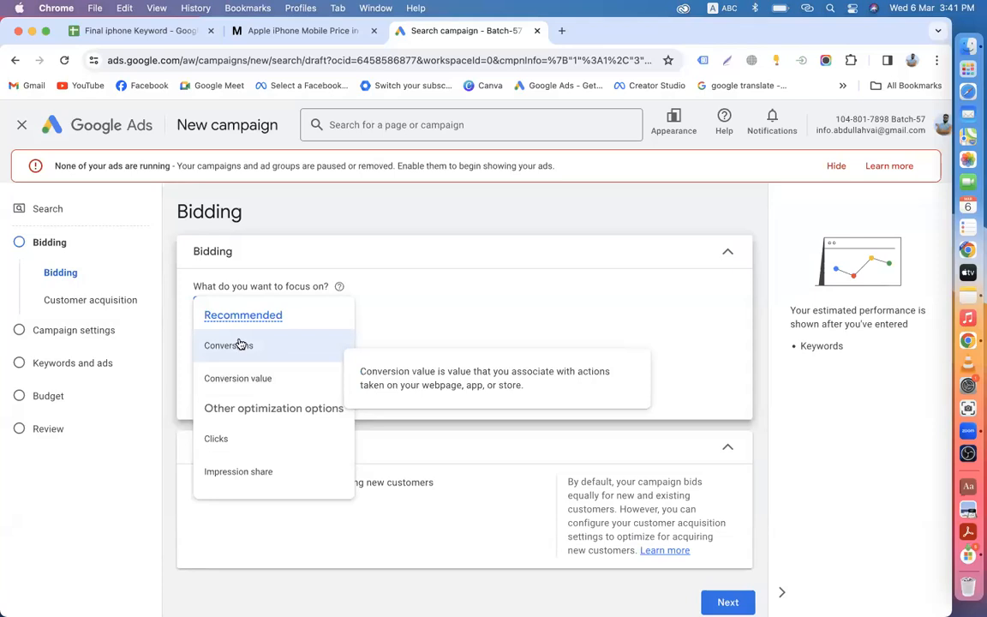
click(240, 344)
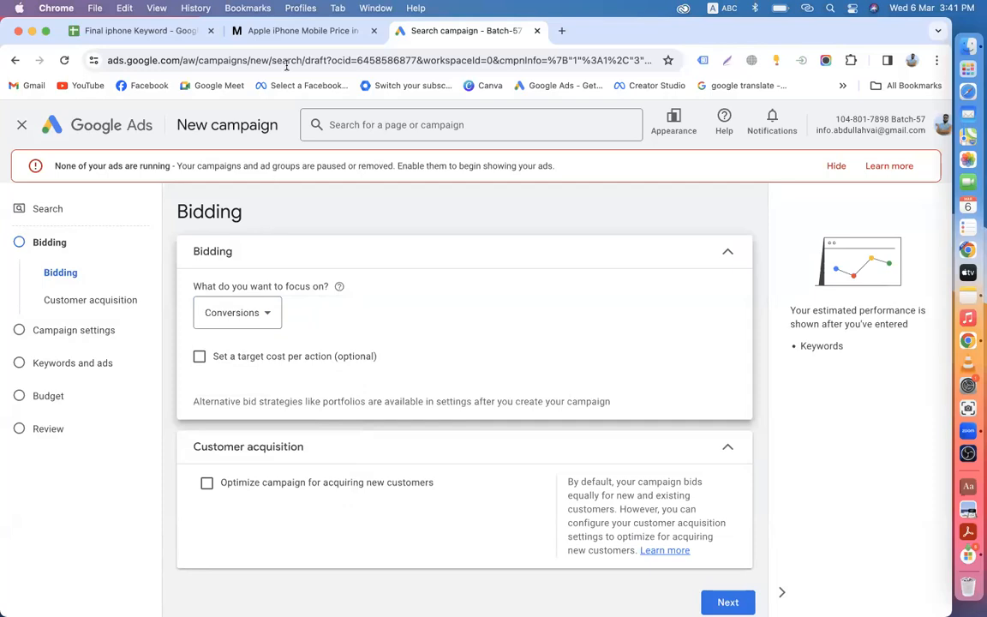
click(310, 31)
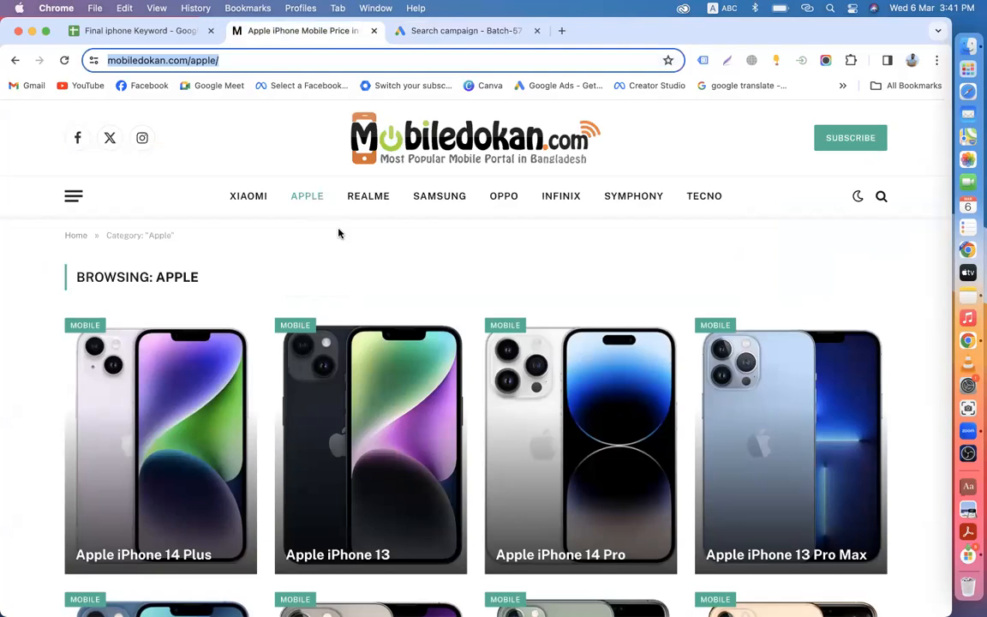
click(430, 32)
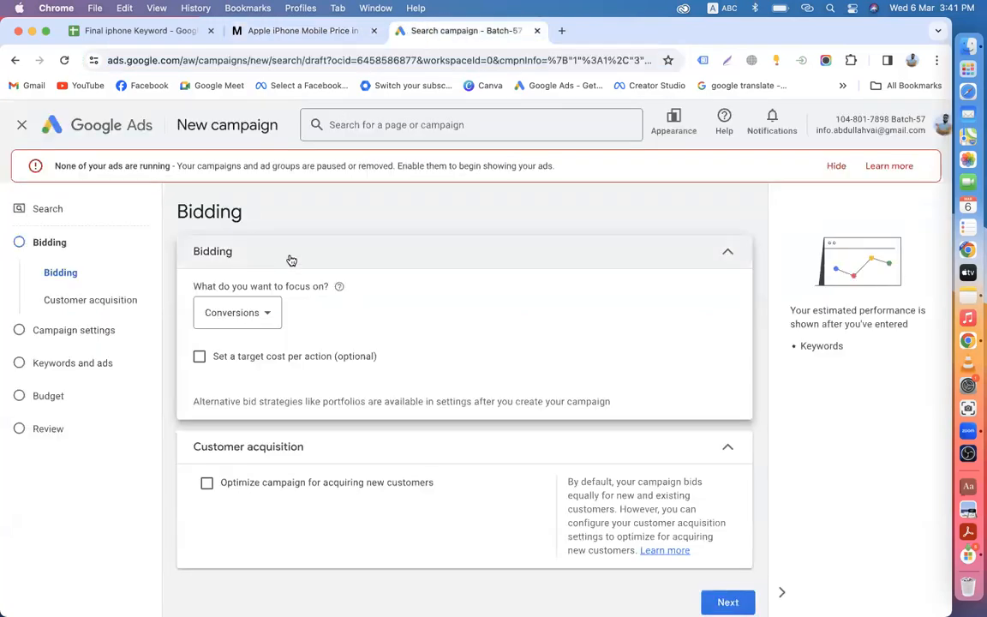
click(262, 319)
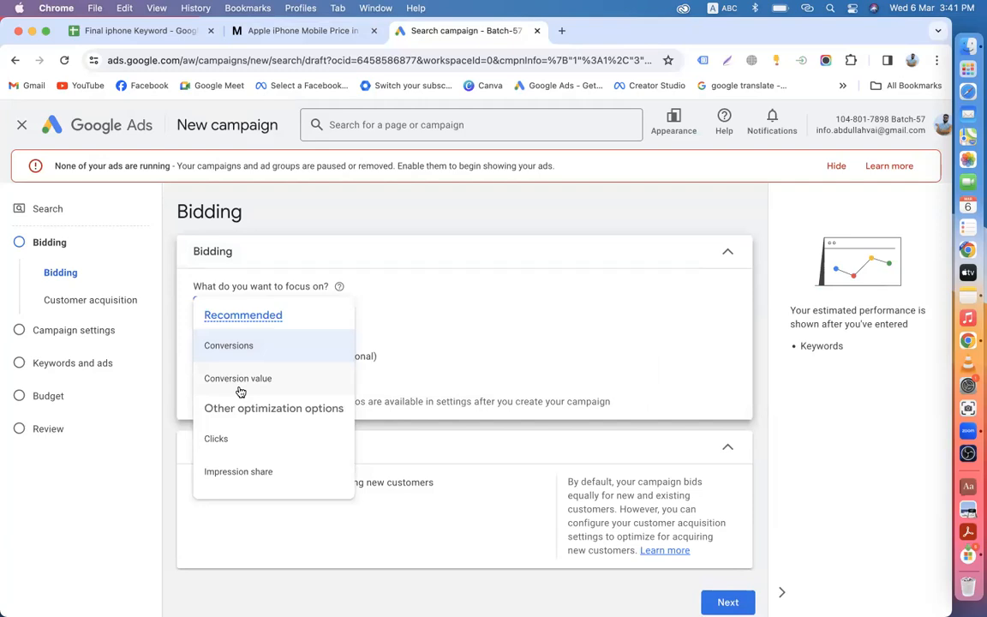
mouse_move(232, 383)
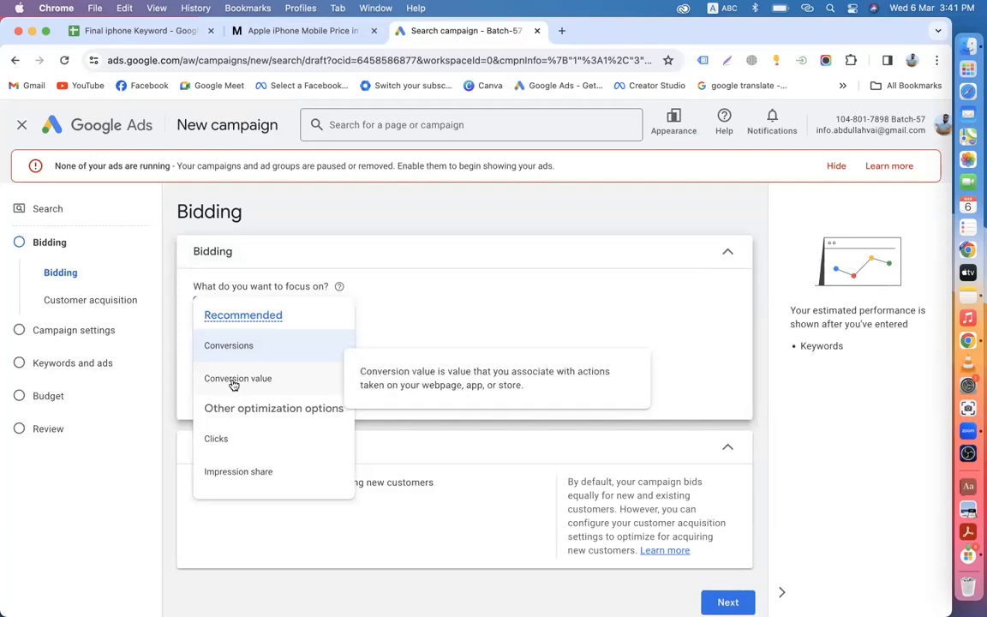
click(235, 346)
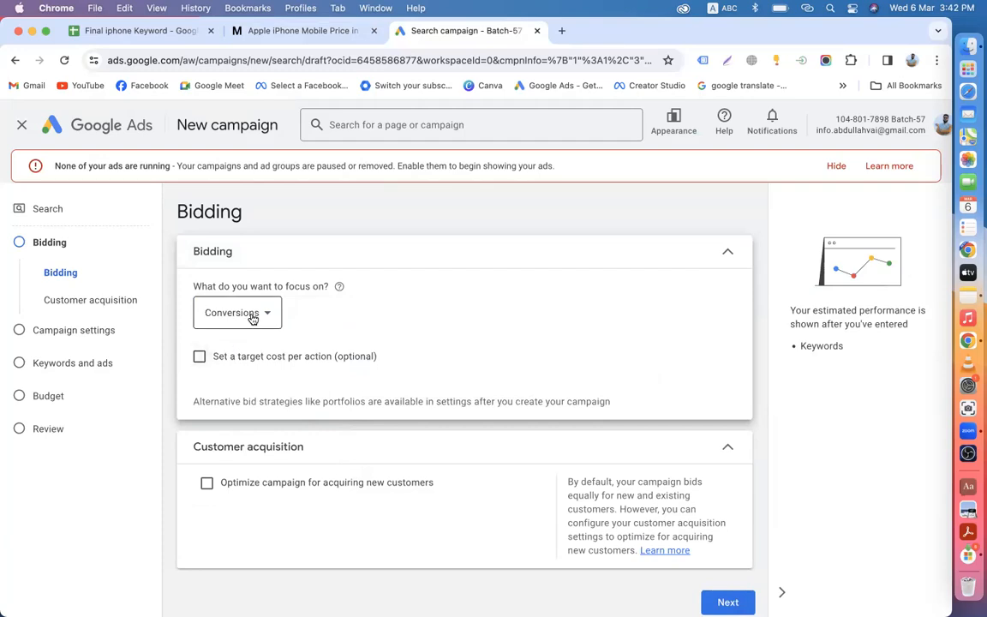
click(233, 313)
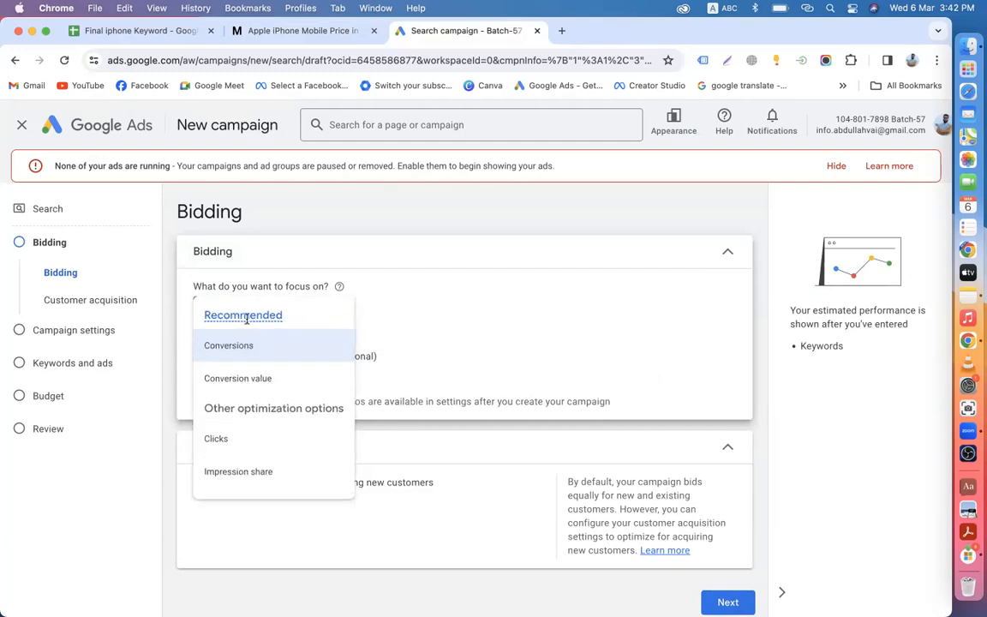
mouse_move(244, 384)
click(253, 351)
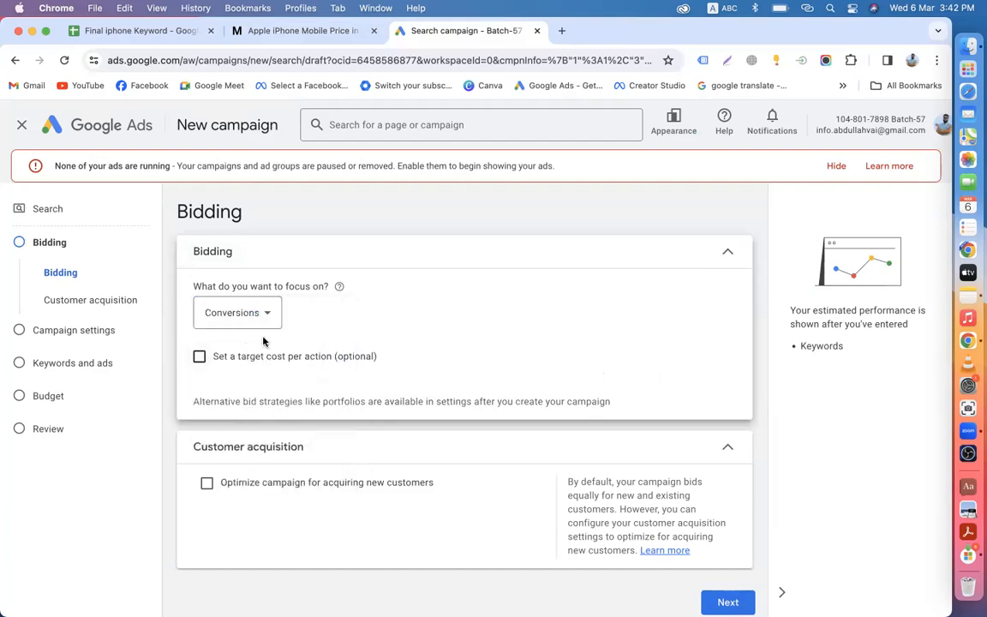
click(199, 357)
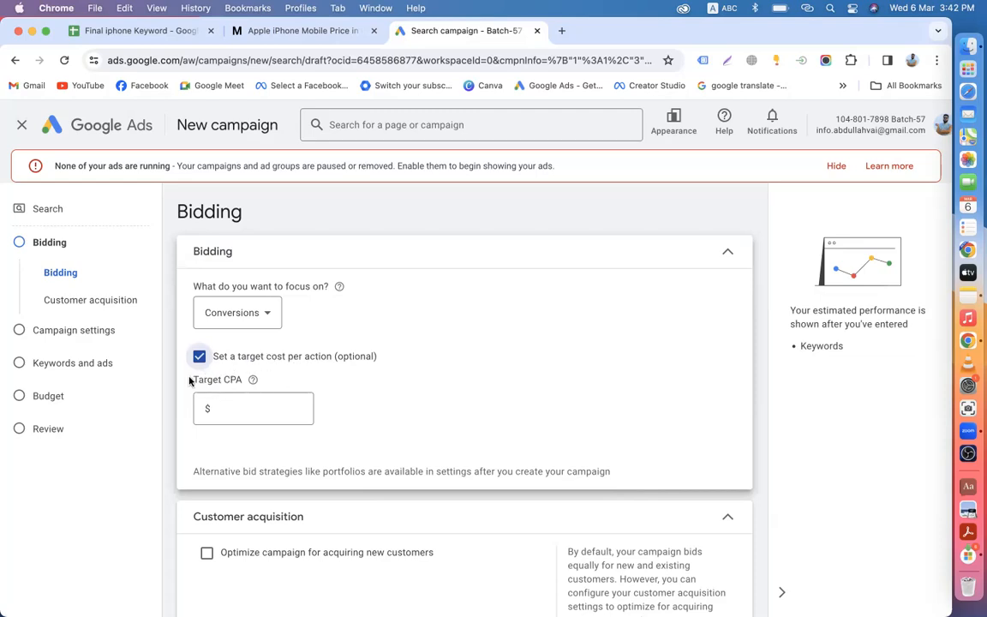
click(199, 357)
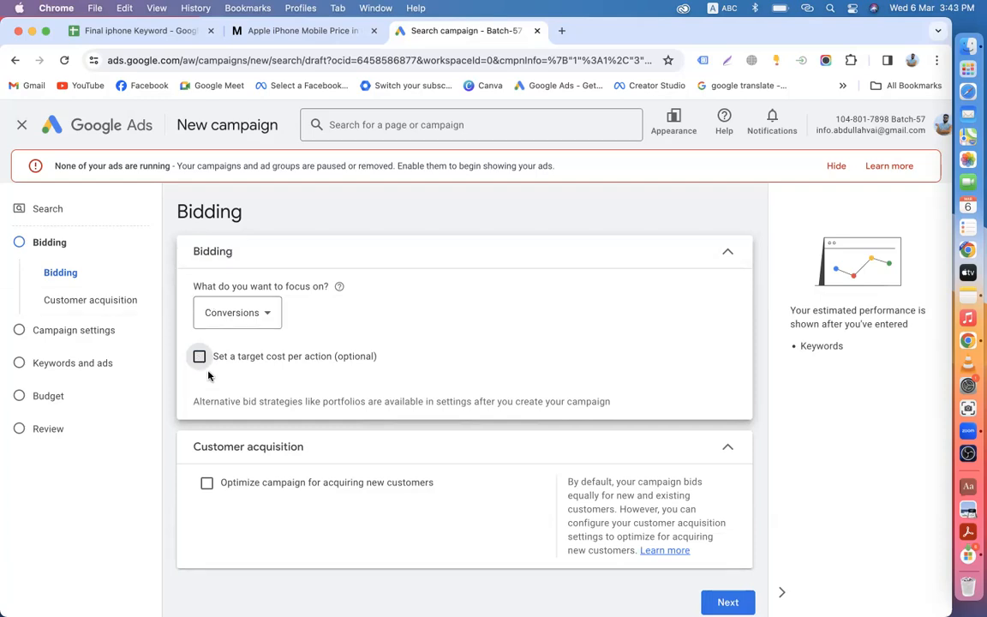
Step: Open the Batch-57 ad account in a new tab, then return to the campaign's Bidding step
click(559, 31)
text(a)
key(Return)
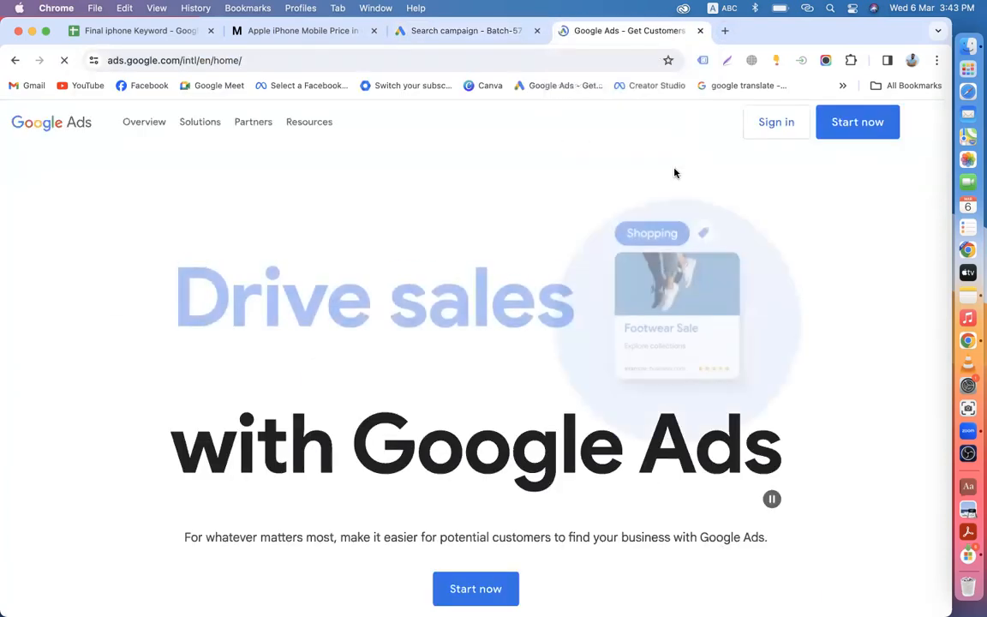
click(773, 127)
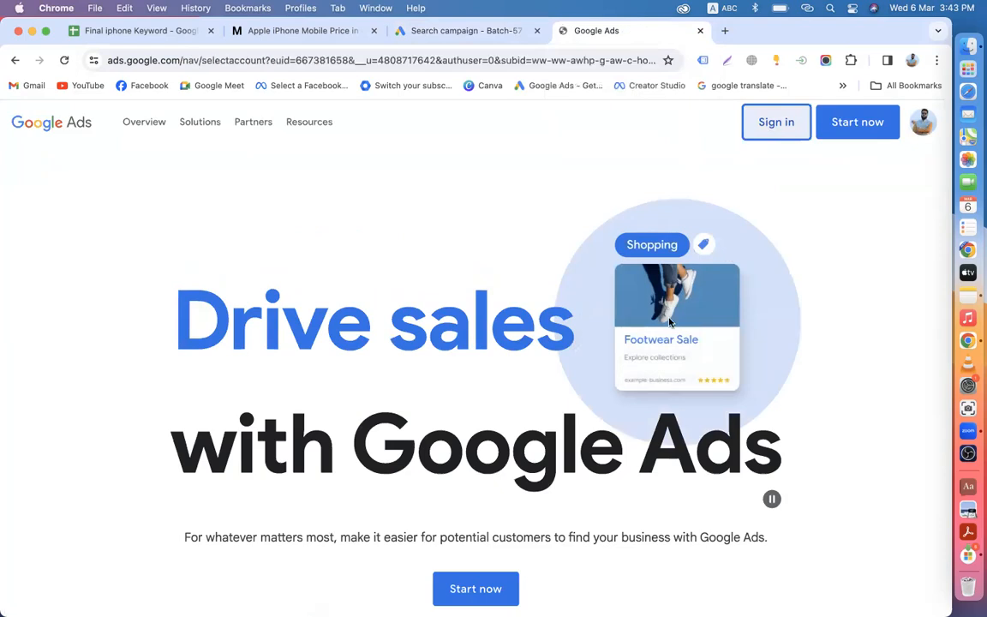
scroll(488, 472, down, 5)
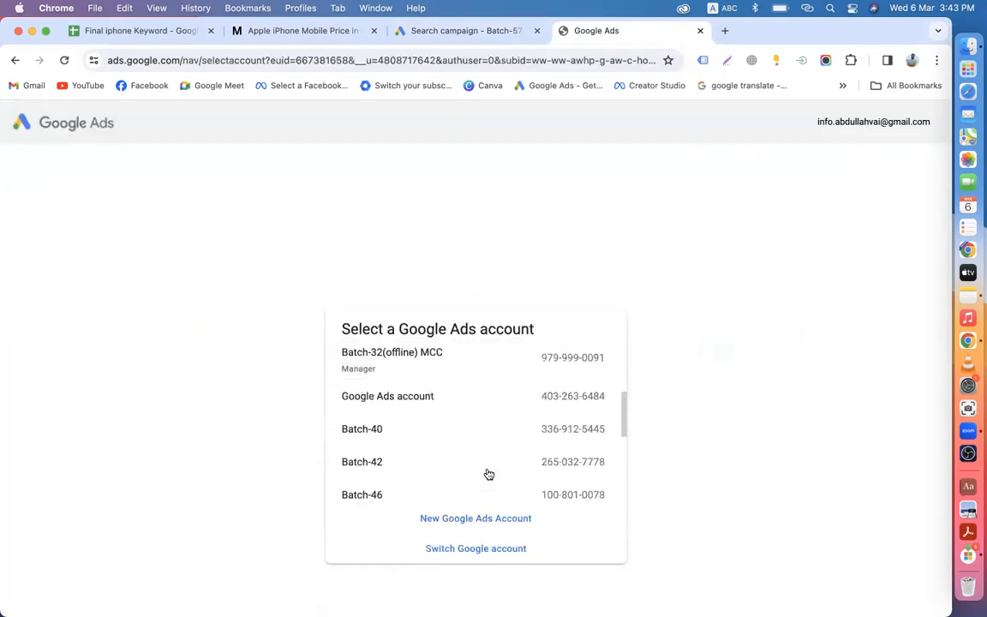
scroll(486, 472, down, 4)
click(408, 483)
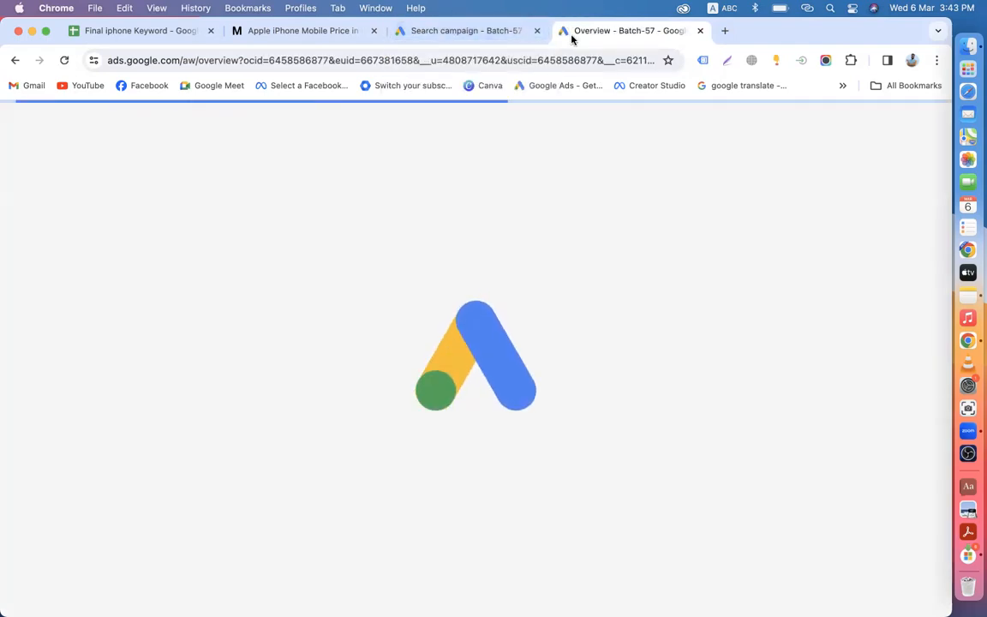
click(458, 36)
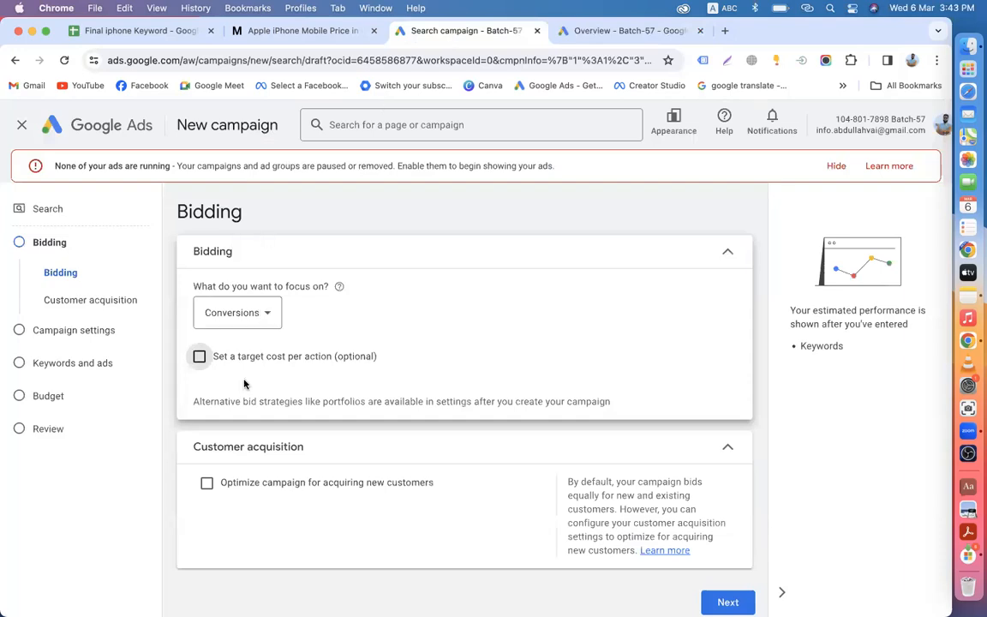
click(200, 356)
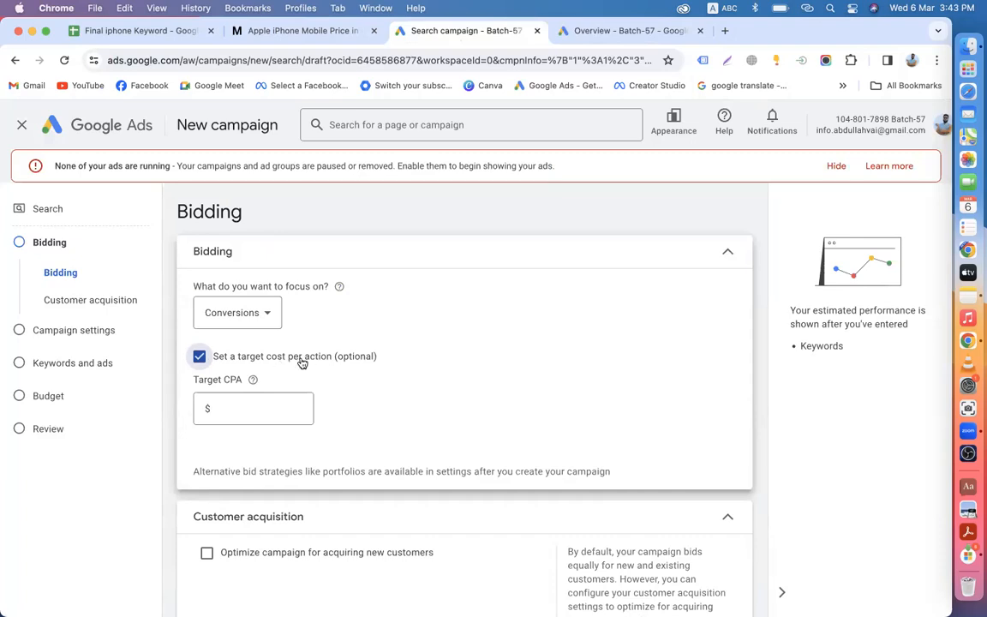
click(256, 322)
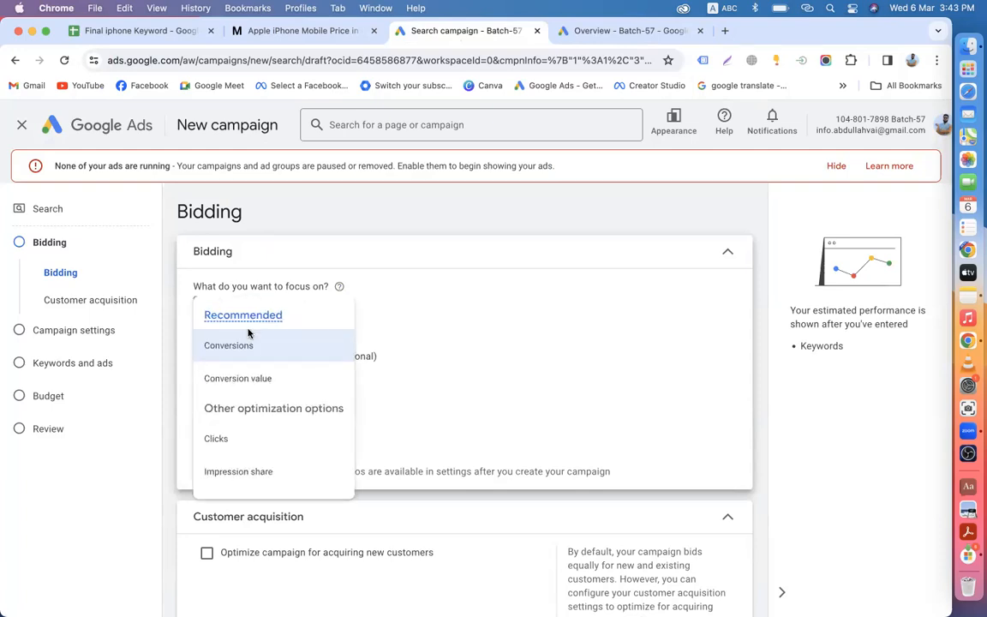
click(225, 453)
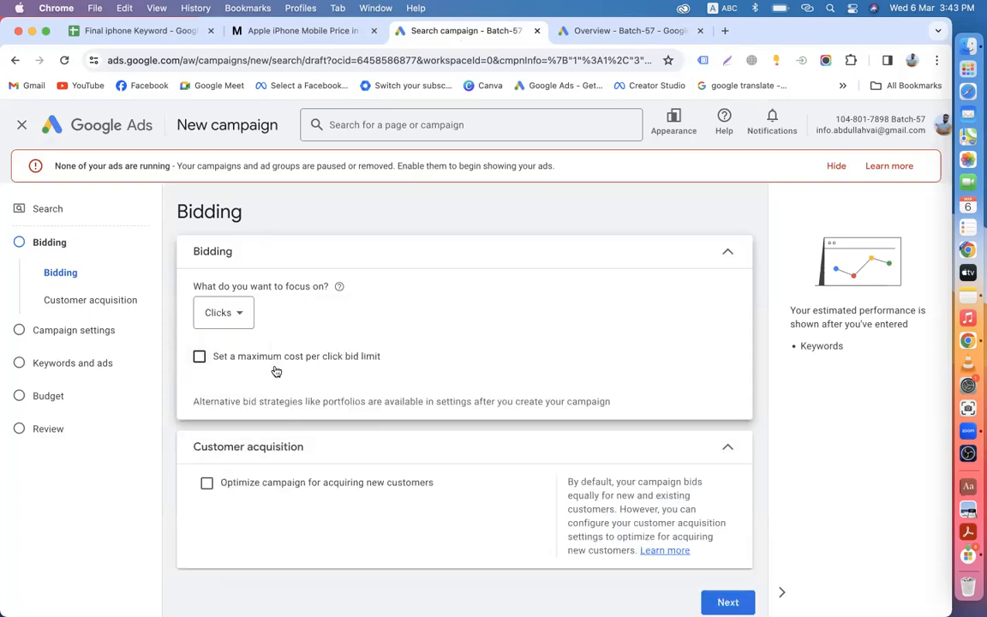
click(252, 357)
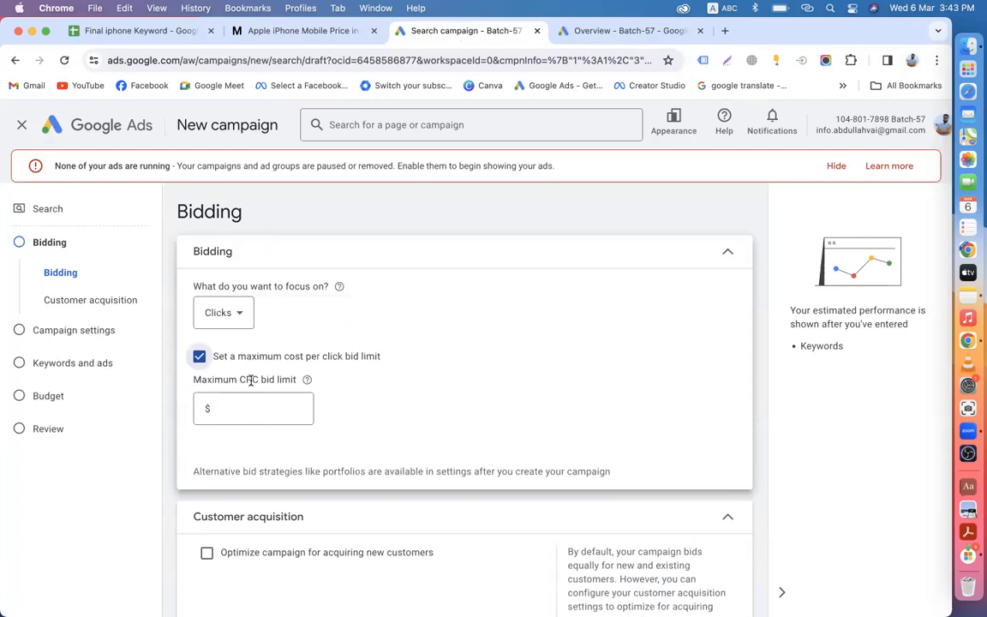
click(223, 418)
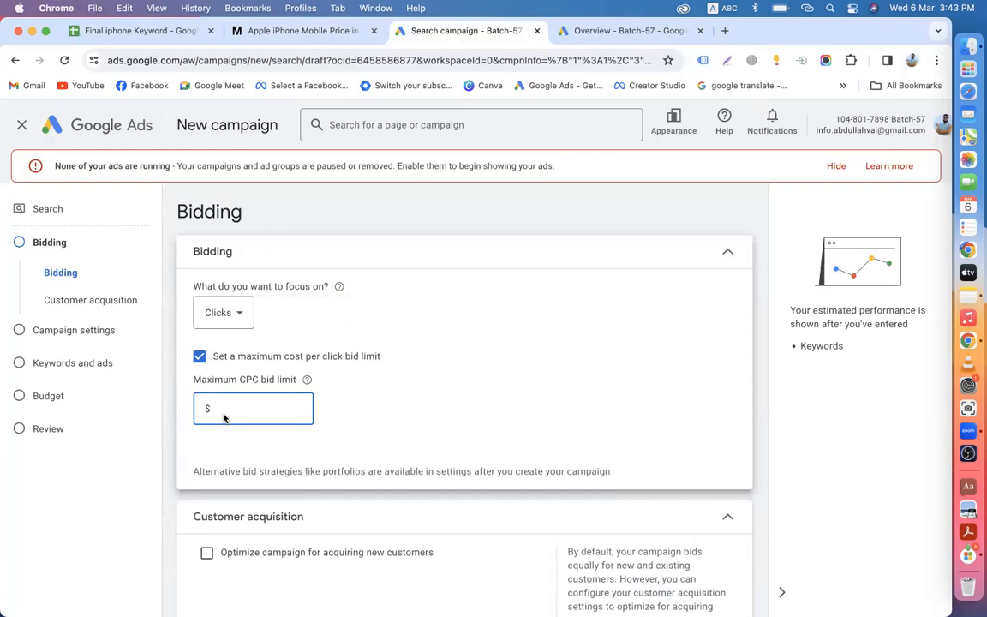
click(225, 317)
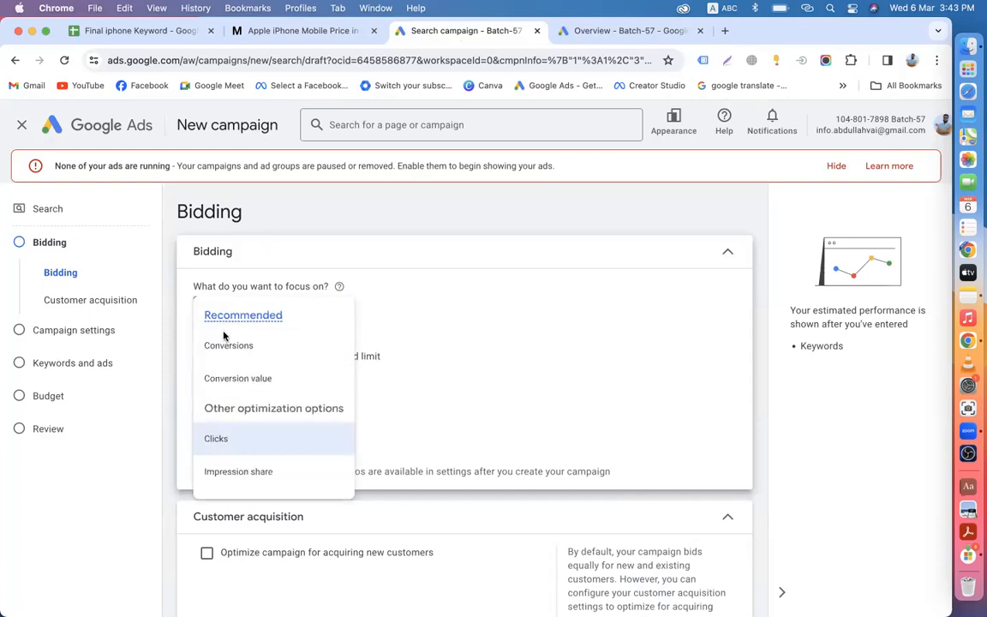
click(221, 351)
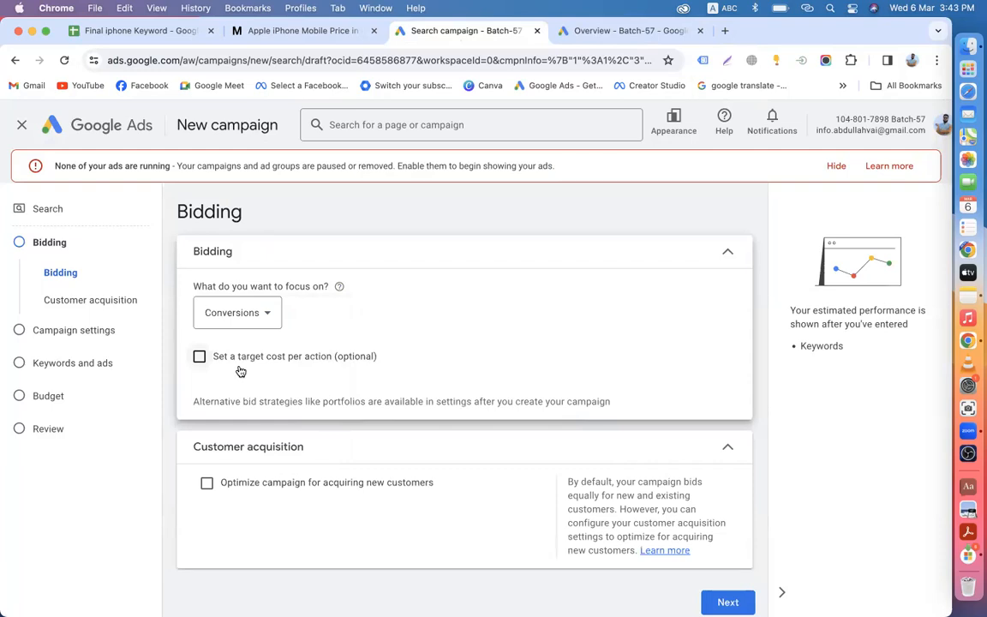
click(249, 358)
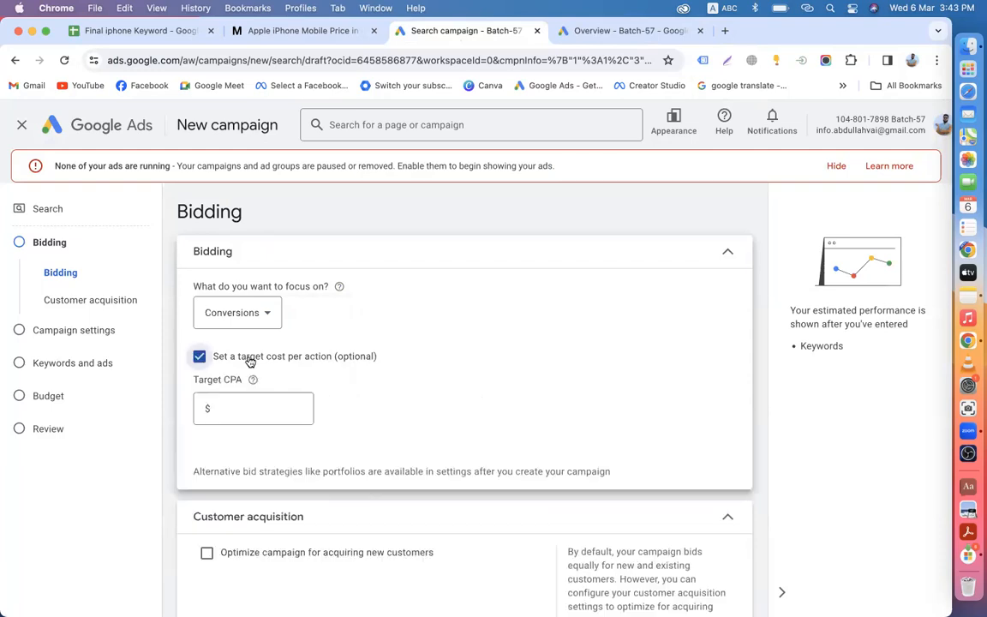
click(232, 409)
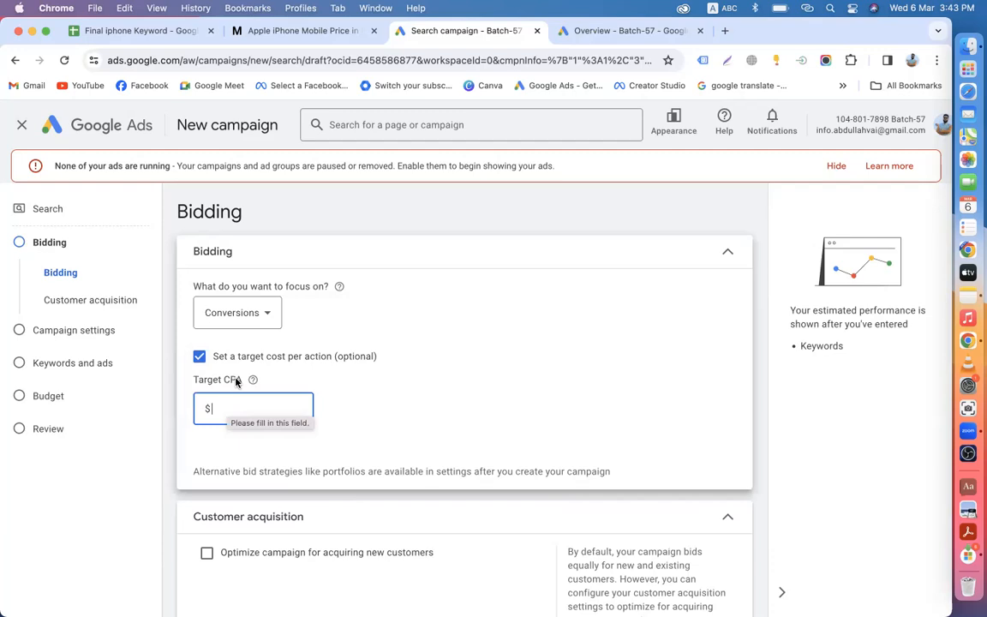
click(597, 31)
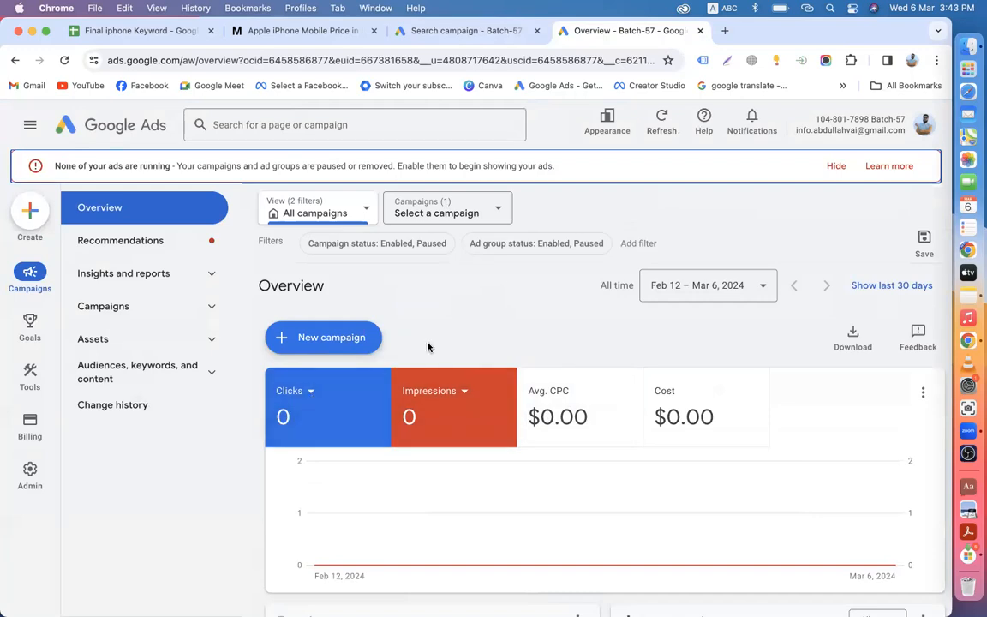
click(434, 38)
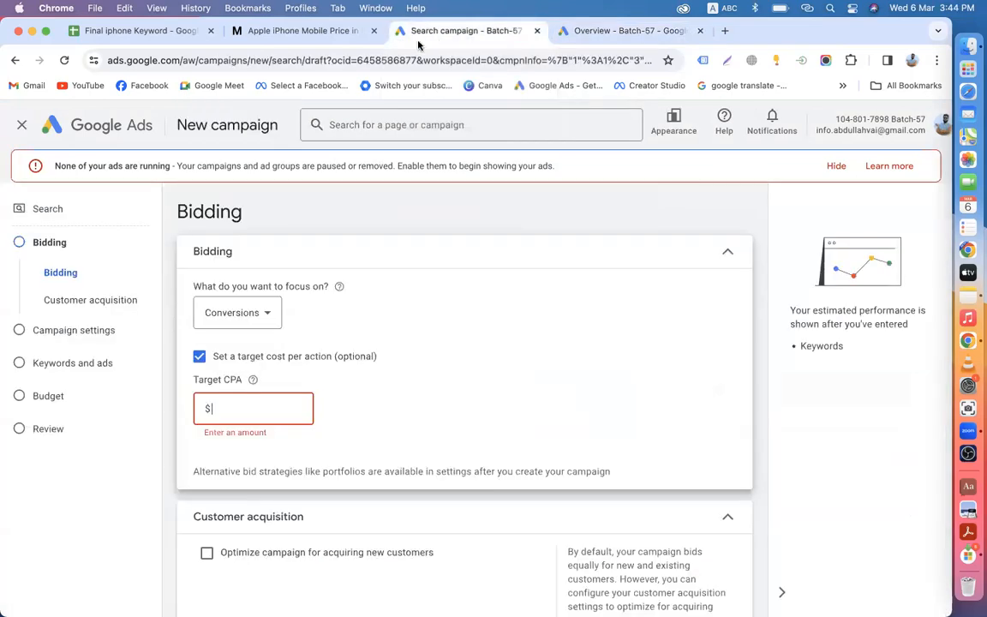
click(600, 31)
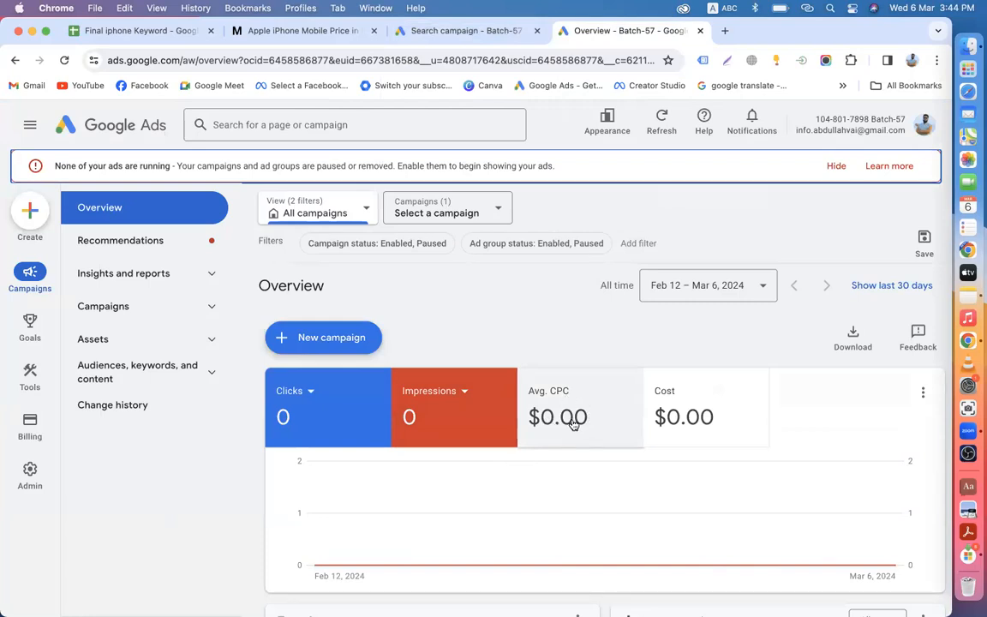
click(451, 31)
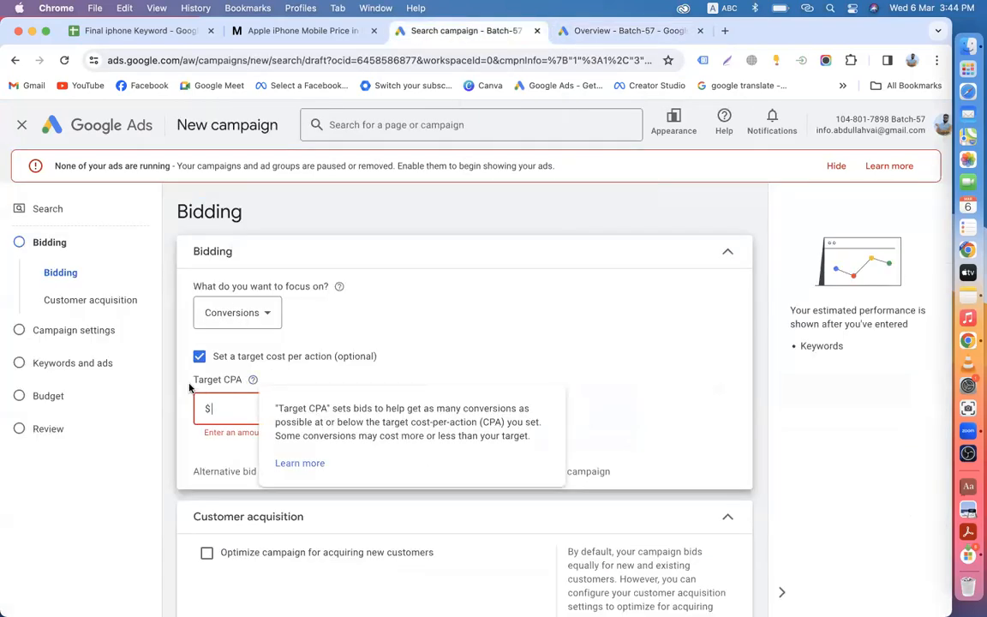
click(201, 357)
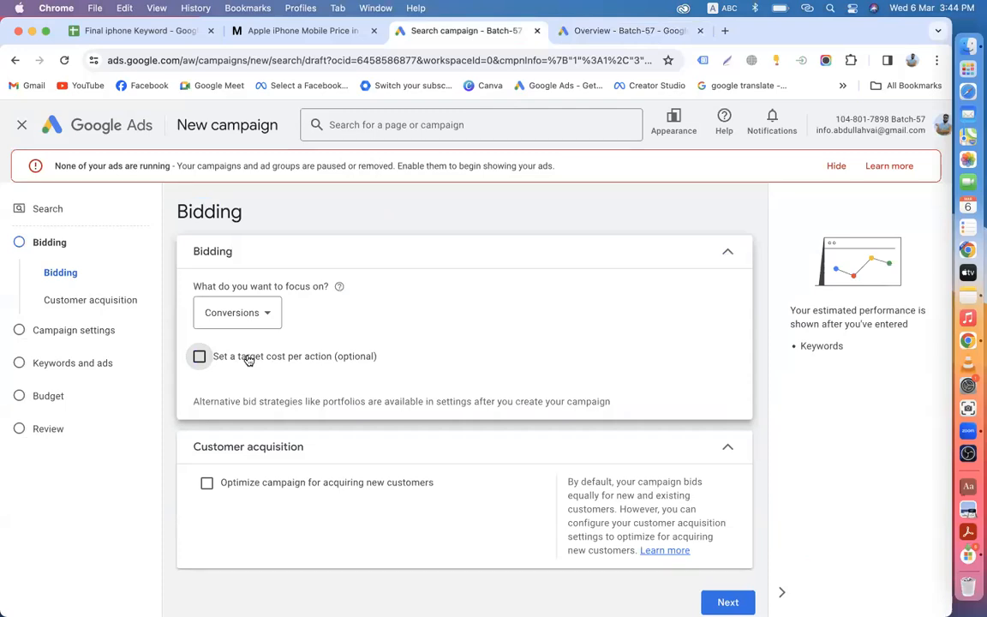
click(606, 31)
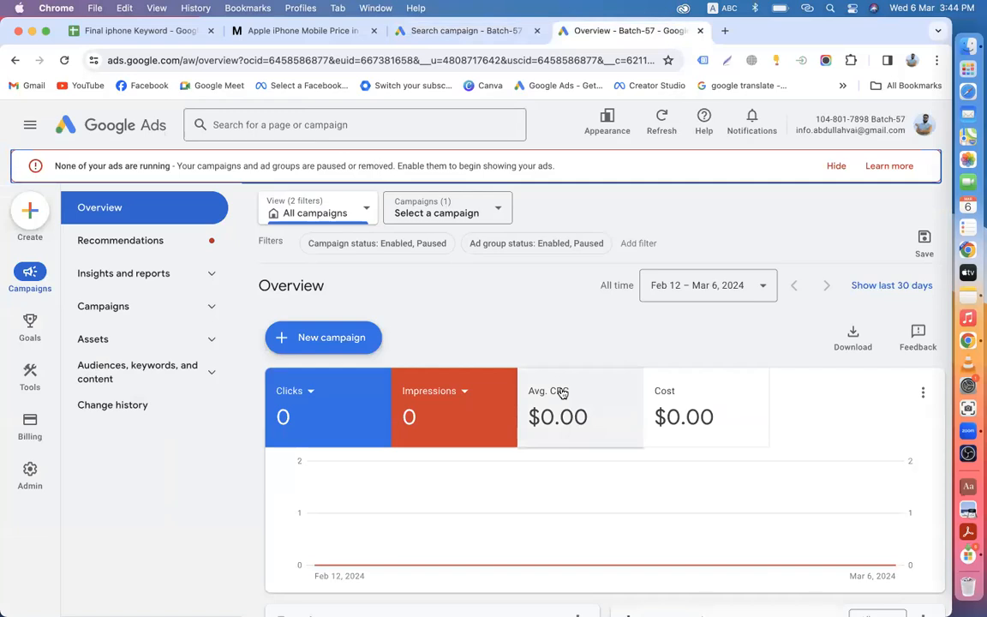
click(474, 31)
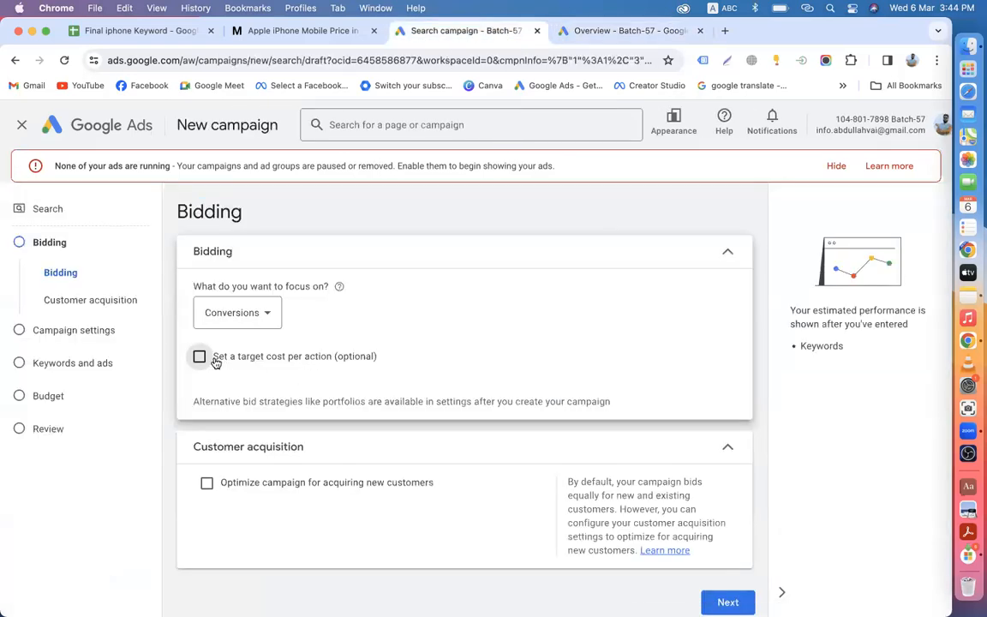
Step: Turn on the target cost per action, leaving it empty, and view the Batch-57 Overview
click(215, 360)
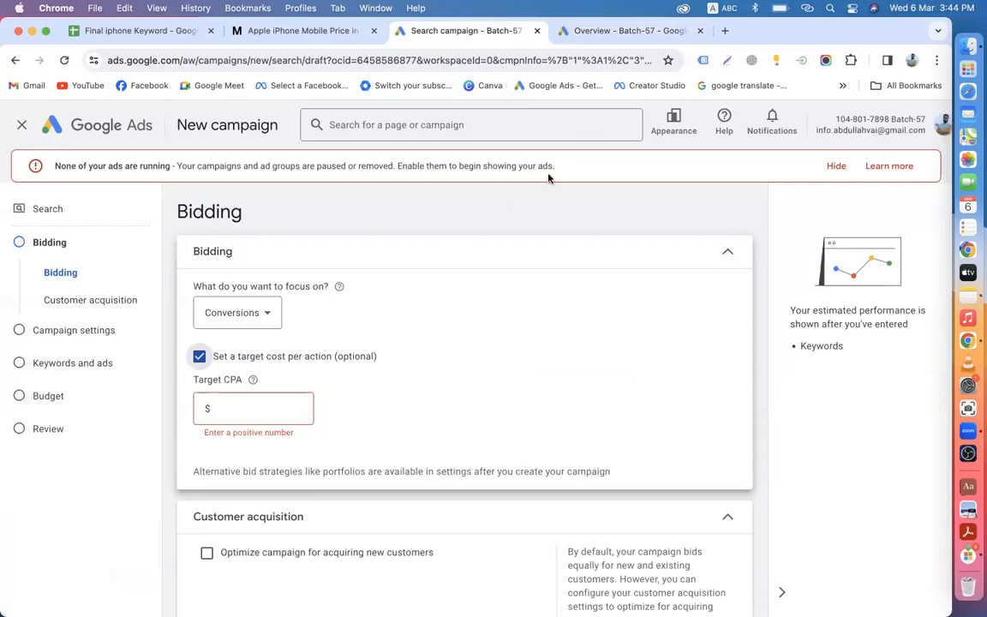
click(621, 31)
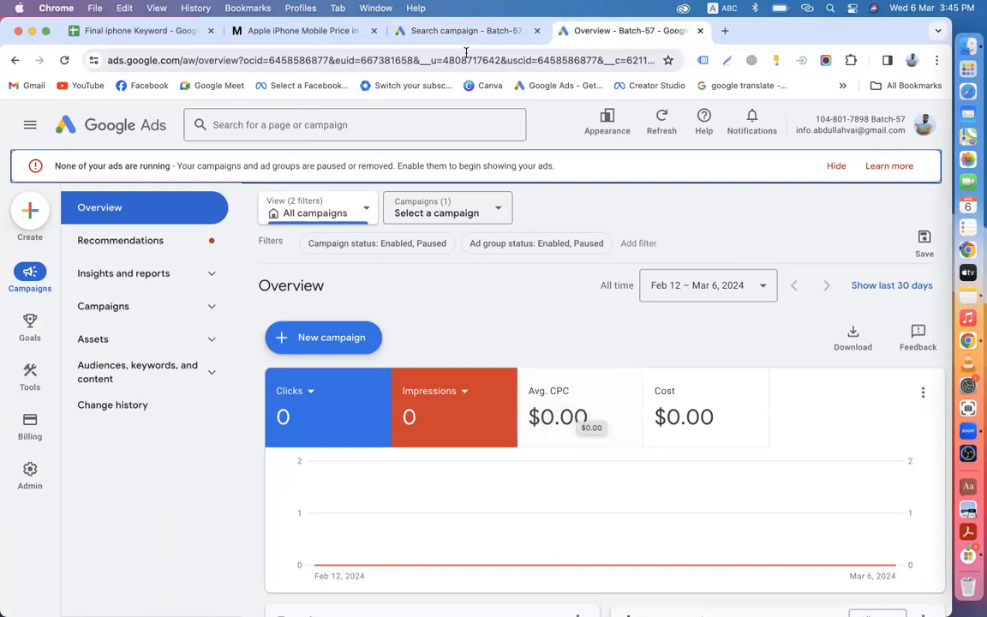
click(452, 31)
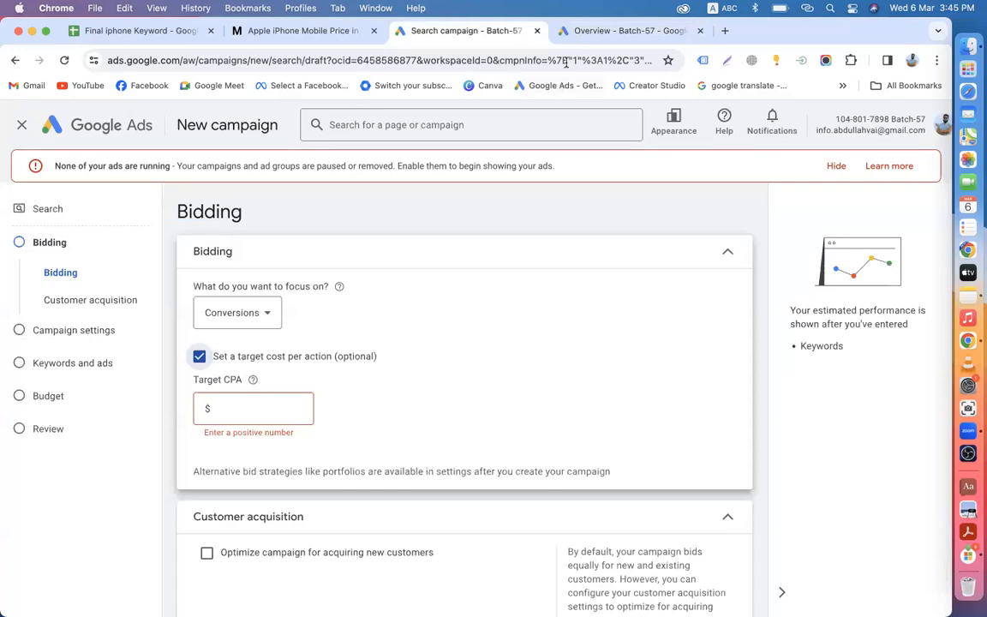
click(628, 31)
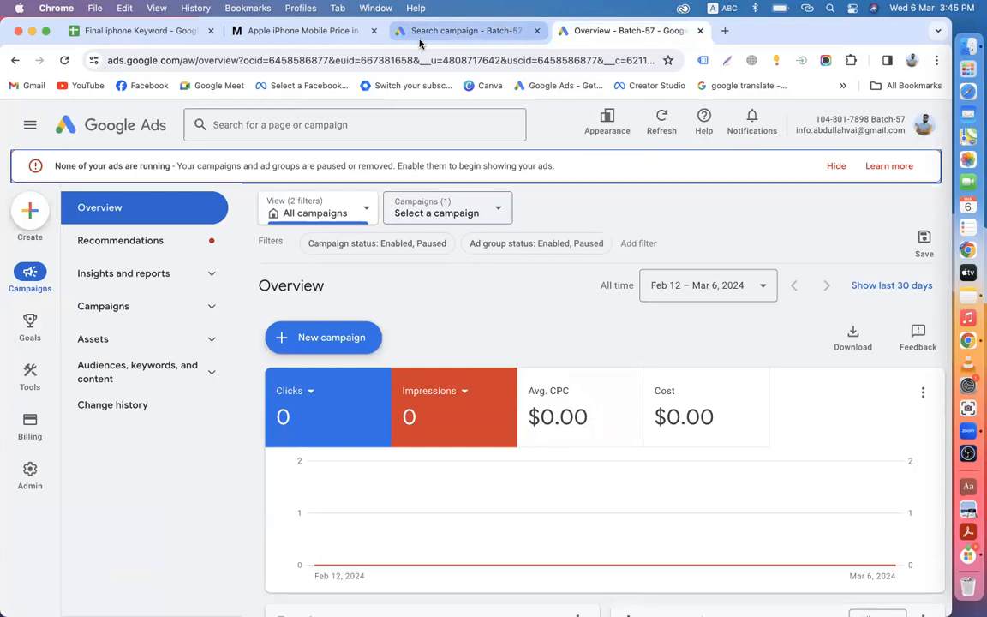
click(454, 30)
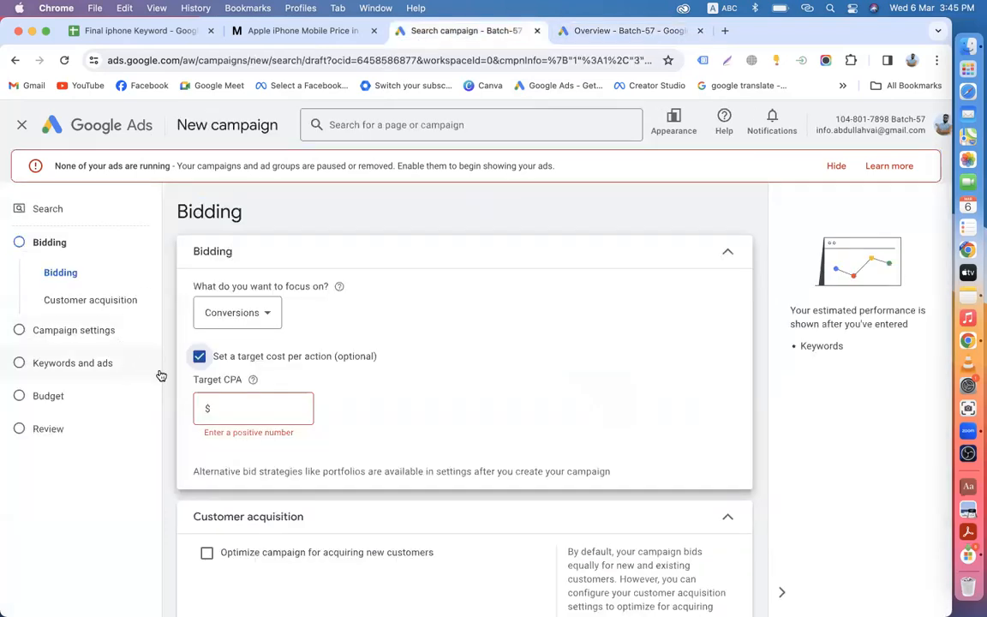
click(236, 409)
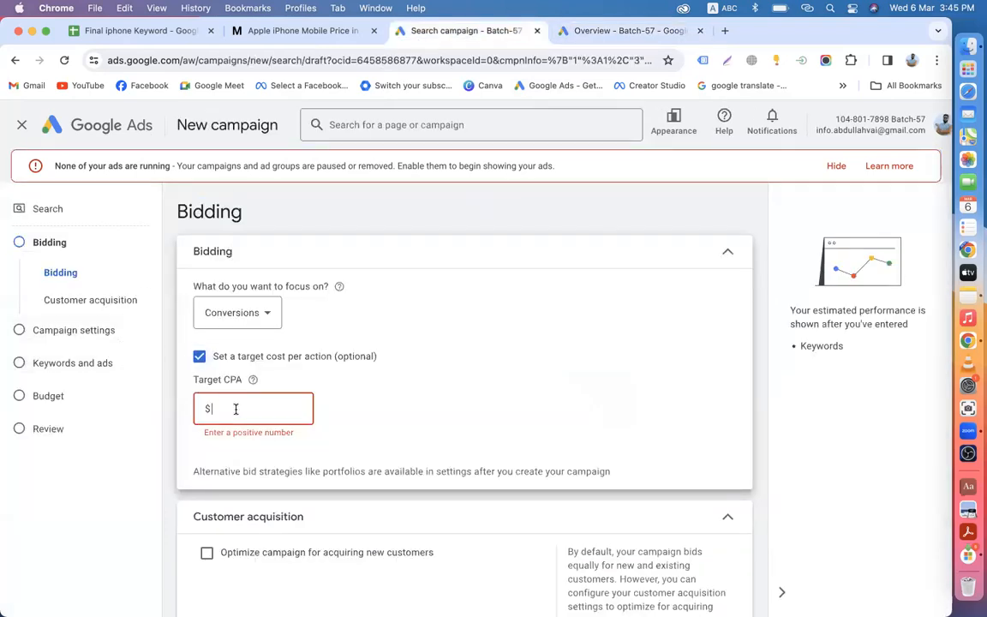
text(1)
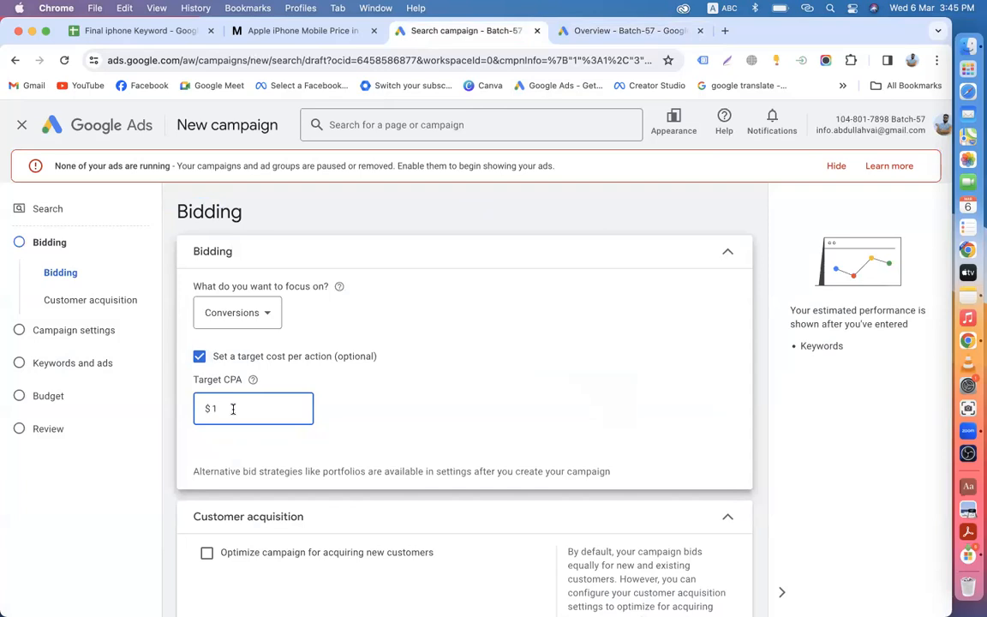
click(199, 358)
click(199, 359)
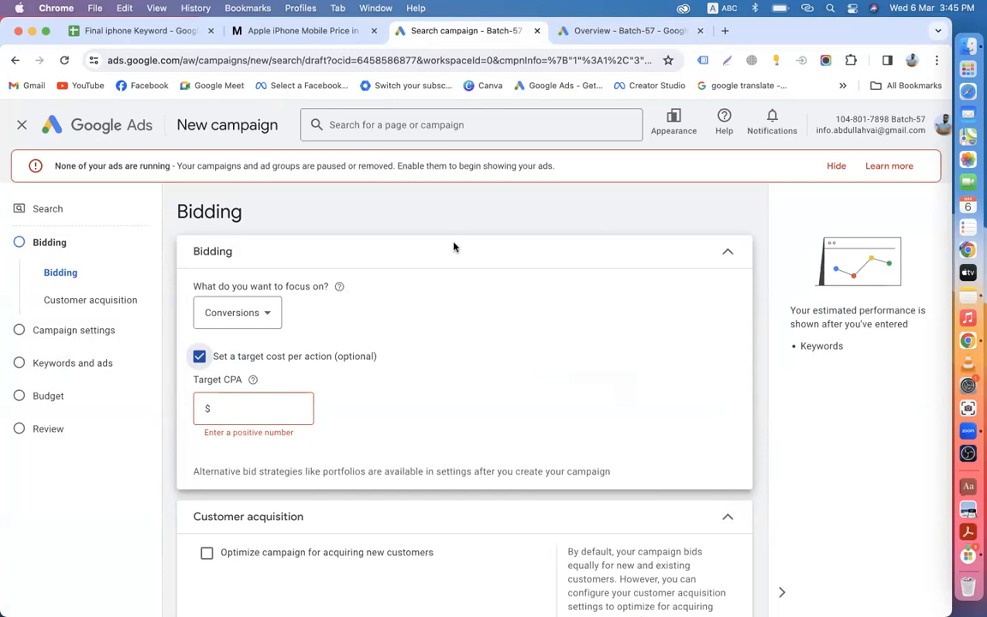
click(628, 30)
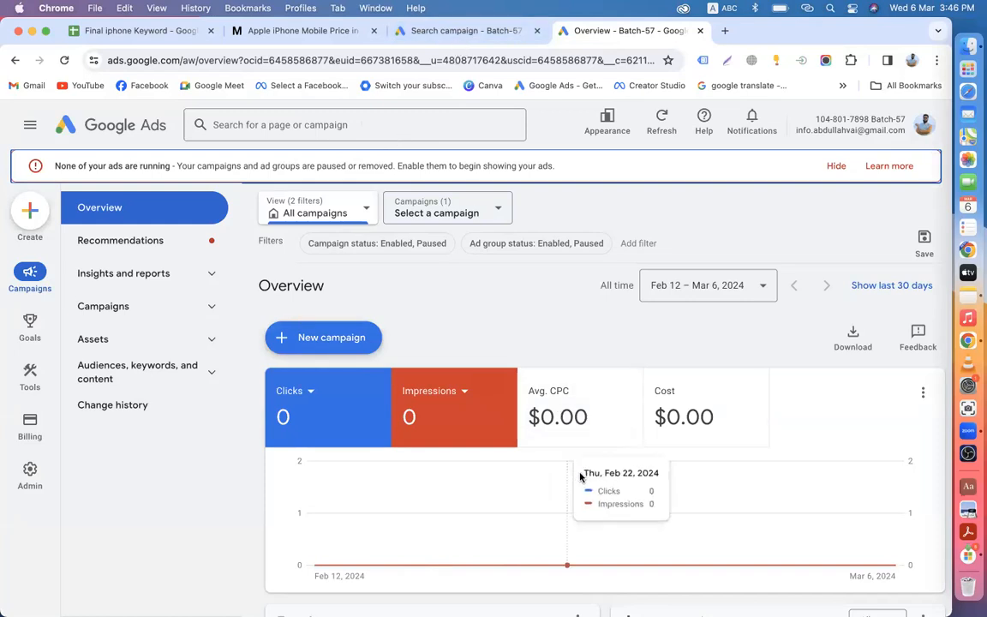
Step: Try Target CPA values 1 and 0.30, then switch target cost per action off
click(439, 31)
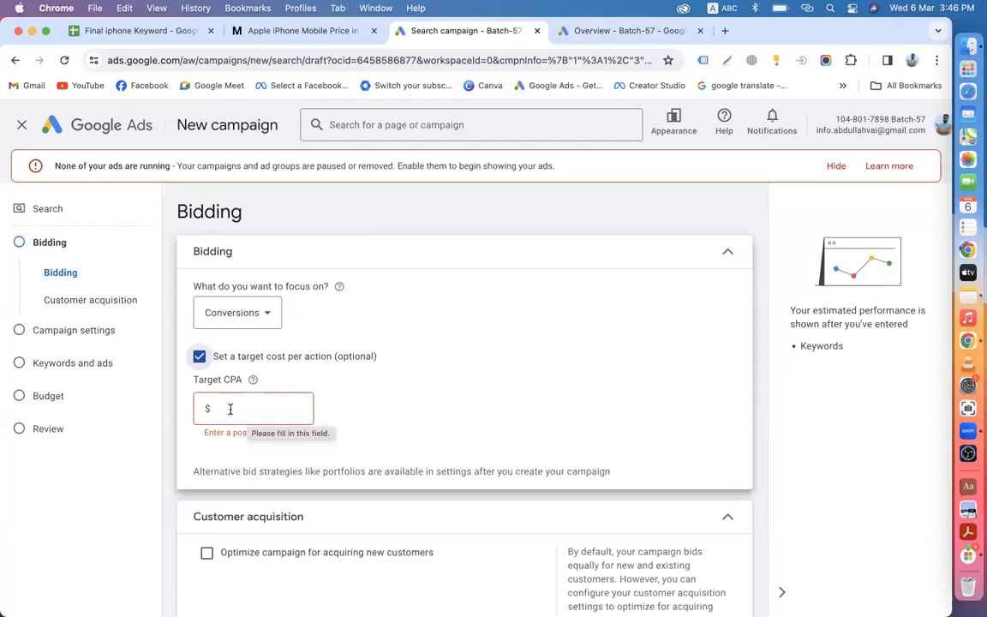
click(198, 356)
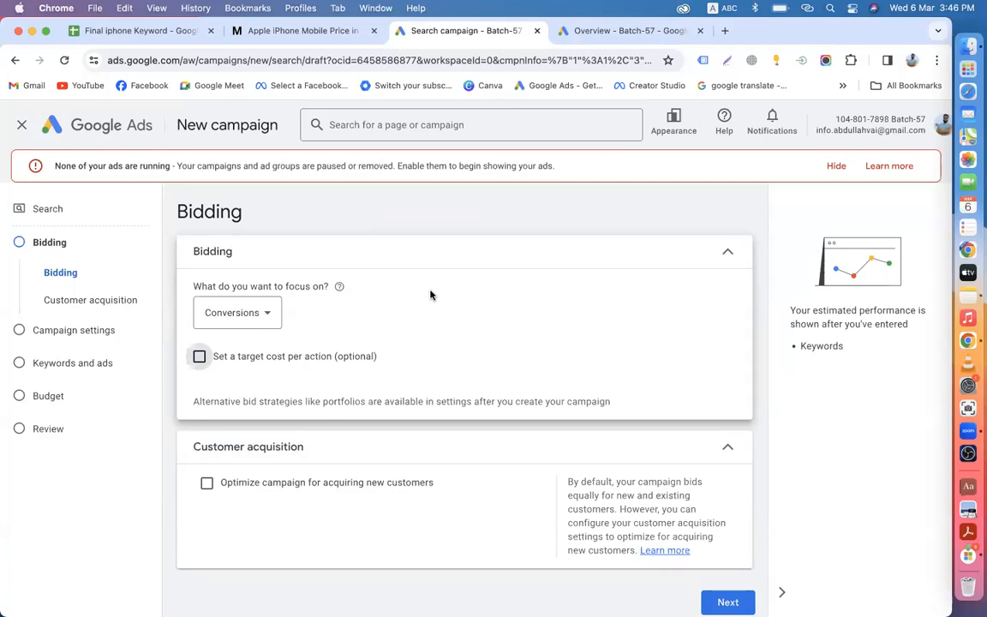
click(199, 354)
click(234, 408)
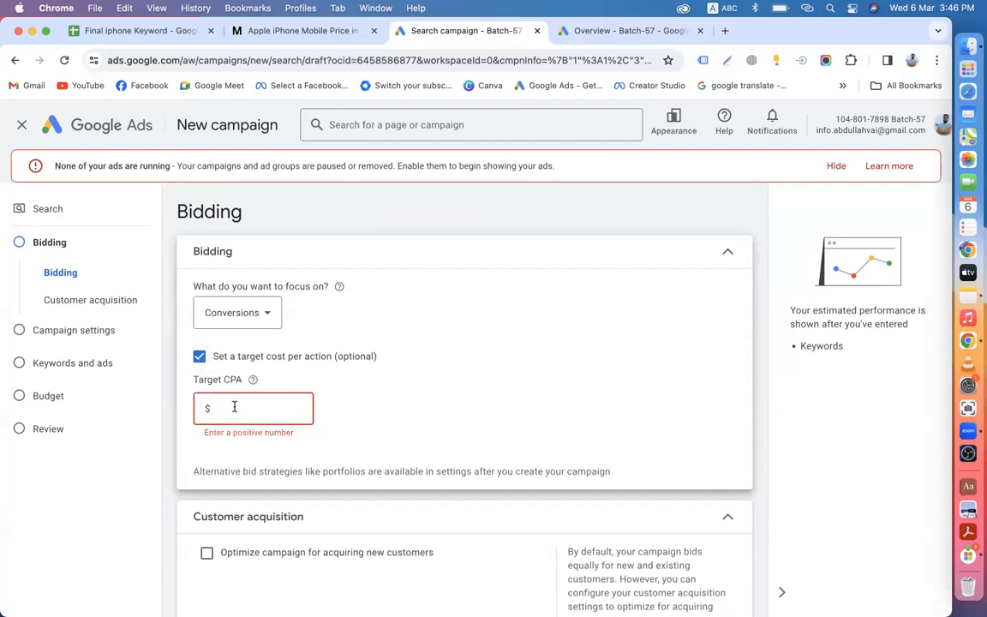
text(1)
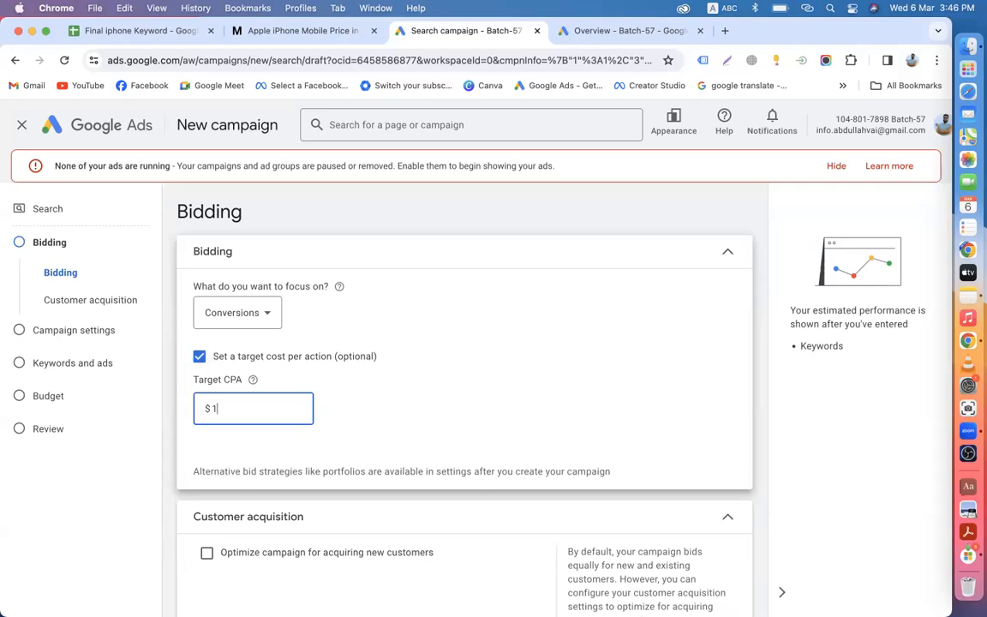
key(BackSpace)
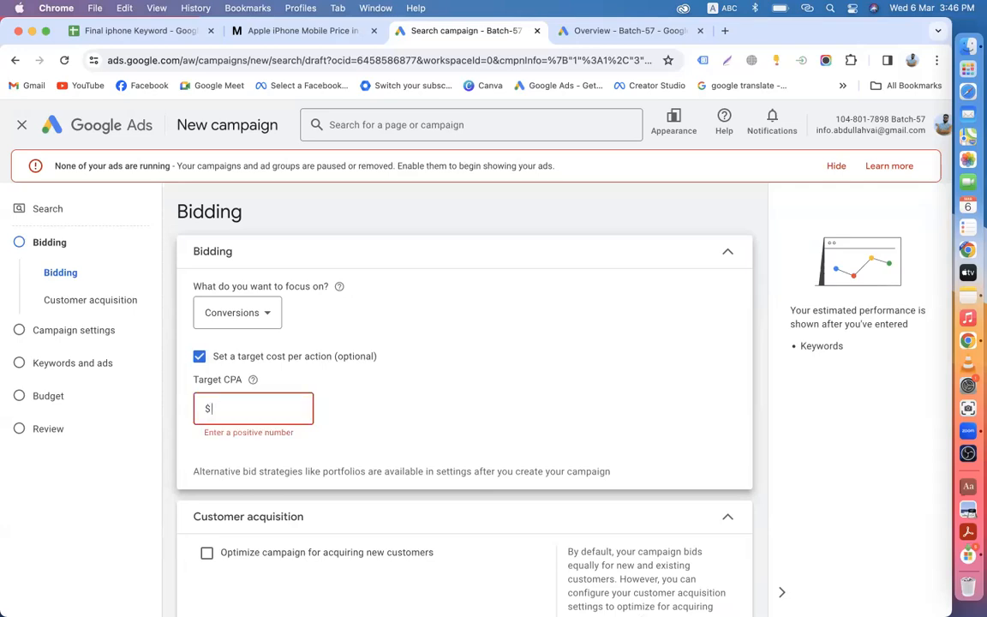
text(0.30)
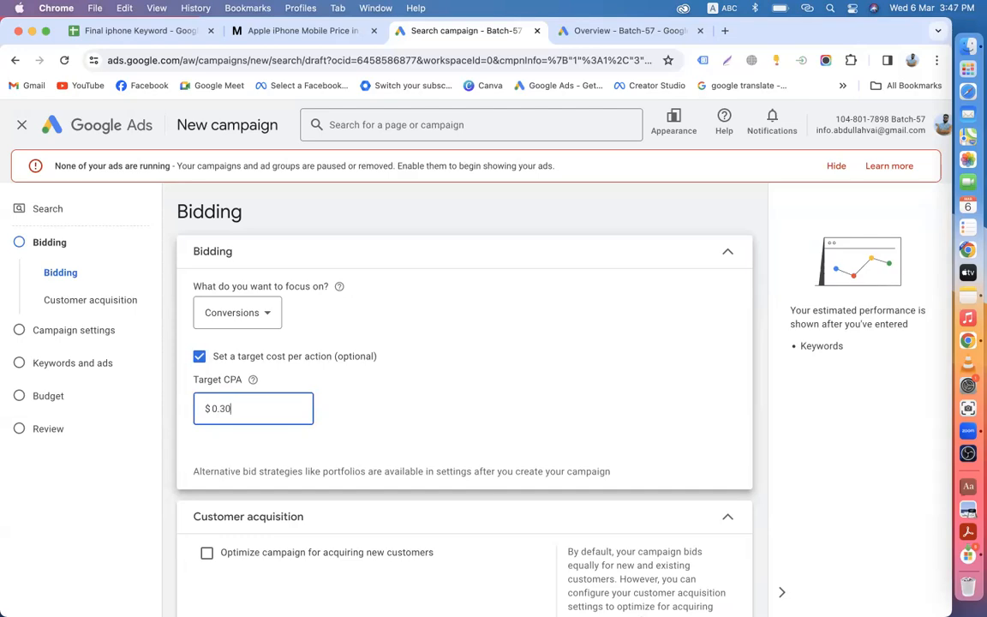
key(BackSpace)
key(BackSpace)
key(BackSpace)
key(BackSpace)
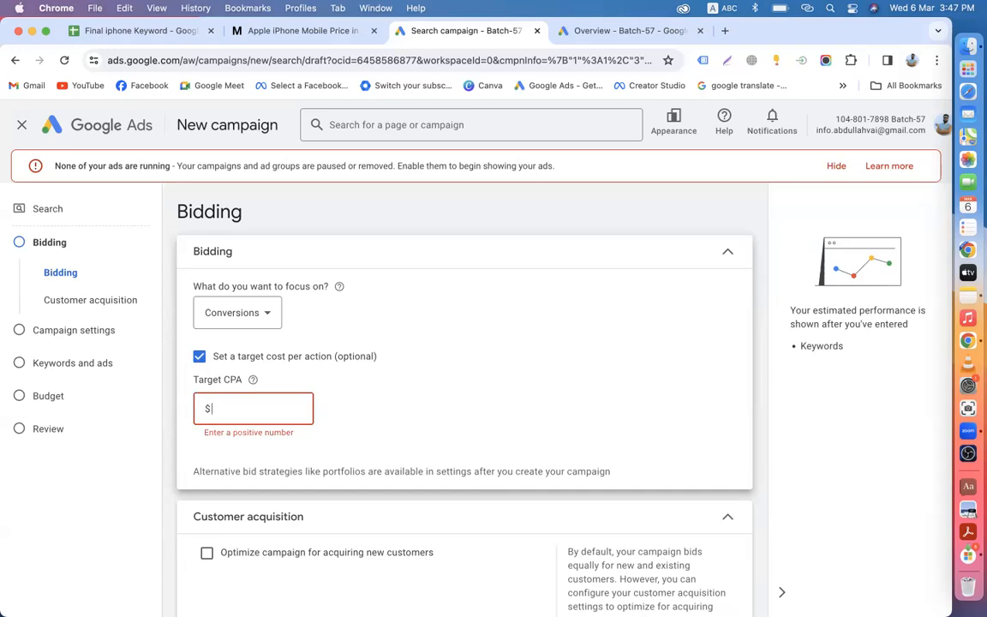
click(200, 357)
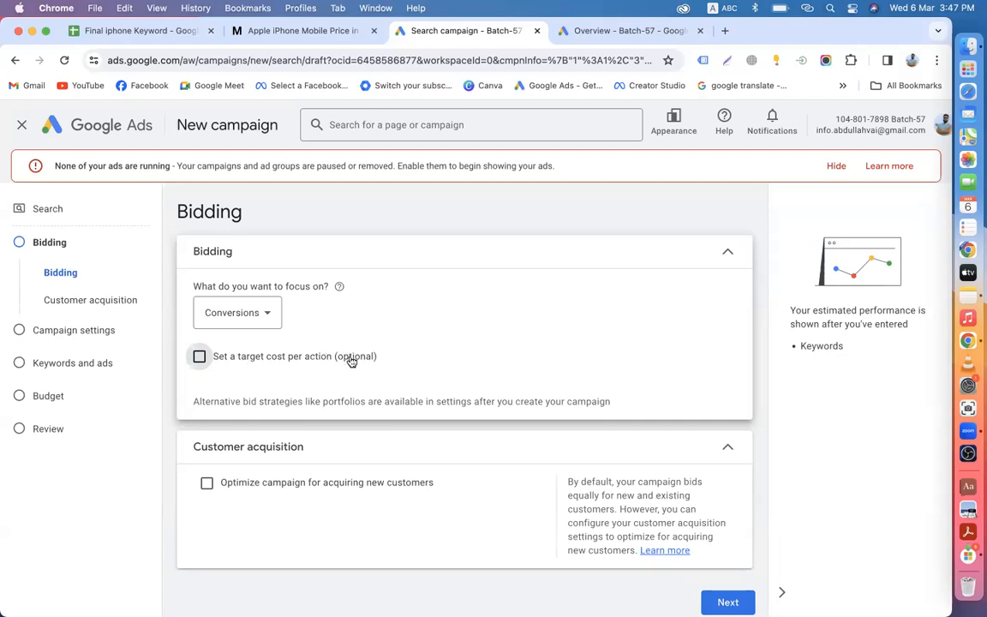
click(248, 360)
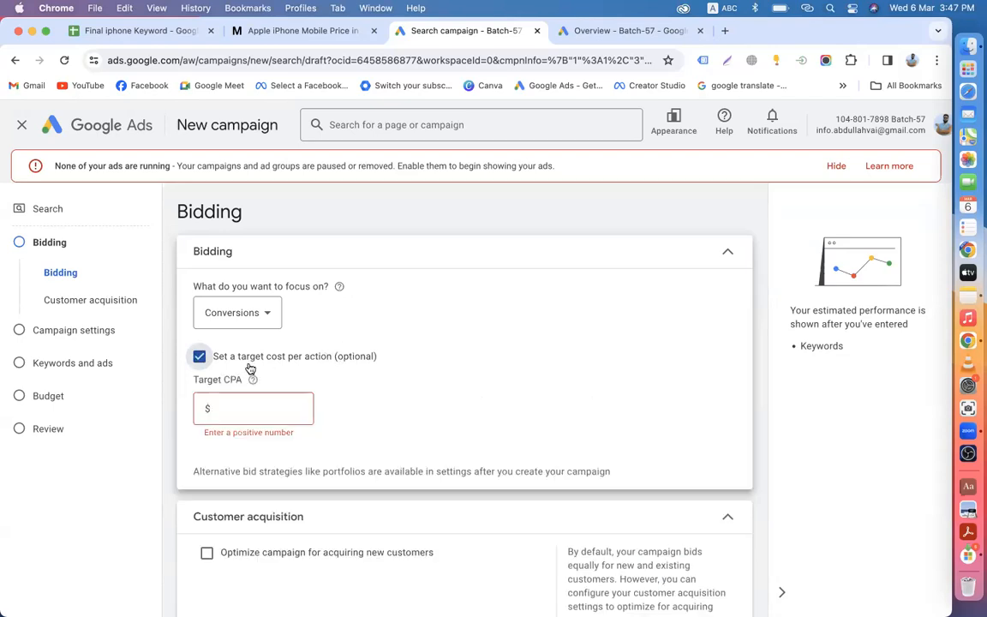
click(234, 408)
text(0.20)
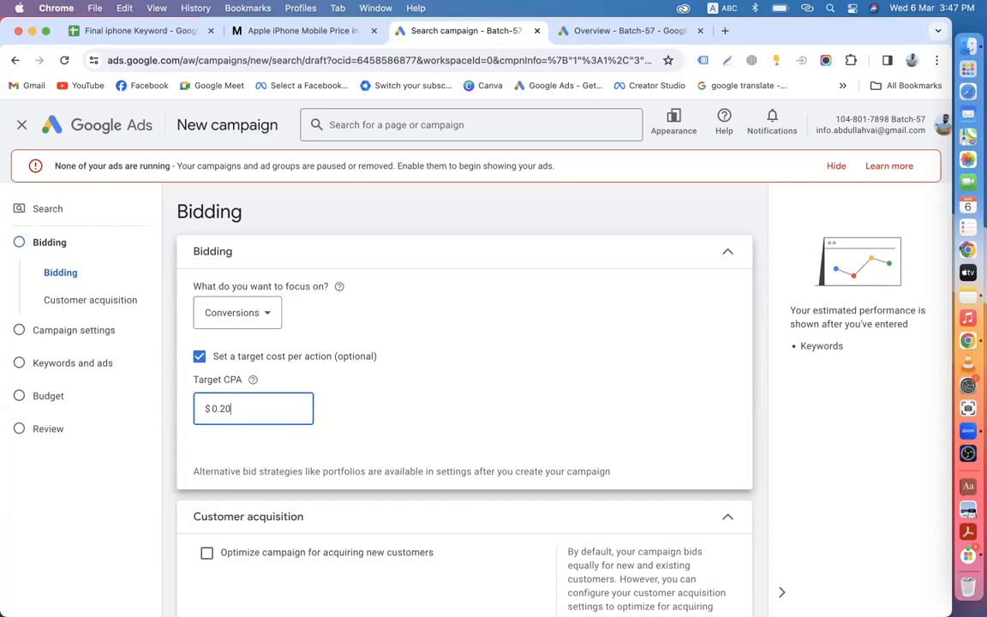
key(BackSpace)
key(BackSpace)
key(BackSpace)
key(BackSpace)
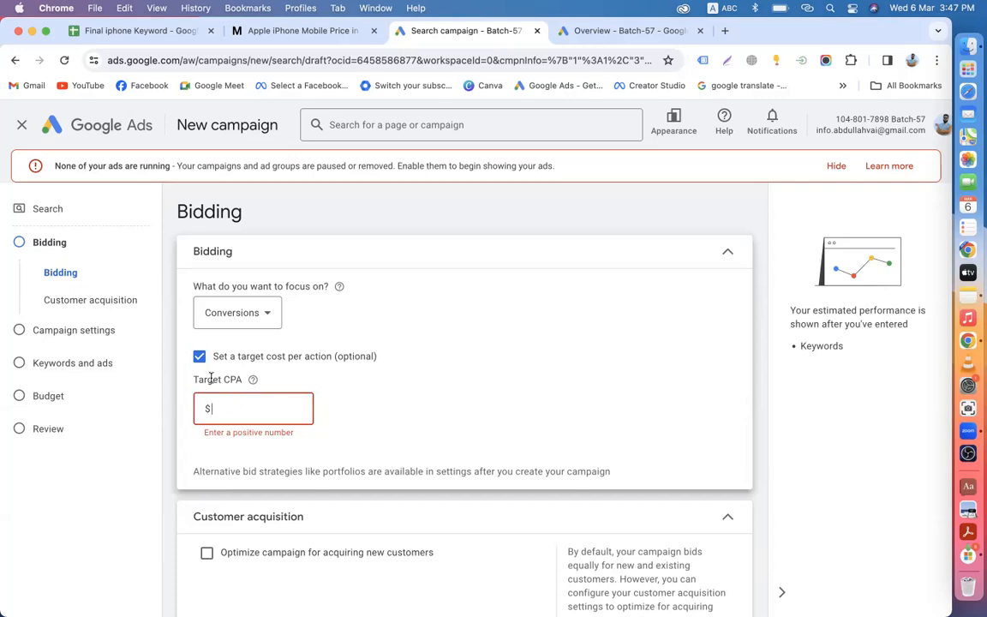
click(200, 357)
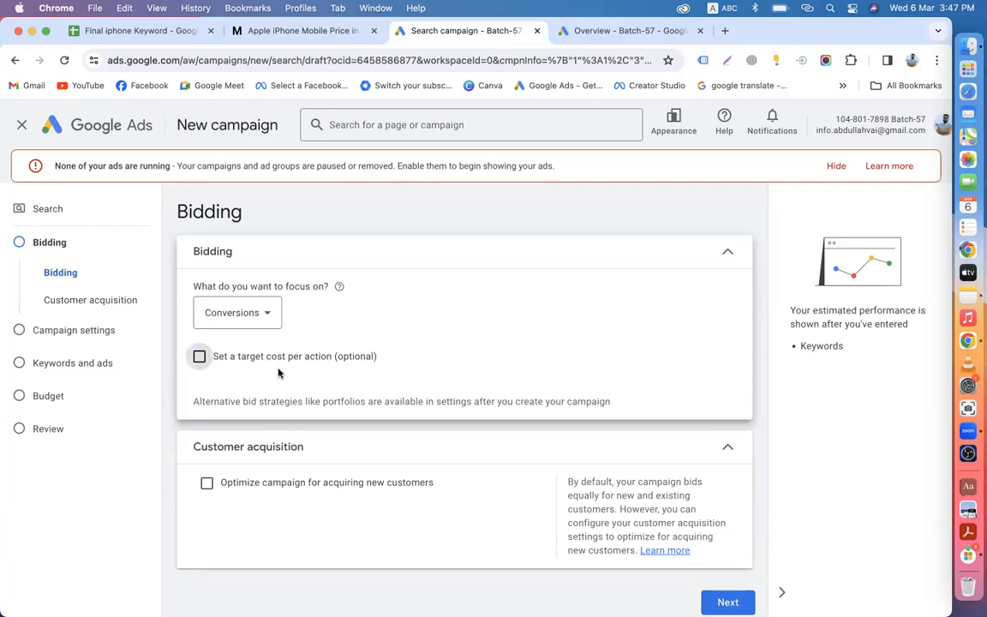
click(600, 31)
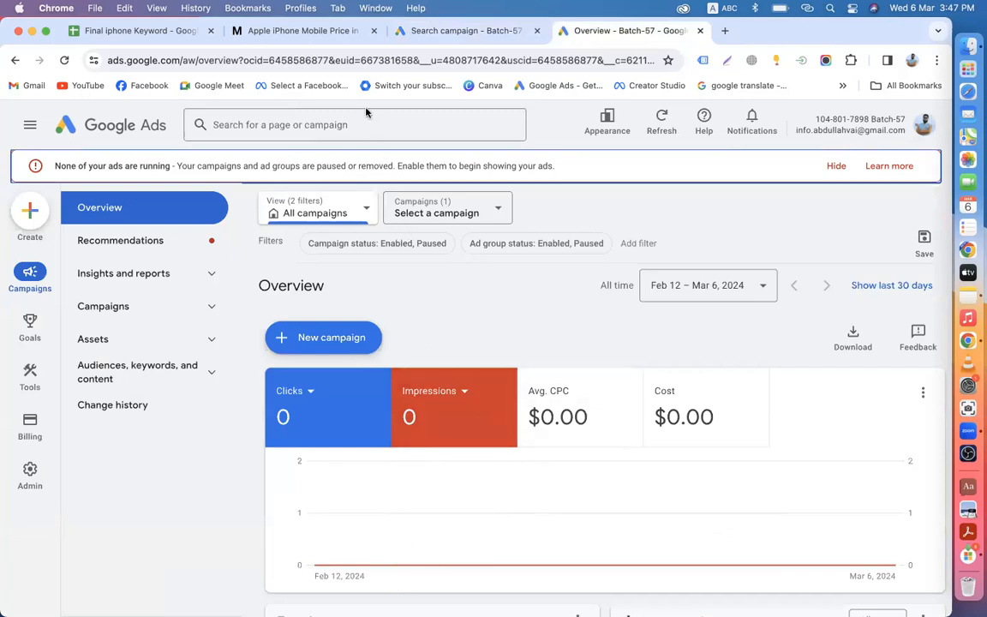
click(423, 34)
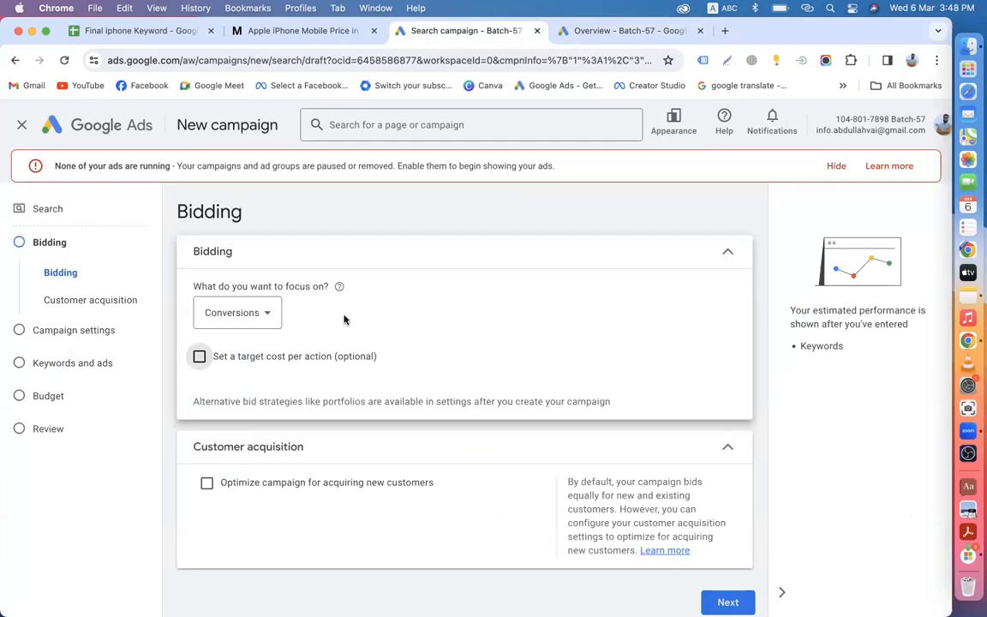
scroll(343, 320, down, 1)
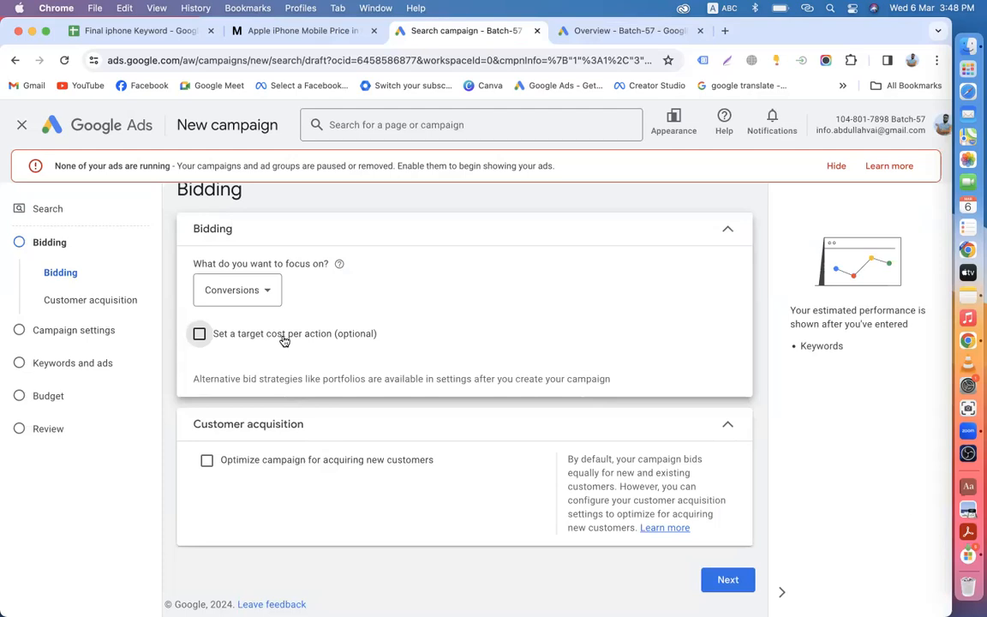
click(241, 290)
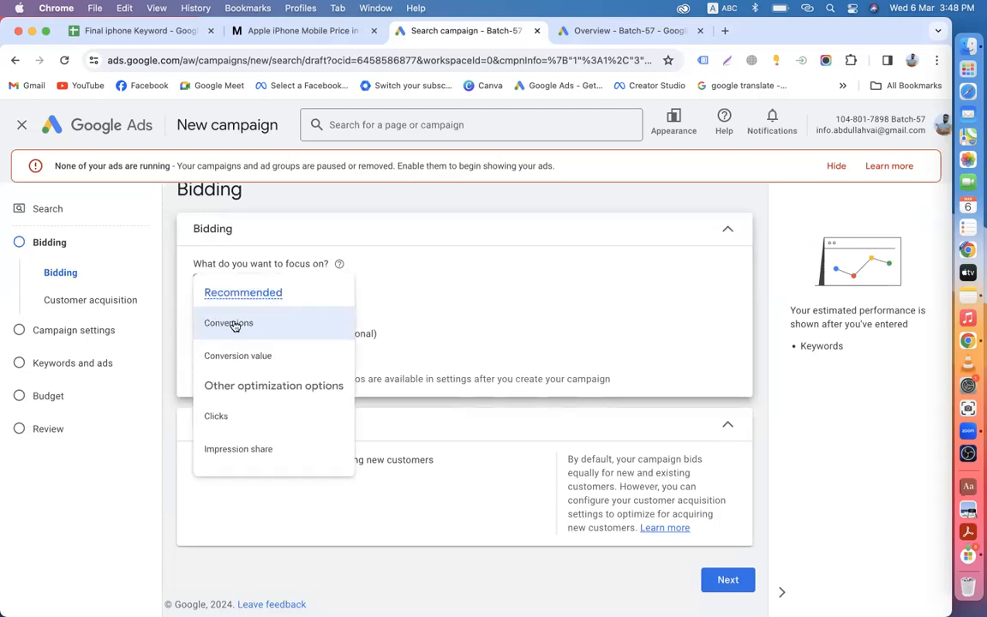
click(240, 327)
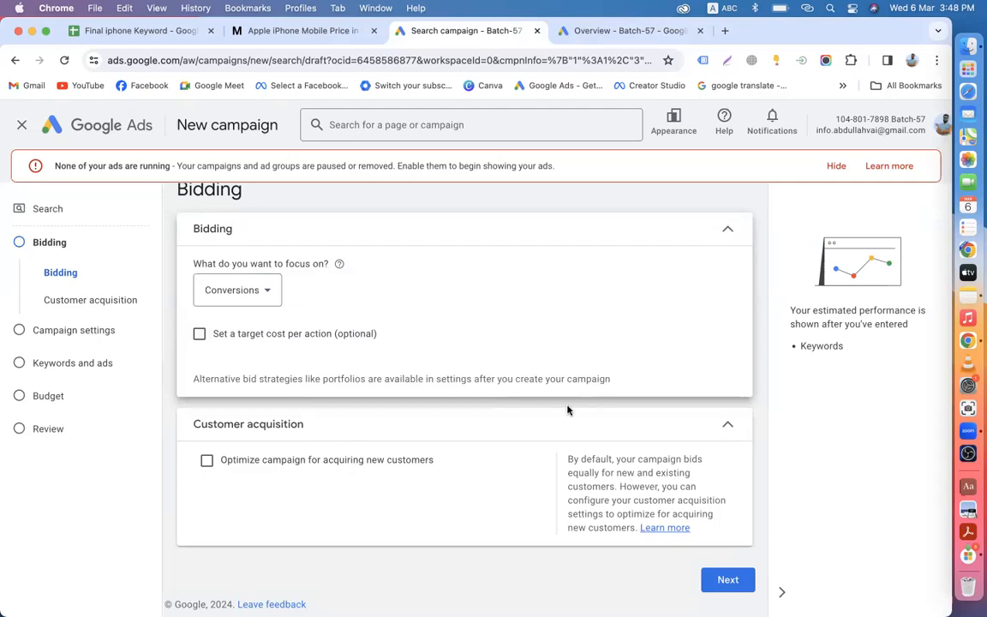
Step: Check the Final iphone Keyword sheet, then advance from Bidding to Campaign settings
click(146, 30)
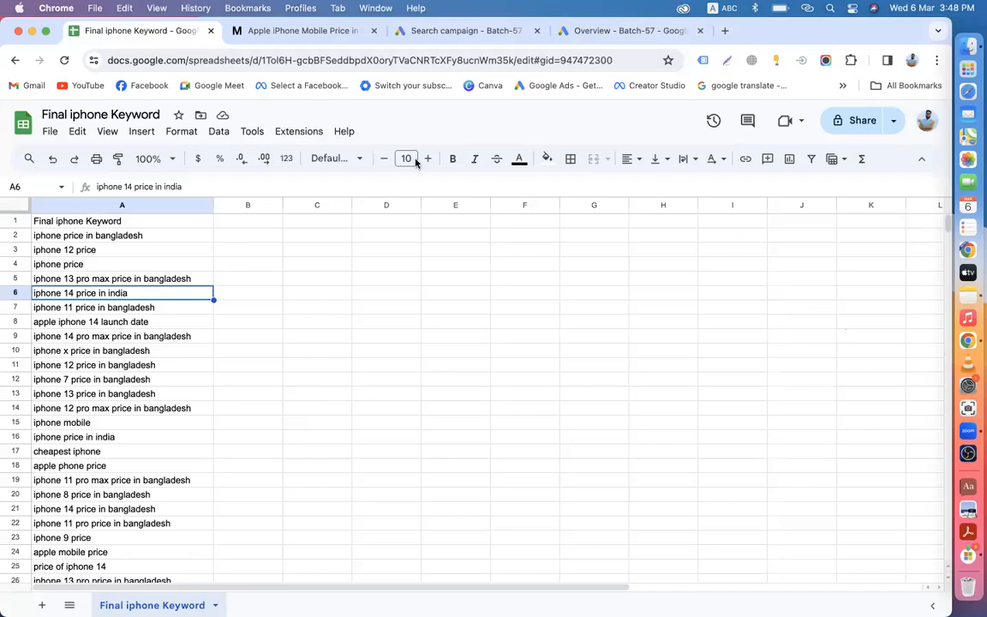
click(422, 33)
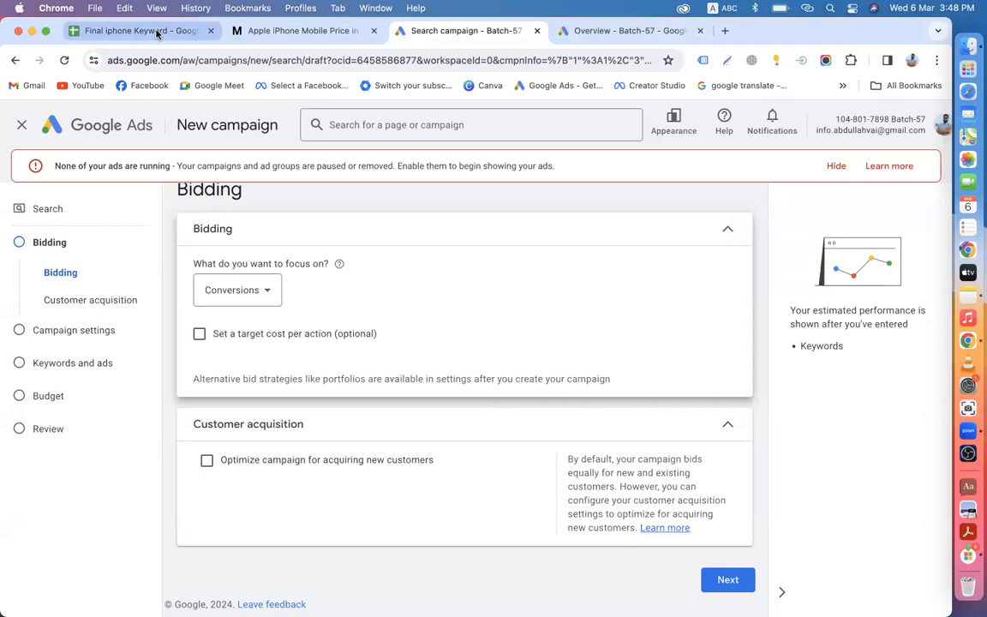
click(163, 32)
click(441, 31)
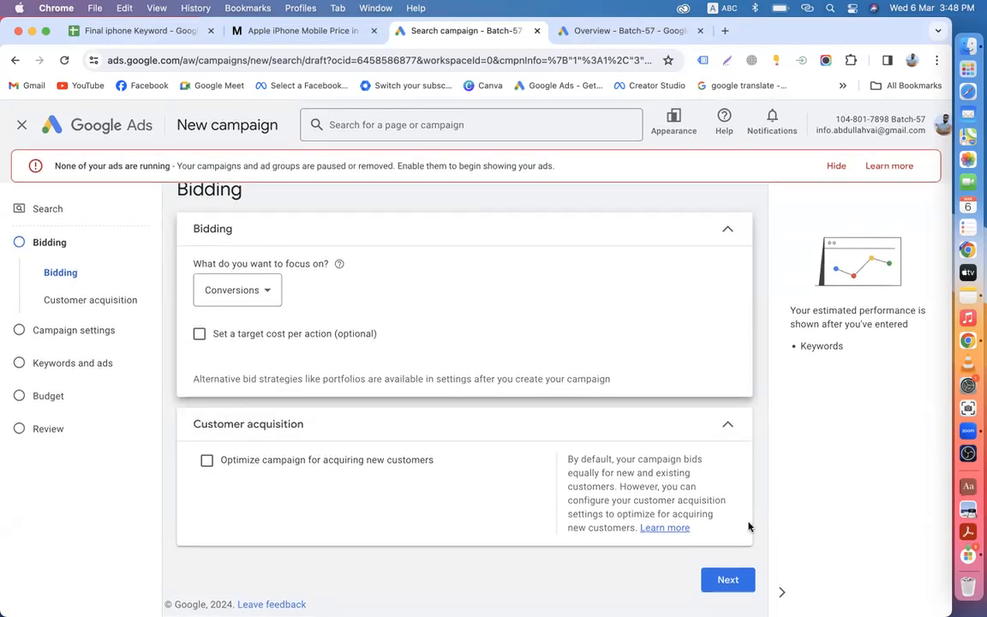
click(727, 580)
Step: Set the campaign location to Bangladesh
scroll(397, 565, down, 3)
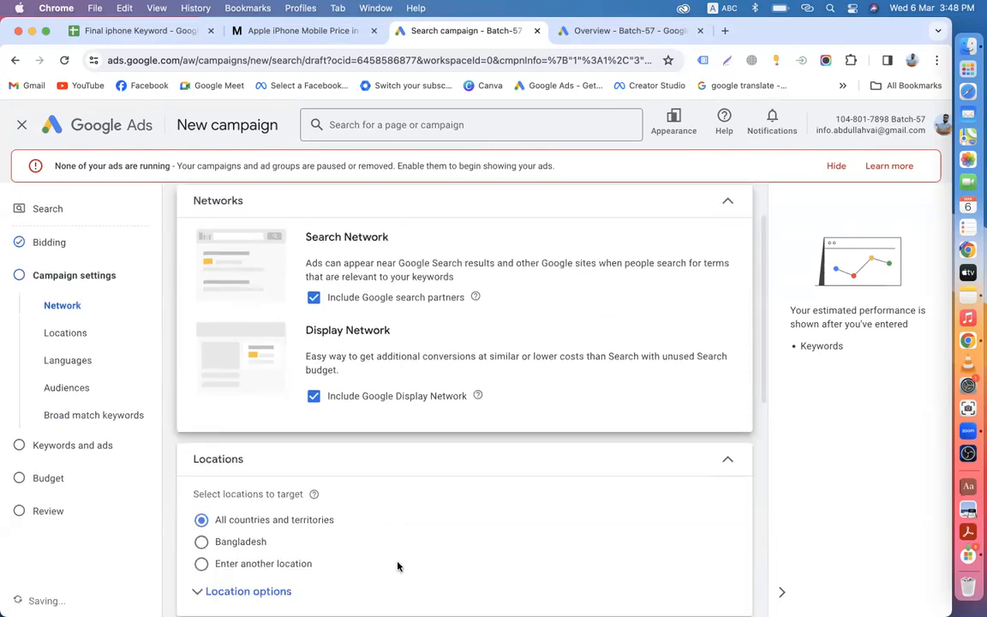
scroll(342, 304, up, 3)
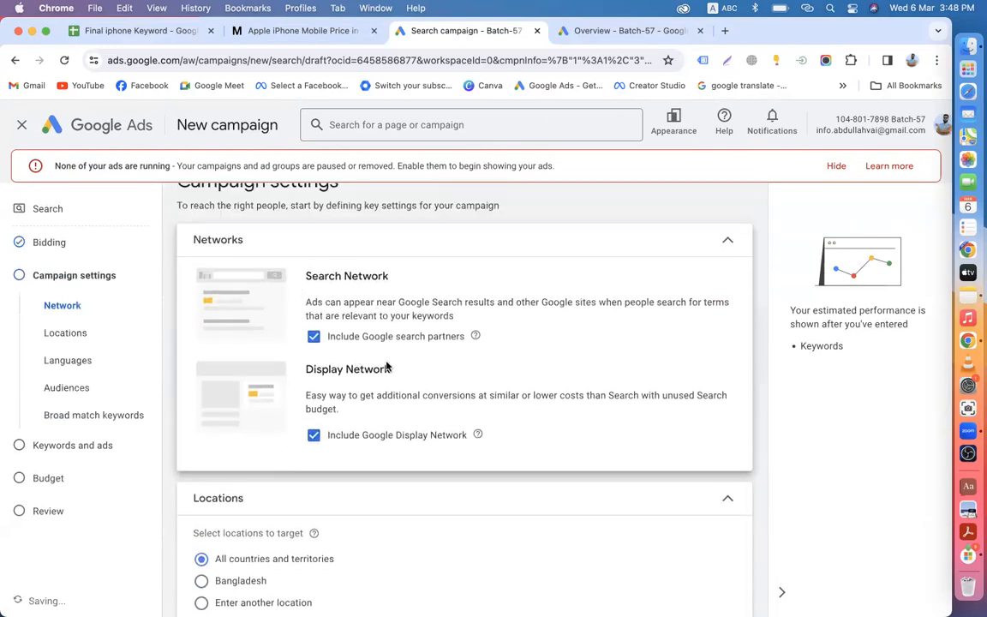
scroll(368, 416, down, 3)
click(233, 400)
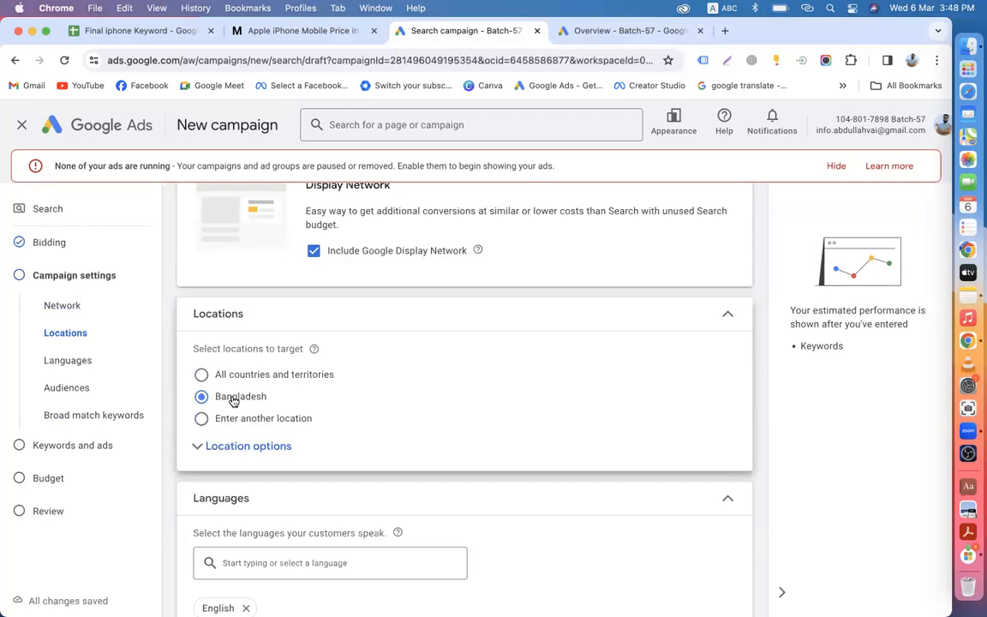
Step: Add Bengali as a campaign language alongside English
scroll(233, 401, down, 3)
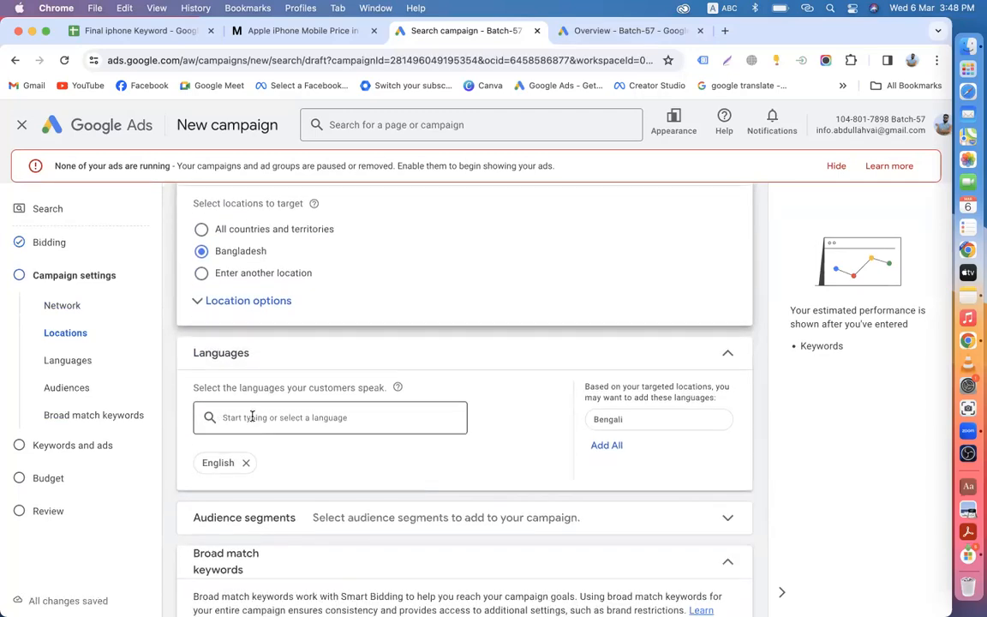
click(252, 417)
text(ben)
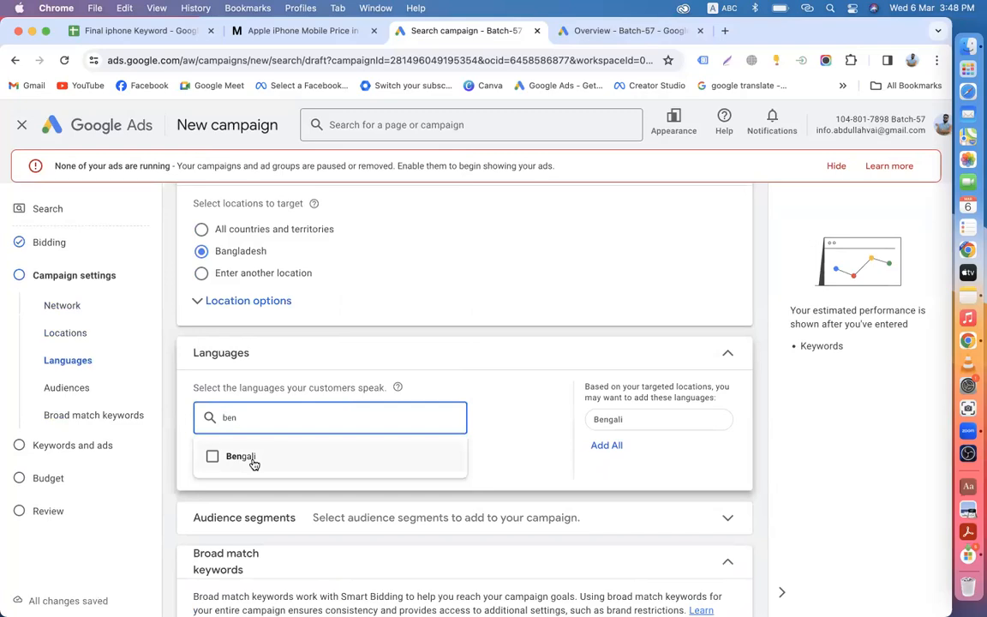
click(254, 463)
click(172, 452)
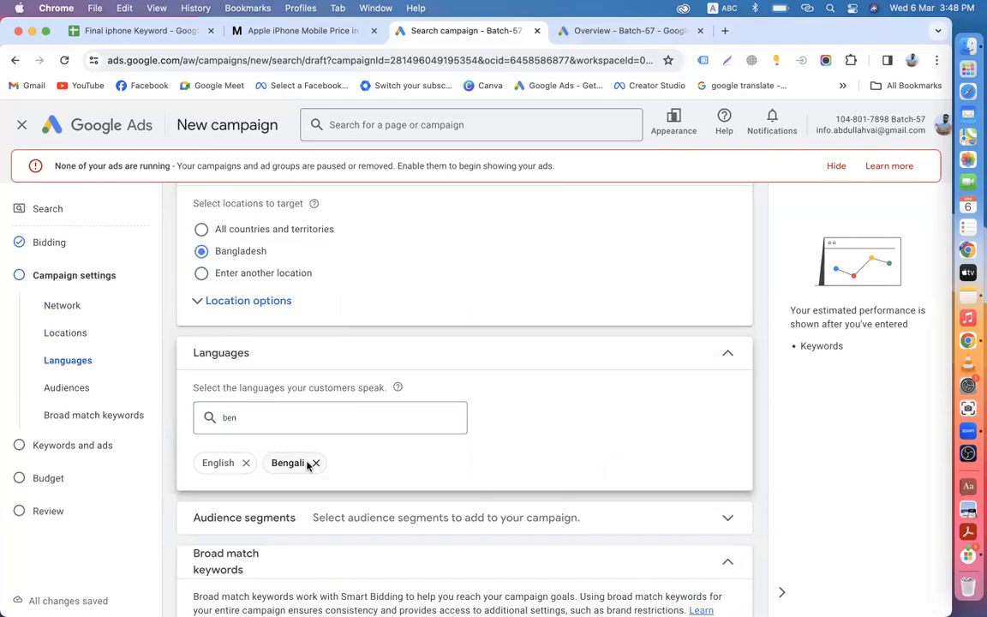
Step: Expand the More settings section
scroll(307, 466, down, 3)
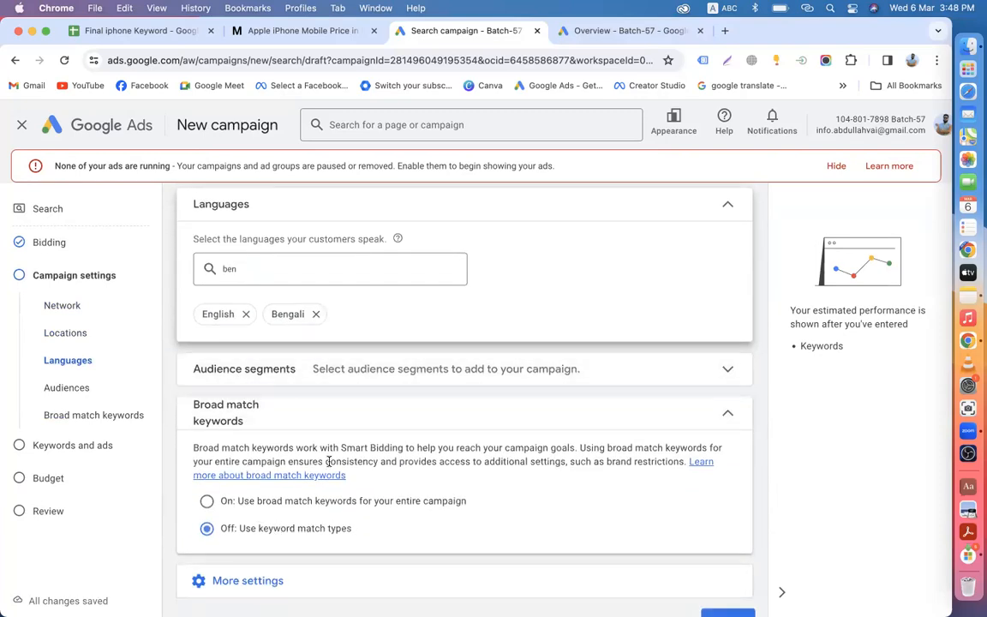
click(235, 545)
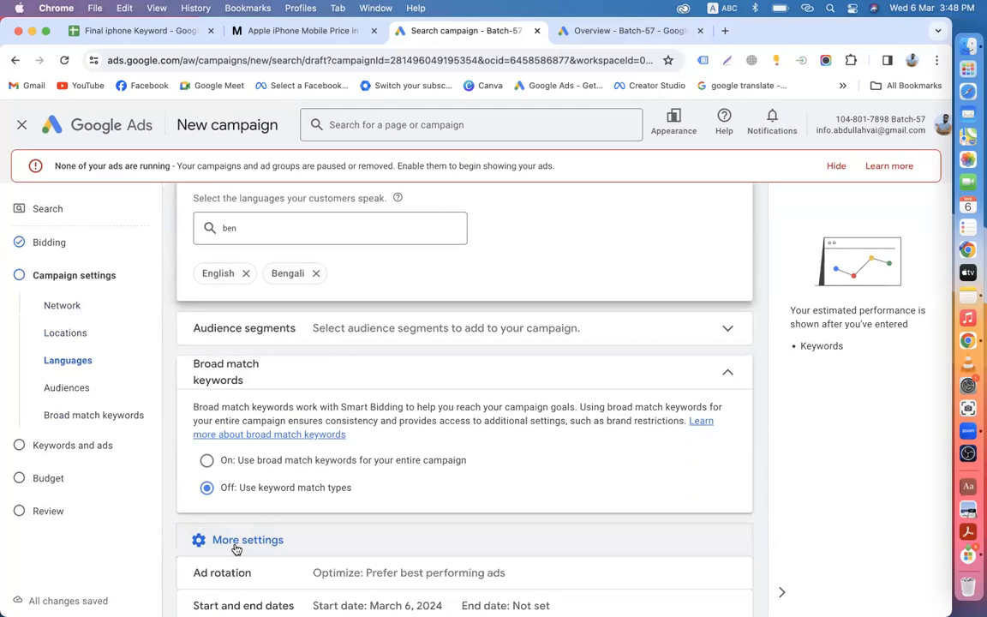
scroll(235, 536, down, 3)
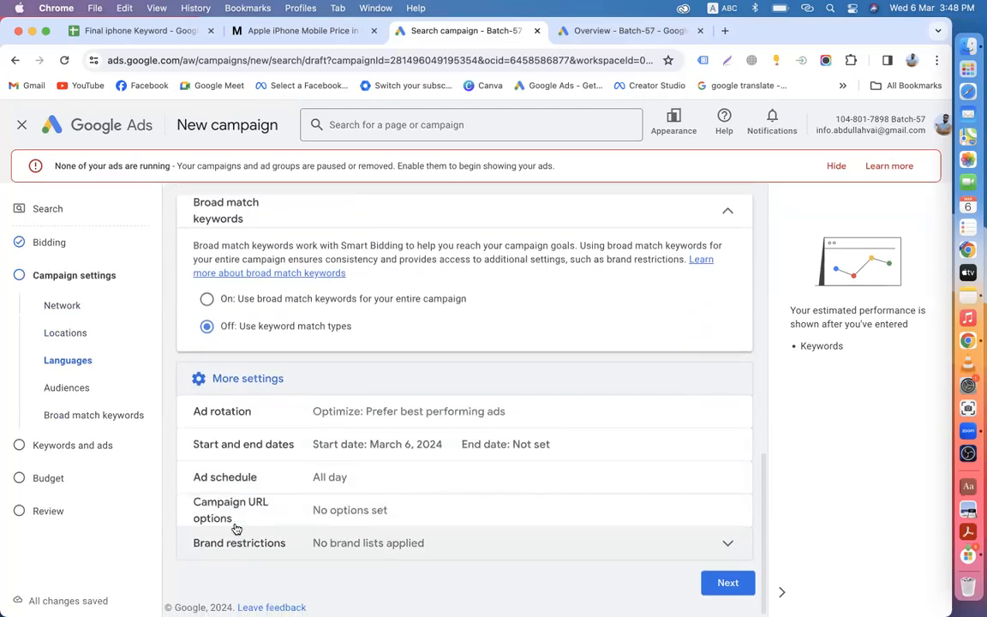
Step: Set the campaign to run from Mar 7 to Mar 31, 2024
click(267, 480)
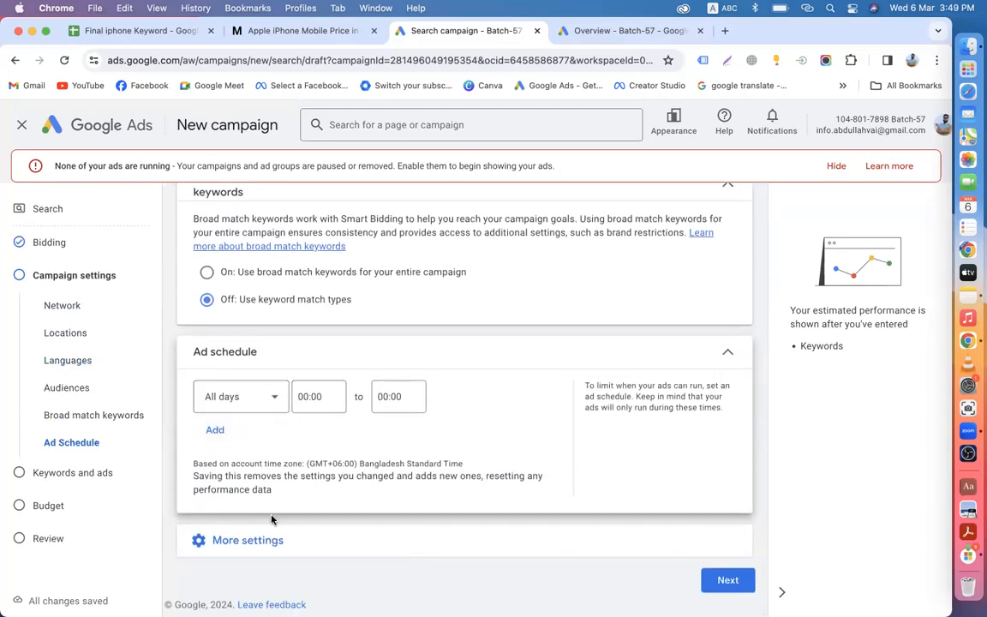
click(269, 538)
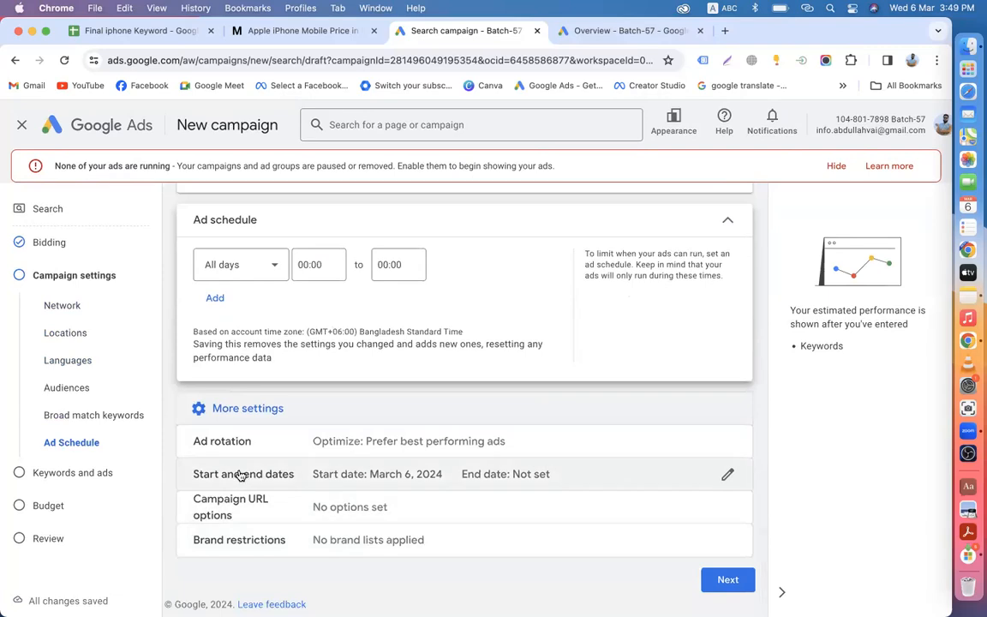
click(255, 468)
click(244, 408)
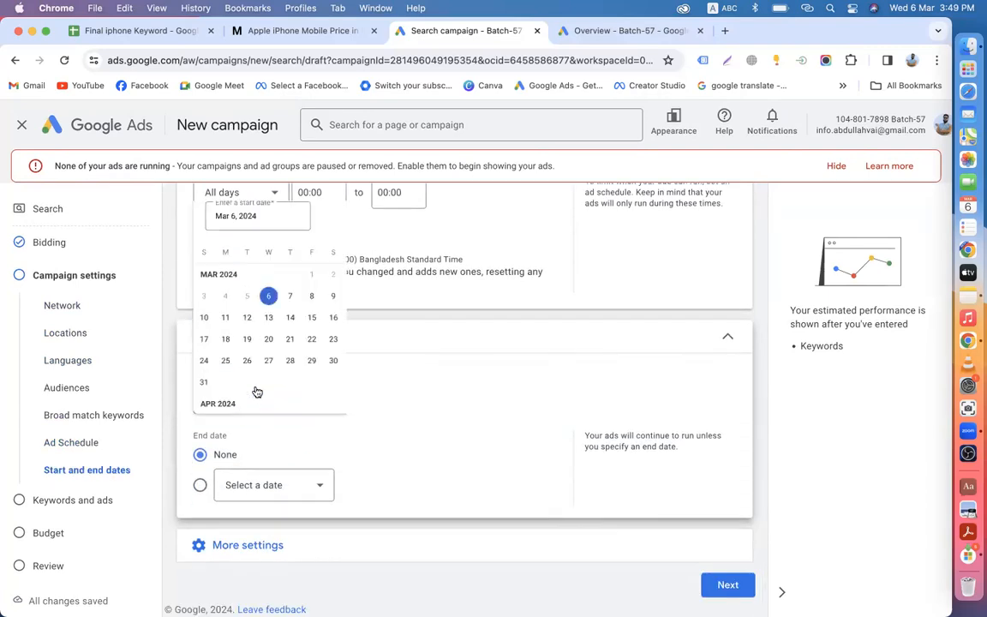
click(304, 278)
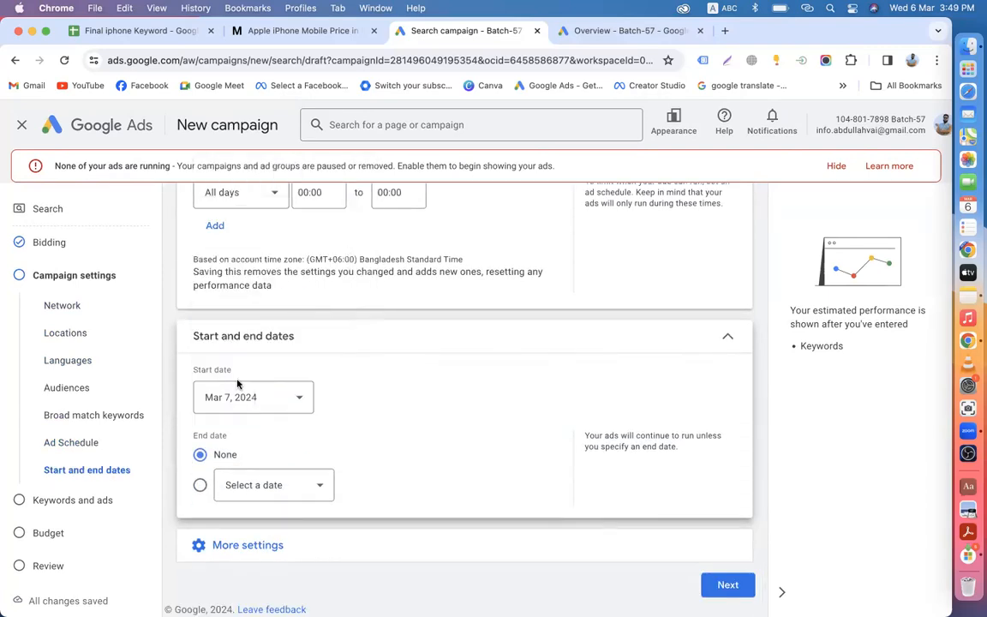
click(249, 485)
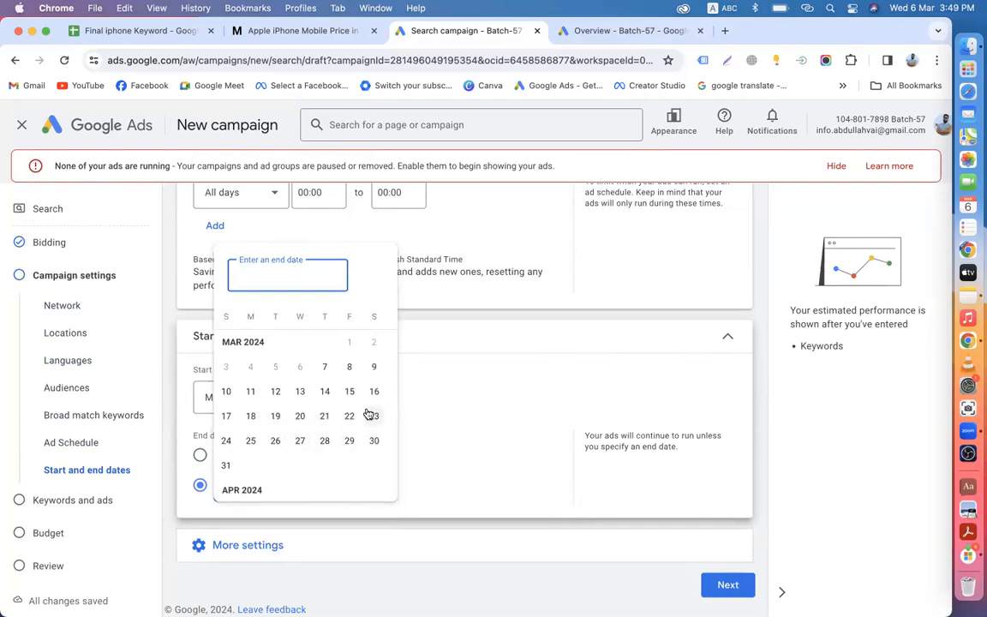
click(228, 465)
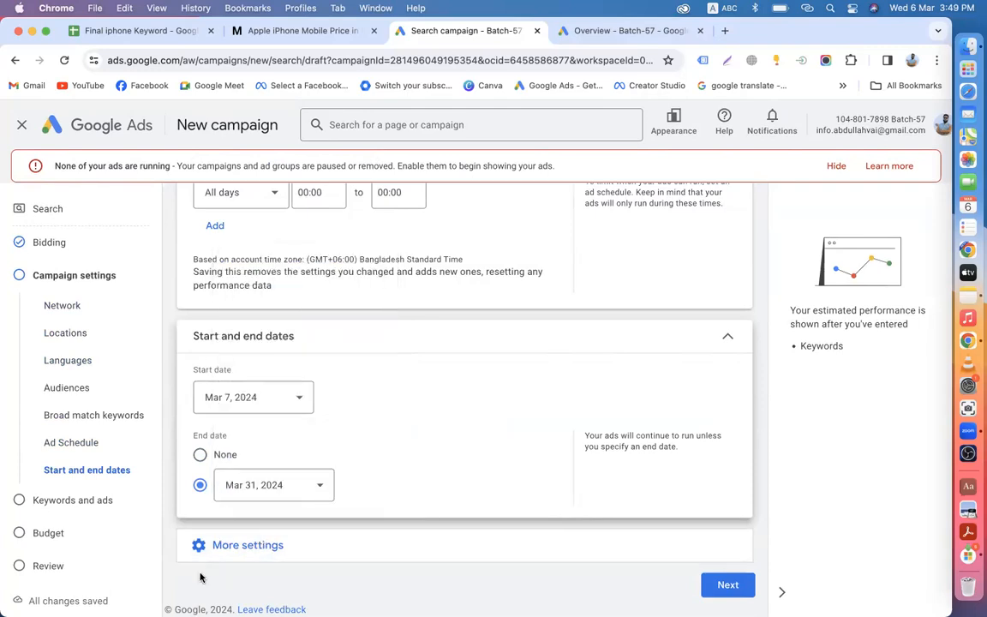
Step: Advance through Bidding and Campaign settings to the Keywords and ads step for Ad group 1
scroll(396, 318, up, 15)
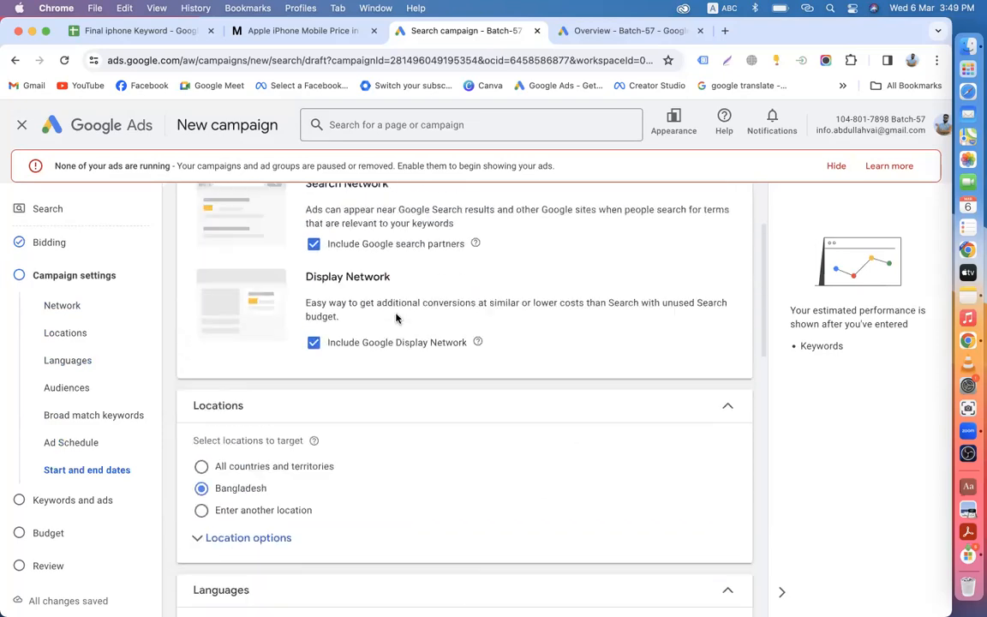
scroll(396, 319, up, 3)
scroll(395, 318, down, 5)
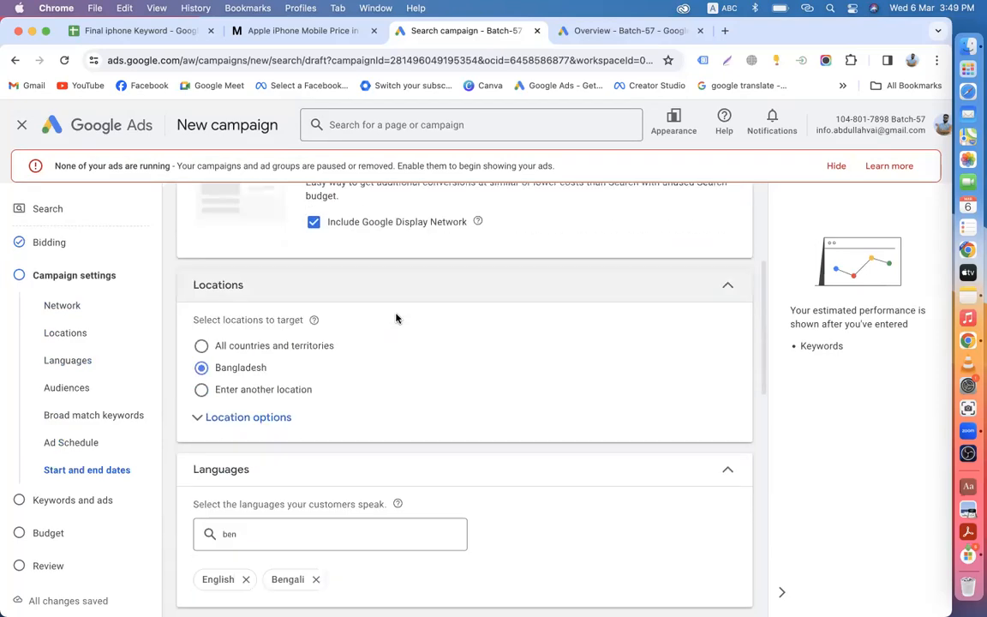
click(57, 243)
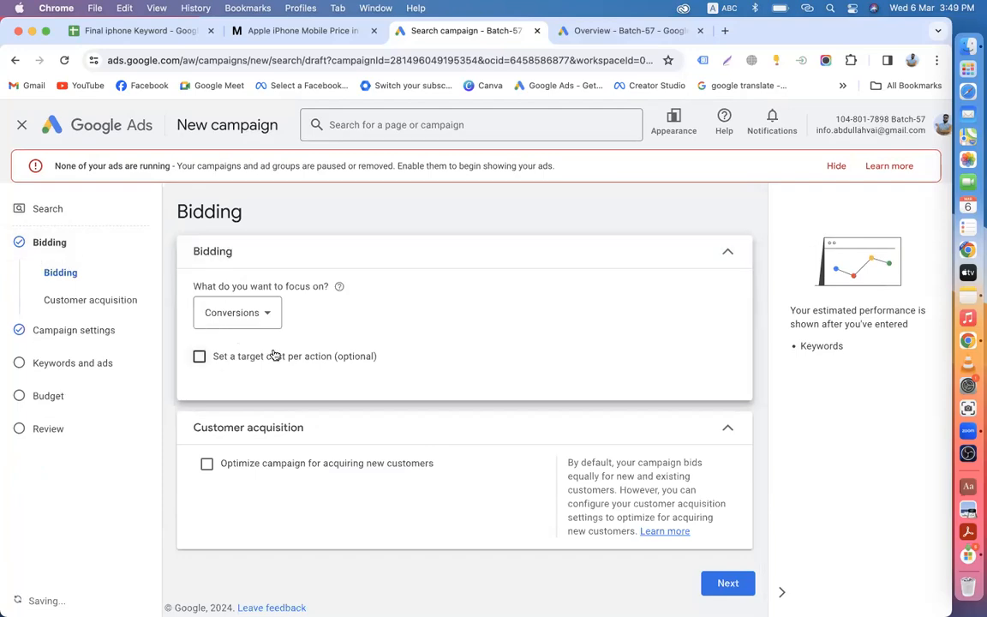
click(727, 584)
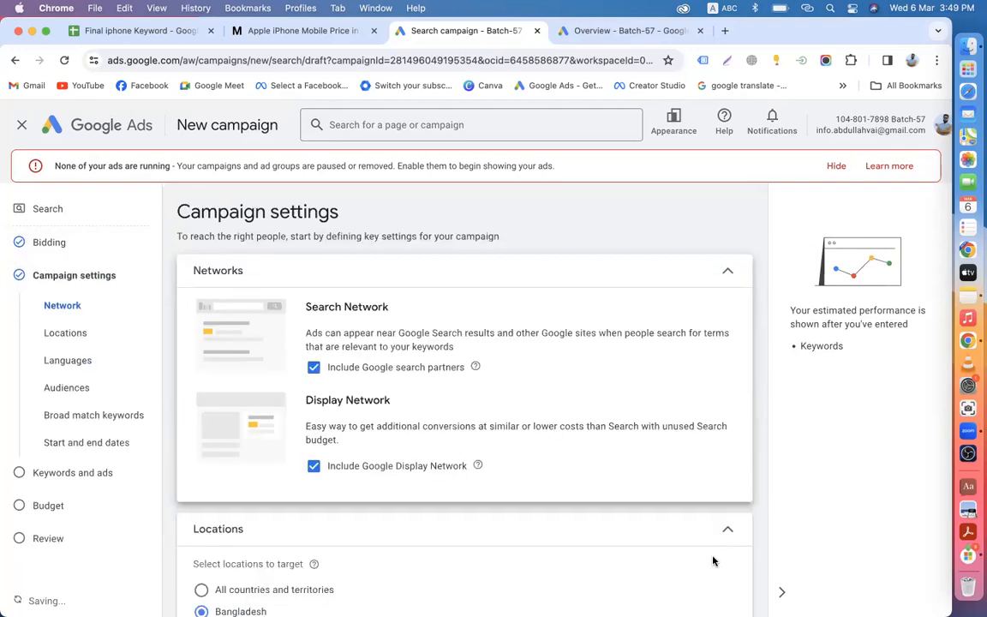
scroll(707, 532, down, 10)
click(730, 580)
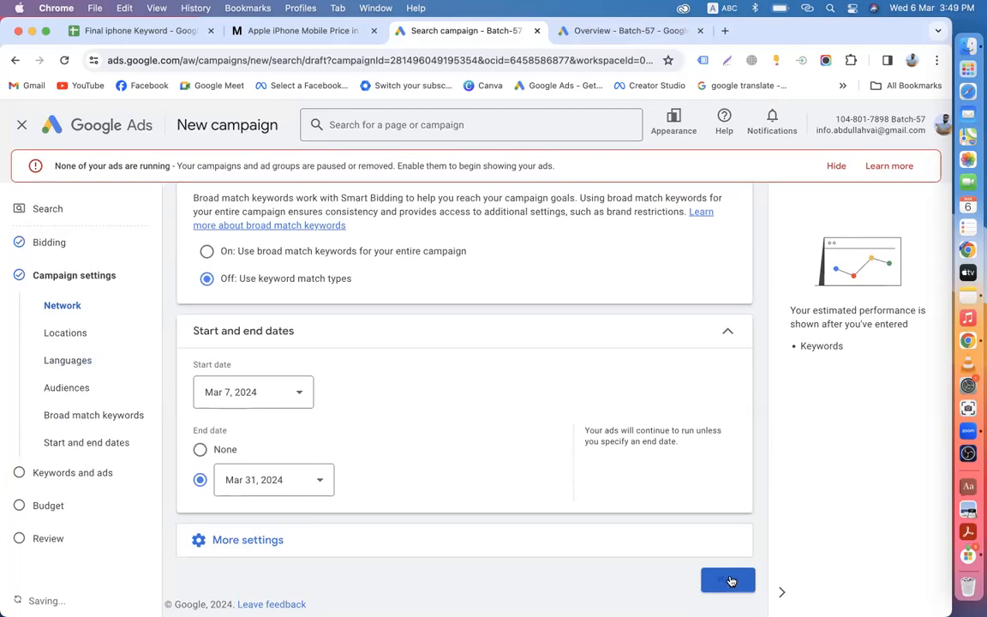
scroll(429, 493, down, 5)
click(338, 508)
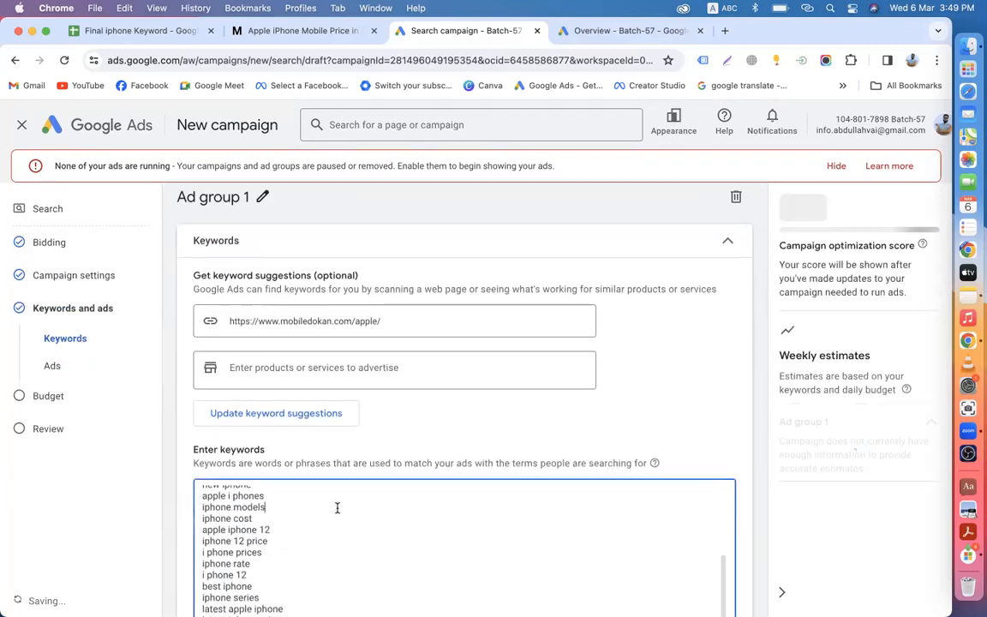
Step: Delete all suggested keywords from Ad group 1's keyword list
key(super+a)
key(BackSpace)
scroll(326, 446, down, 5)
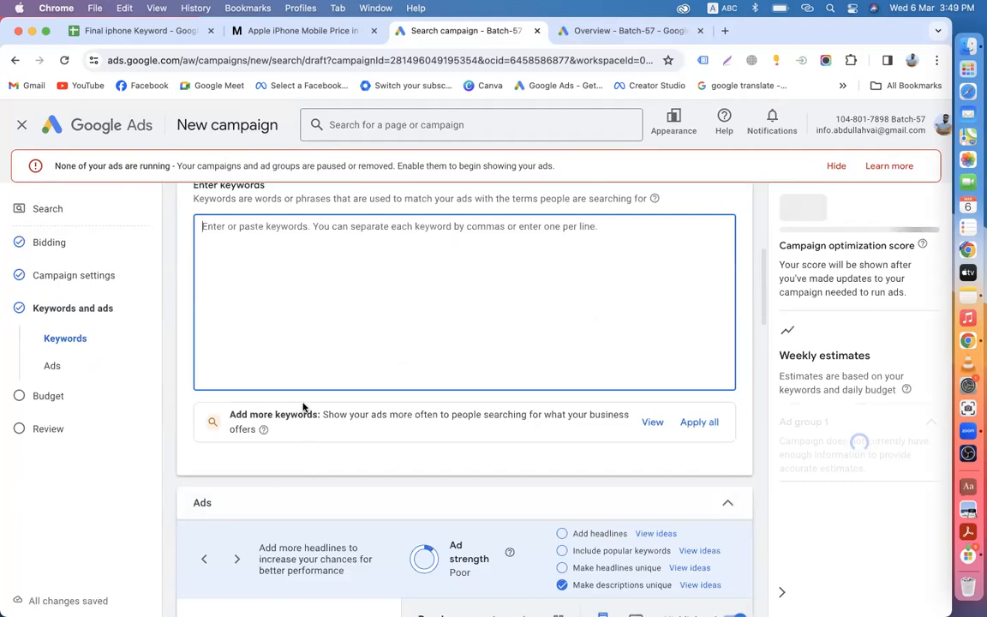
scroll(302, 306, up, 3)
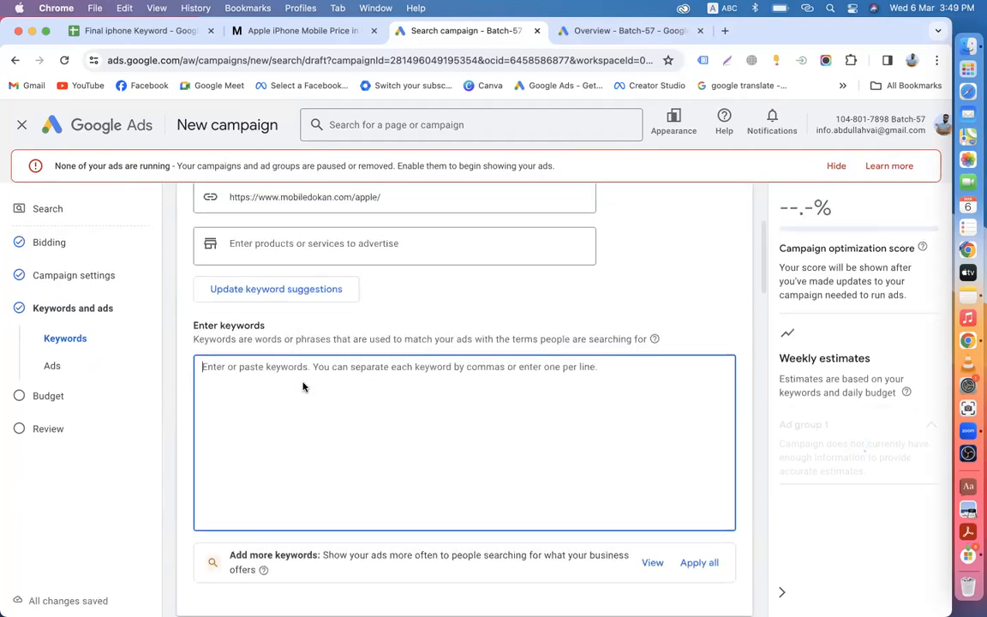
scroll(302, 386, up, 2)
Step: Remove the mobiledokan.com/apple URL from the keyword suggestions field
click(386, 289)
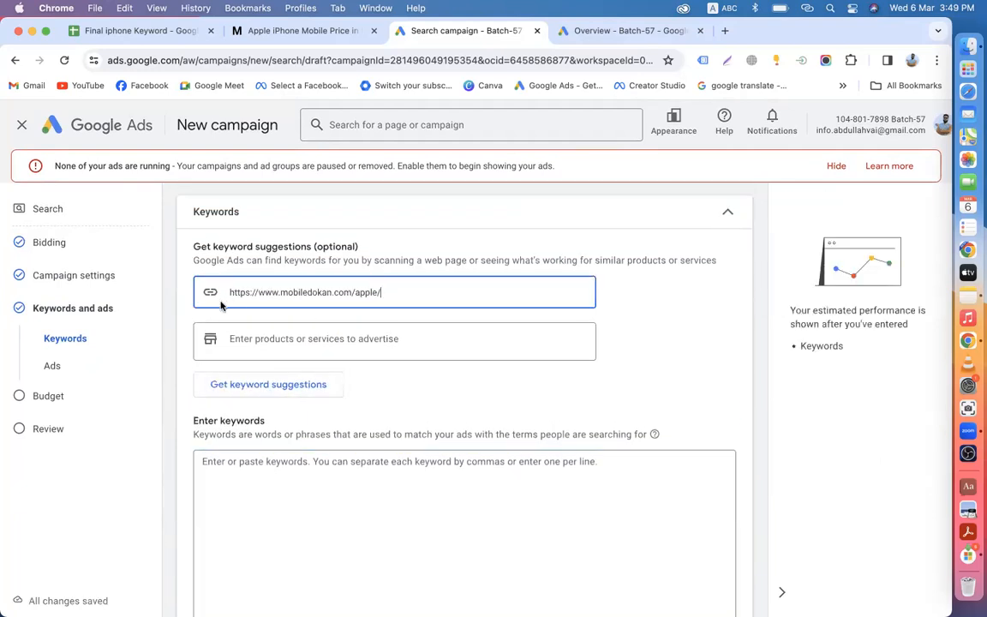
drag(384, 292, 235, 290)
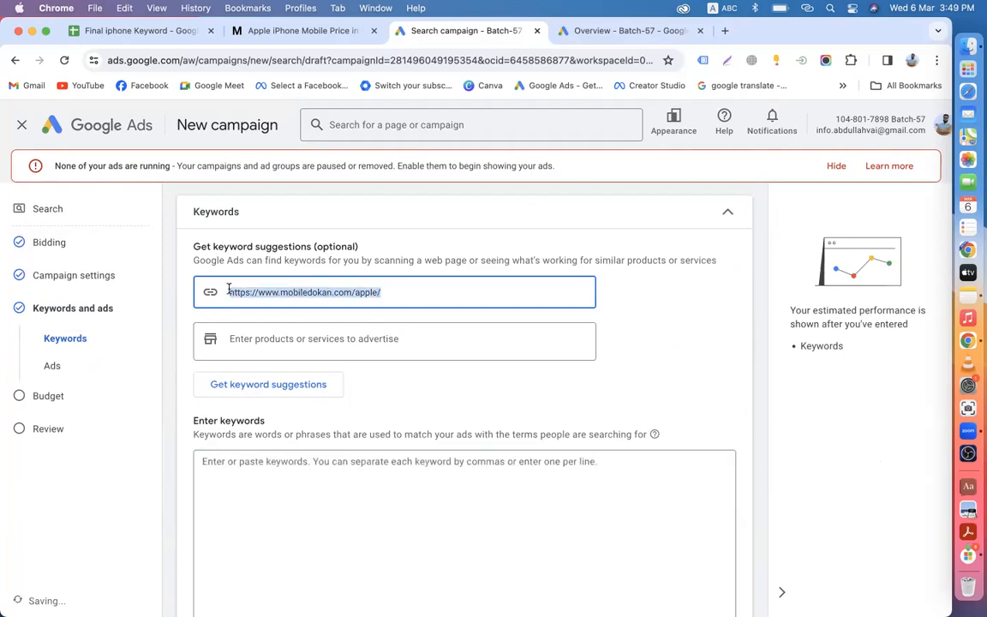
key(BackSpace)
click(269, 467)
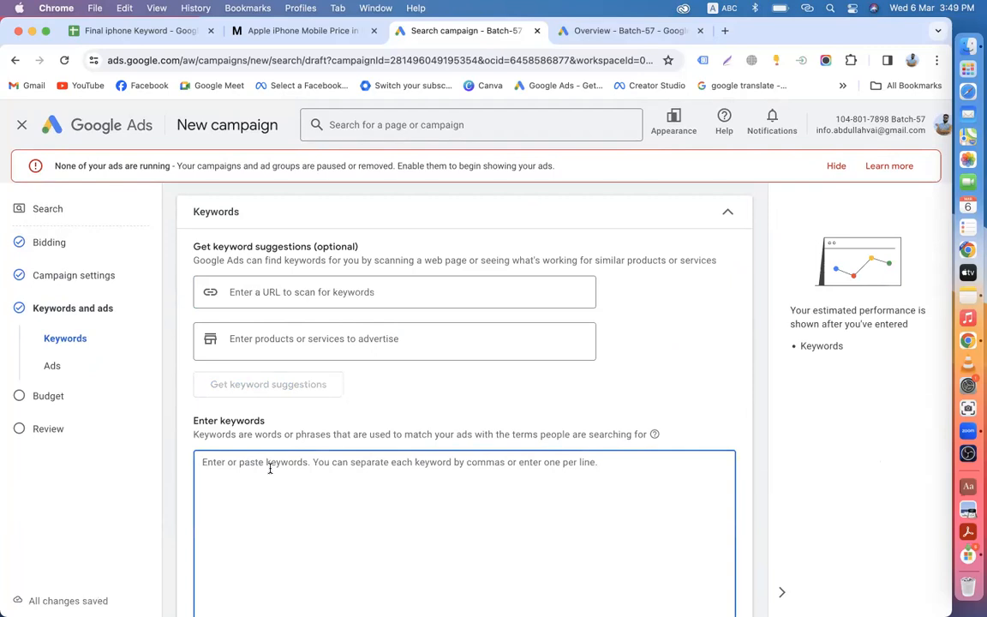
scroll(269, 468, down, 2)
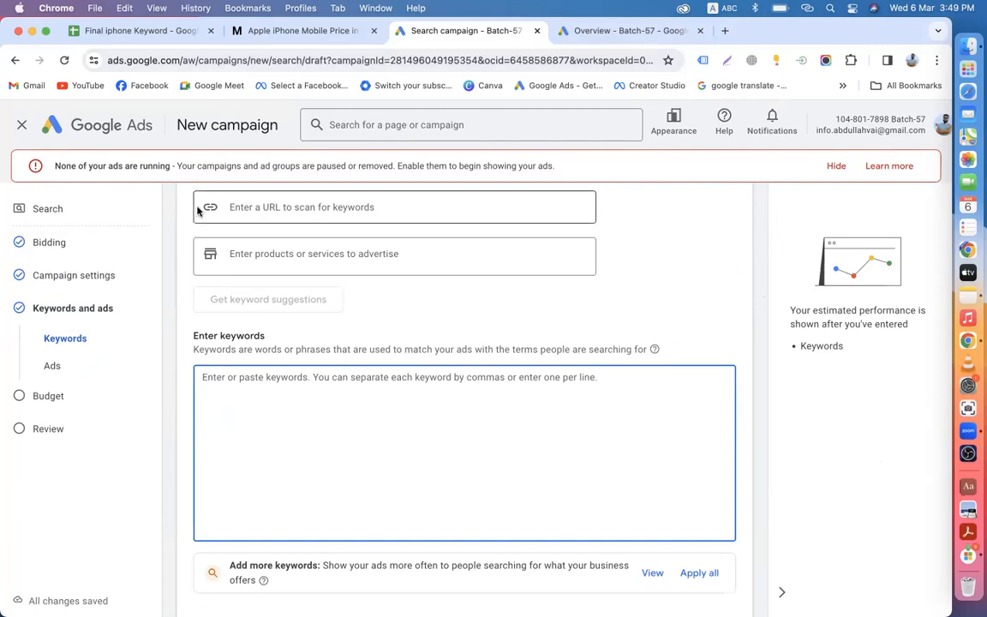
Step: Copy the thirteen iPhone keywords in A2:A14 of the Final iphone Keyword sheet
click(111, 30)
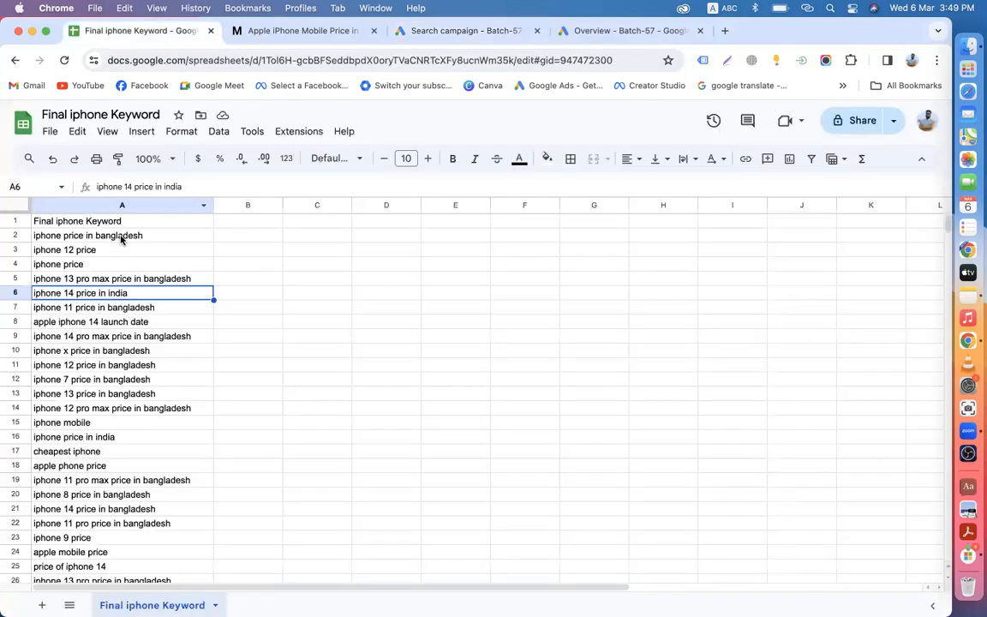
click(159, 234)
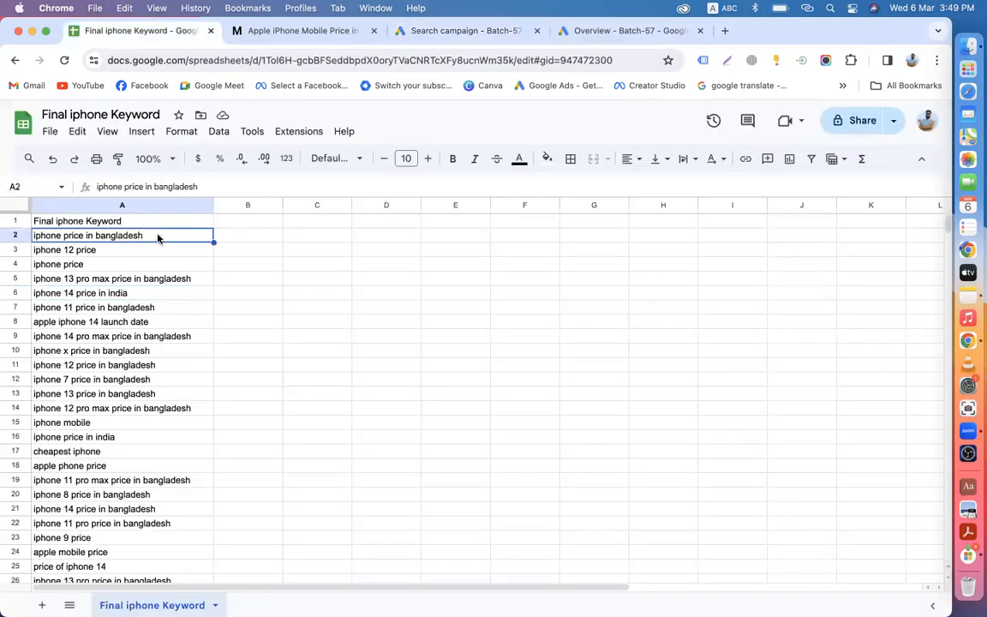
drag(157, 238, 158, 408)
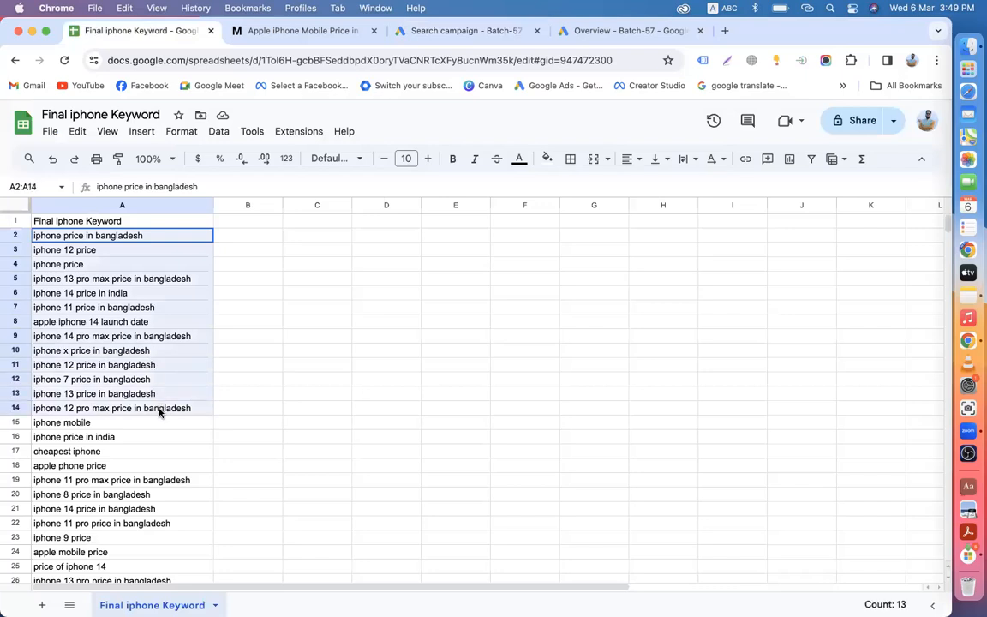
right_click(126, 346)
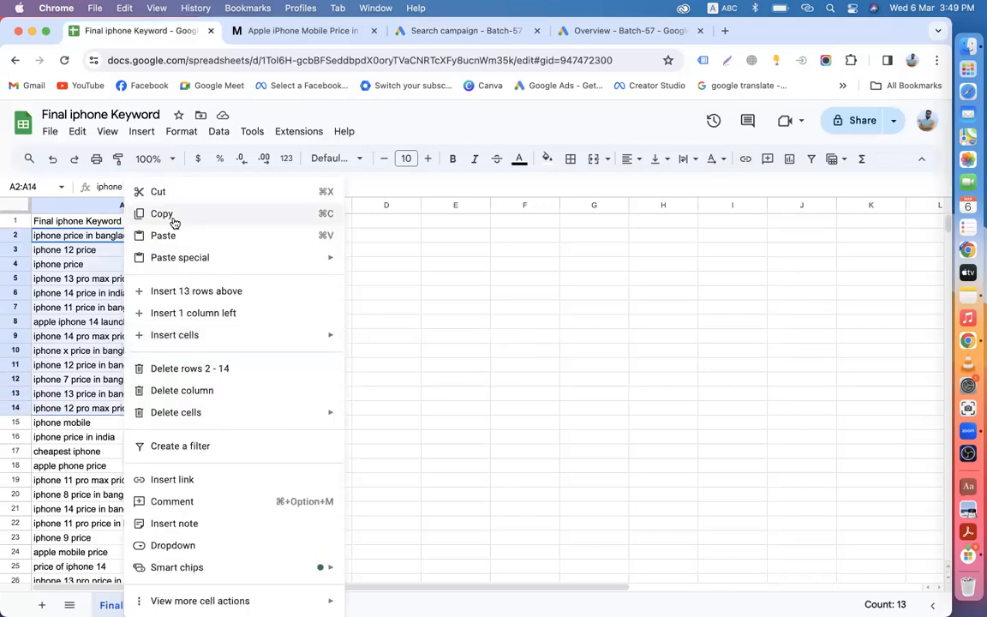
click(173, 220)
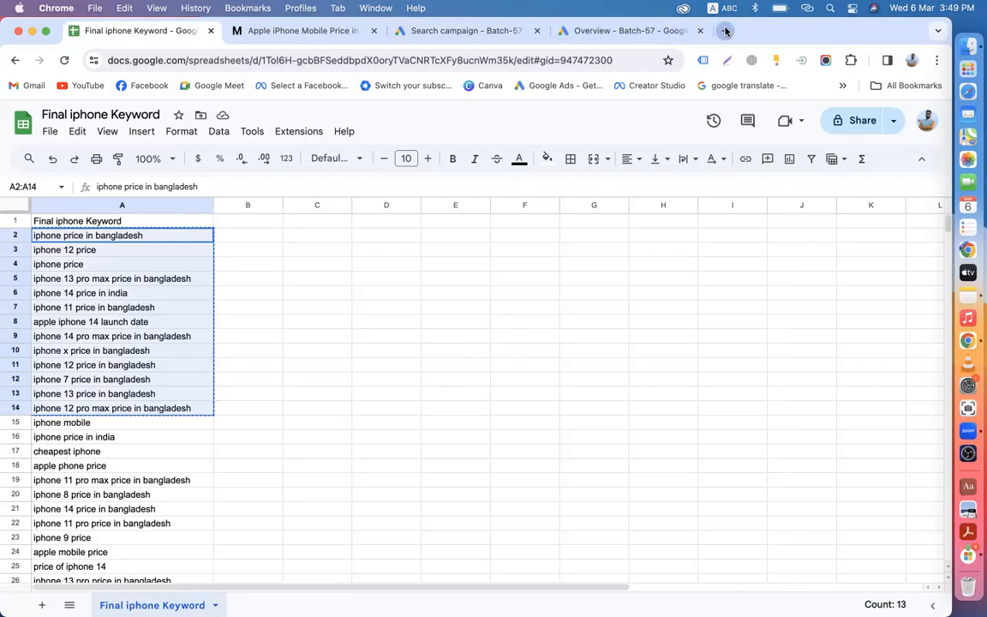
click(725, 30)
Step: Go to keywordmatchtypetool.com and paste in the copied iPhone keywords
text(ke)
key(Return)
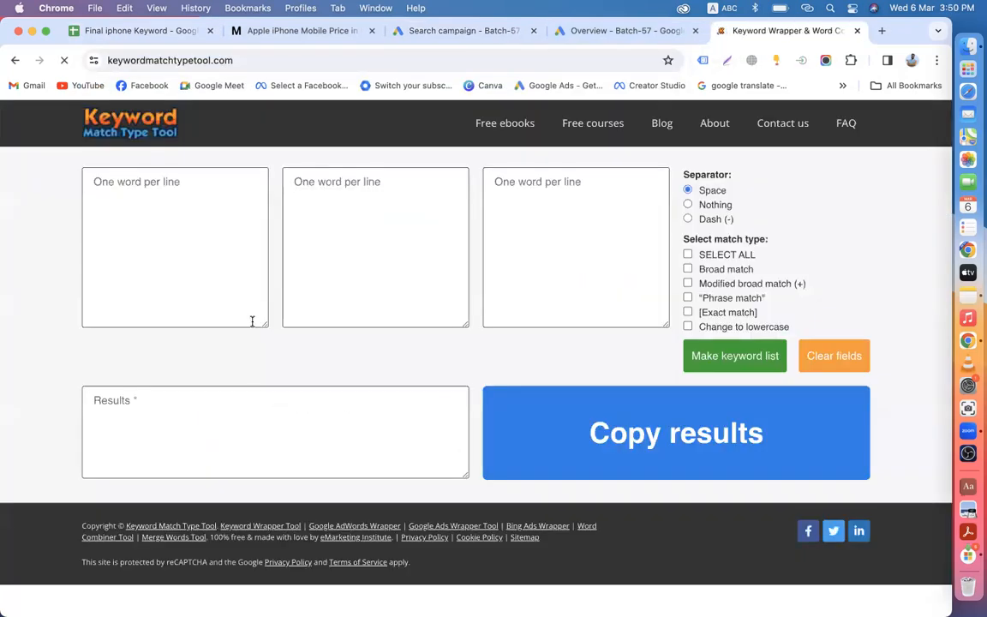
click(207, 240)
key(super+v)
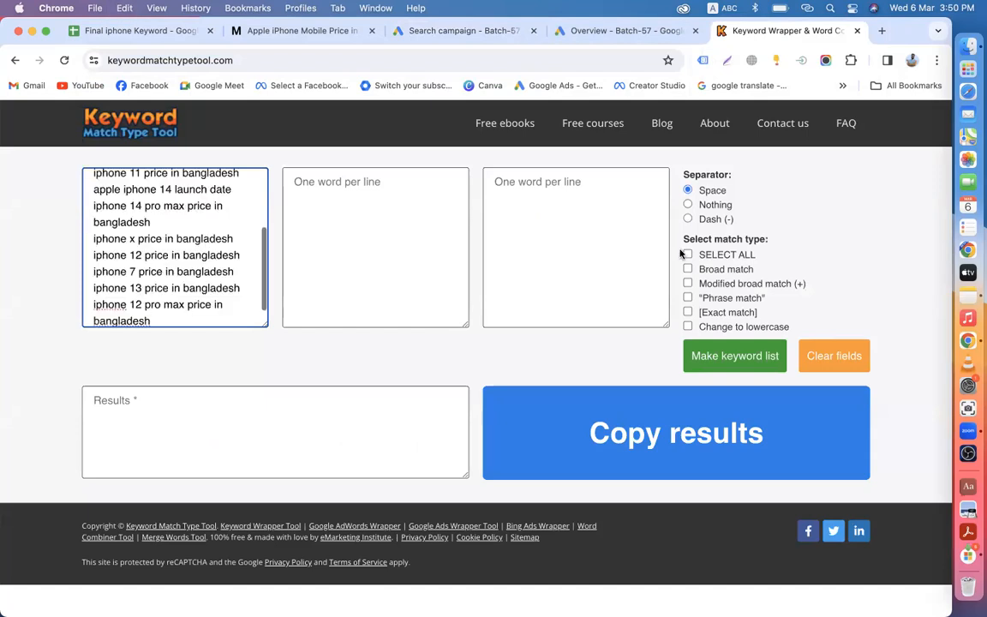
Step: Generate the phrase-match keyword list and cut the quoted results
click(688, 298)
click(702, 354)
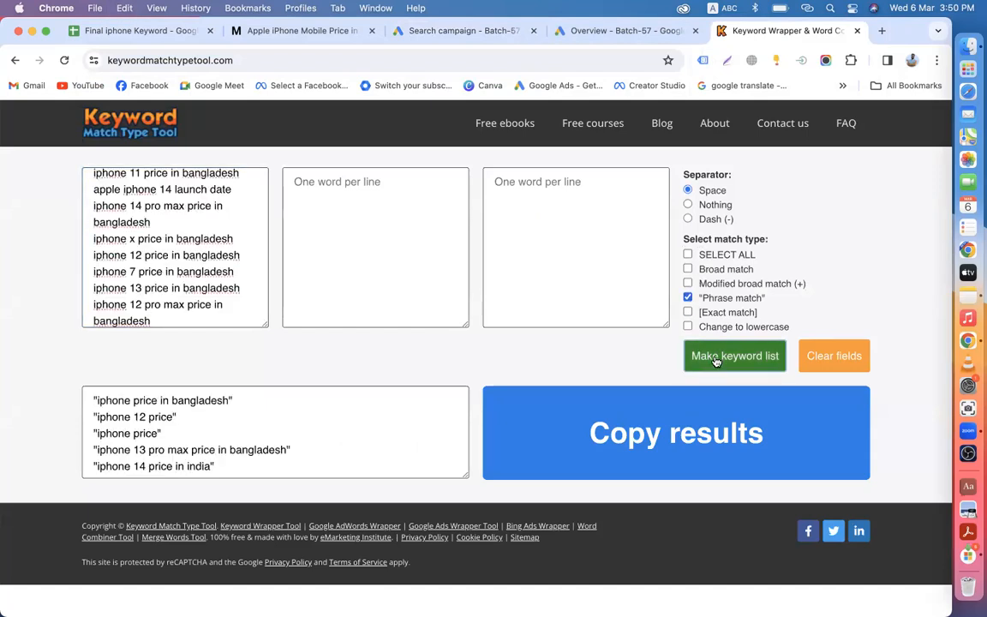
click(282, 452)
key(super+a)
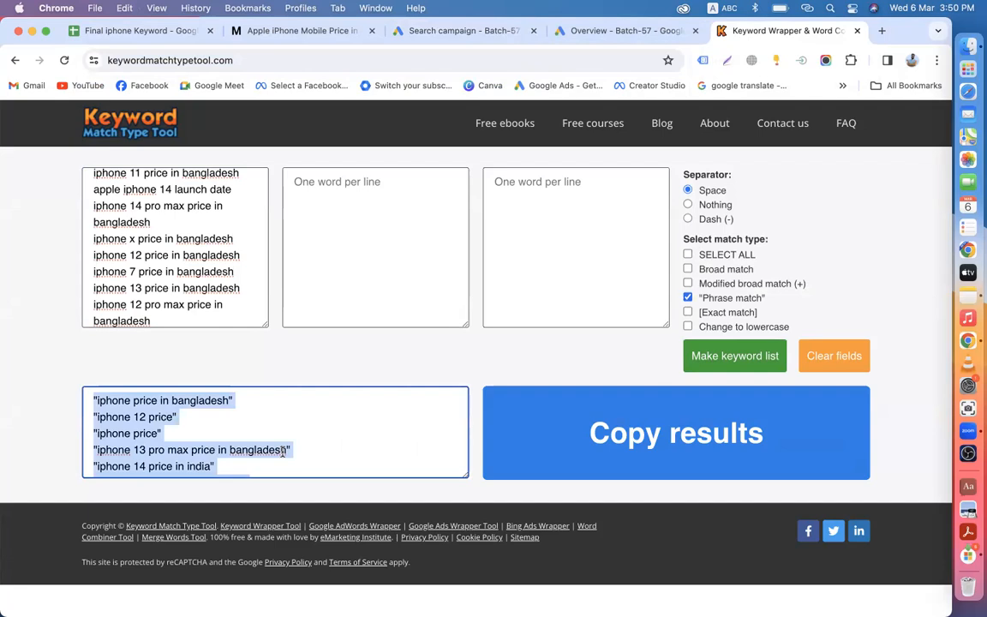
key(BackSpace)
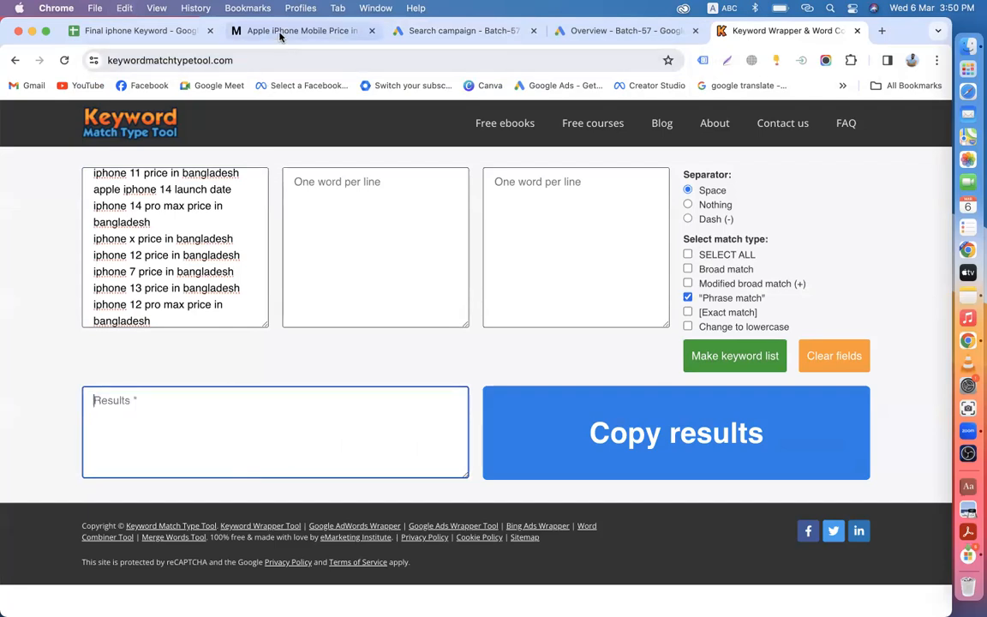
click(432, 31)
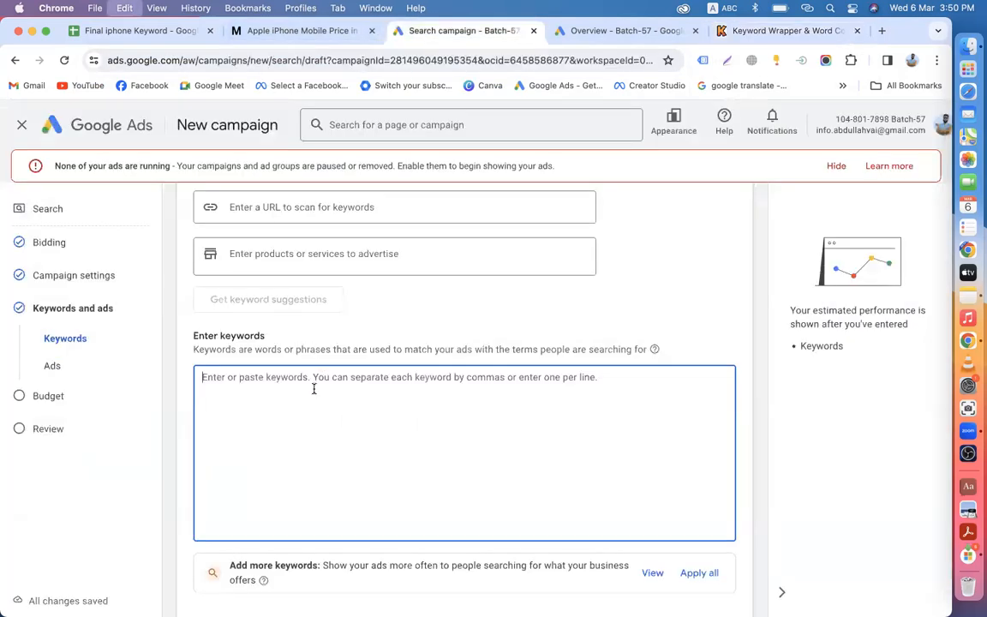
Step: Paste the 13 quoted phrase-match keywords into Ad group 1's keyword box and check them
key(super+v)
scroll(313, 389, down, 2)
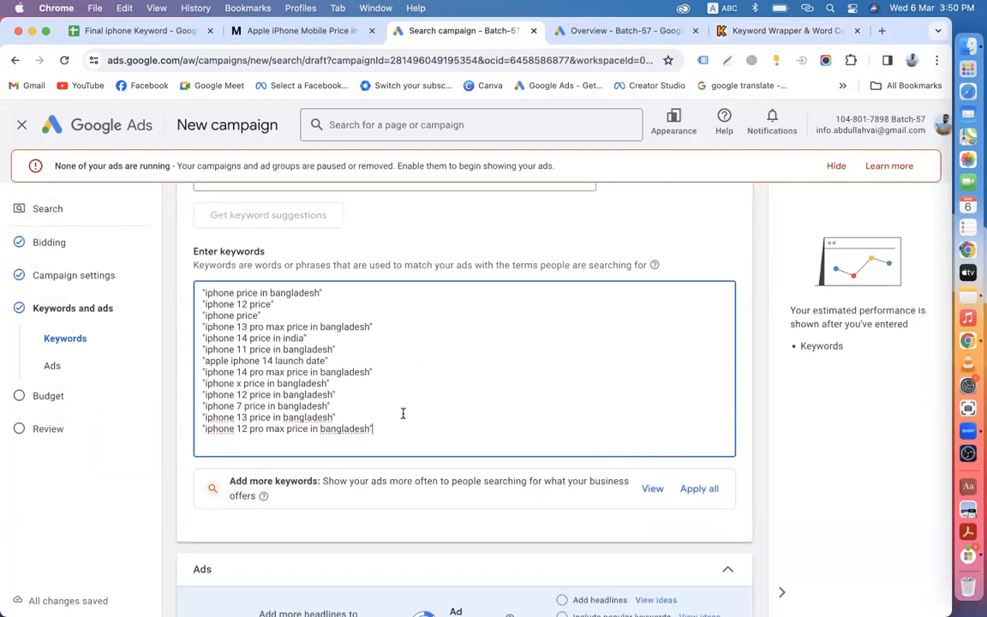
scroll(403, 414, down, 6)
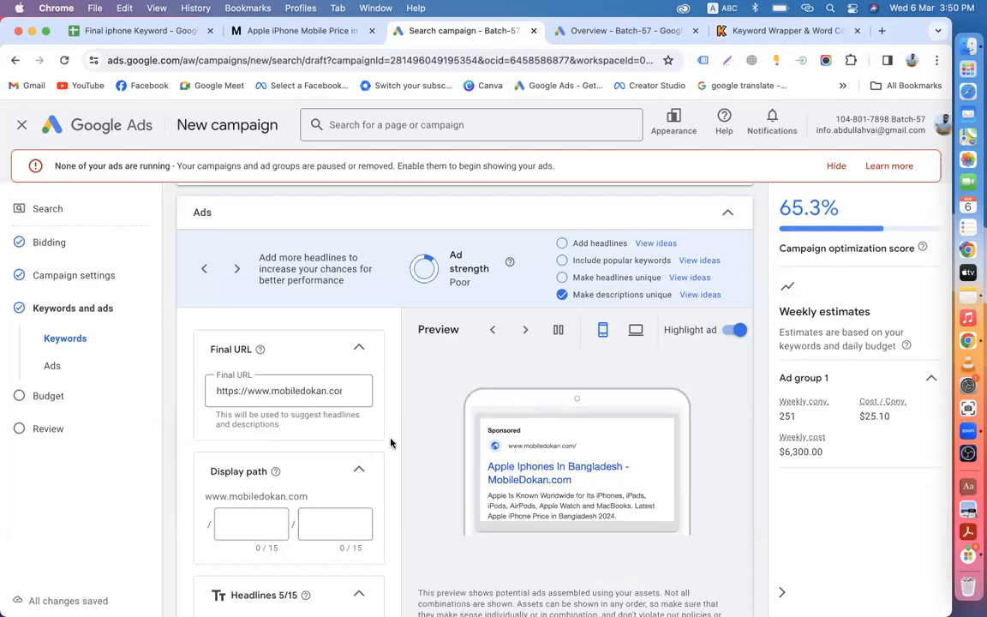
click(126, 33)
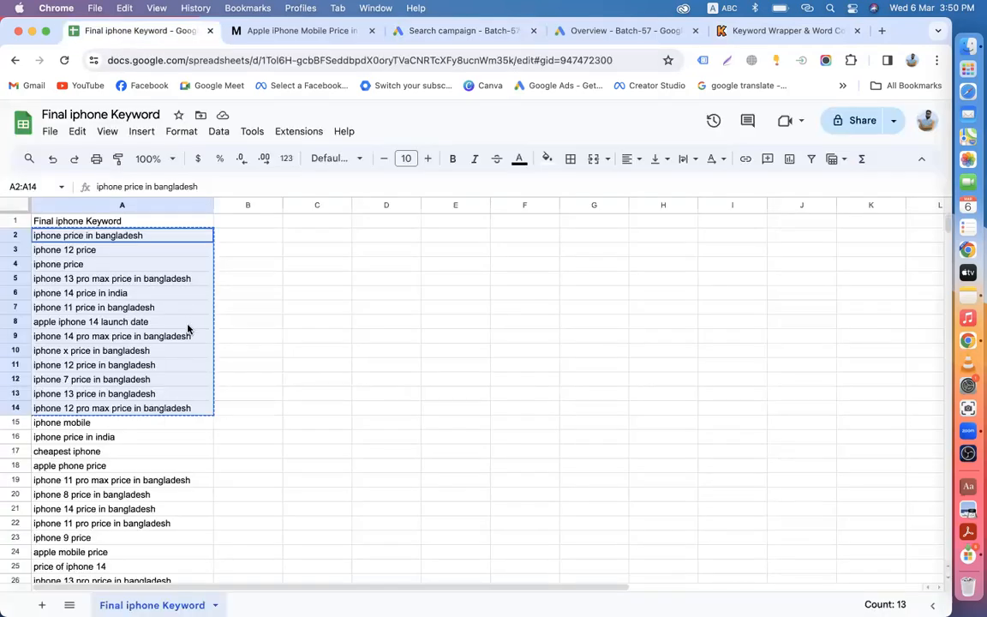
click(462, 31)
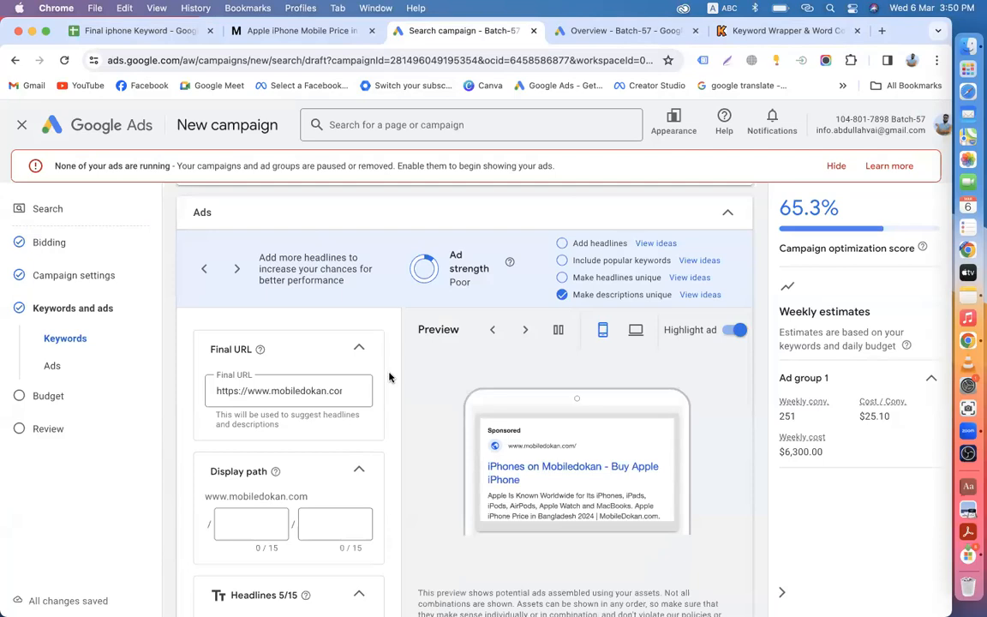
Step: Select the first keyword line, 'iphone price in bangladesh'
scroll(377, 376, up, 2)
scroll(326, 403, down, 4)
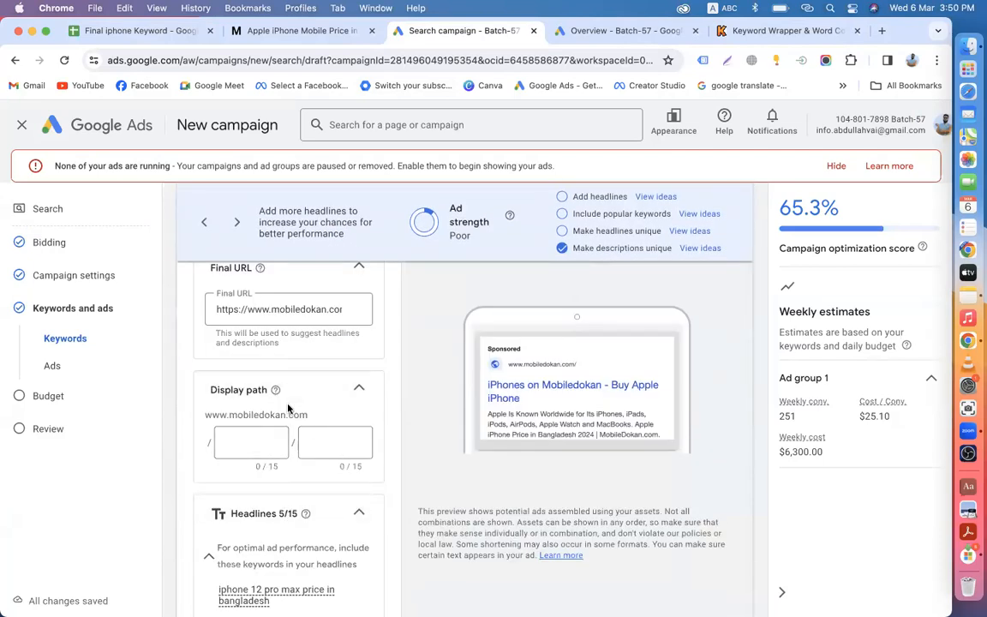
scroll(288, 409, up, 2)
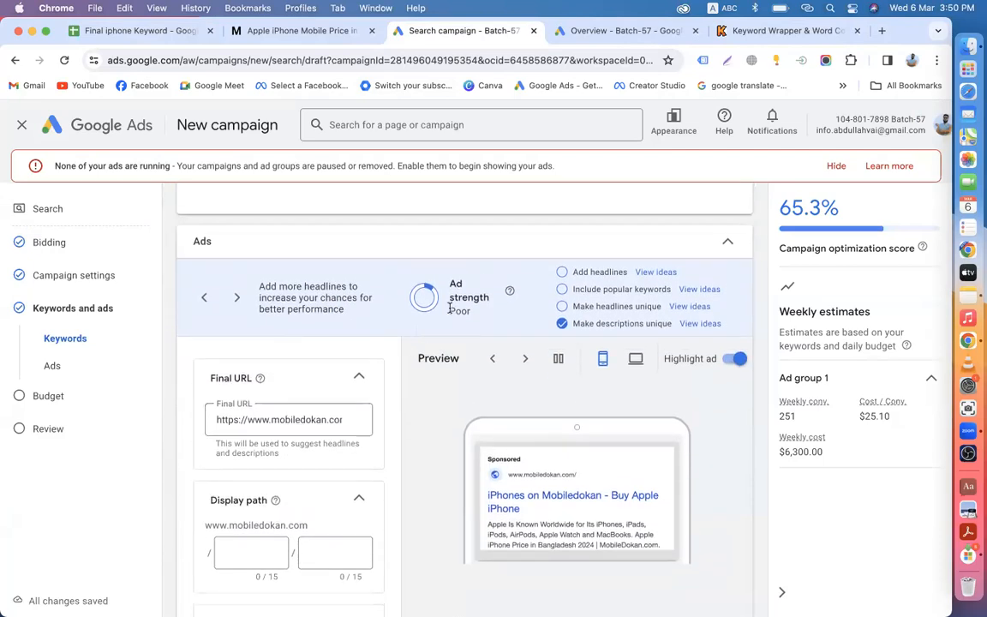
scroll(358, 375, up, 5)
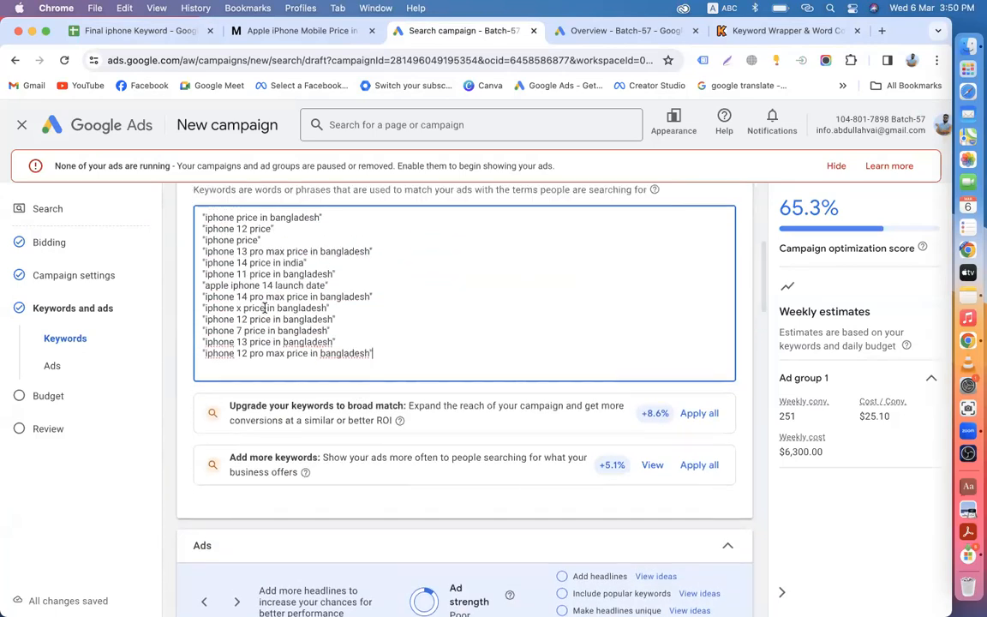
scroll(249, 296, up, 1)
drag(207, 275, 316, 274)
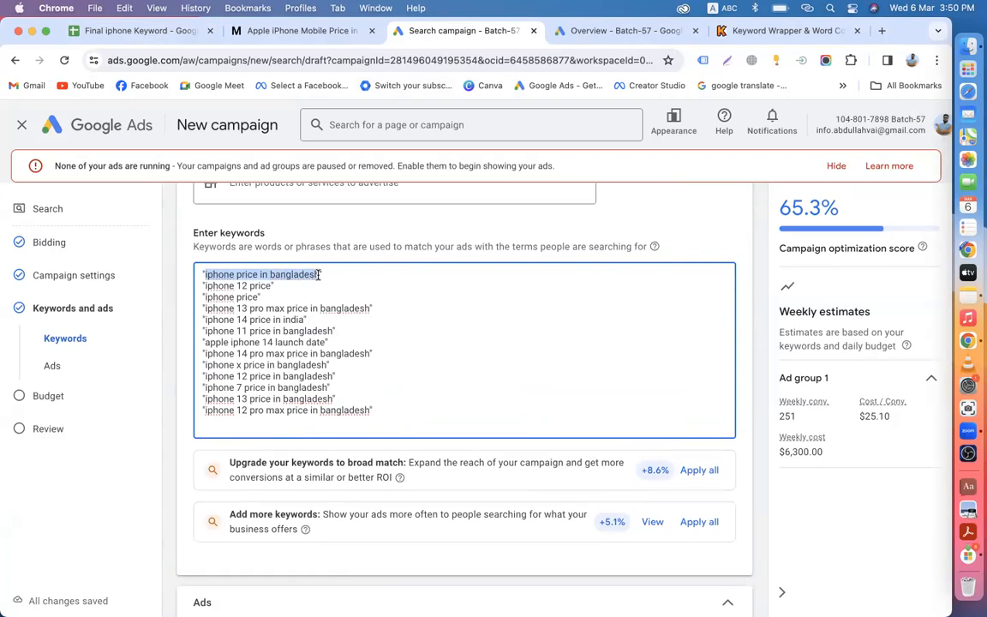
Step: Replace the first headline 'iPhones on Mobiledokan' with the copied 'iphone price in bangladesh'
right_click(309, 275)
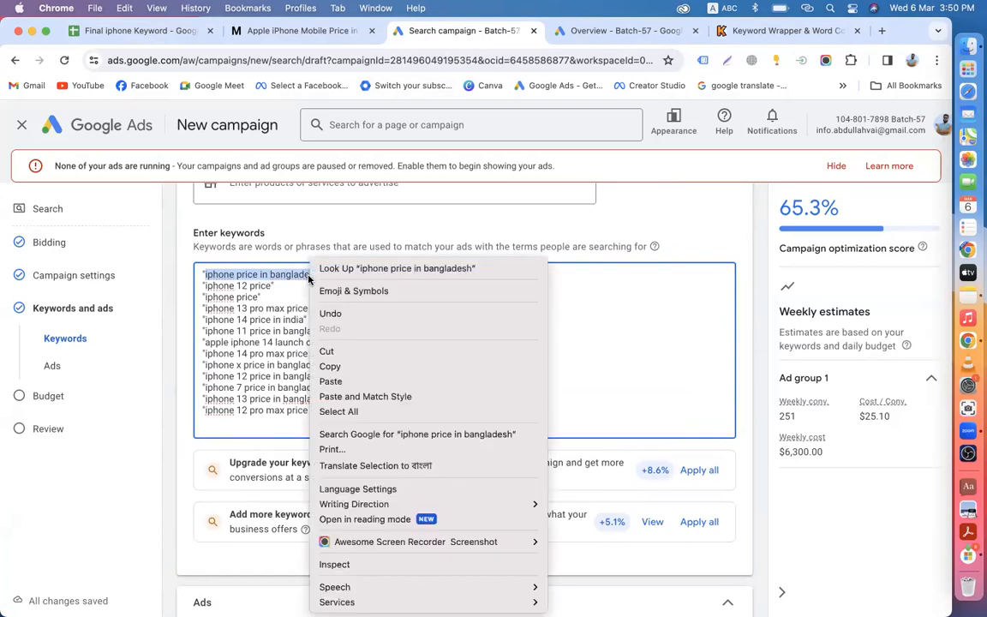
click(341, 373)
scroll(343, 444, down, 10)
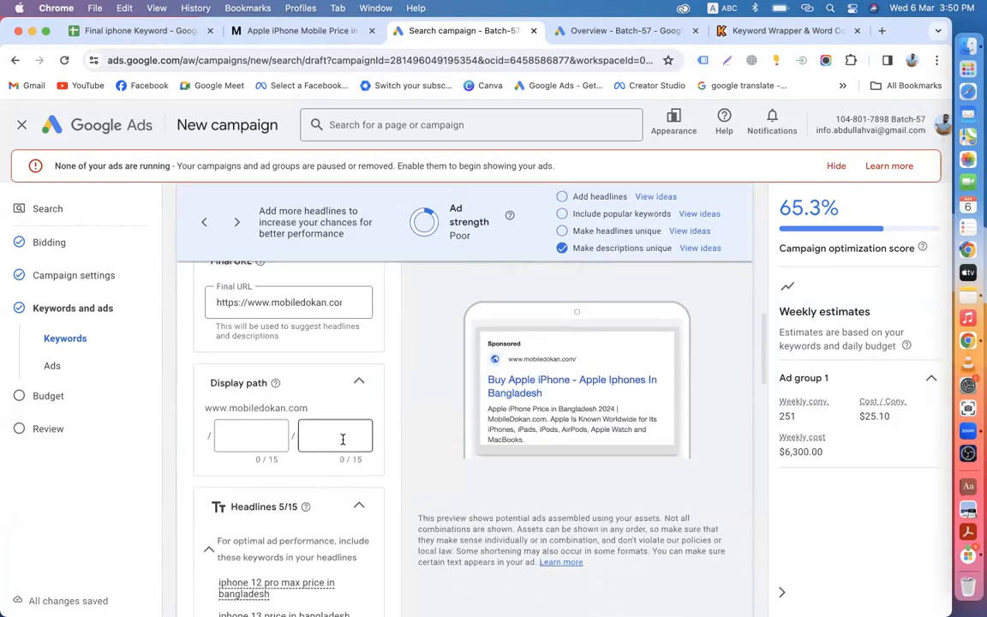
scroll(344, 444, down, 5)
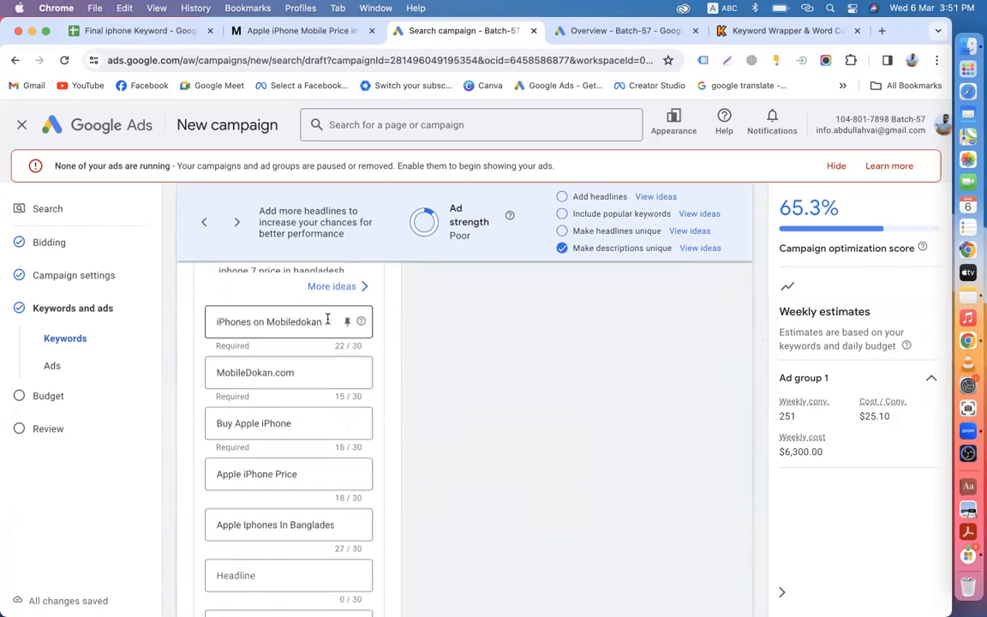
drag(329, 320, 197, 322)
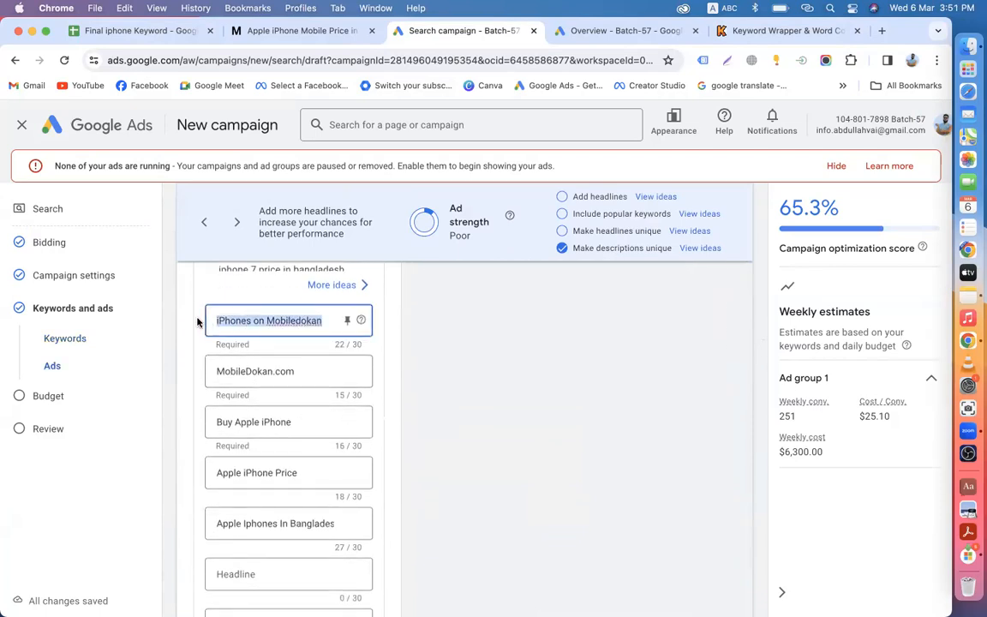
key(super+v)
Step: Delete the suggested headlines MobileDokan.com, Buy Apple iPhone, Apple iPhone Price and Apple Iphones In Bangladesh
drag(308, 370, 143, 377)
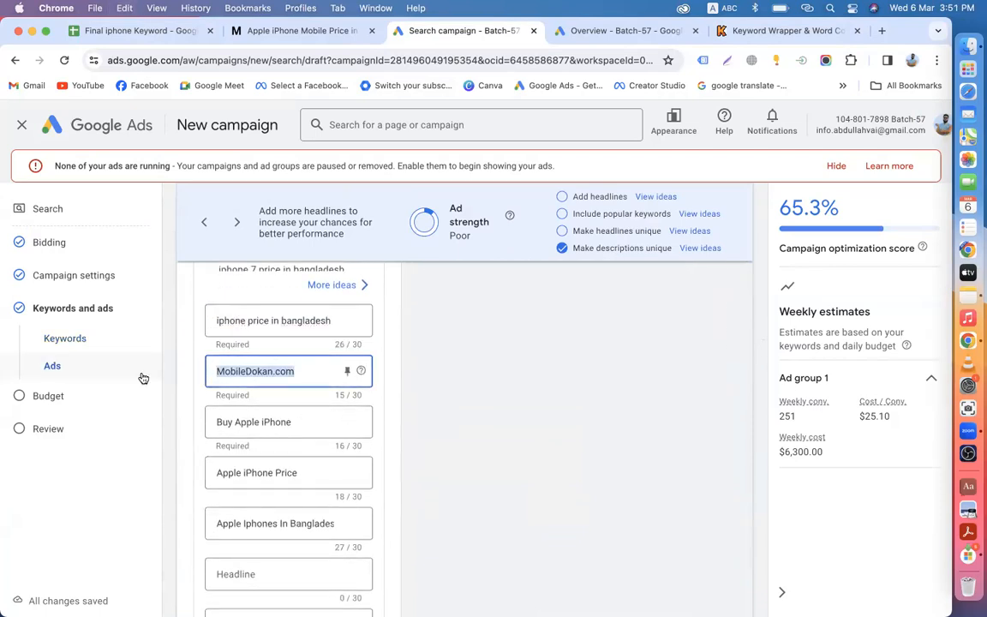
key(BackSpace)
drag(300, 420, 134, 429)
key(BackSpace)
drag(301, 473, 165, 474)
key(BackSpace)
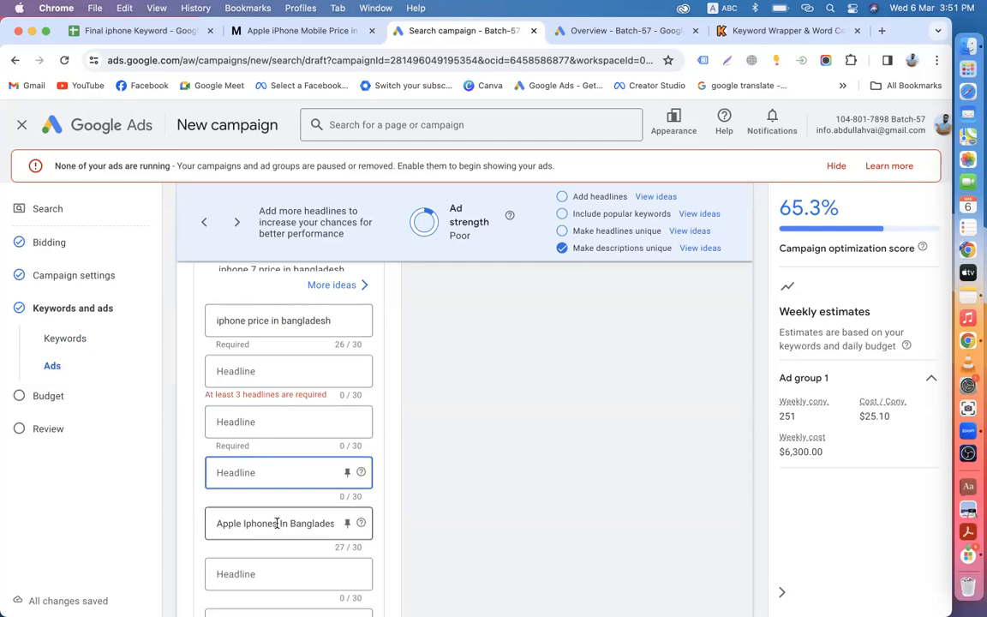
click(272, 523)
key(super+a)
key(BackSpace)
scroll(283, 403, up, 8)
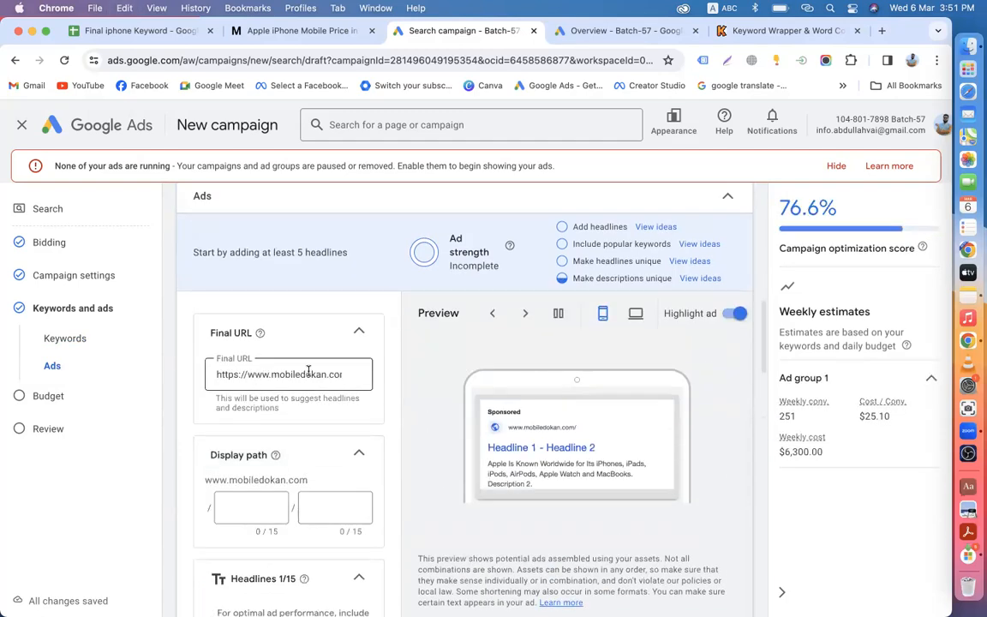
Step: Append /apple/ to the final URL and set the display path to apple / phone
click(335, 375)
text(/apple/)
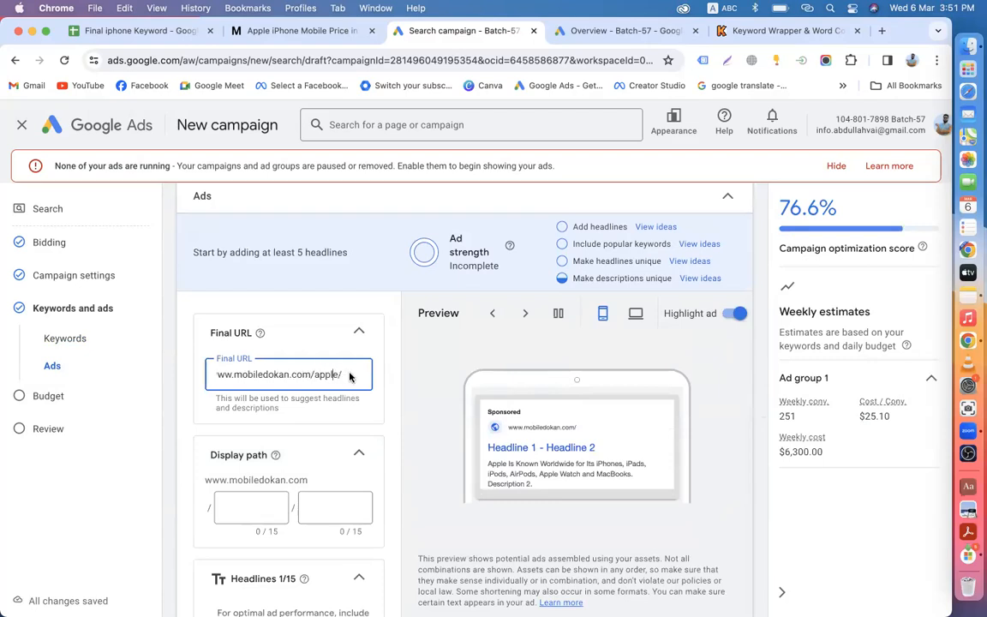
click(248, 514)
text(apple)
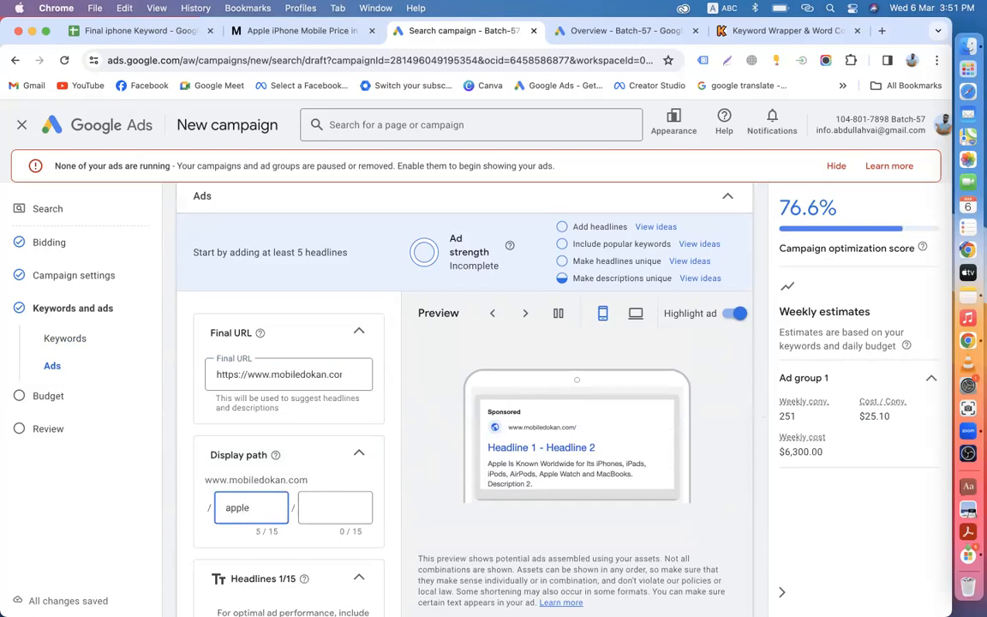
click(322, 511)
text(phone)
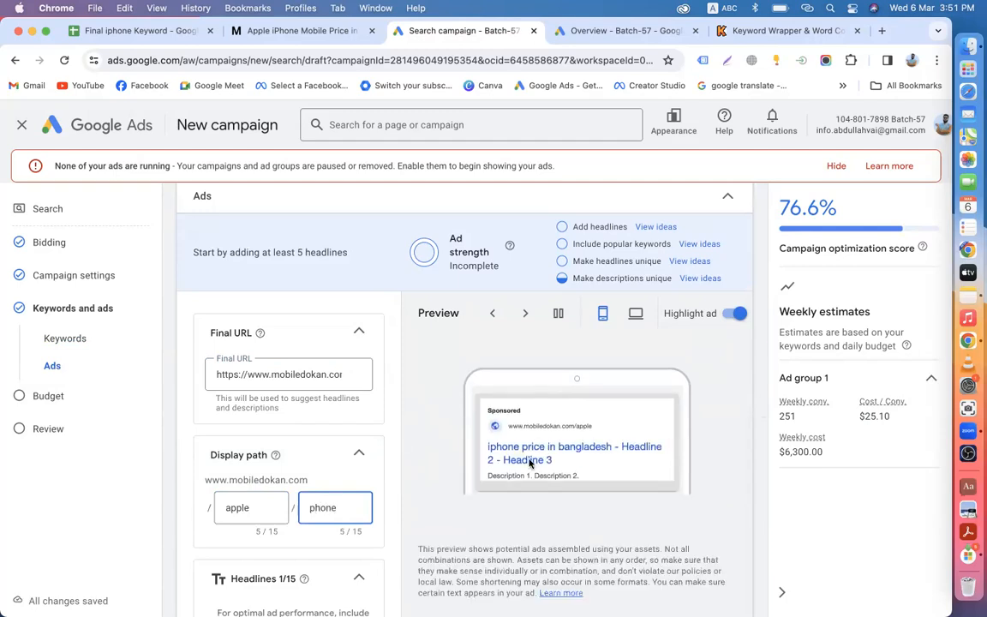
click(451, 500)
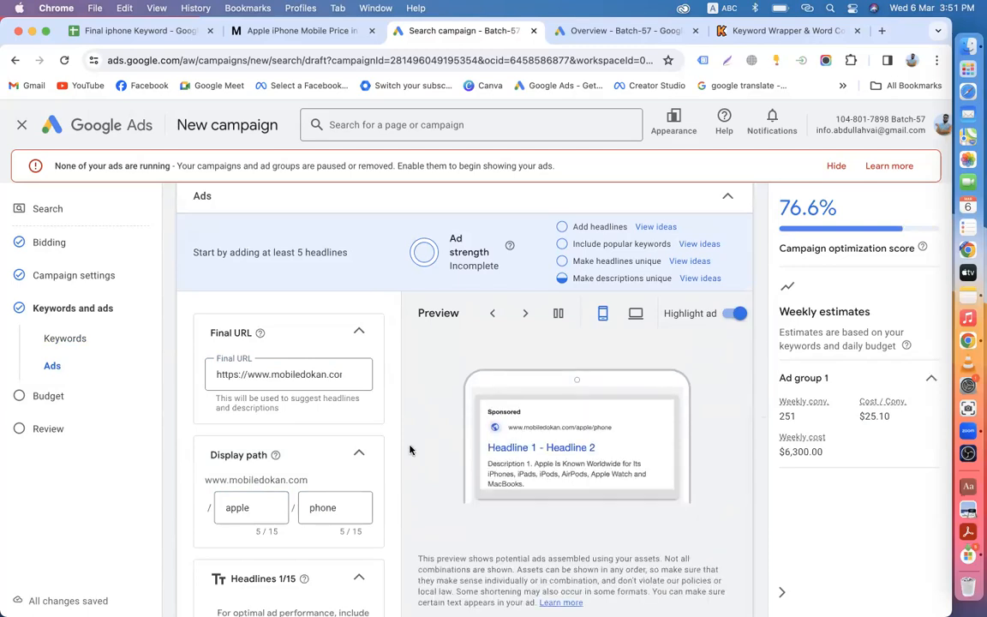
scroll(410, 450, down, 5)
Step: Title-case the first headline to 'Iphone Price In Bangladesh'
click(217, 365)
key(Right)
key(BackSpace)
text(I)
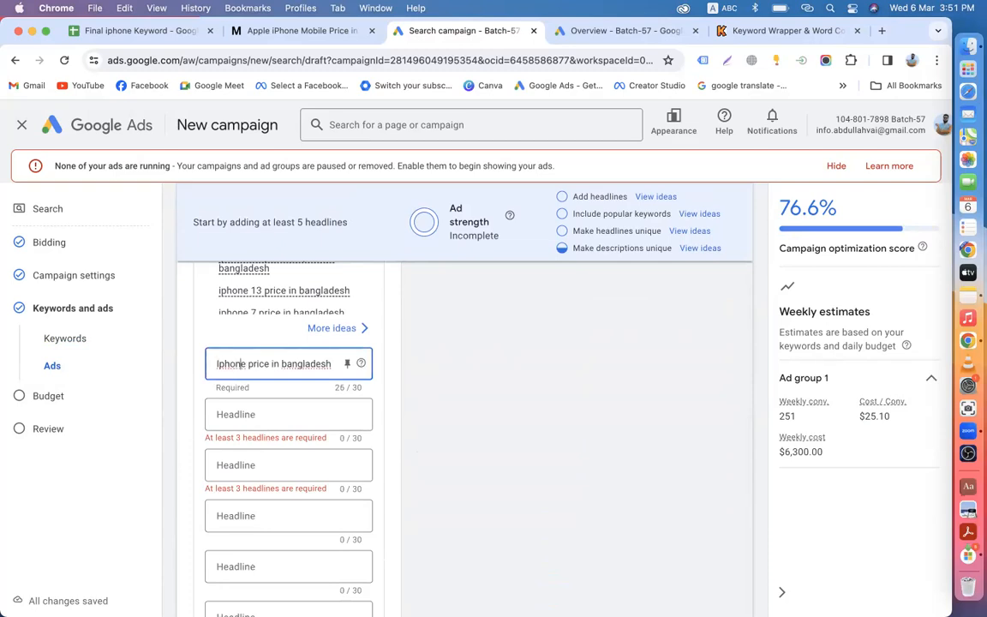
key(BackSpace)
text(P)
key(Right)
key(BackSpace)
text(I)
key(Right)
key(Right)
key(Right)
key(BackSpace)
text(B)
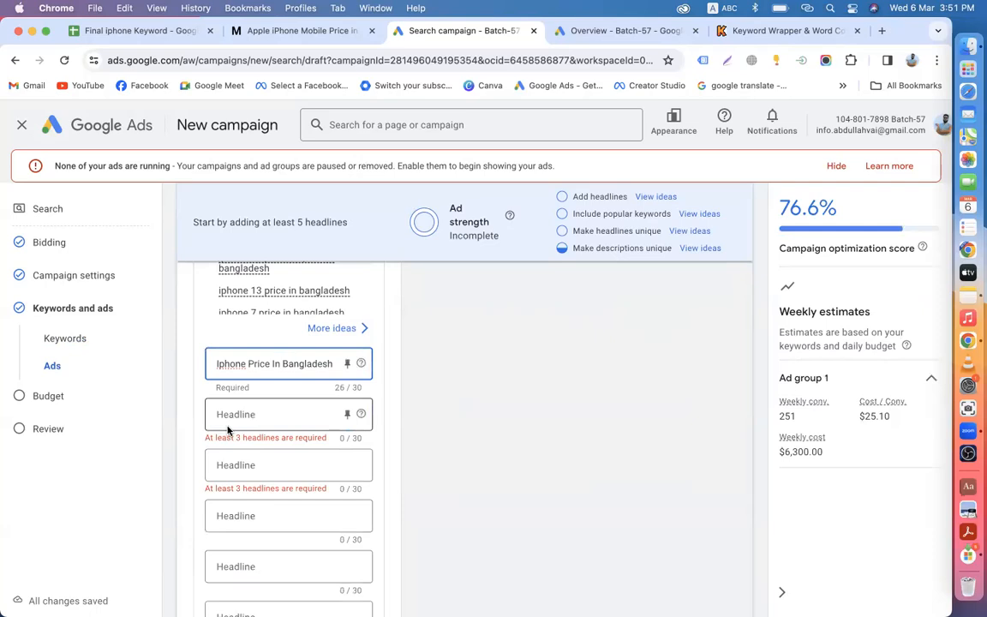
Step: Copy the keyword 'iphone 12 pro max price in bangladesh' and paste it as headline 2
click(242, 415)
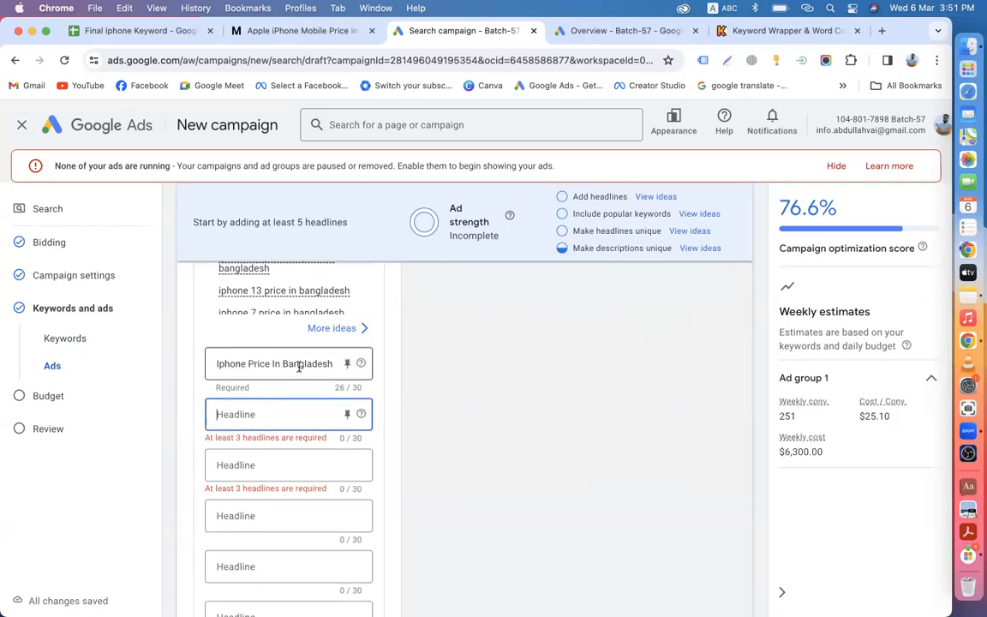
scroll(299, 367, up, 10)
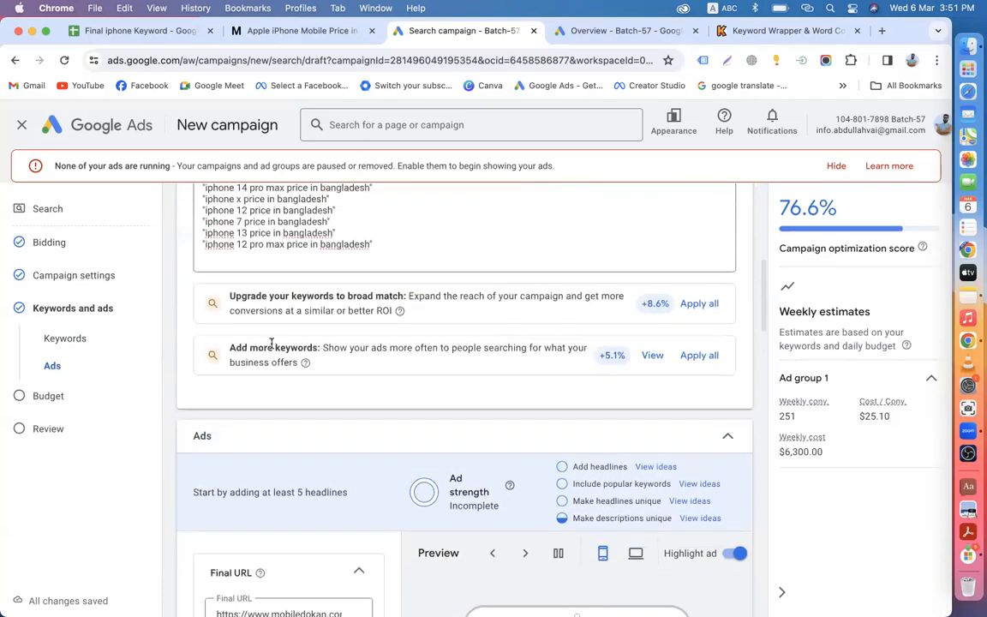
scroll(272, 343, up, 3)
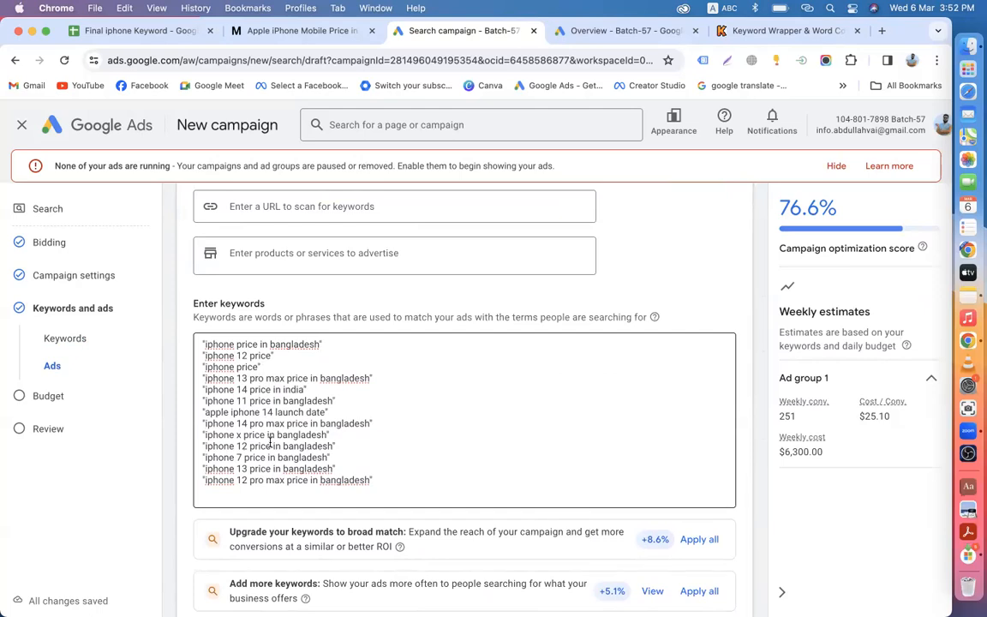
scroll(270, 438, down, 1)
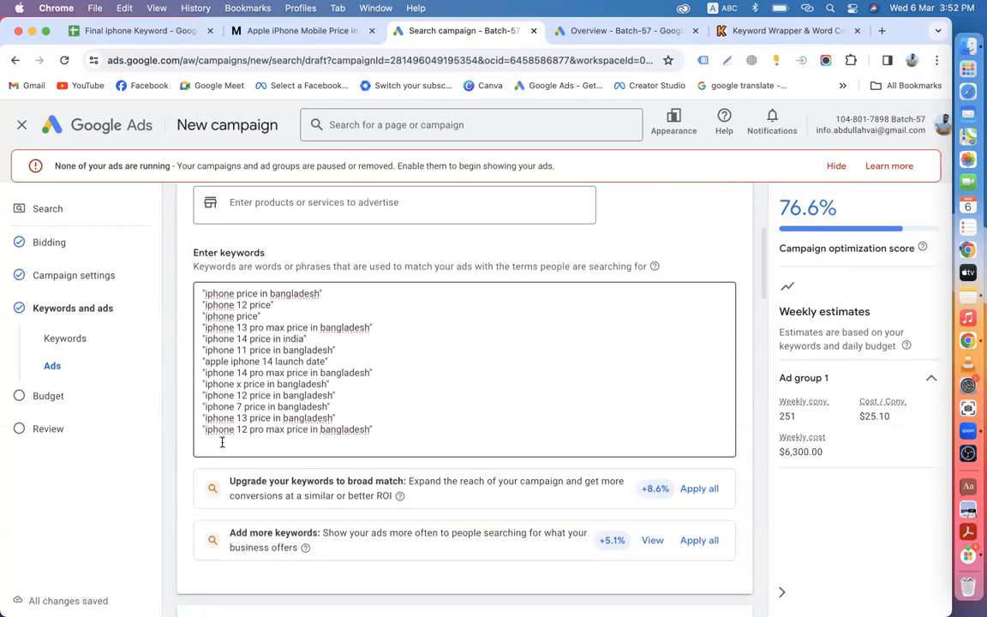
drag(373, 430, 206, 426)
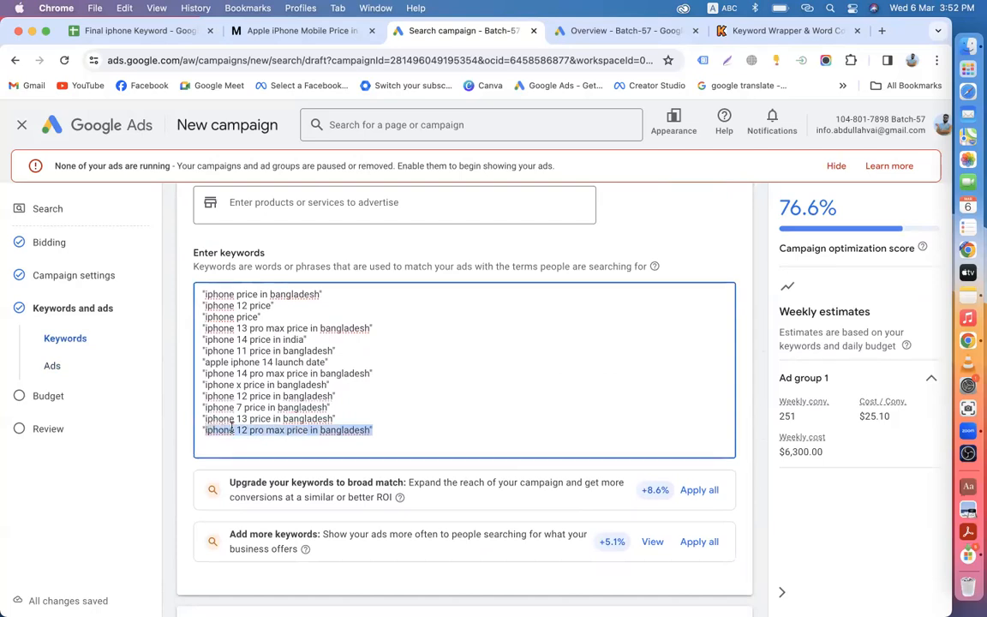
right_click(235, 429)
click(256, 369)
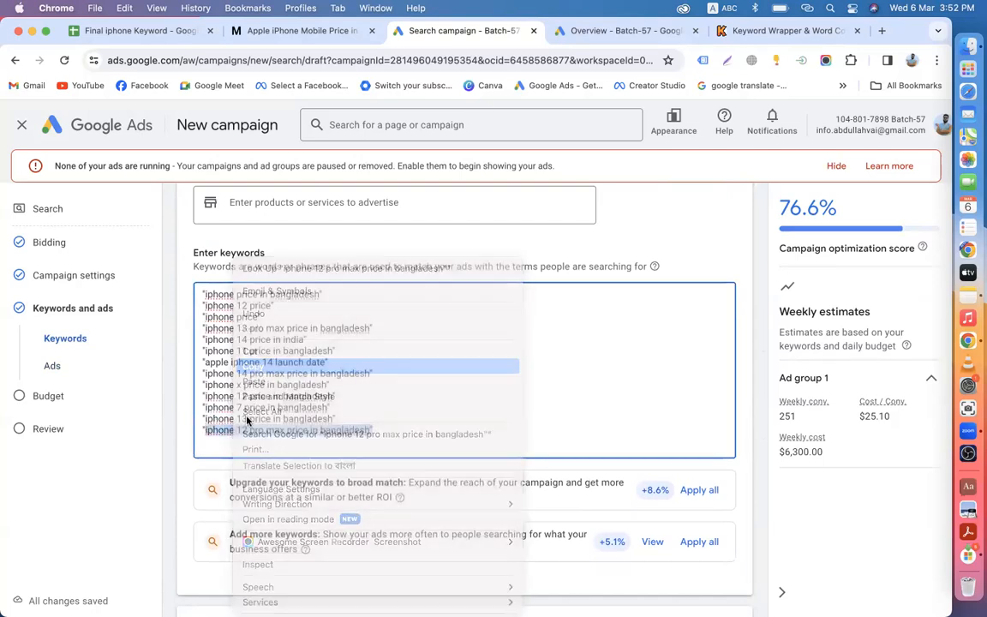
scroll(240, 497, down, 10)
scroll(478, 411, up, 2)
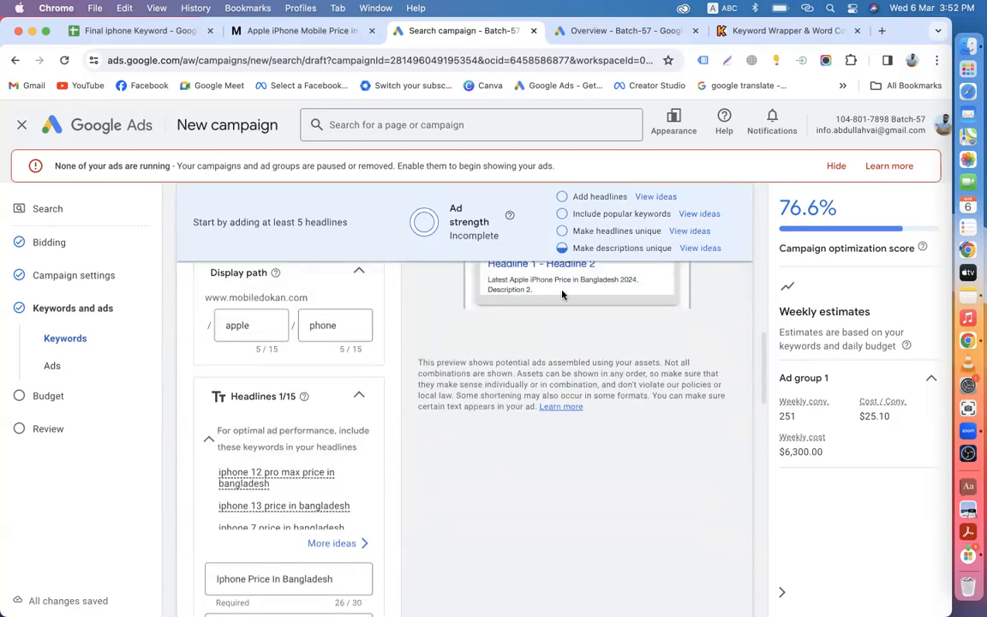
drag(585, 214, 667, 212)
scroll(357, 478, down, 5)
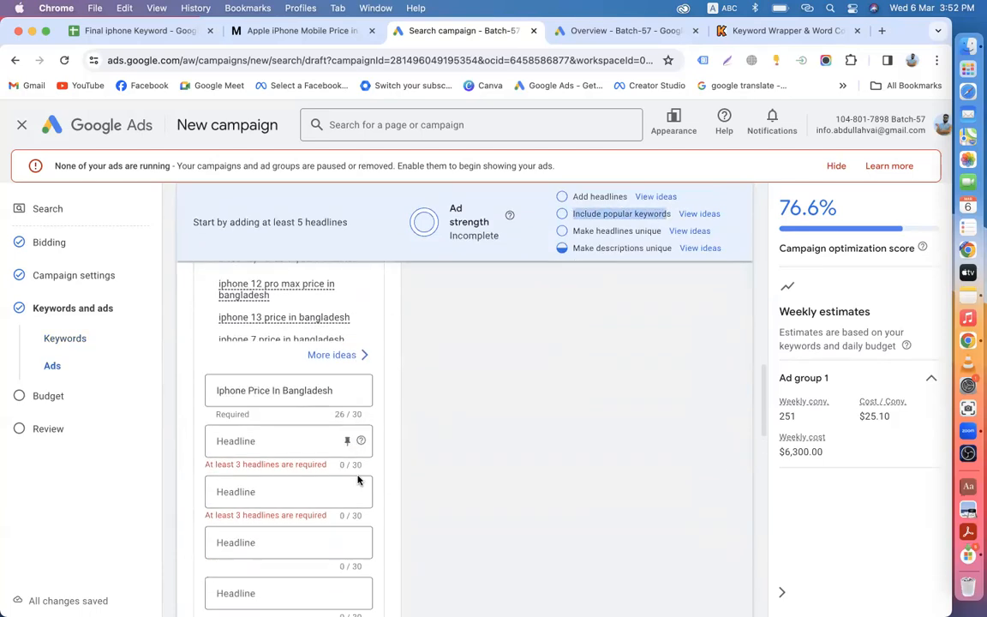
scroll(283, 442, up, 3)
click(261, 371)
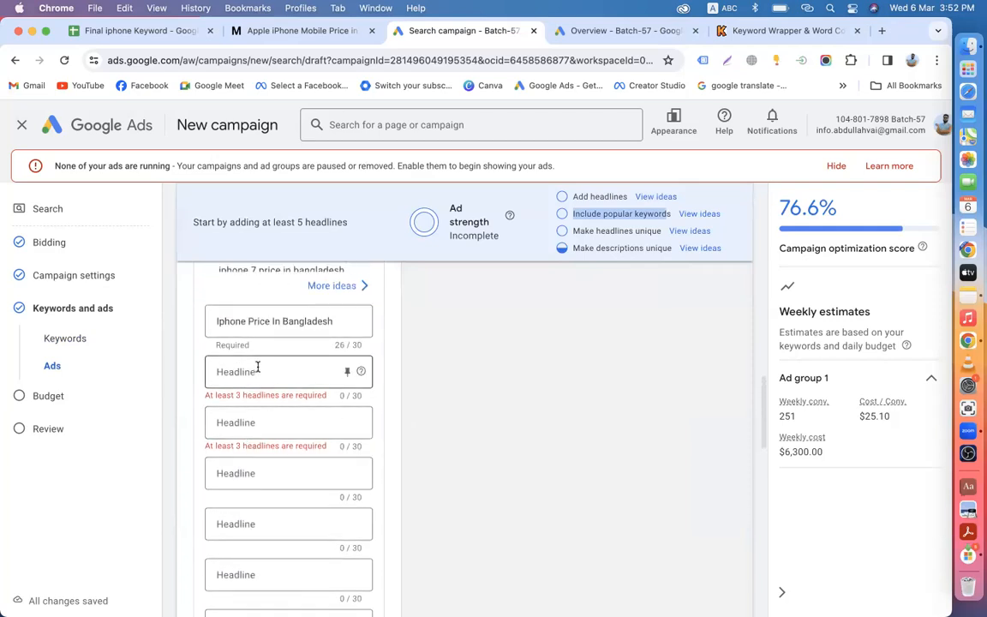
key(super+v)
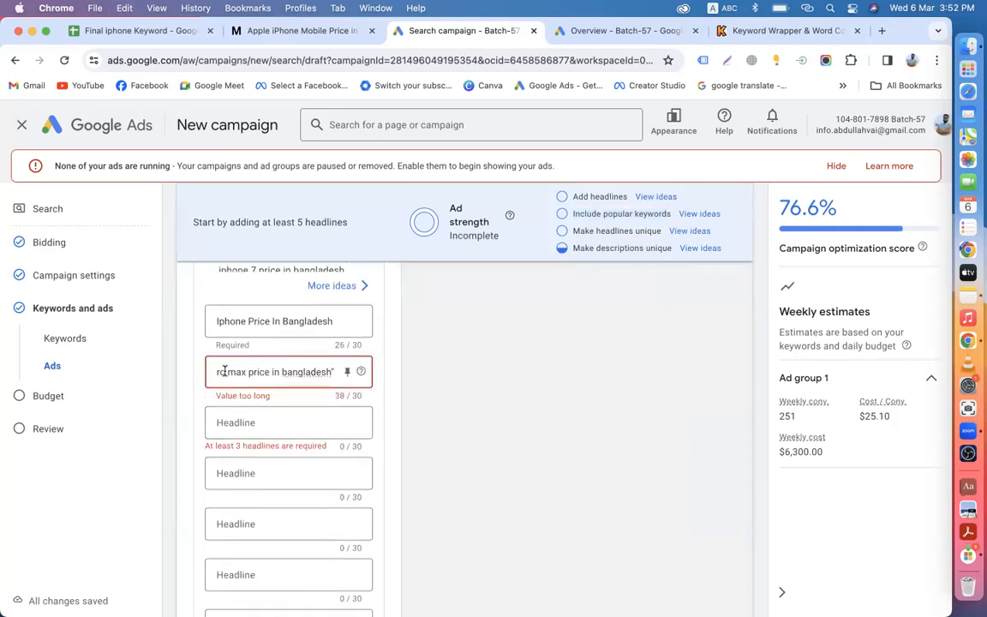
Step: Shorten 'bangladesh' to 'BD' in headline 2, ending it with 'In BD'
drag(282, 372, 346, 375)
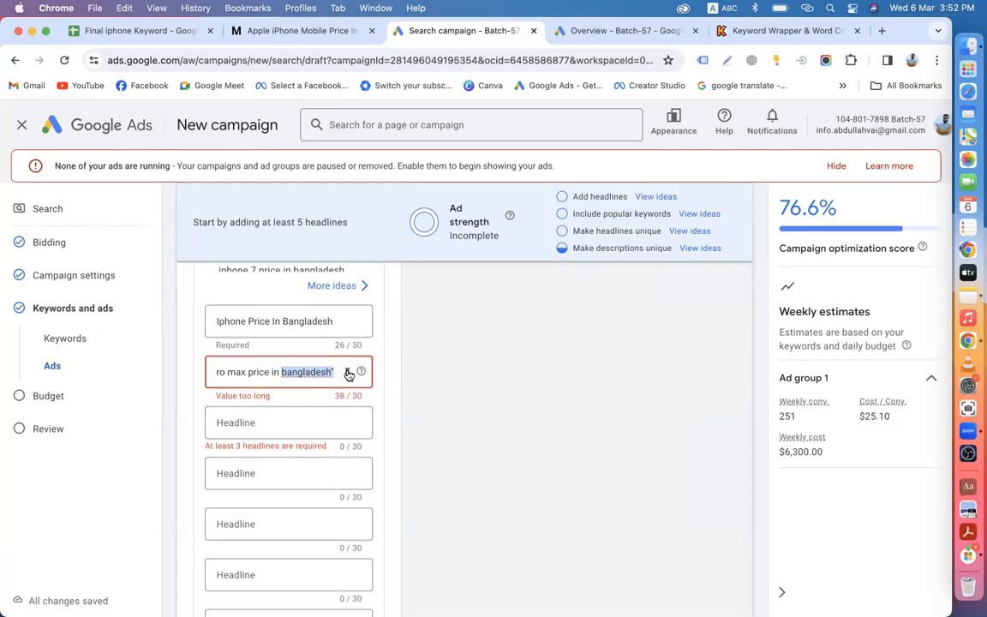
text(BD)
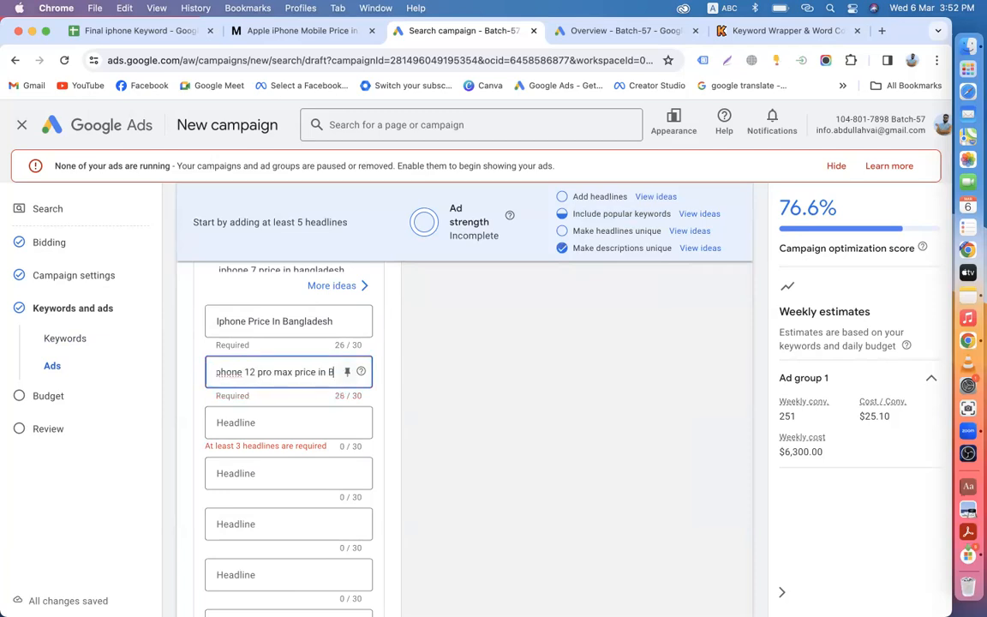
key(BackSpace)
key(BackSpace)
text(In)
Step: Fix headline 2's capitals so it reads 'Iphone 12 Pro max Price In BD'
click(301, 374)
key(BackSpace)
text(P)
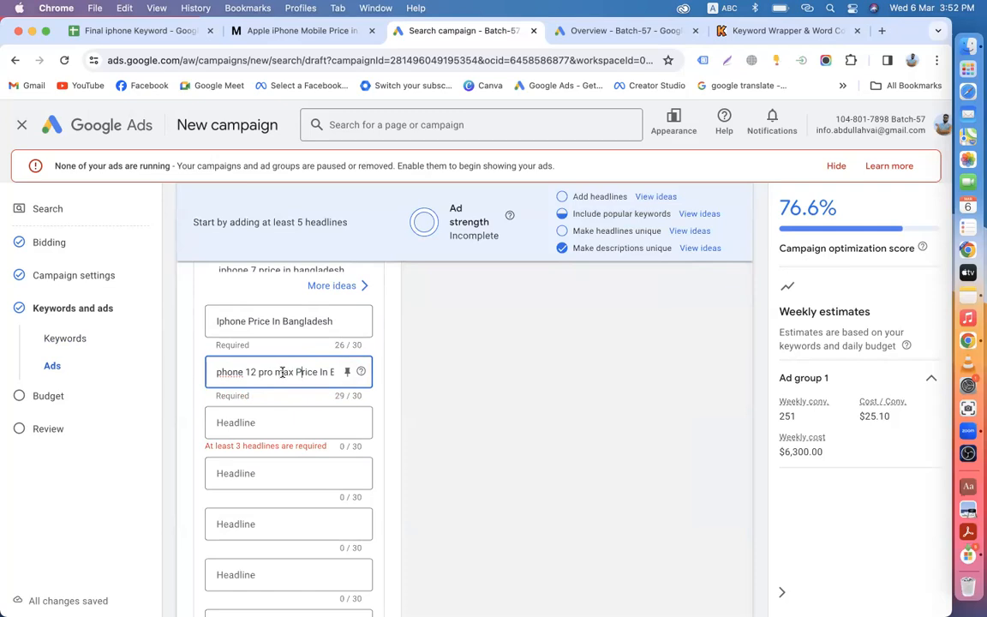
click(282, 372)
key(BackSpace)
text(m)
click(262, 373)
key(BackSpace)
text(P)
click(219, 371)
key(BackSpace)
text(Pr)
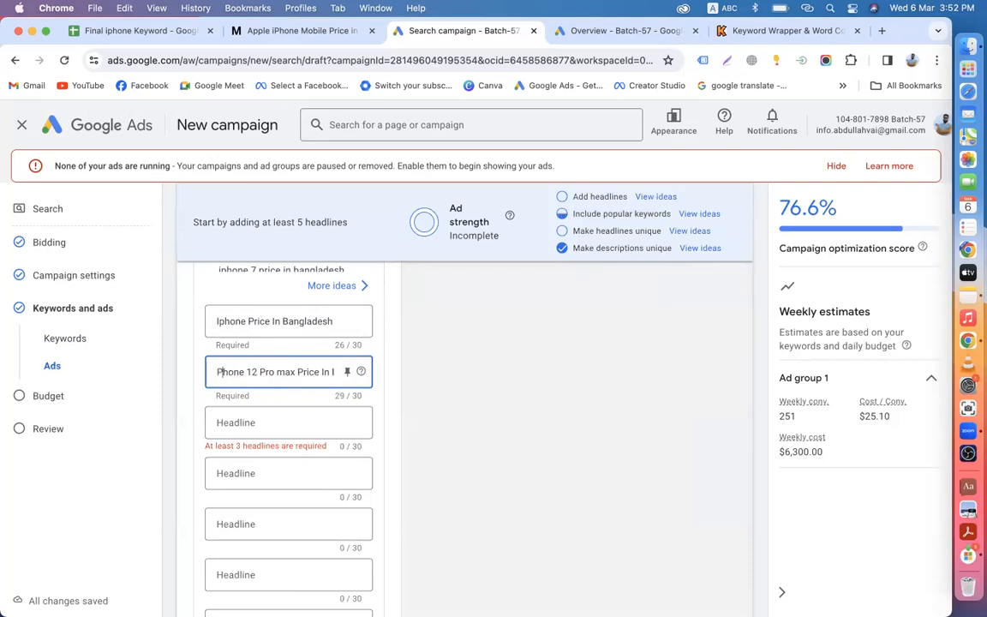
text(i)
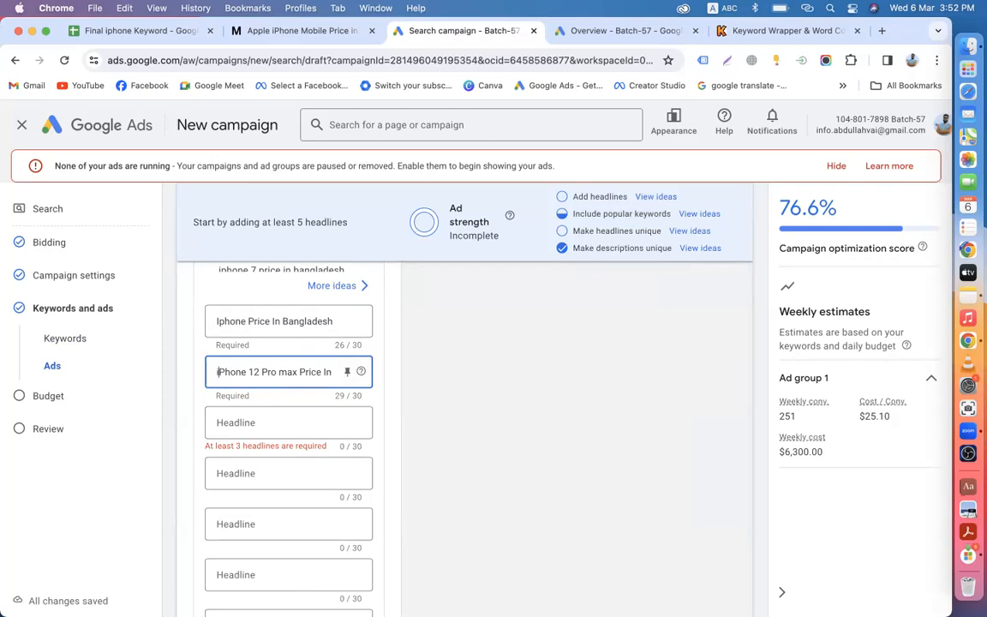
key(BackSpace)
key(BackSpace)
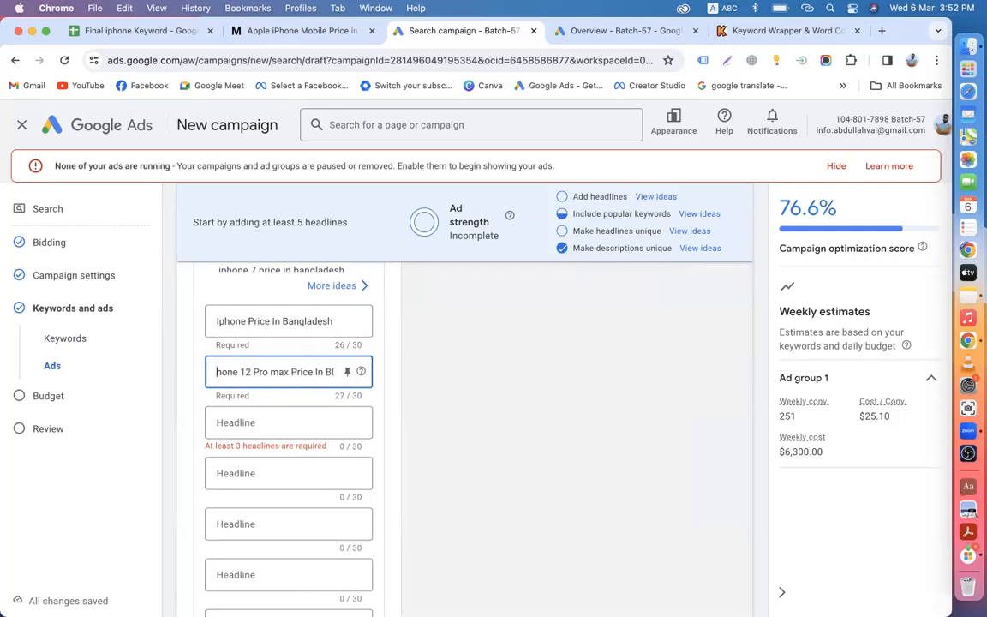
text(Ip)
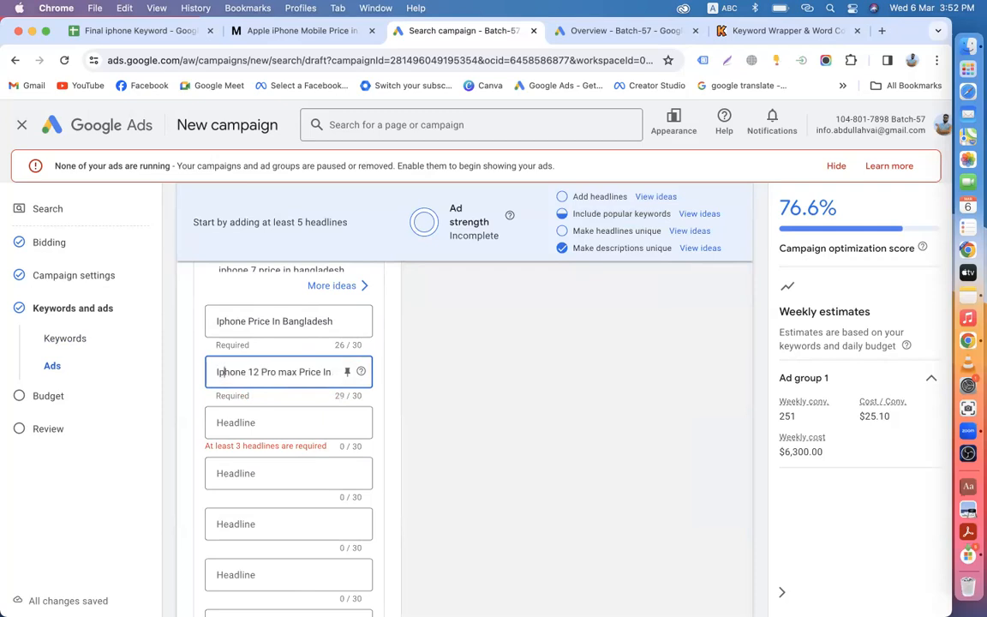
click(260, 433)
scroll(259, 433, up, 2)
scroll(262, 434, up, 5)
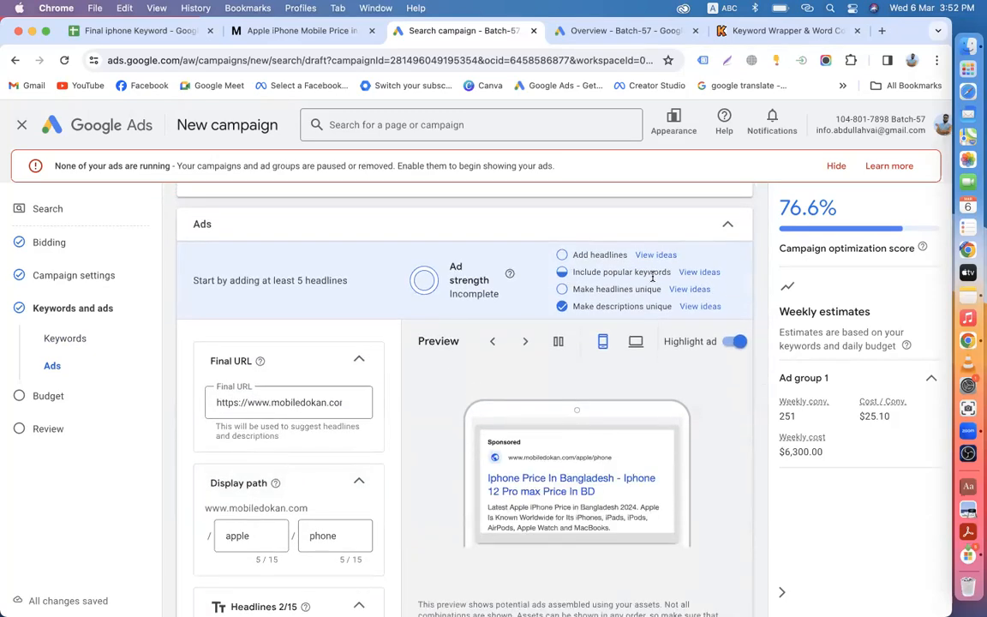
scroll(352, 418, up, 8)
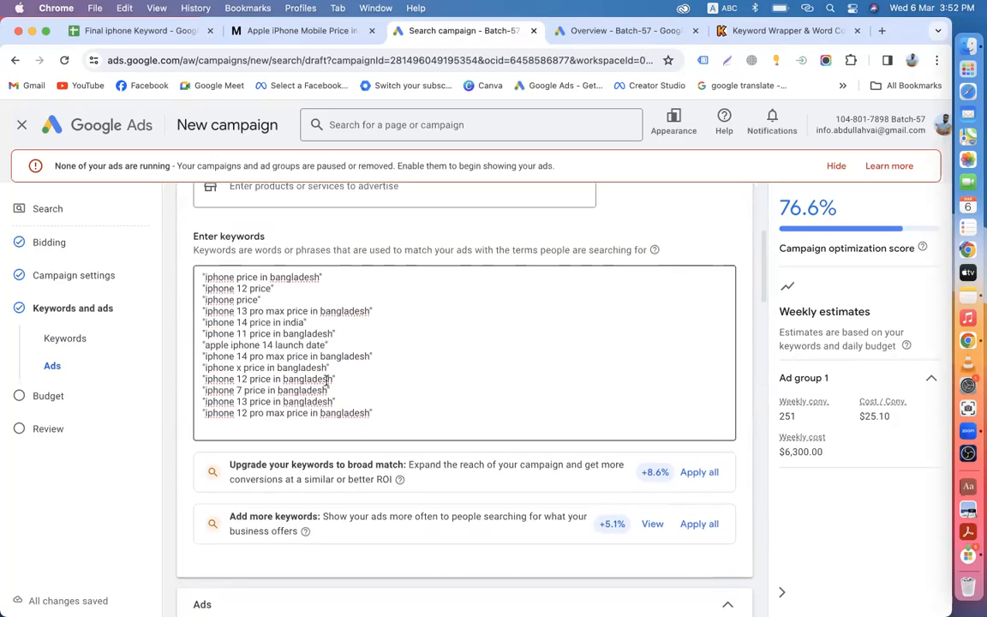
Step: Paste the 'iphone 13 pro max price in bangladesh' keyword as headline 3
double_click(210, 311)
drag(271, 309, 368, 311)
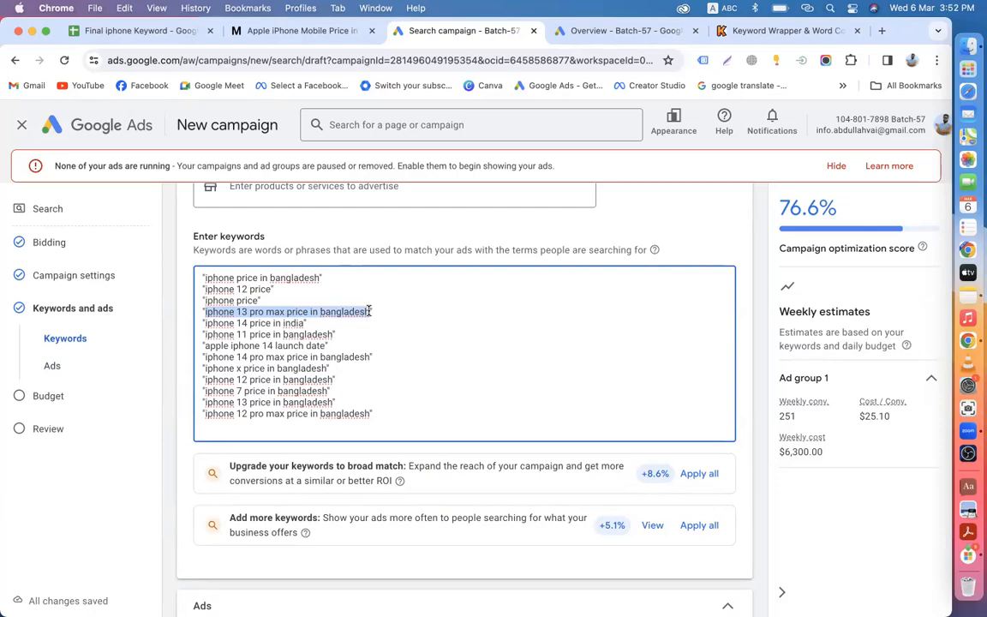
scroll(180, 466, down, 10)
scroll(181, 466, down, 4)
click(249, 438)
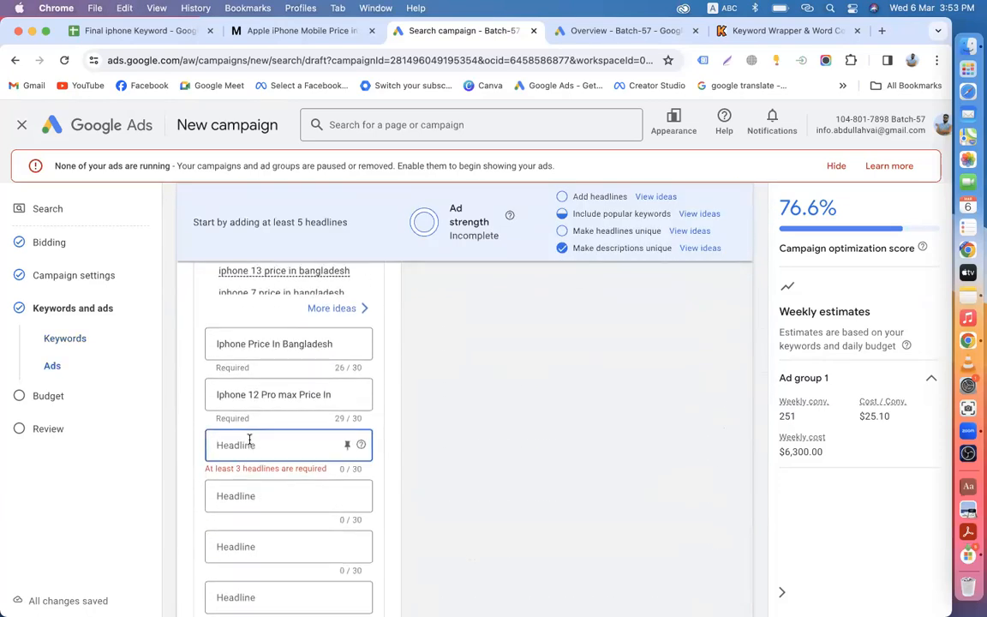
key(super+v)
Step: Capitalise Pro, Max and Price in headline 3
drag(248, 440, 183, 452)
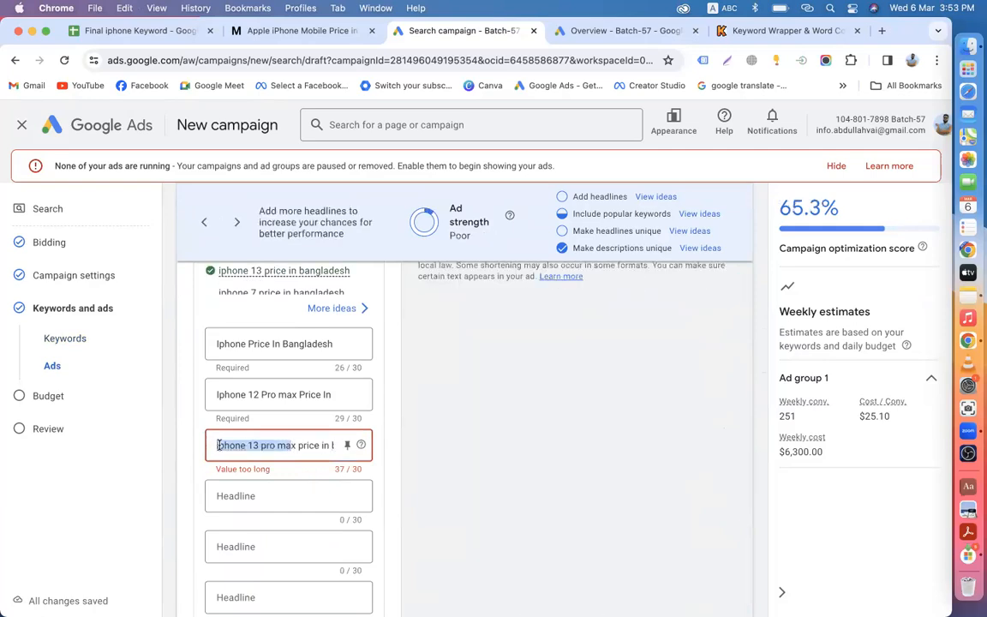
click(219, 444)
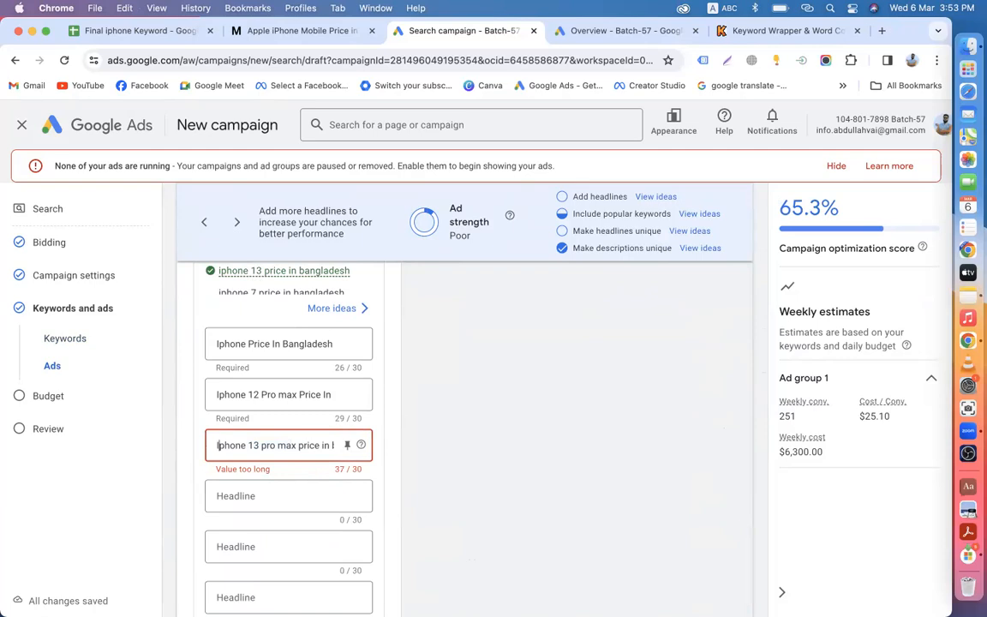
key(BackSpace)
text(P)
click(286, 449)
key(BackSpace)
text(M)
click(303, 446)
key(BackSpace)
text(P)
key(Down)
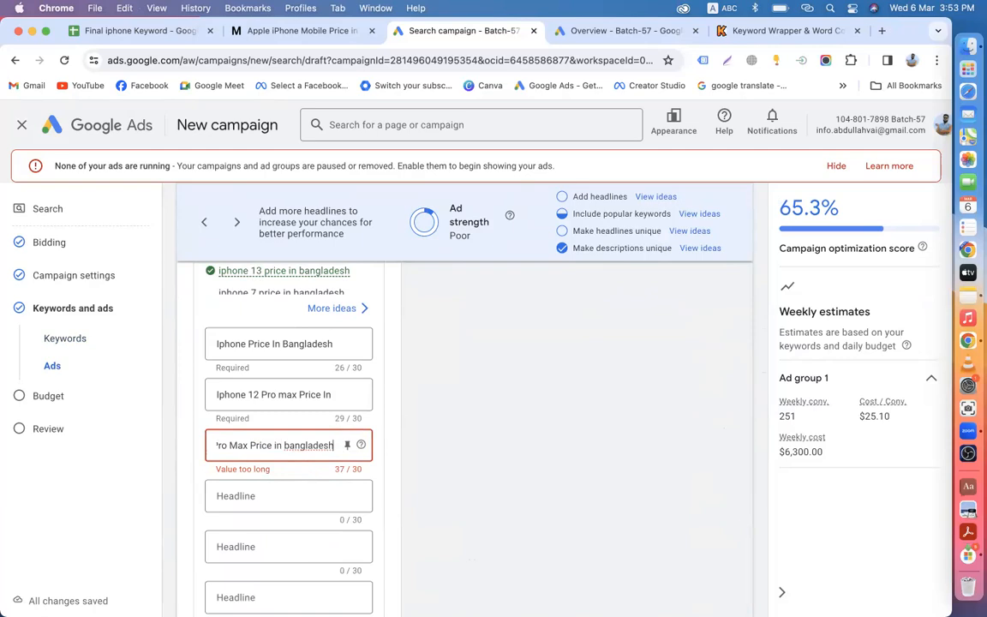
Step: Capitalise 'In' and replace 'bangladesh' with 'BD', giving 'Iphone 13 Pro Max Price In BD'
click(280, 446)
key(BackSpace)
text(I)
key(Down)
drag(283, 447, 346, 447)
key(BackSpace)
text(BD)
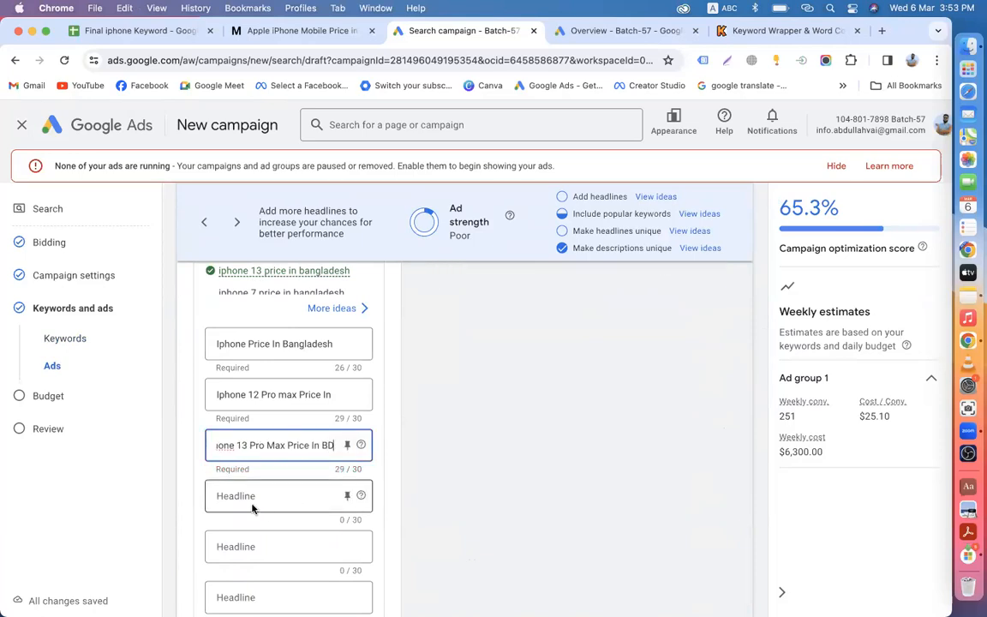
Step: Add 'Iphone Price' as the fourth headline
click(252, 508)
scroll(410, 393, up, 3)
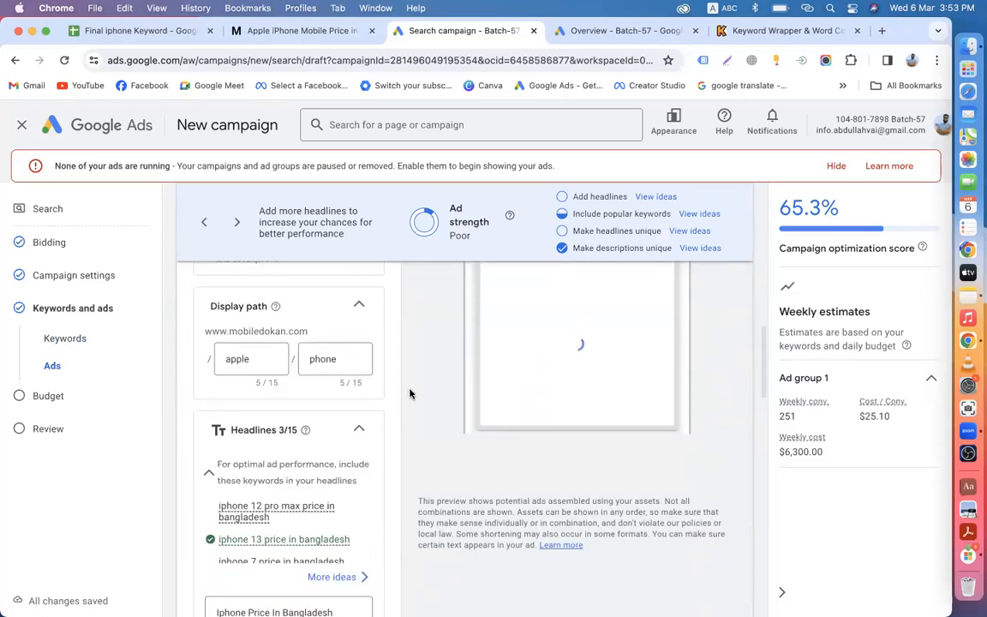
scroll(409, 392, up, 10)
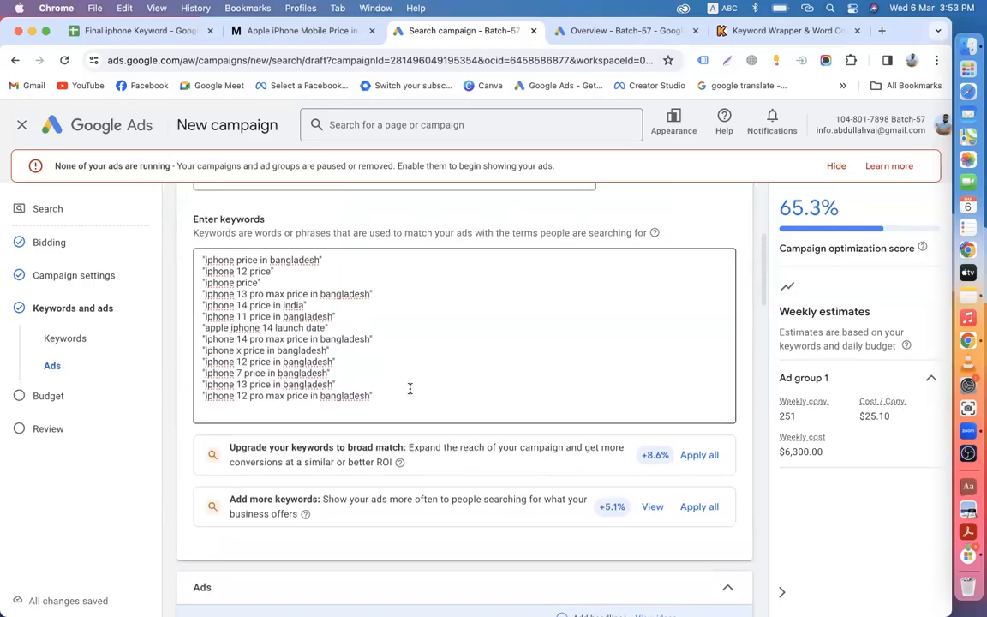
scroll(409, 390, down, 12)
text(Iphone)
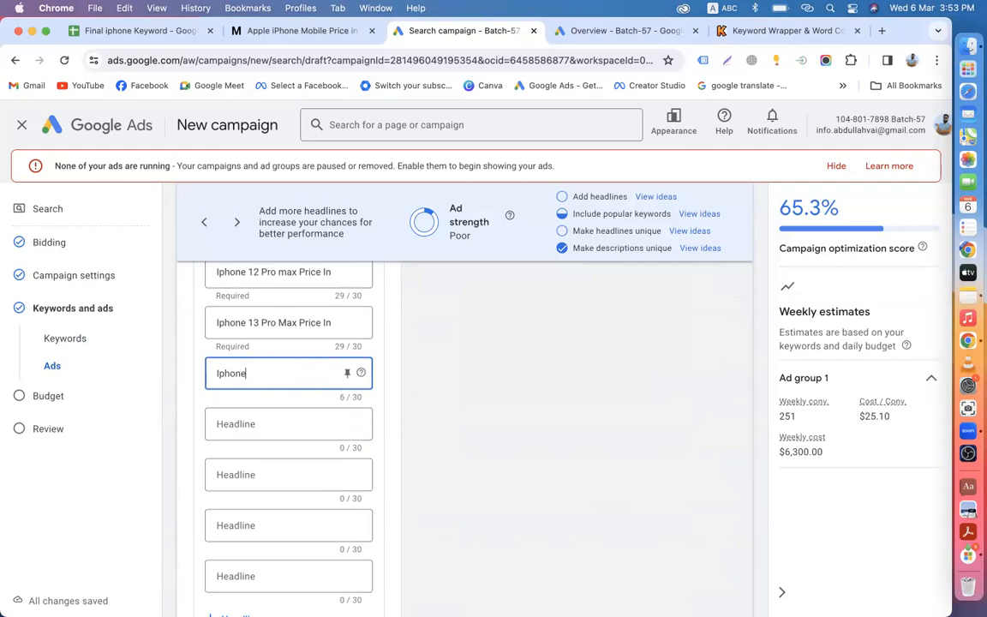
text( Price)
click(238, 419)
text(I)
key(BackSpace)
scroll(237, 414, up, 10)
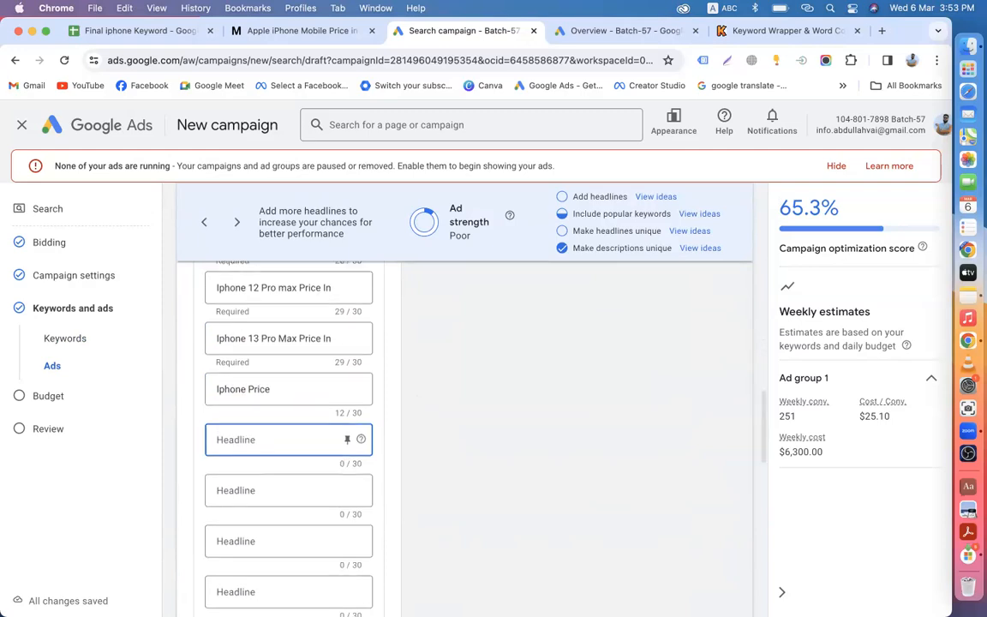
scroll(248, 402, up, 3)
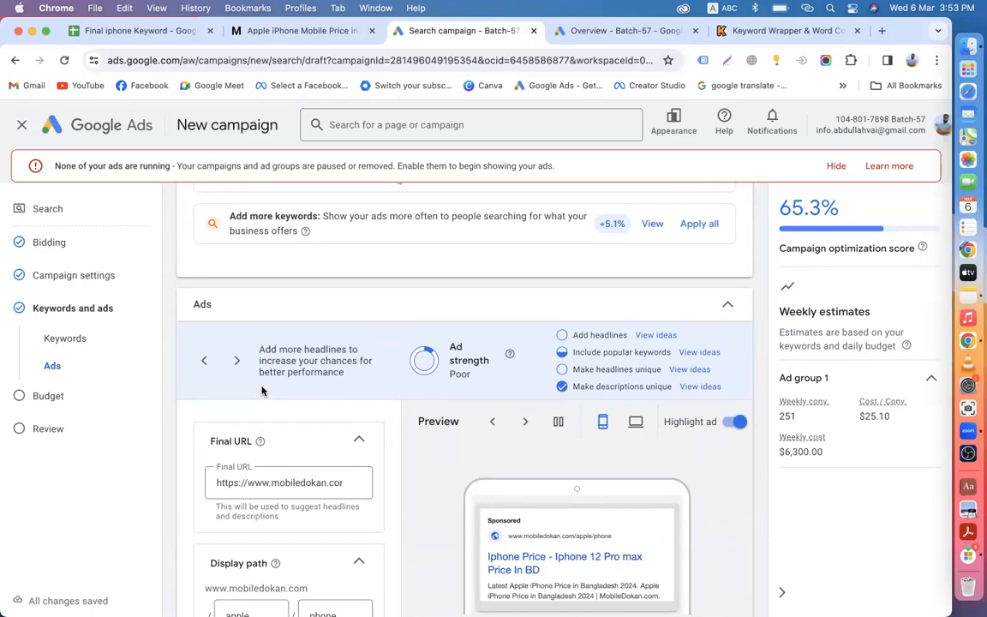
Step: Delete the keyword 'iphone 14 price in india' from the ad group's keyword list
scroll(262, 390, up, 7)
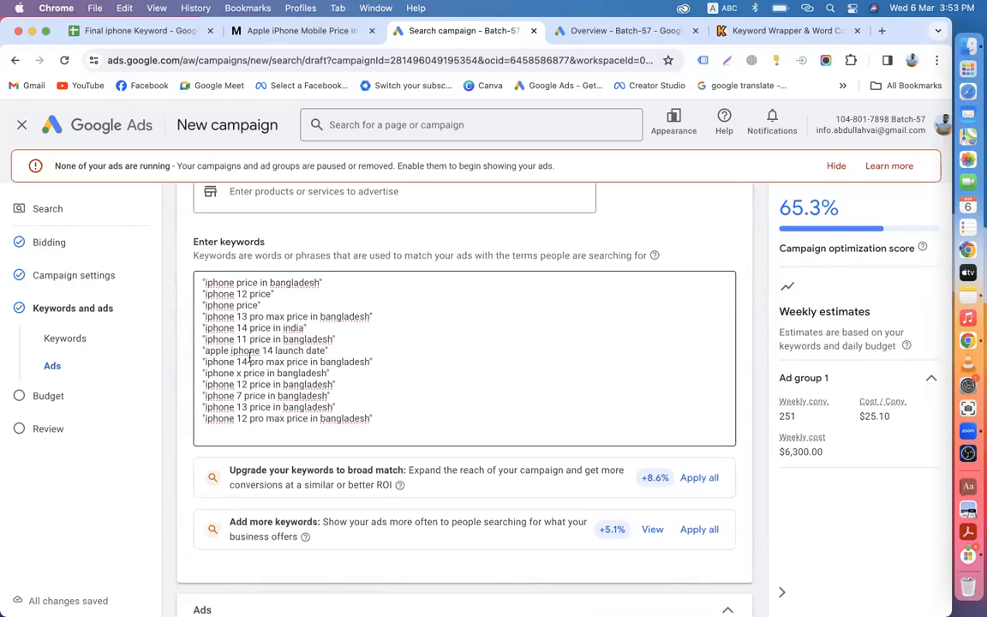
drag(307, 328, 203, 328)
key(BackSpace)
key(BackSpace)
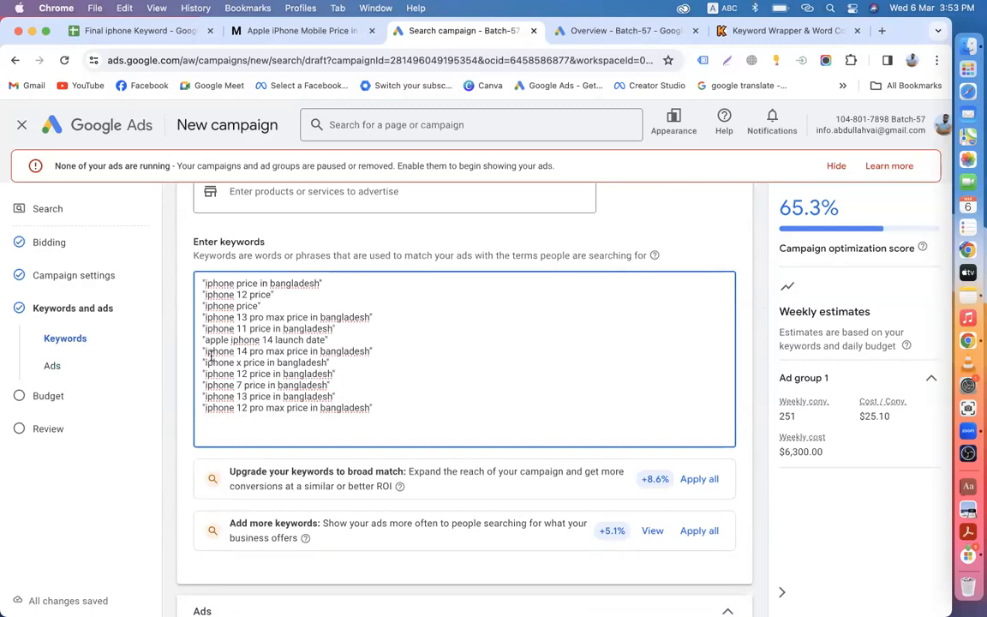
Step: Copy the 'iphone 14 pro max price in bangladesh' keyword into the fifth headline field
drag(203, 351, 371, 350)
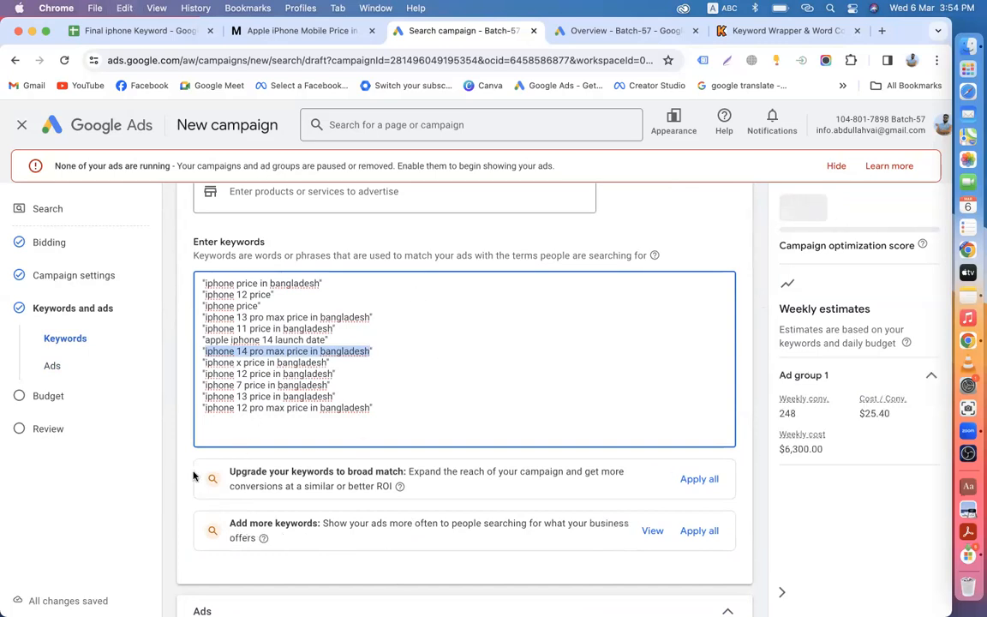
scroll(194, 477, down, 15)
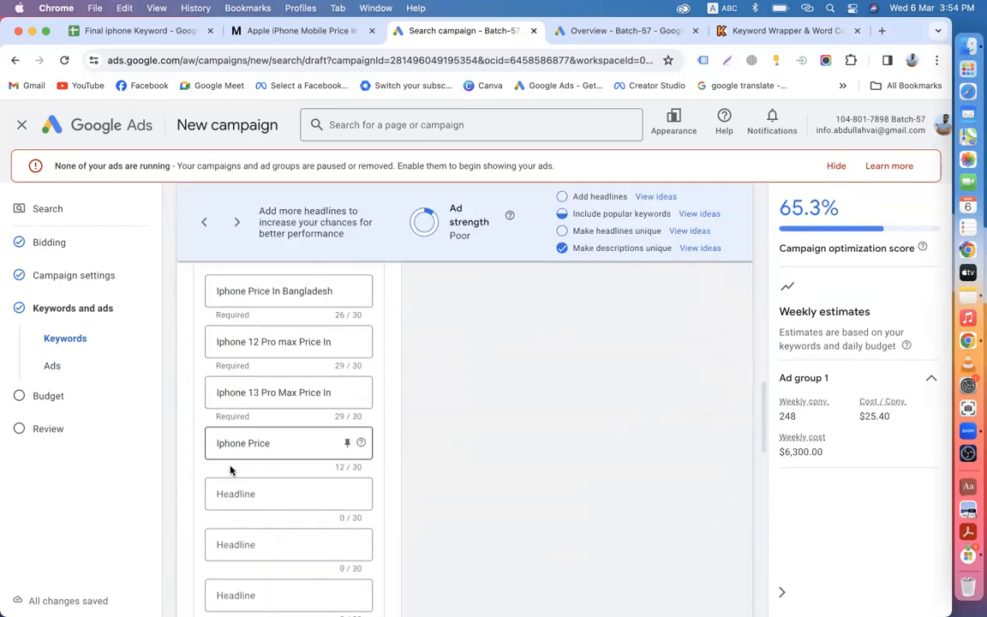
scroll(230, 469, down, 2)
click(245, 399)
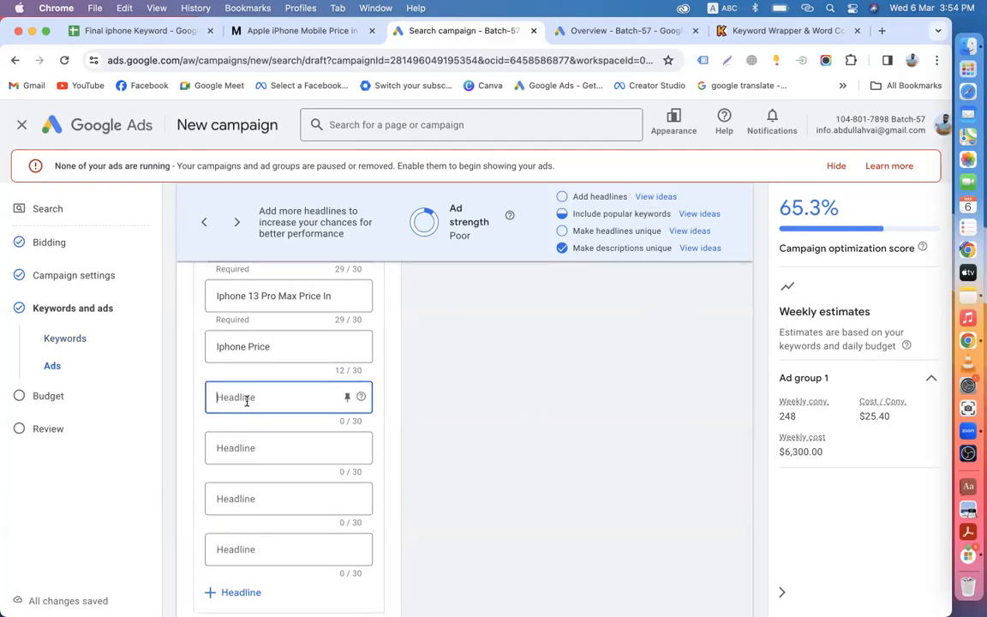
key(super+v)
Step: In the fifth headline, replace 'bangladesh' with 'BD' and capitalize 'In'
drag(283, 396, 339, 402)
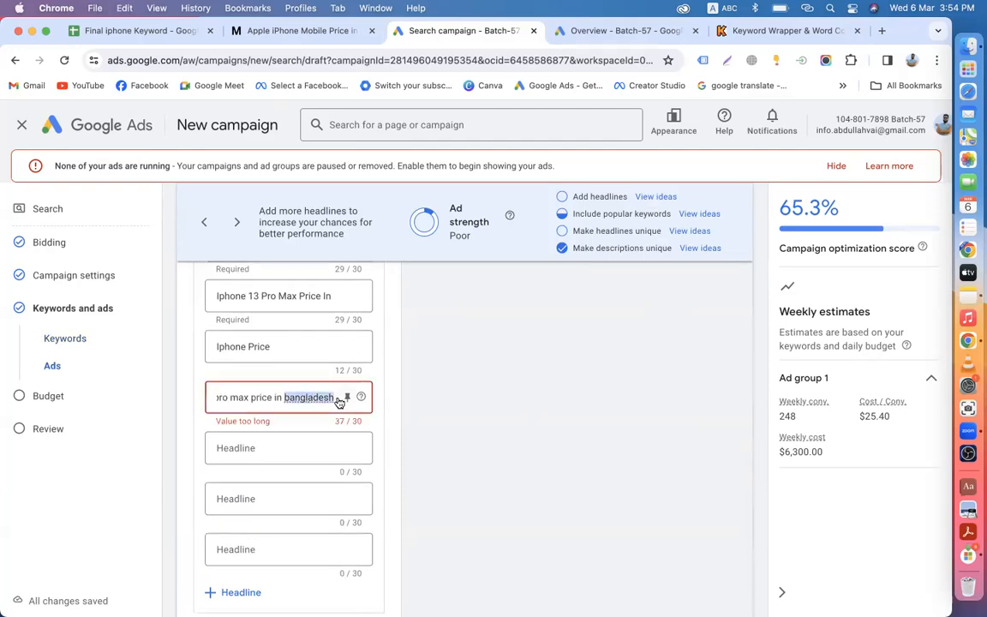
text(BD)
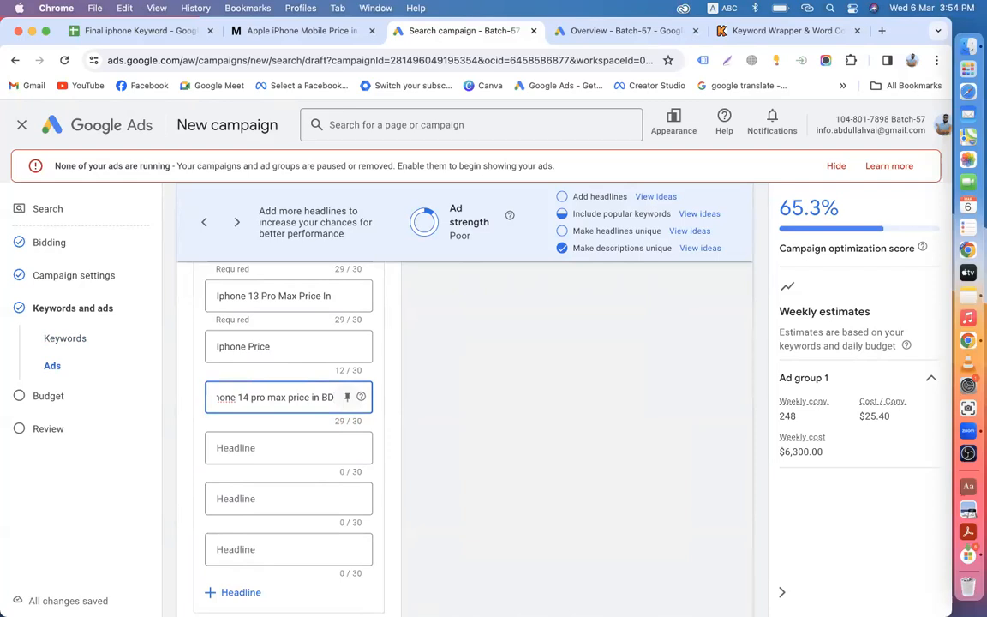
click(316, 399)
key(BackSpace)
text(I)
Step: Capitalize Price, Max and Pro so the headline reads 'Iphone 14 Pro Max Price In BD'
click(292, 397)
key(BackSpace)
text(P)
click(266, 397)
key(BackSpace)
text(M)
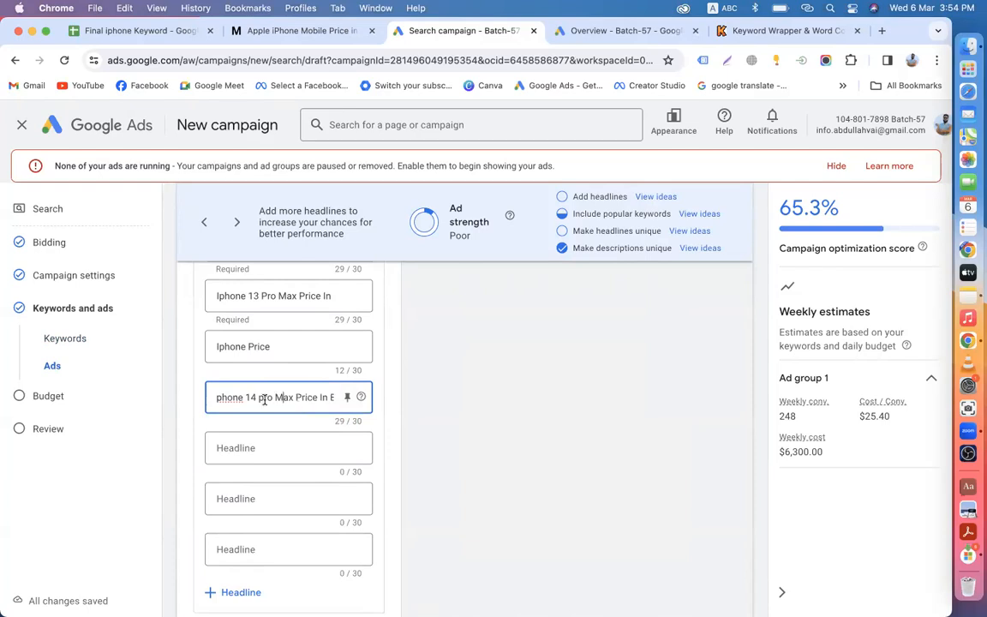
click(265, 399)
key(BackSpace)
text(P)
click(219, 398)
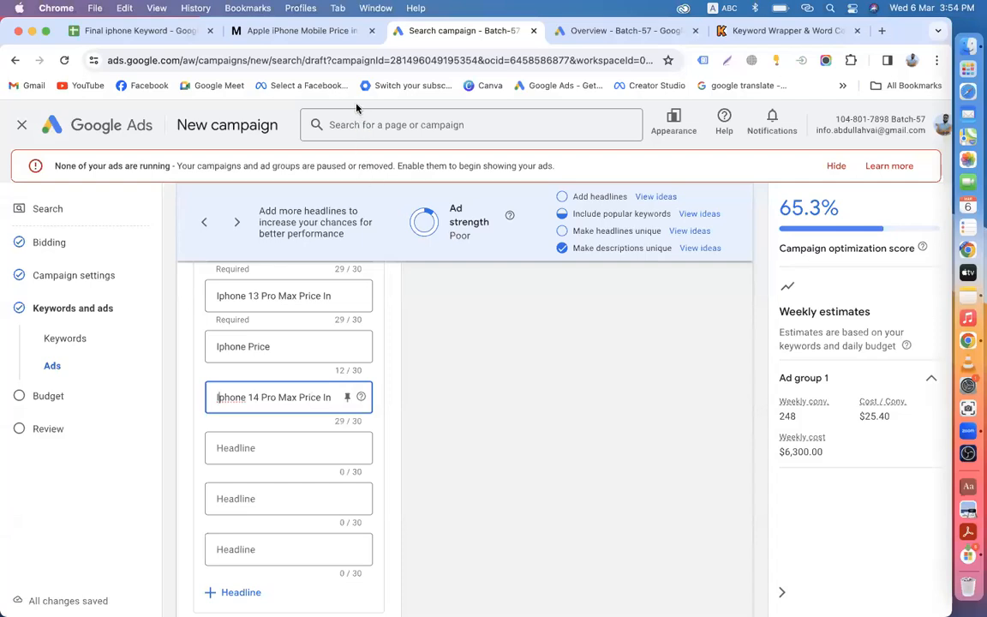
click(501, 452)
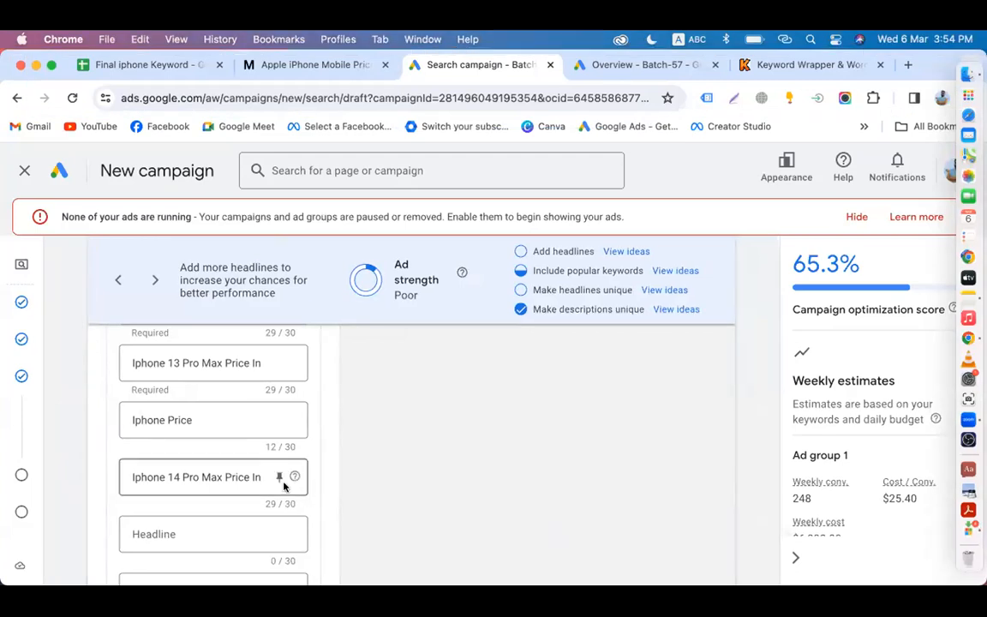
scroll(244, 481, up, 10)
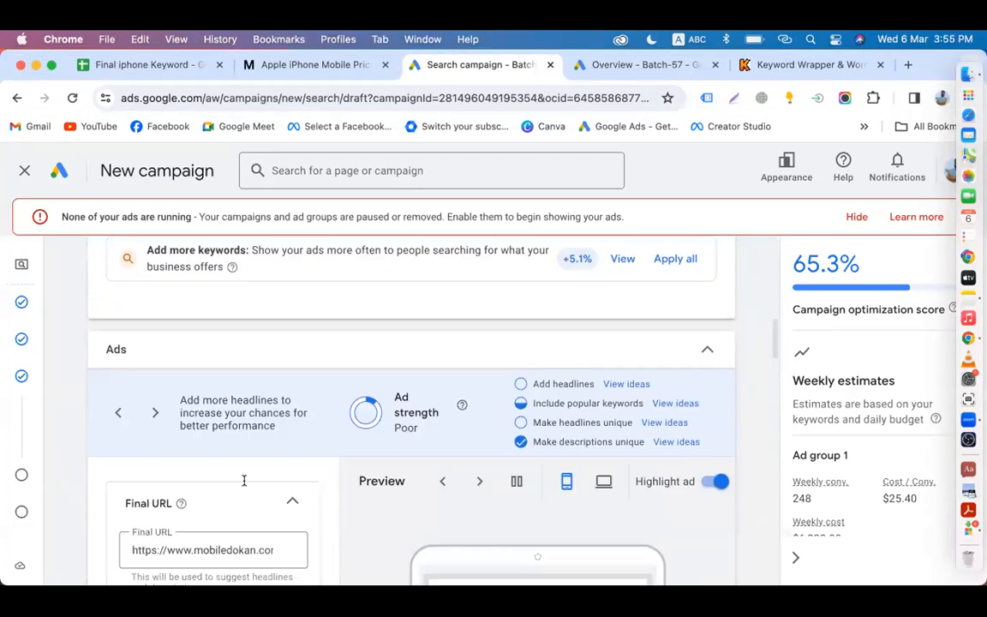
scroll(246, 486, down, 5)
mouse_move(257, 488)
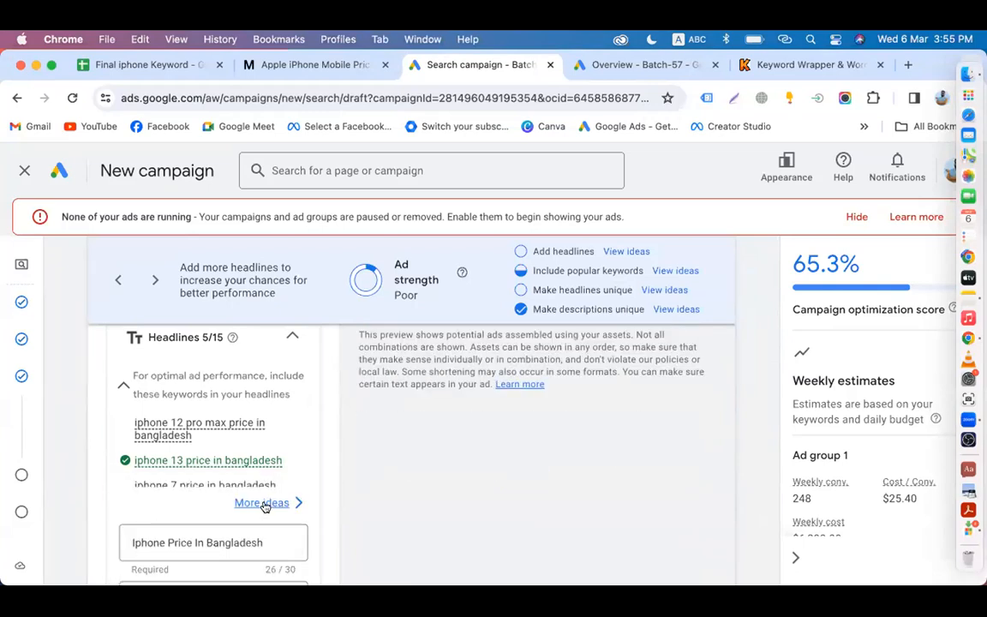
click(263, 503)
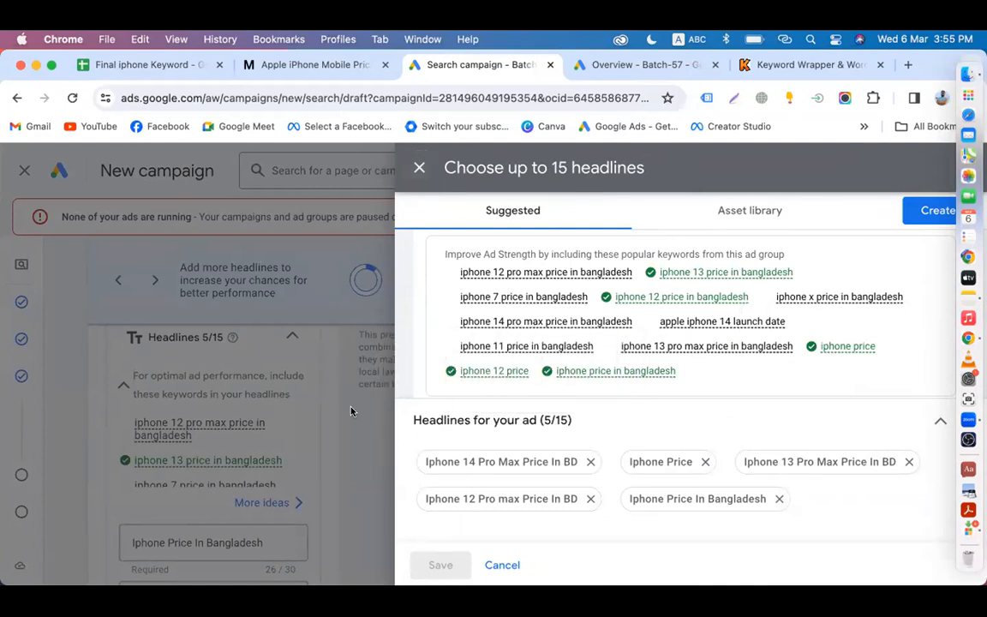
scroll(505, 368, down, 1)
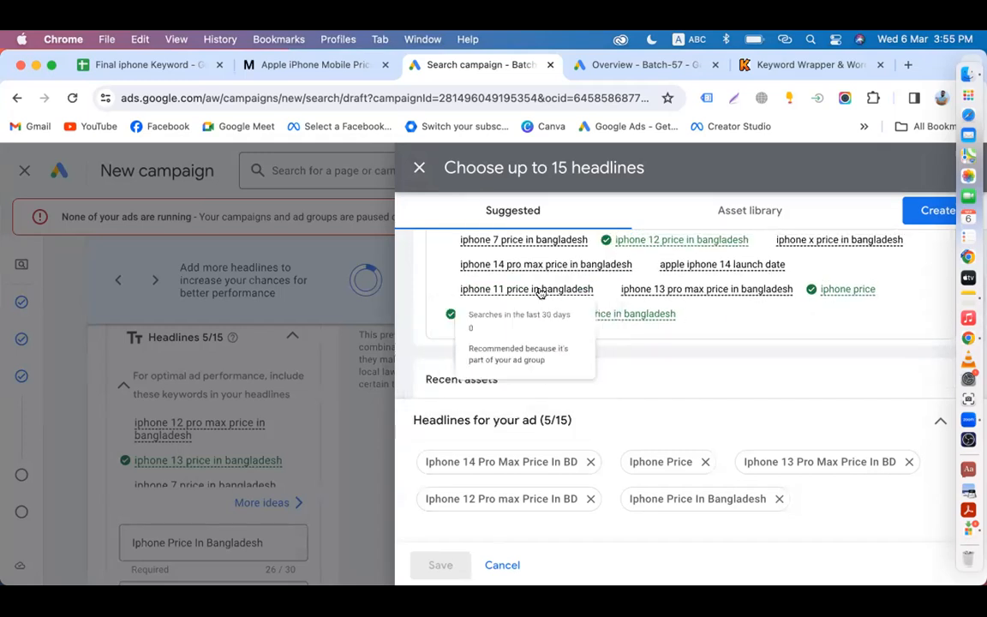
click(367, 392)
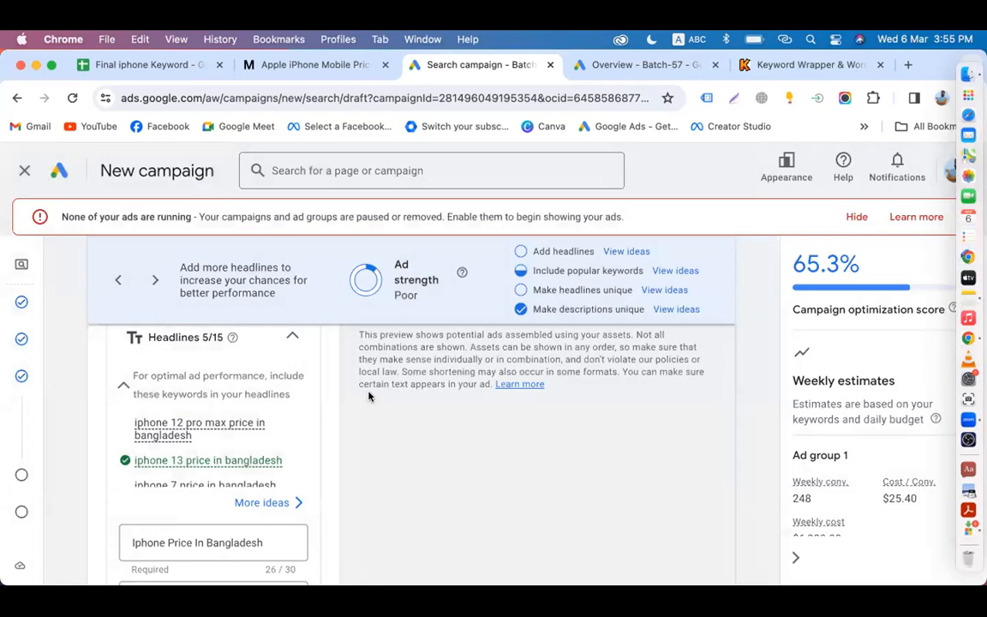
scroll(254, 434, down, 5)
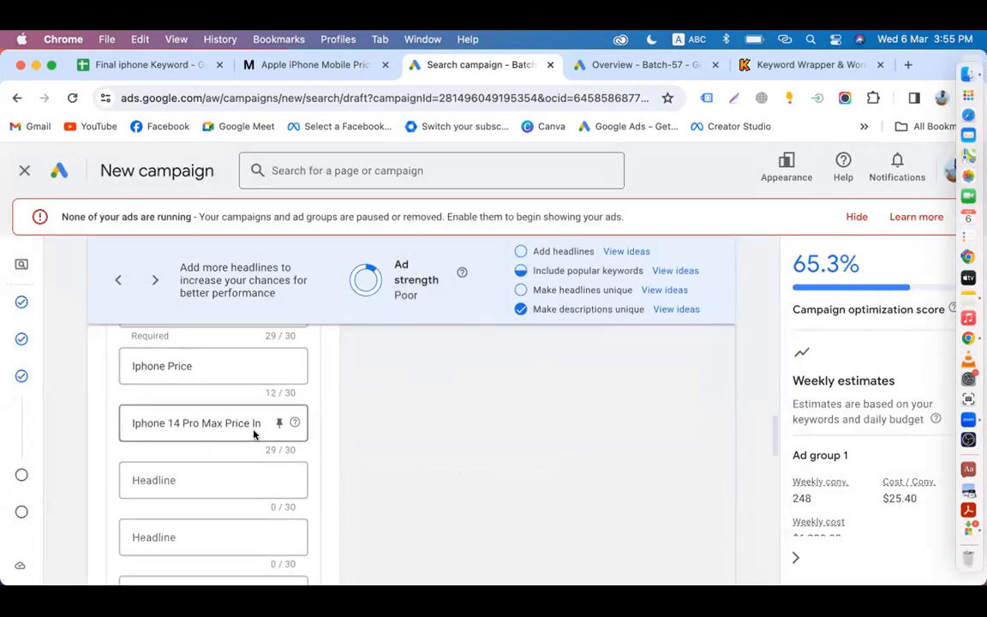
Step: Add the sixth headline 'Iphone 11 Pro Max Price In BD'
click(197, 474)
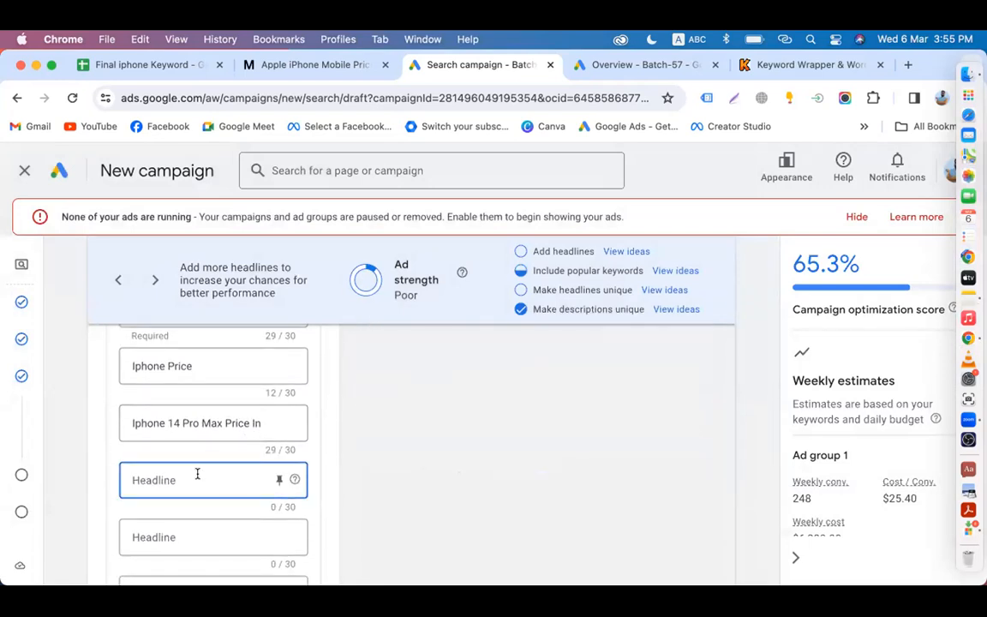
text(Iphone 11 Pr)
text(rice)
key(BackSpace)
key(BackSpace)
key(BackSpace)
key(BackSpace)
text(rice I)
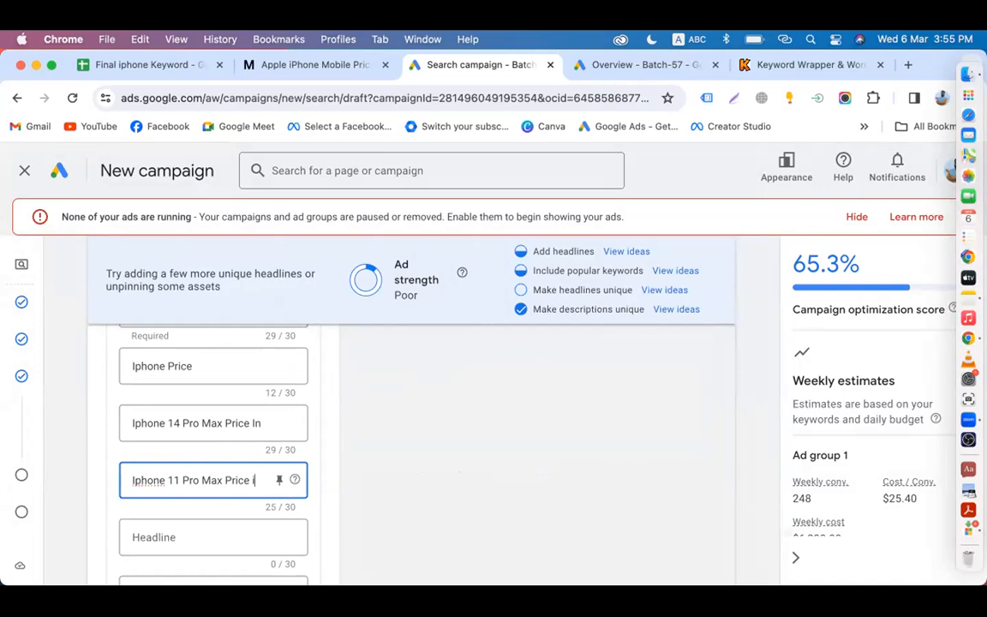
text(n BD)
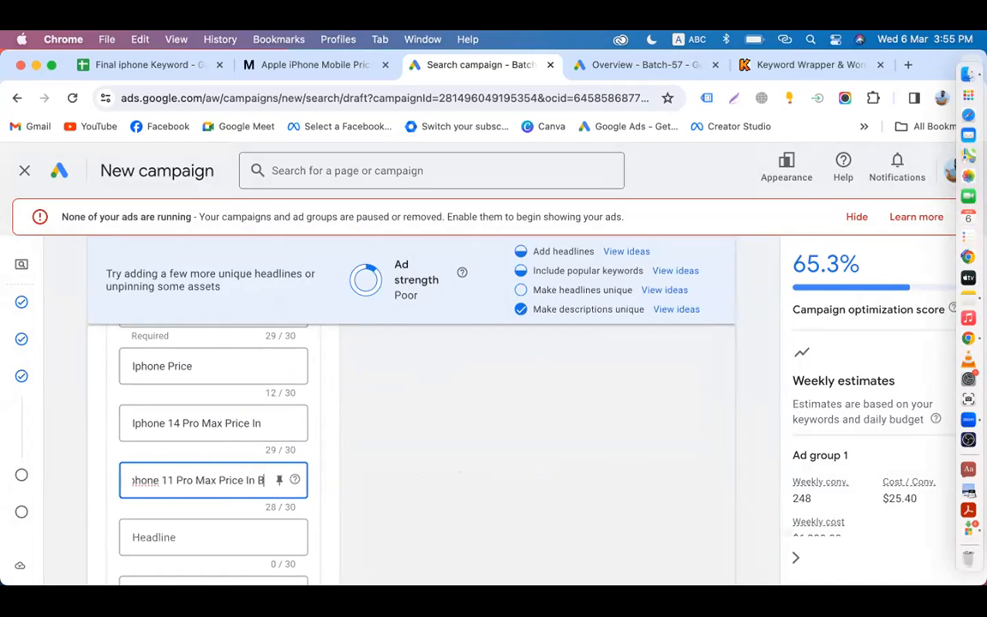
click(459, 461)
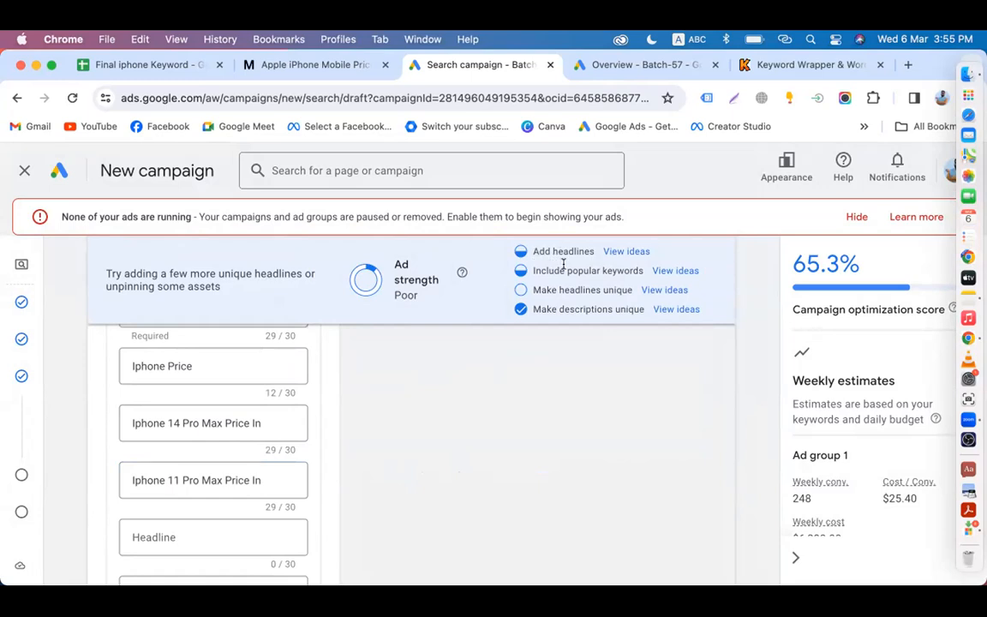
Step: Open the suggested headline ideas and select 'max' in the iphone 14 pro max keyword
click(674, 272)
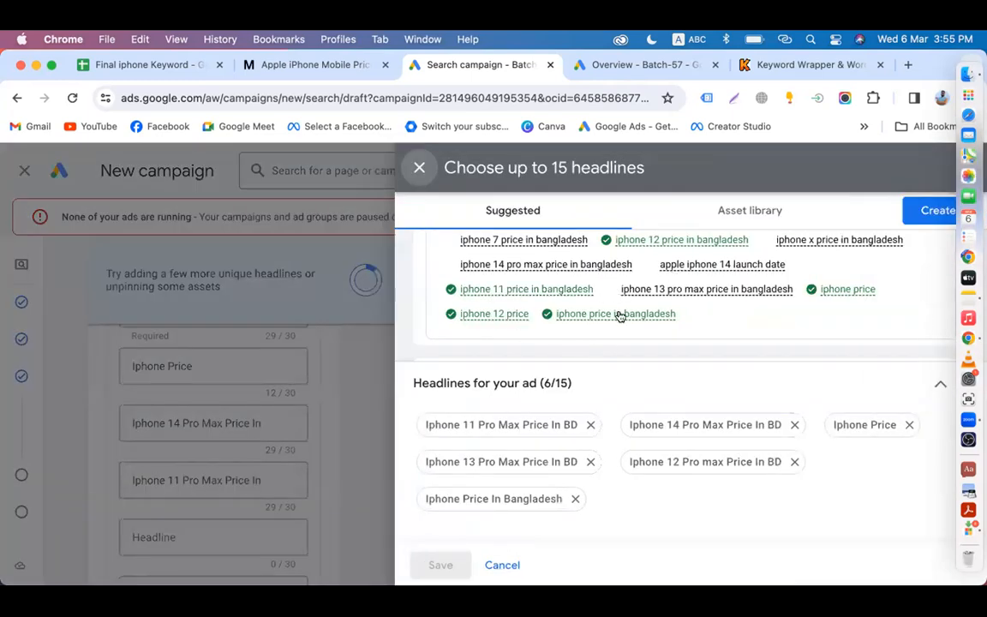
scroll(619, 315, up, 3)
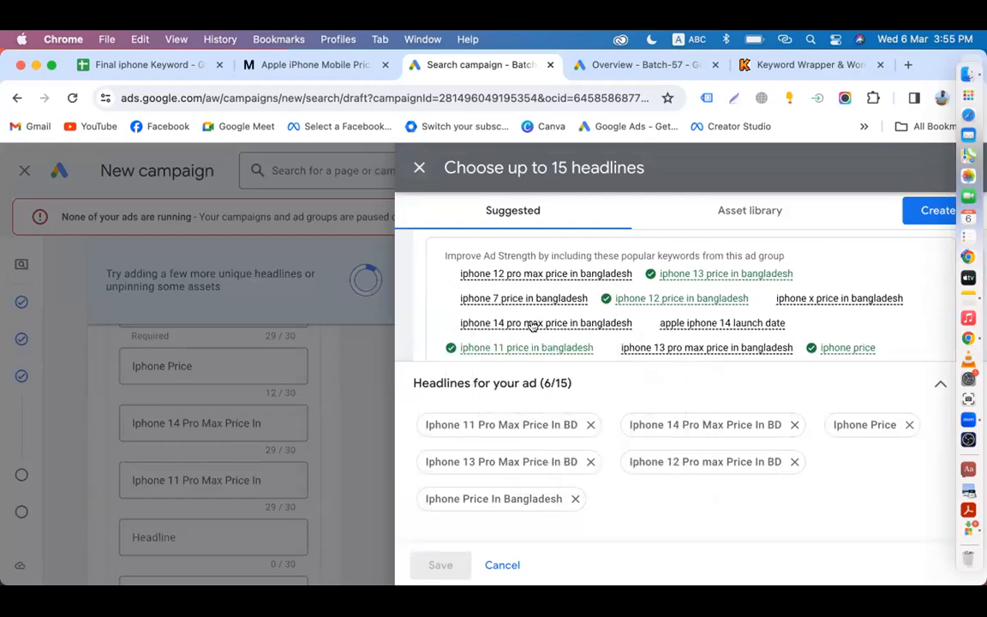
double_click(532, 324)
Step: Close the headline suggestions and add another empty headline slot
click(375, 377)
scroll(257, 488, down, 5)
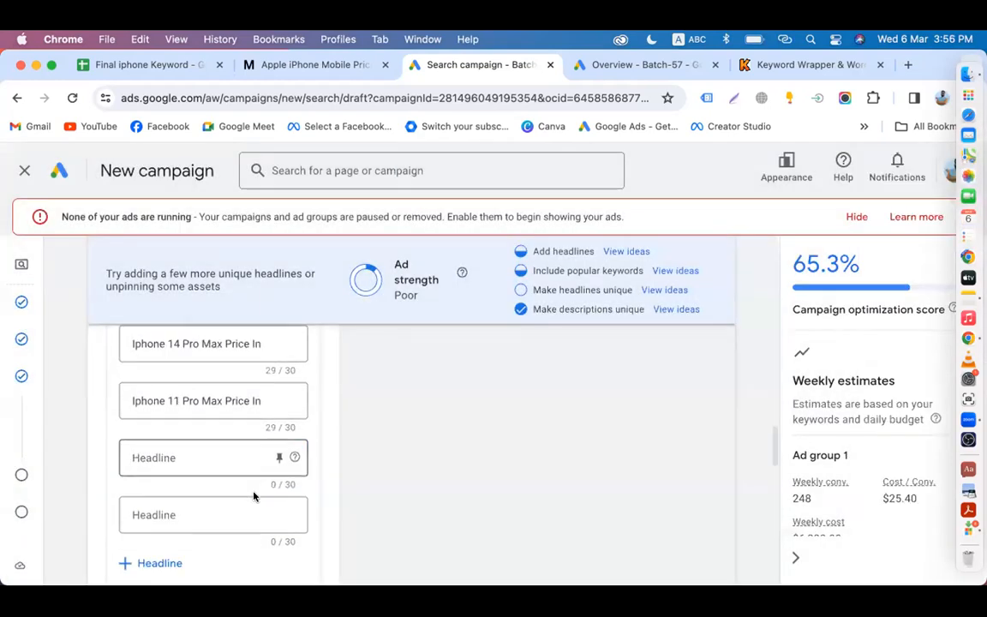
click(158, 383)
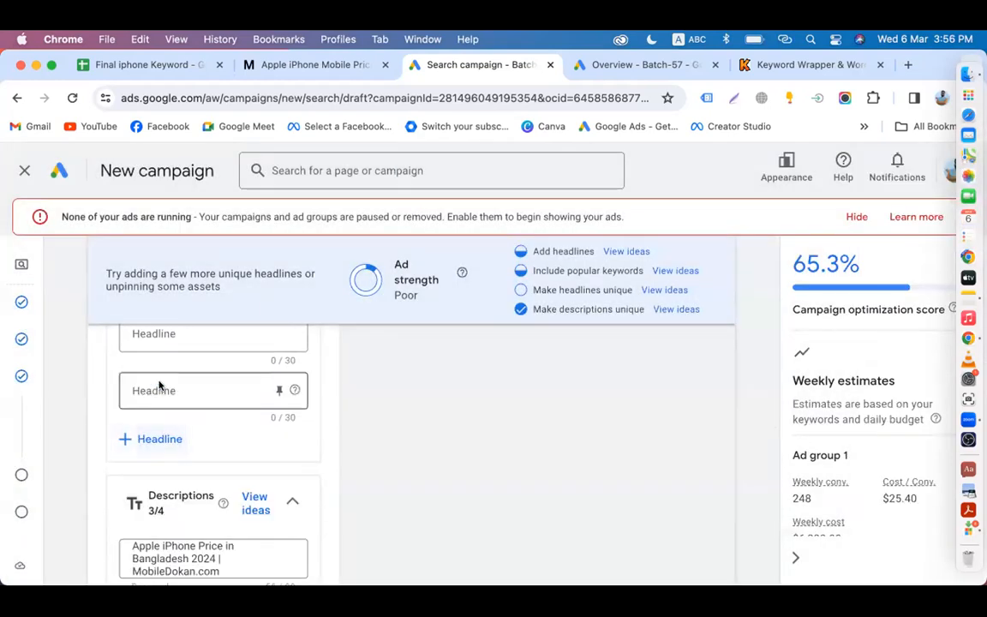
scroll(159, 386, up, 2)
scroll(465, 373, up, 2)
scroll(465, 372, up, 3)
click(261, 383)
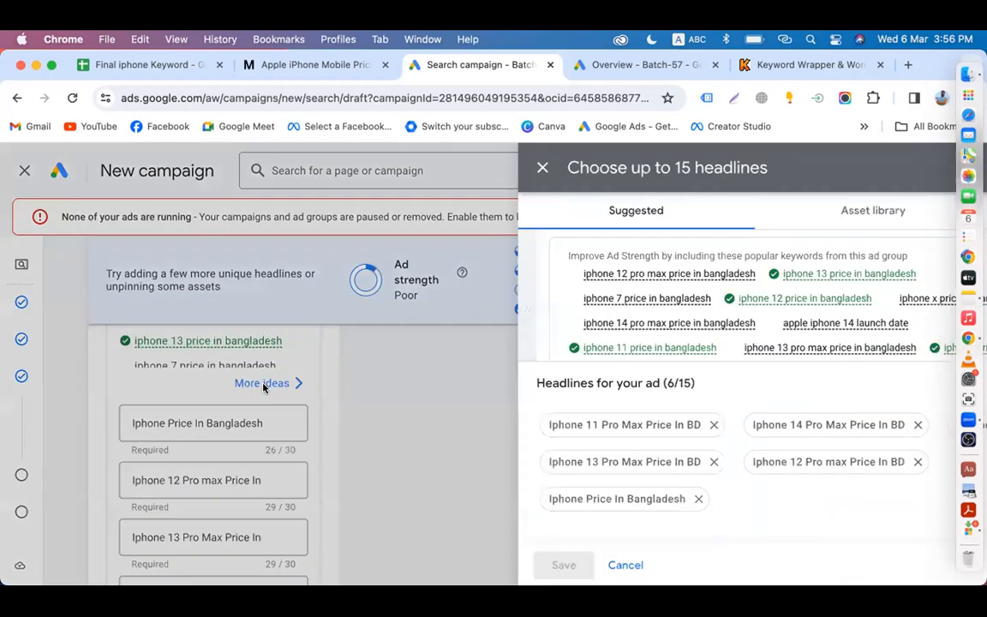
click(336, 436)
scroll(337, 436, up, 5)
scroll(336, 436, up, 6)
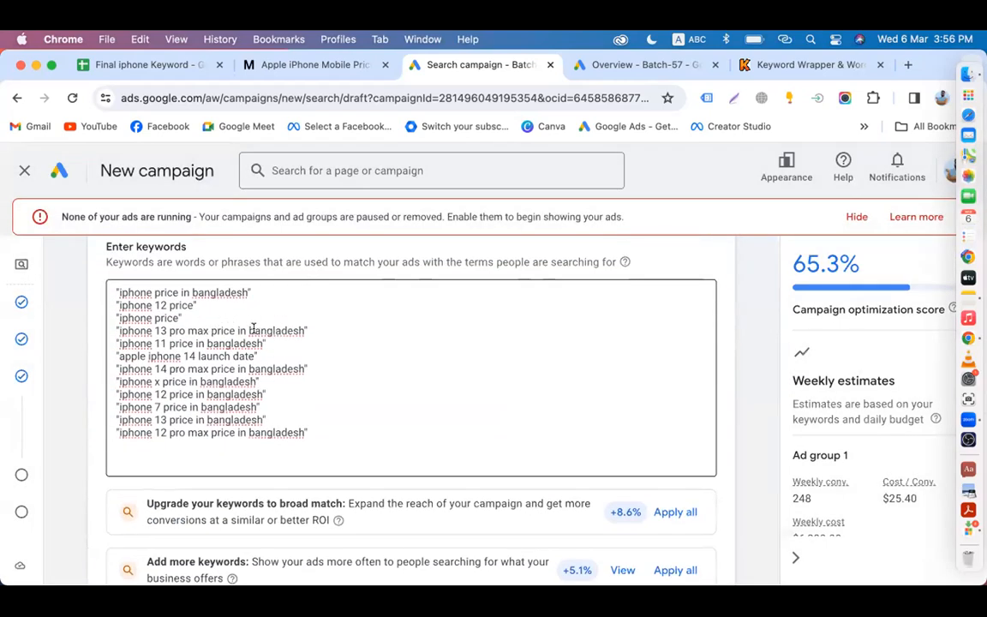
Step: Delete 'apple iphone 14 launch date' and 'iphone x price in bangladesh' from the keyword list
drag(258, 356, 115, 357)
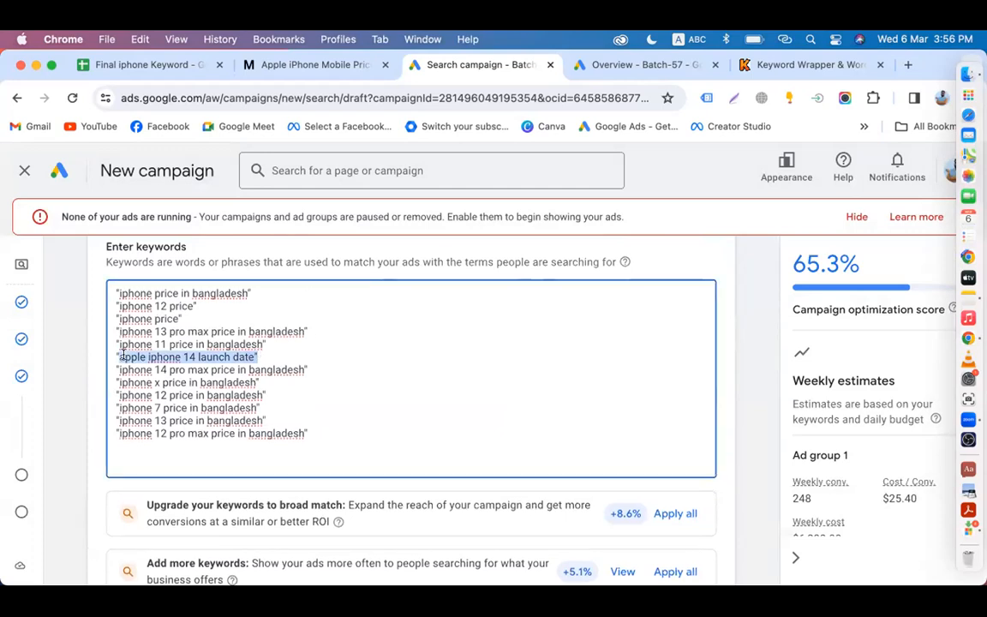
key(BackSpace)
key(BackSpace)
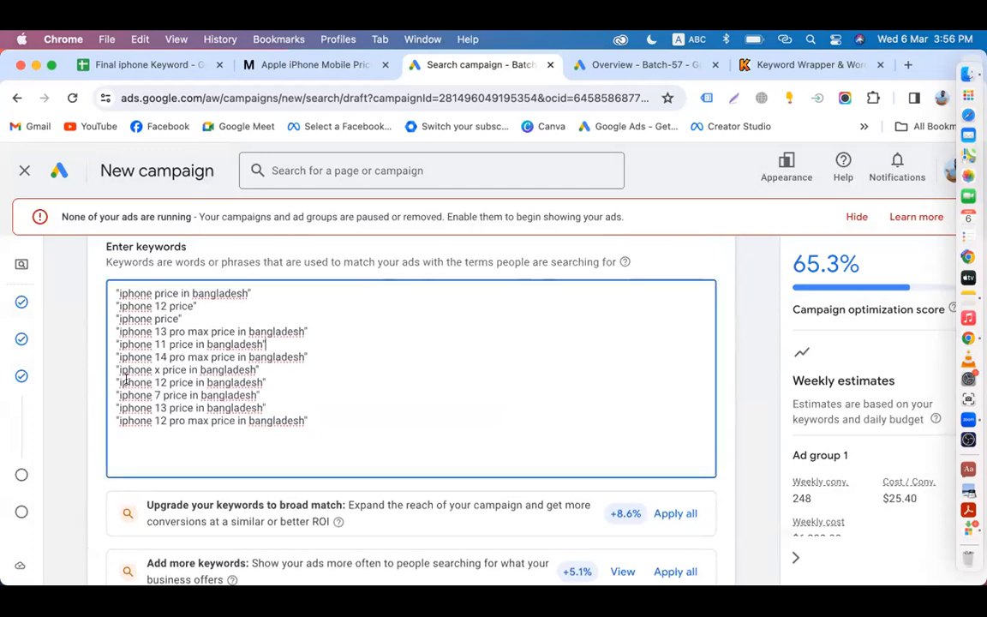
drag(260, 369, 81, 370)
key(BackSpace)
key(BackSpace)
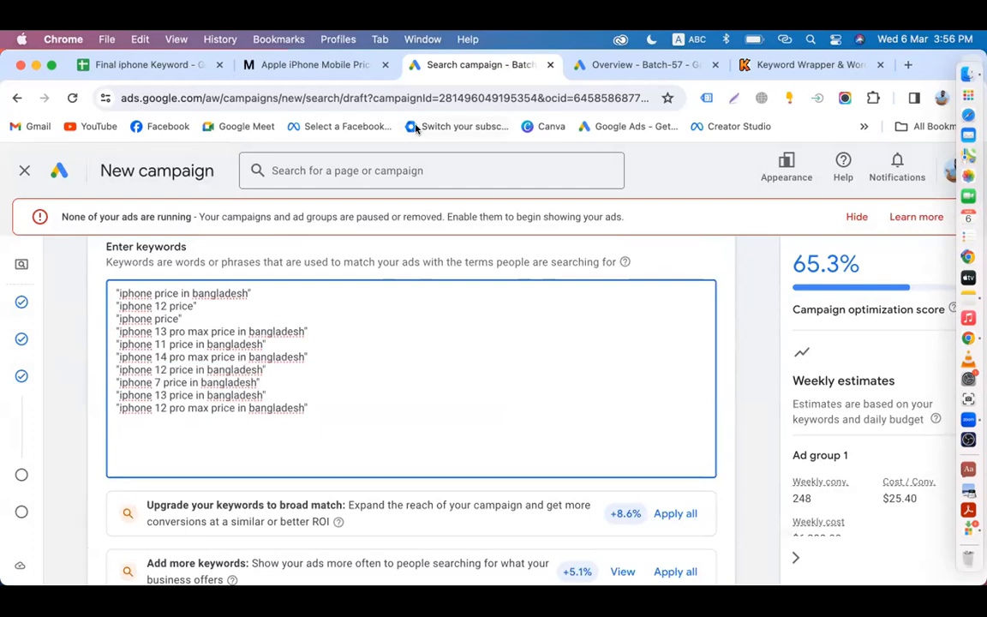
Step: Copy 'iphone mobile' from cell A15 of the Final iphone Keyword sheet, then return to the campaign
click(158, 64)
click(121, 507)
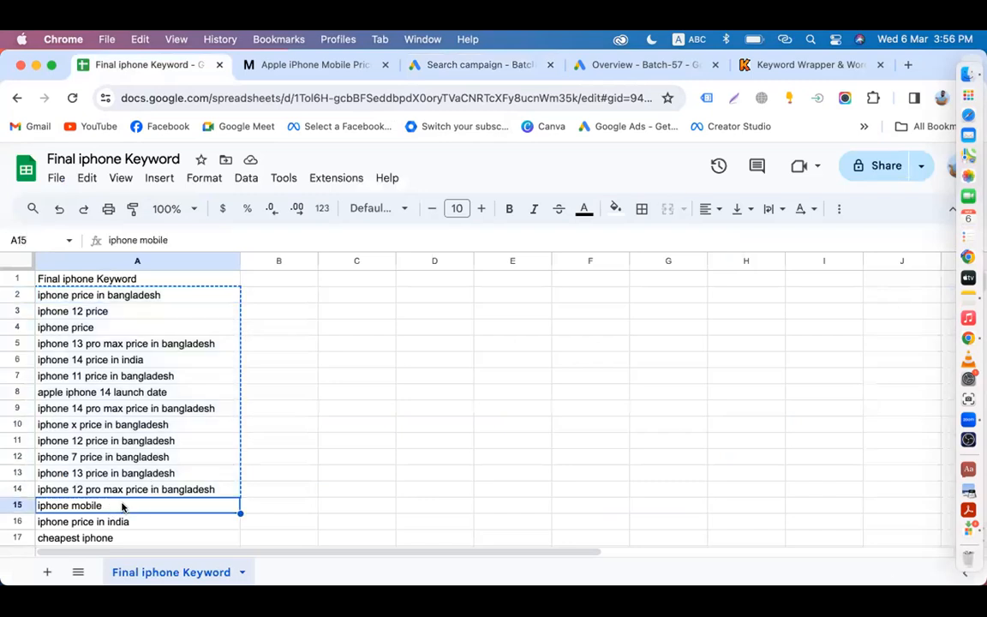
scroll(121, 507, down, 1)
double_click(110, 488)
key(super+a)
key(super+c)
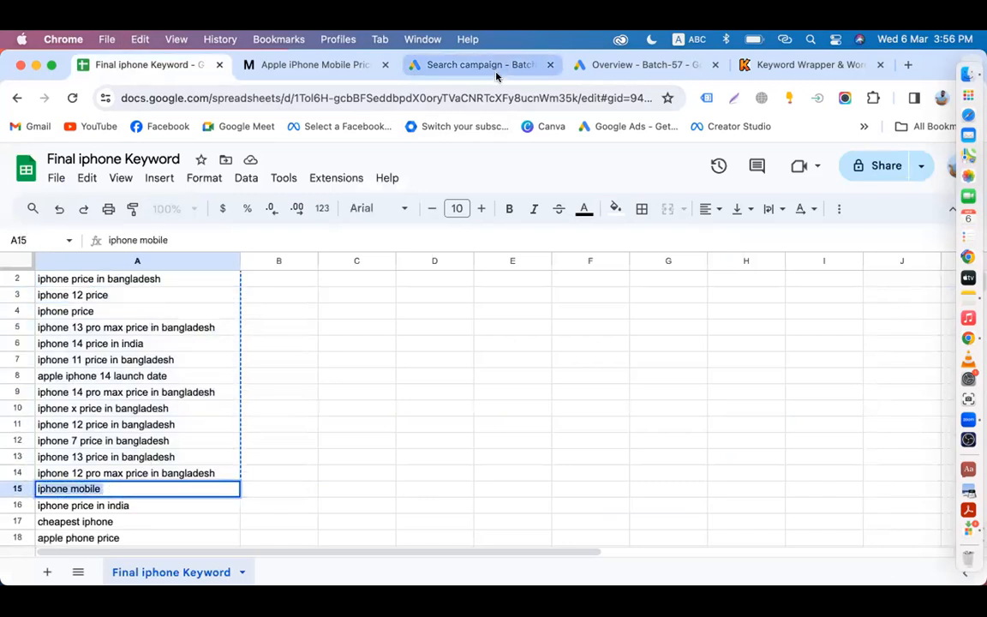
click(493, 67)
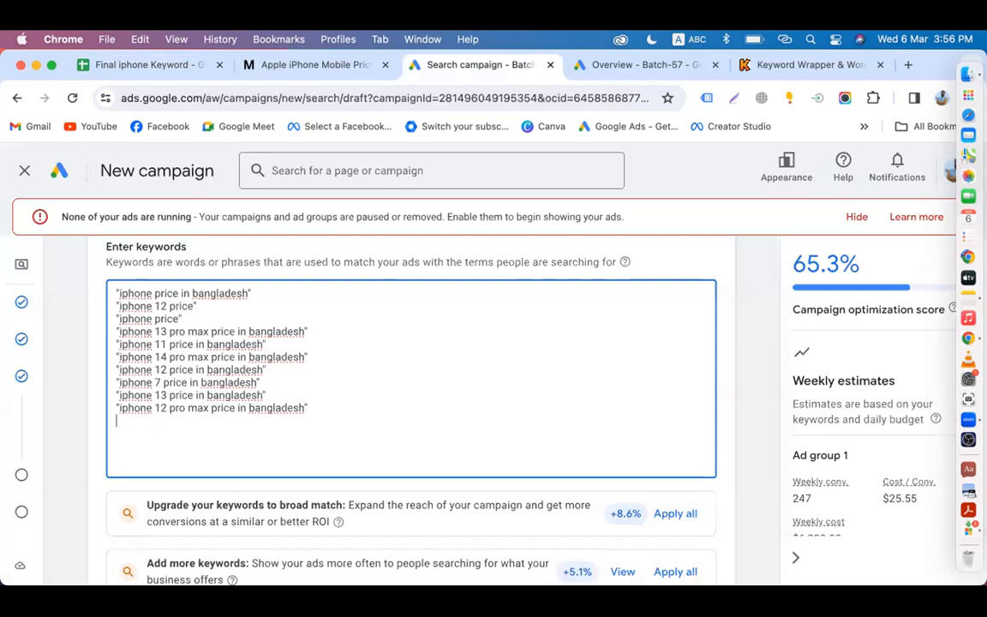
Step: Add "iphone mobile" as a phrase-match keyword with a leading quote
key(super+v)
click(115, 421)
text(")
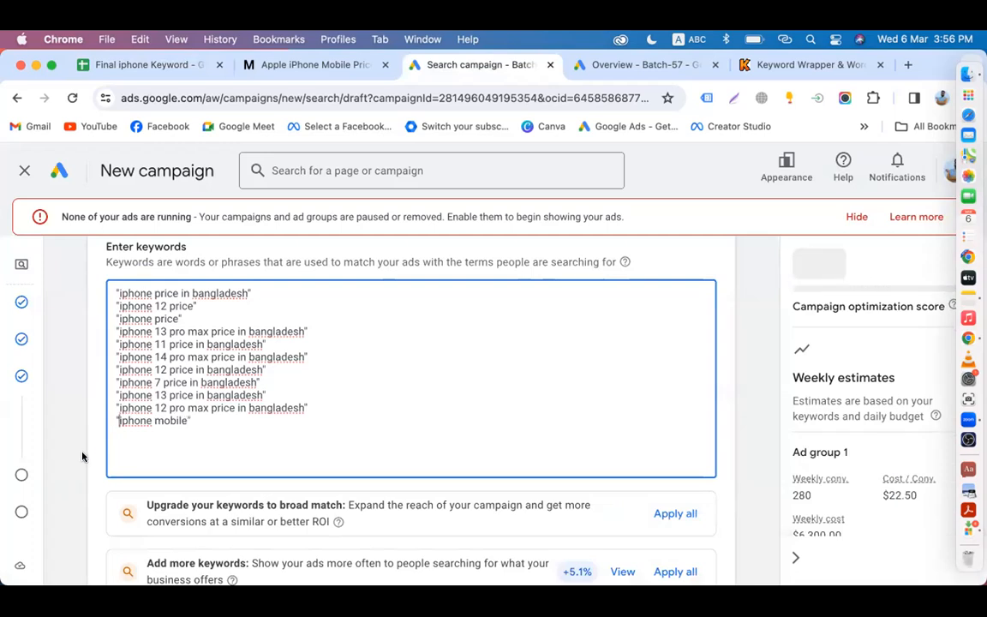
Step: Add the headline 'Iphone Mobile' and two more empty headline fields
scroll(82, 454, down, 15)
scroll(82, 456, down, 4)
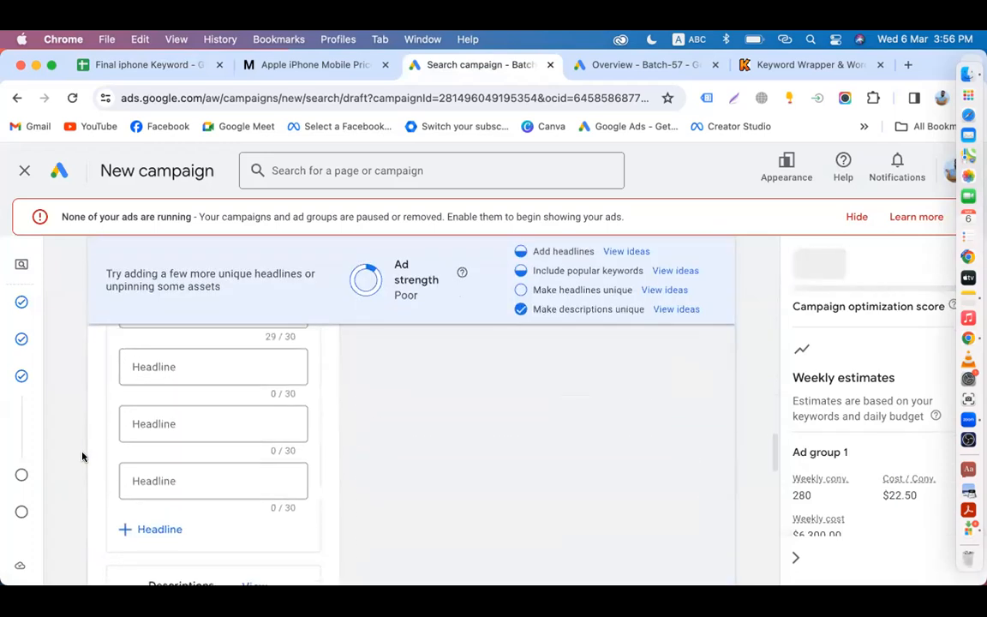
click(167, 354)
text(Iphone Mobile)
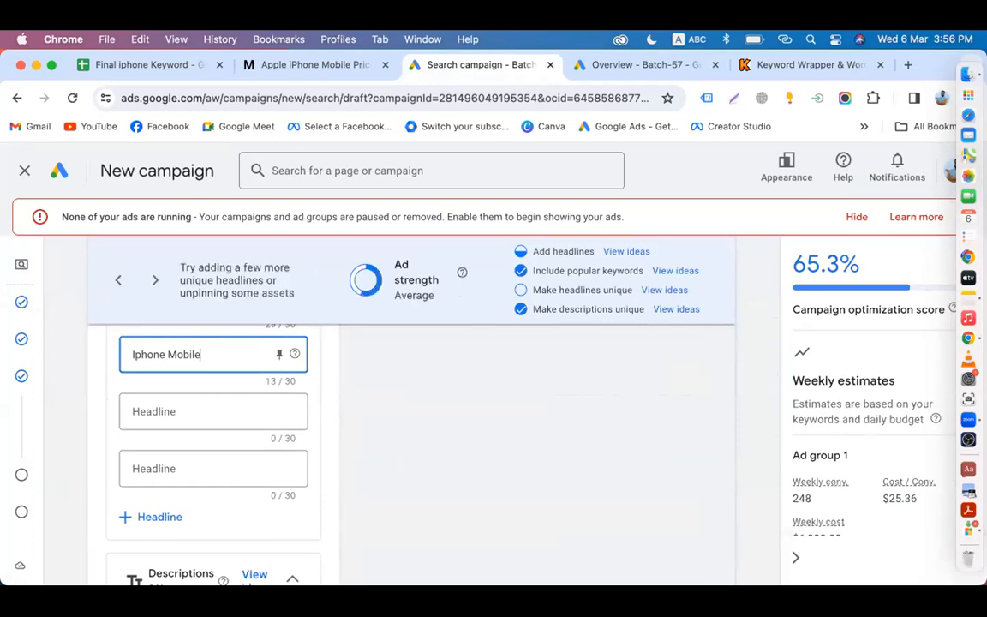
click(393, 426)
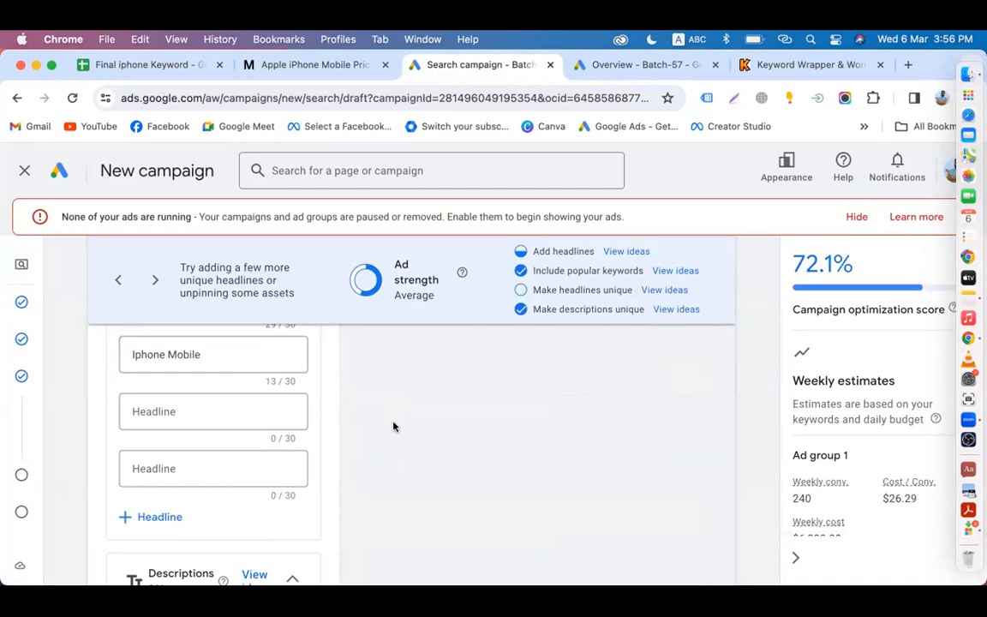
click(158, 517)
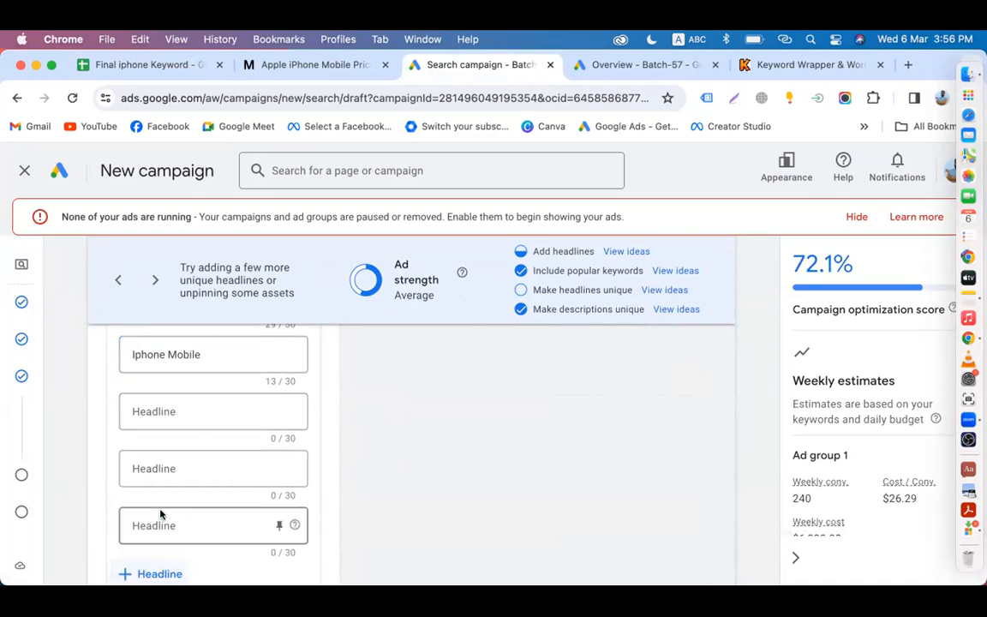
scroll(231, 511, down, 3)
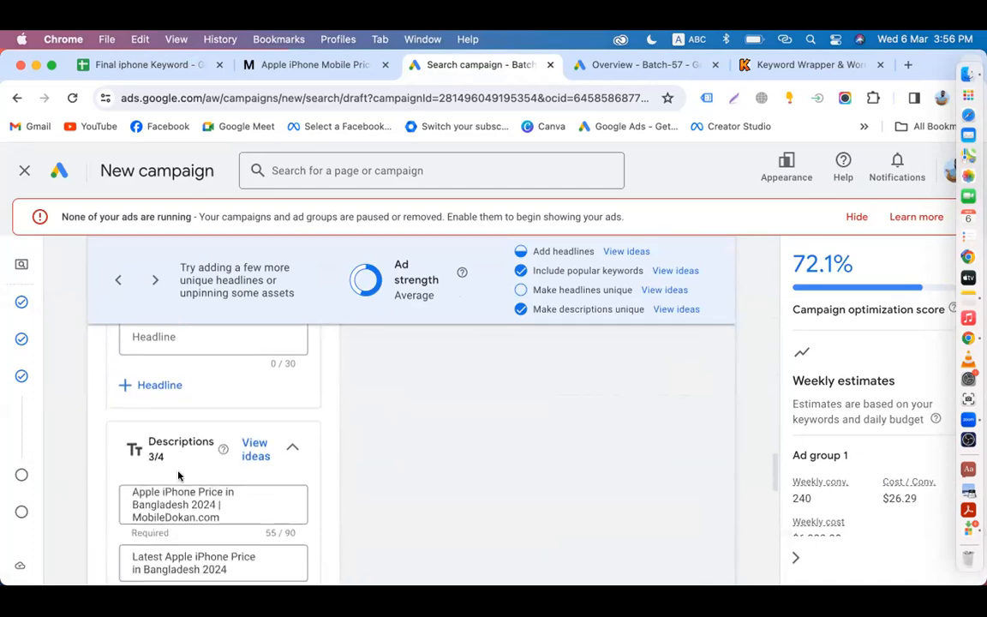
click(161, 389)
scroll(158, 388, left, 5)
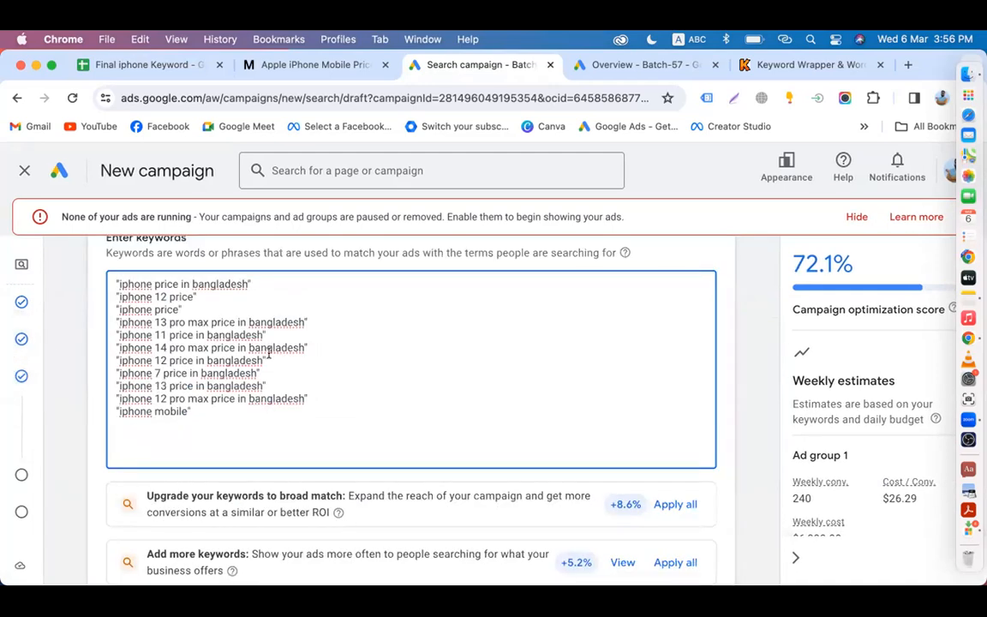
Step: Open the existing ad for editing and show its headline suggestions
scroll(268, 354, down, 5)
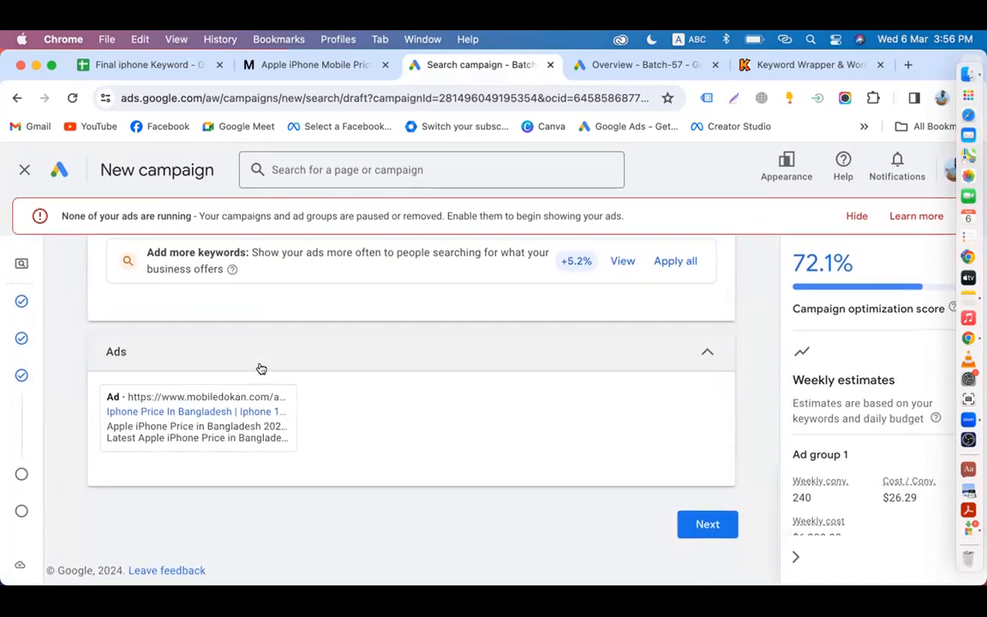
click(246, 469)
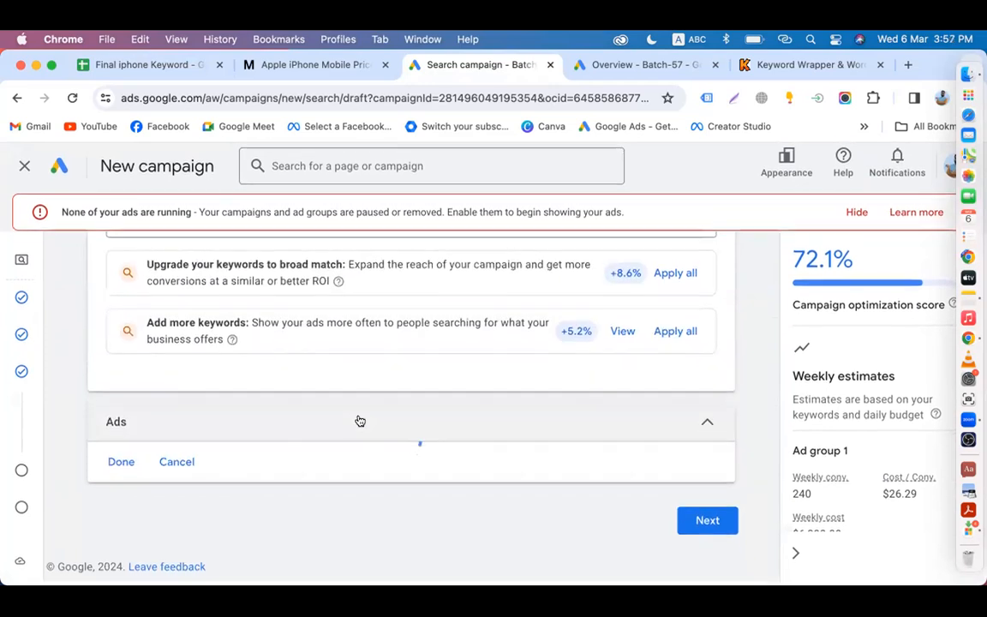
scroll(326, 448, down, 5)
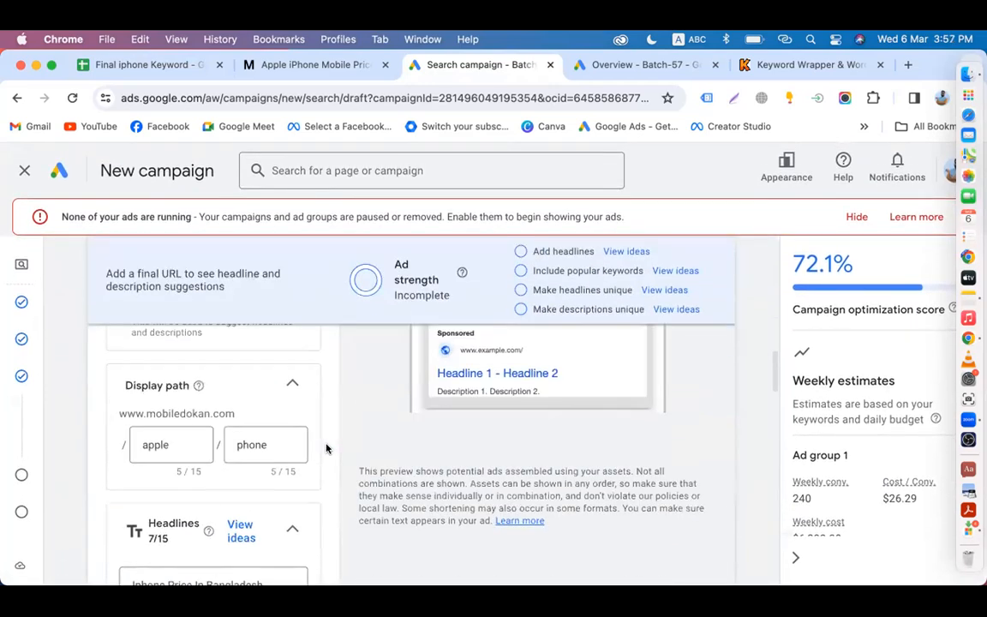
scroll(336, 337, down, 5)
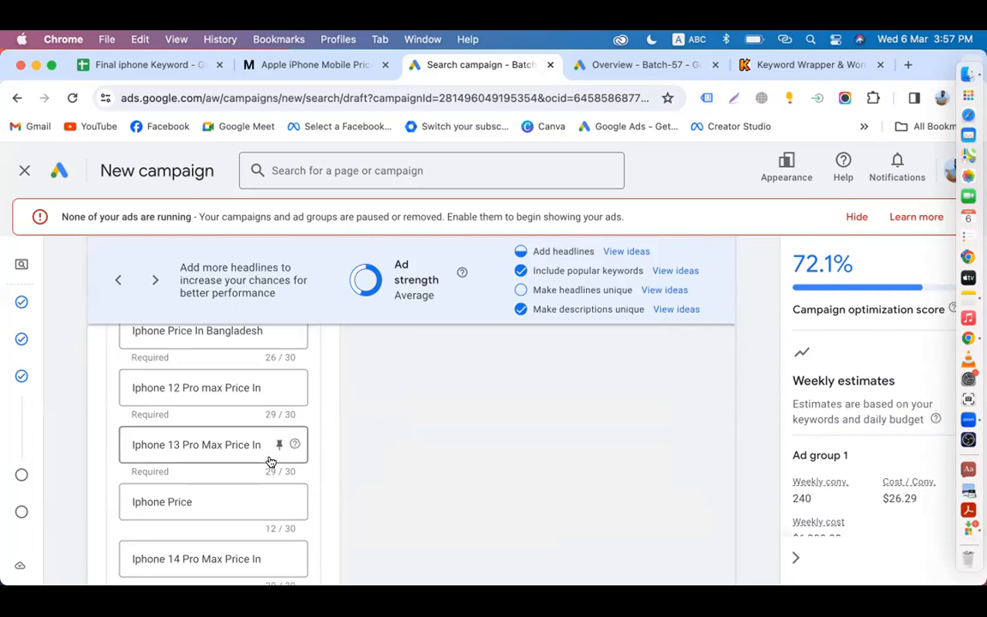
click(661, 292)
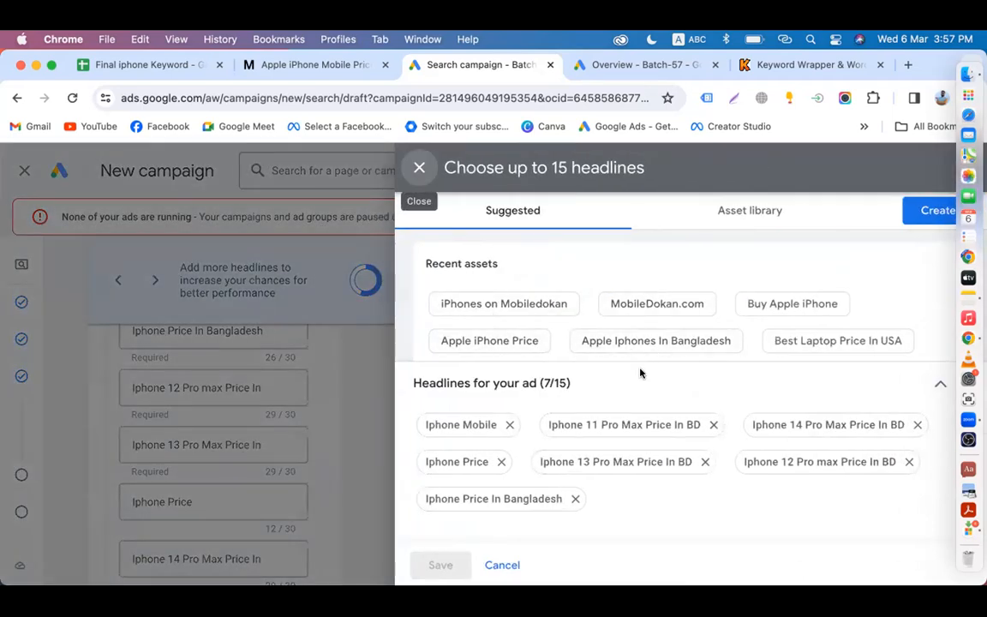
Step: Add Buy Apple iPhone, Order Online, Shop Online Now, Best Prices, Affordable Price and Price Match Guarantee as headlines
click(767, 307)
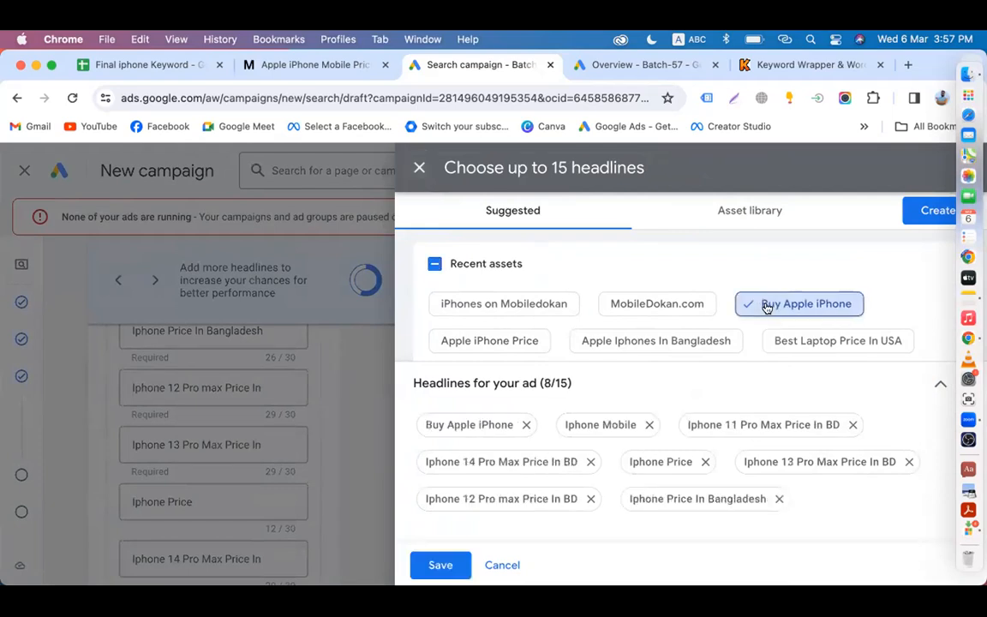
scroll(766, 306, down, 4)
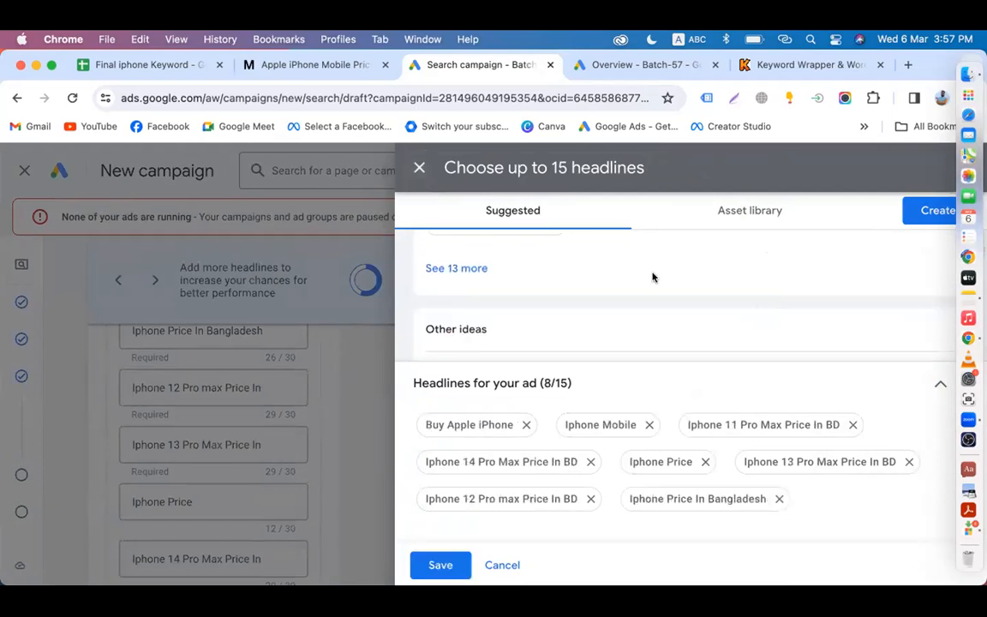
scroll(531, 309, down, 3)
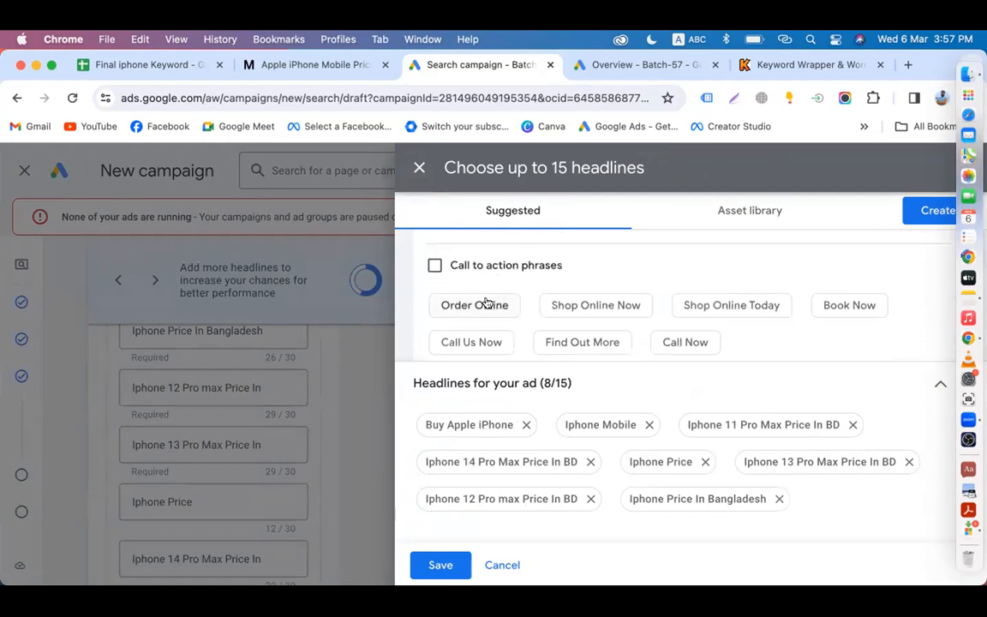
click(491, 307)
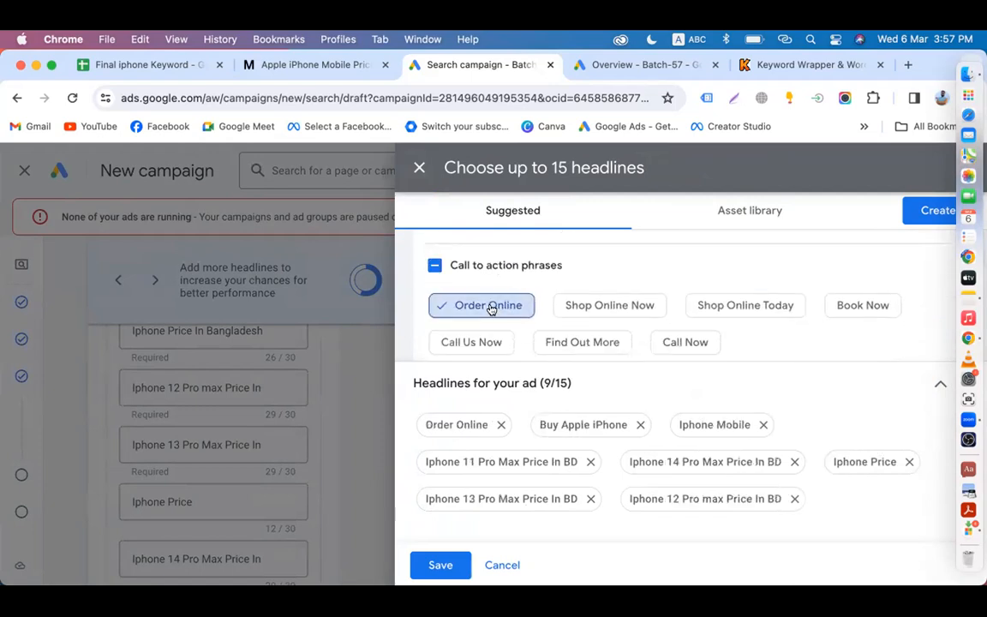
click(597, 310)
scroll(597, 313, down, 5)
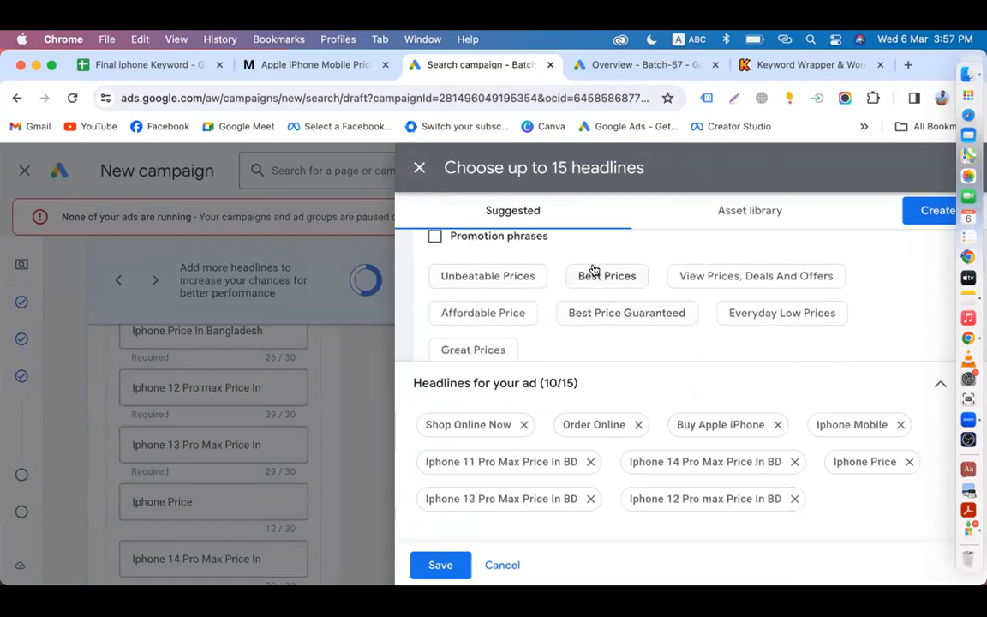
click(592, 277)
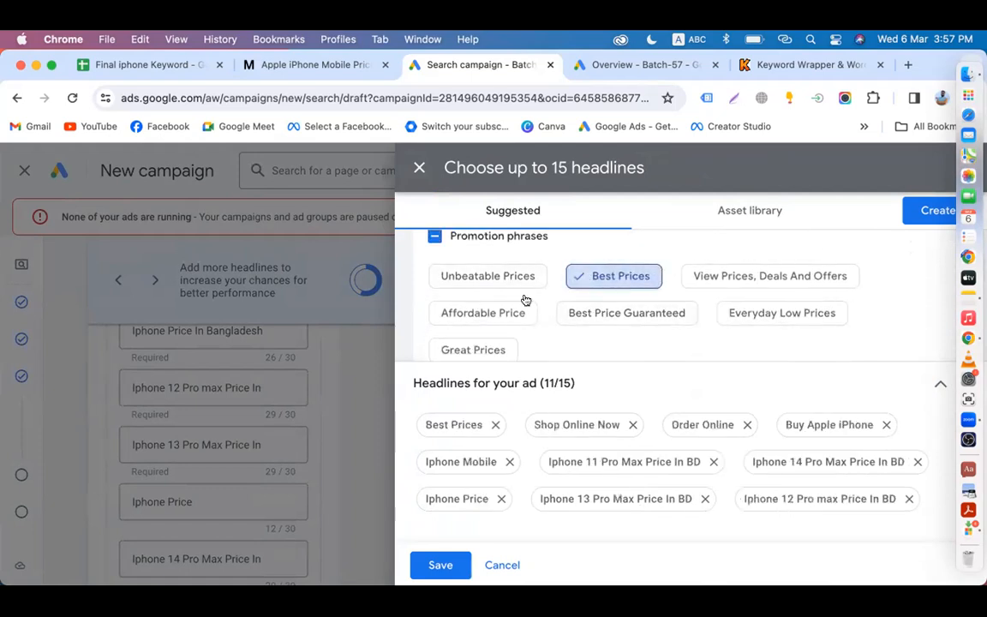
click(494, 313)
scroll(495, 316, down, 1)
scroll(497, 315, down, 4)
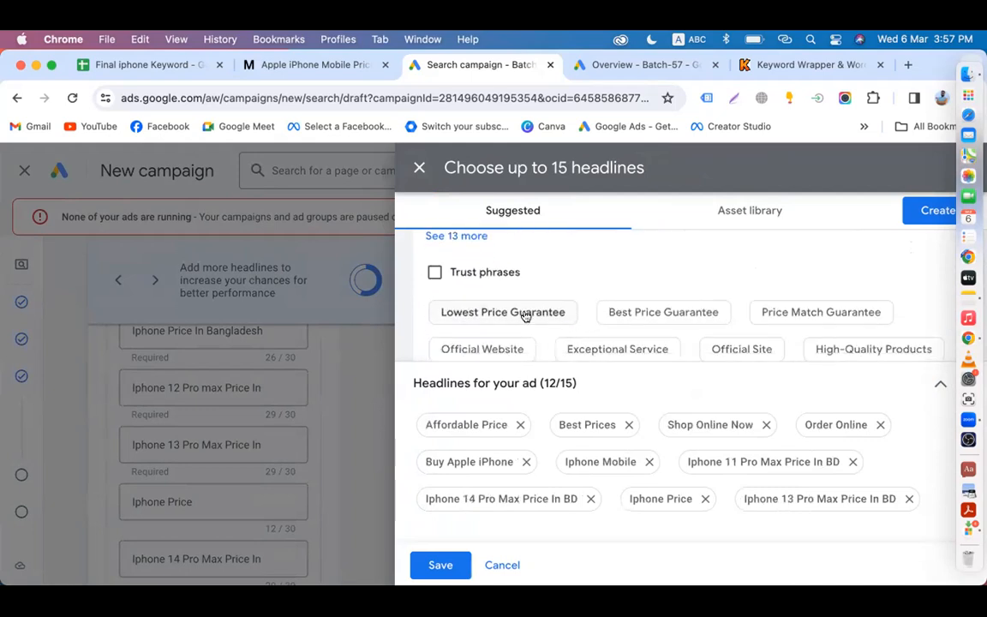
click(771, 313)
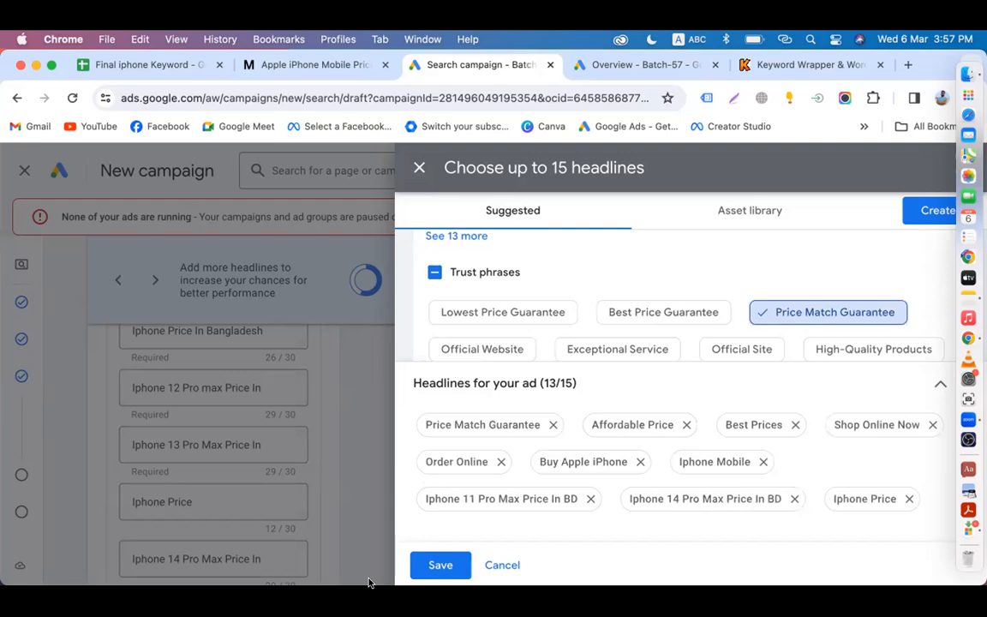
click(440, 566)
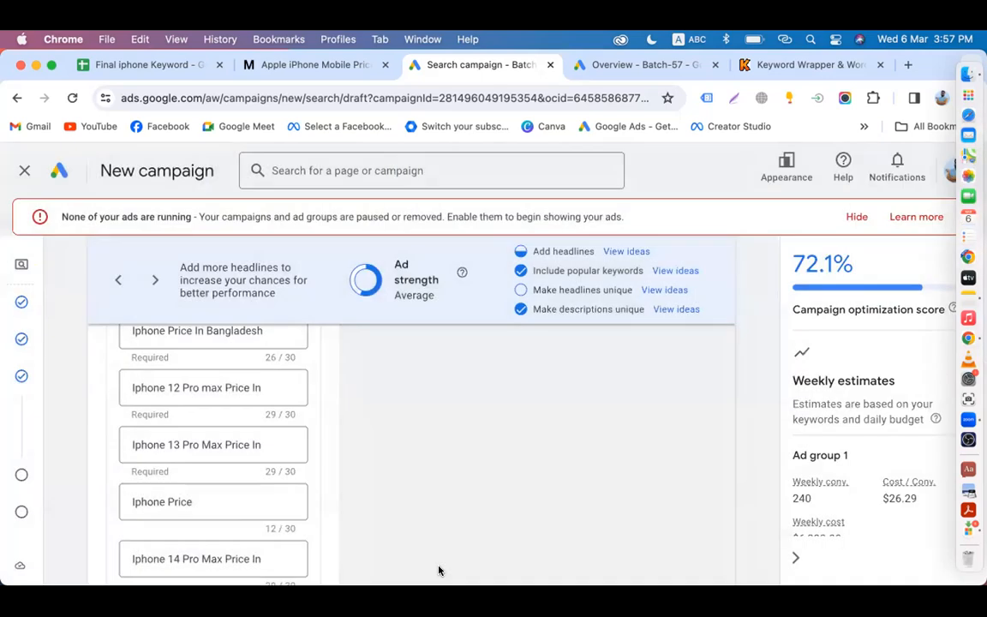
Step: Review the 13 saved headlines and bring up the headline suggestions again
scroll(271, 474, down, 3)
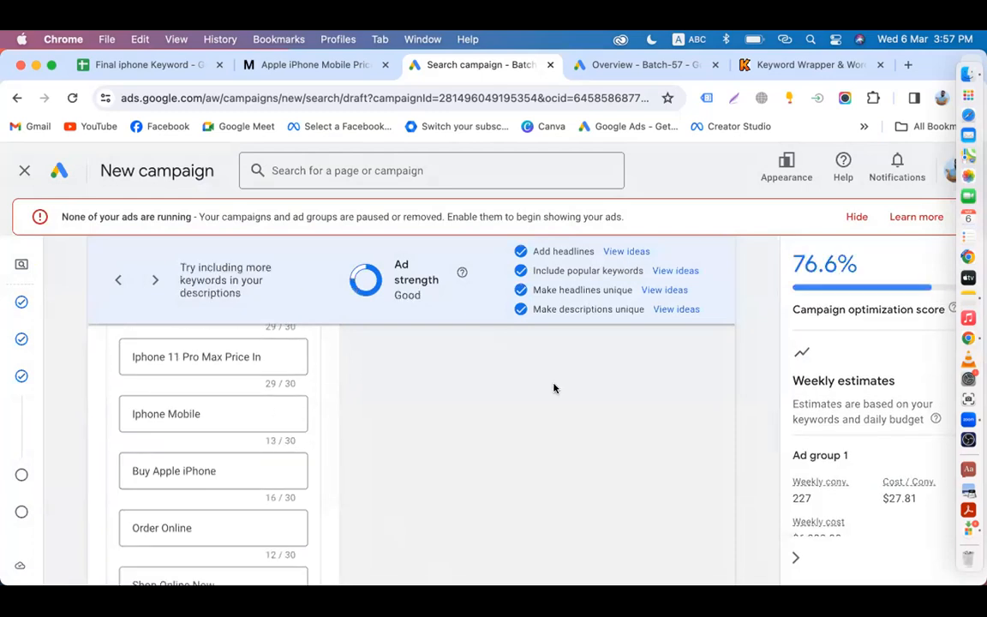
scroll(554, 388, down, 1)
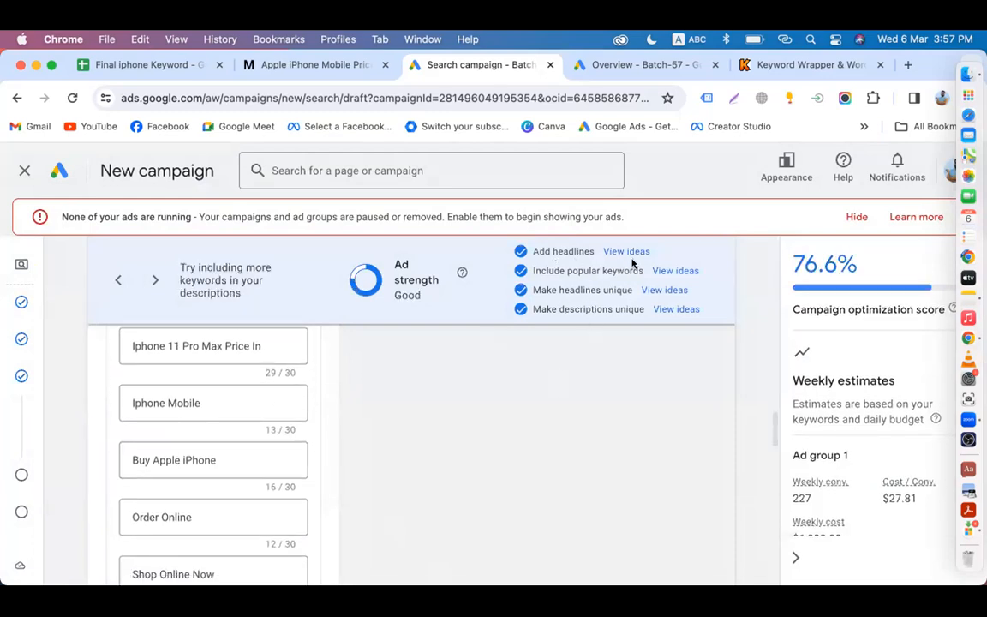
scroll(283, 463, down, 1)
scroll(283, 465, down, 10)
scroll(191, 415, up, 5)
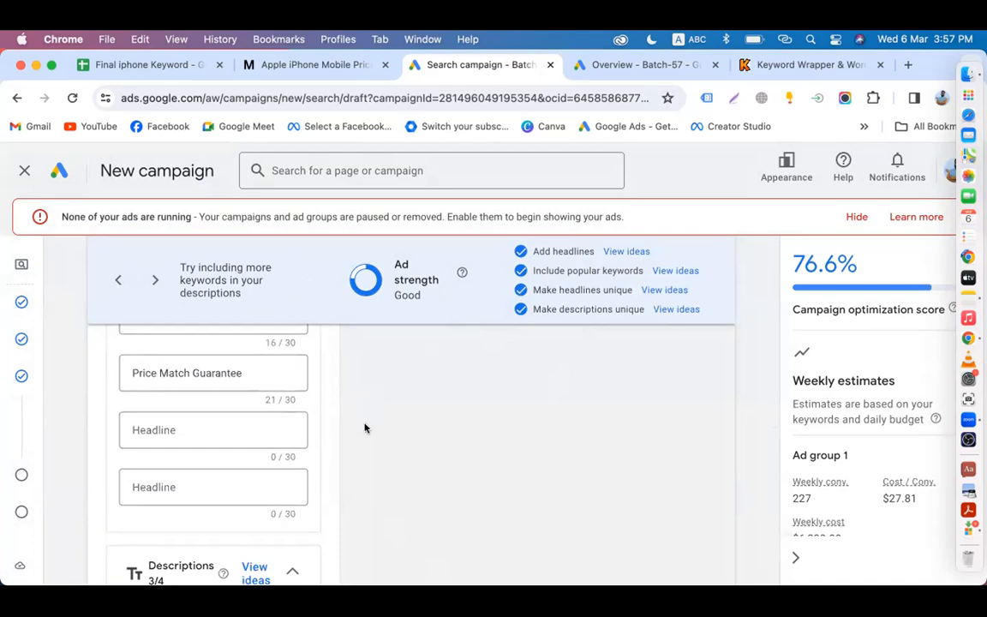
scroll(343, 420, up, 2)
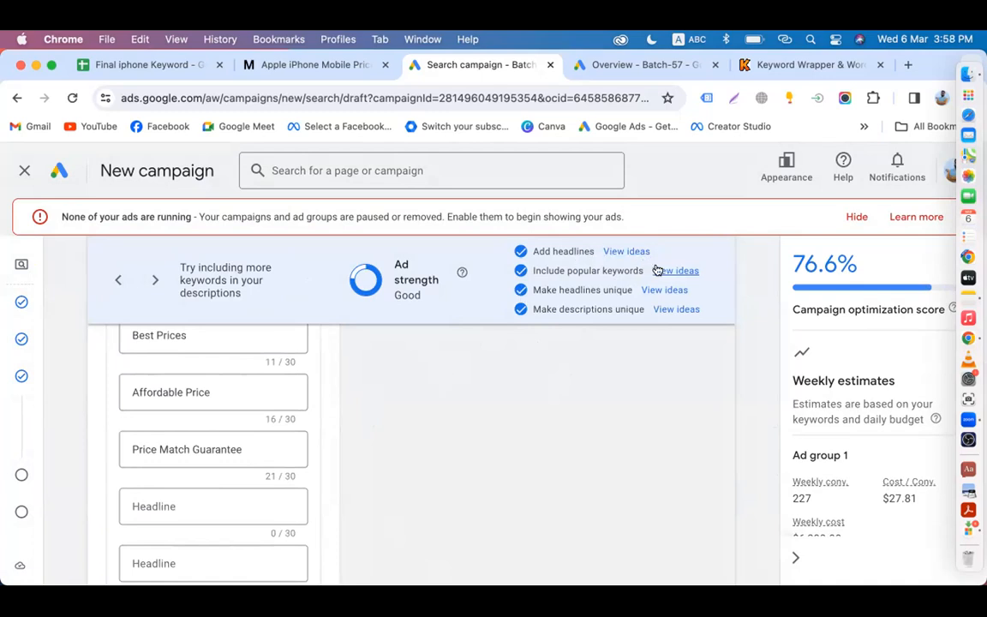
click(665, 291)
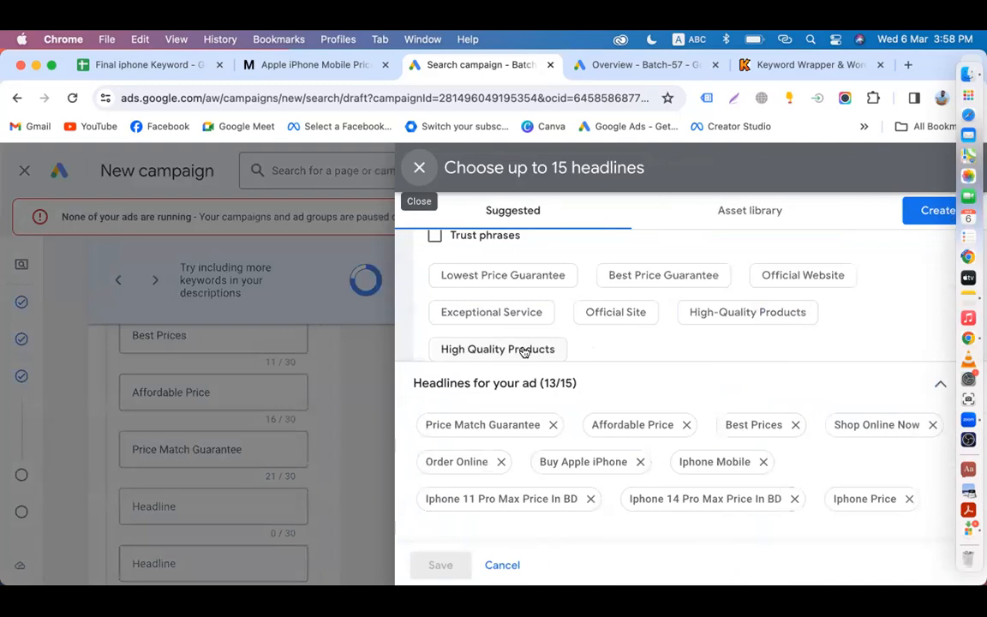
Step: Add High Quality Products and Apple Iphones In Bangladesh to reach 15 headlines
click(524, 350)
scroll(637, 336, up, 2)
scroll(637, 337, up, 5)
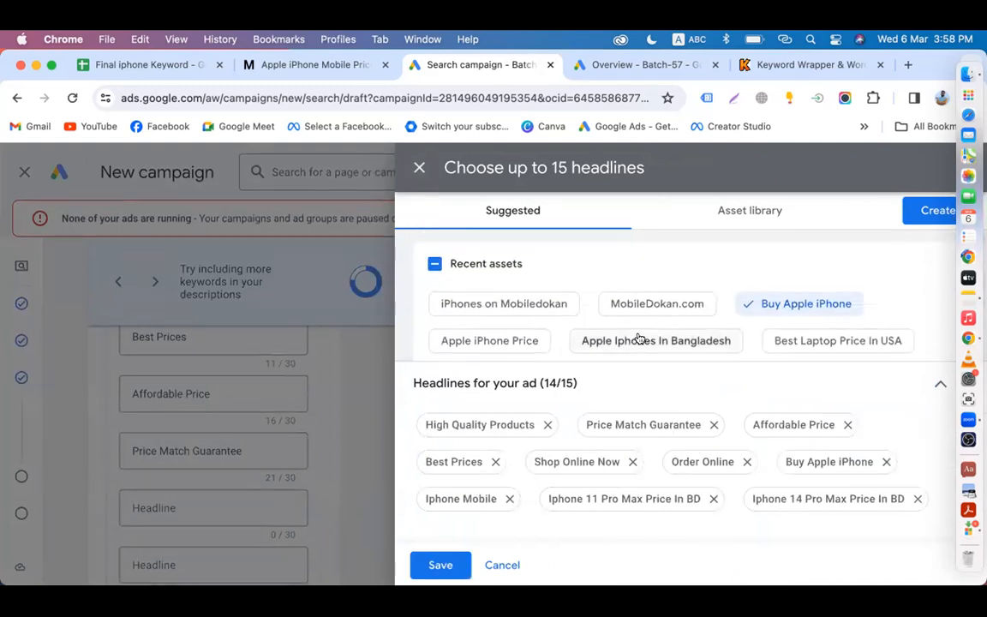
scroll(606, 266, down, 2)
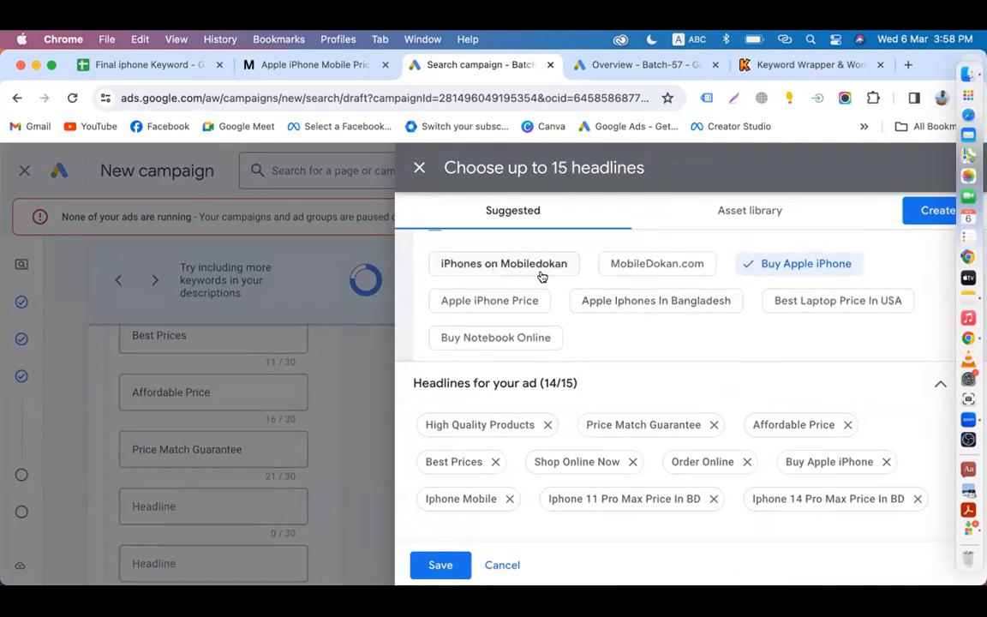
click(691, 304)
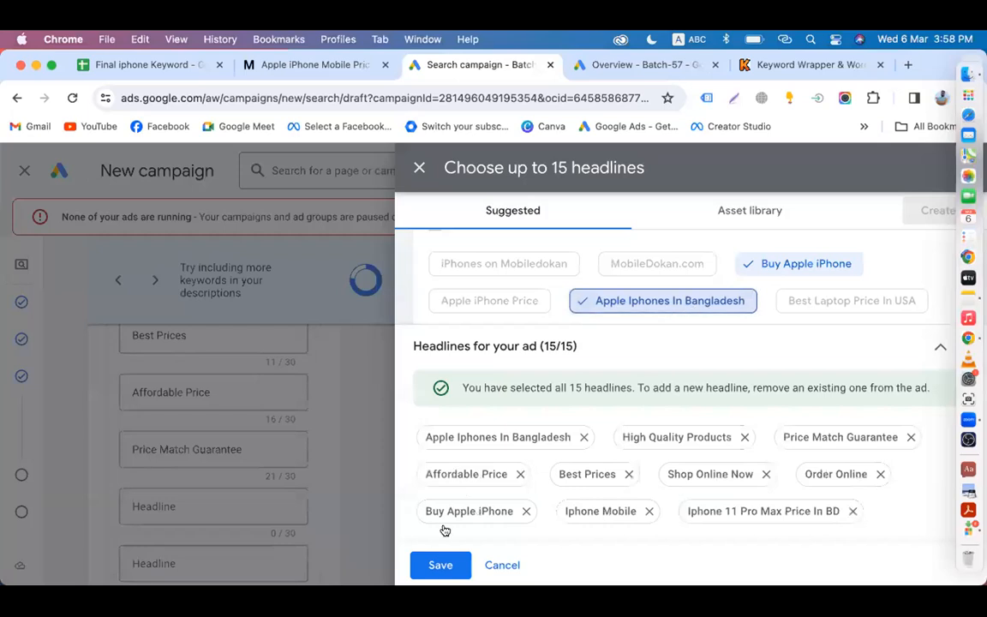
click(441, 565)
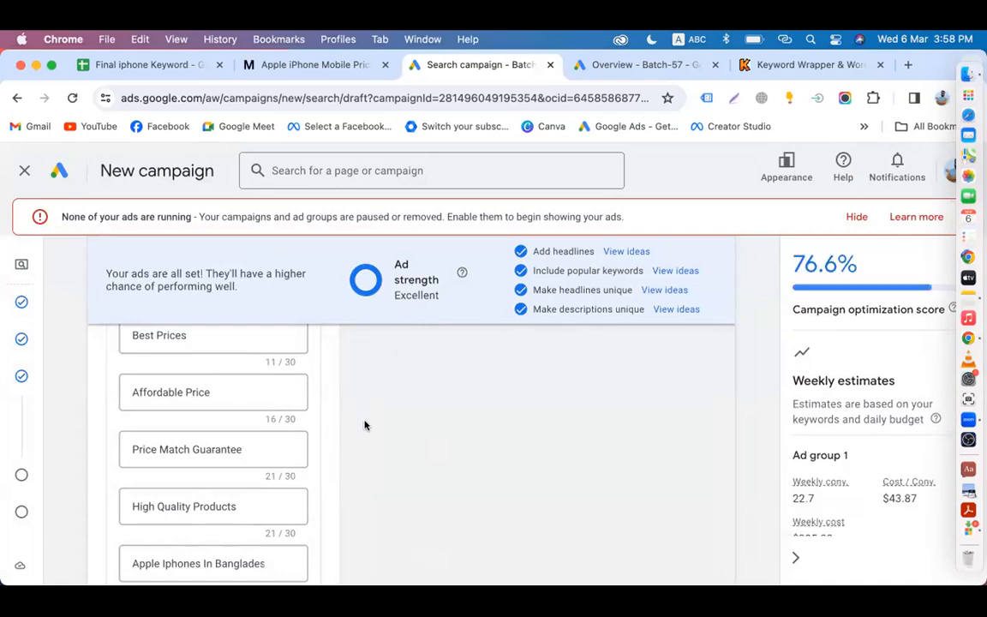
scroll(365, 425, down, 3)
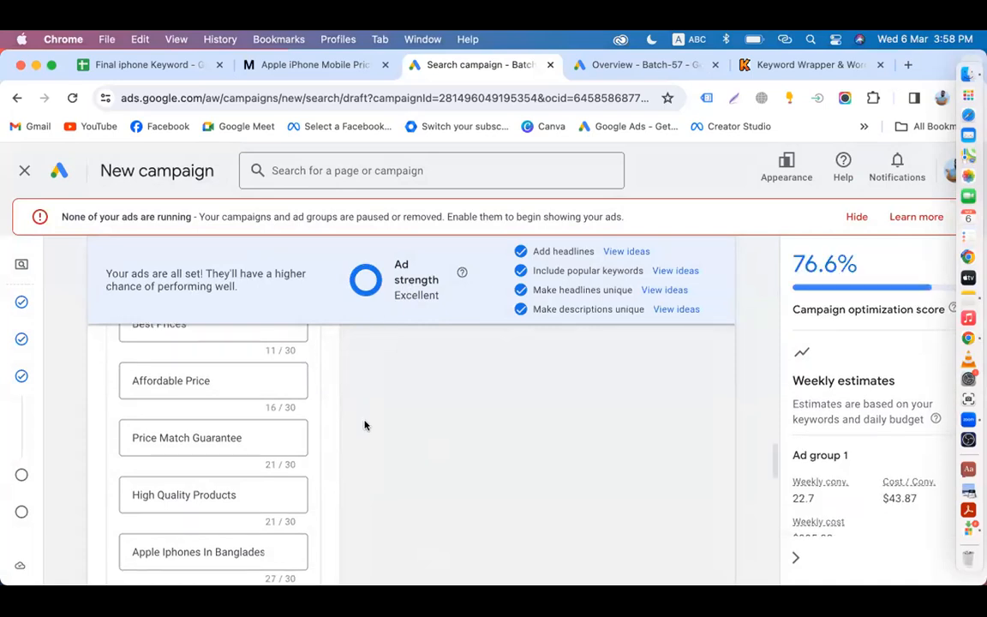
scroll(197, 394, up, 3)
scroll(201, 431, up, 10)
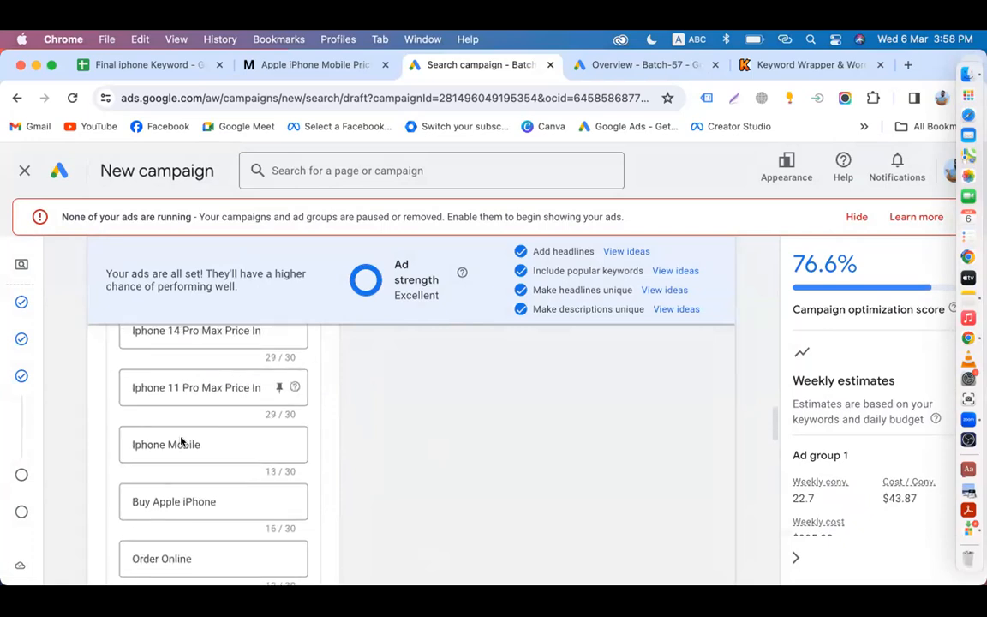
scroll(206, 452, up, 15)
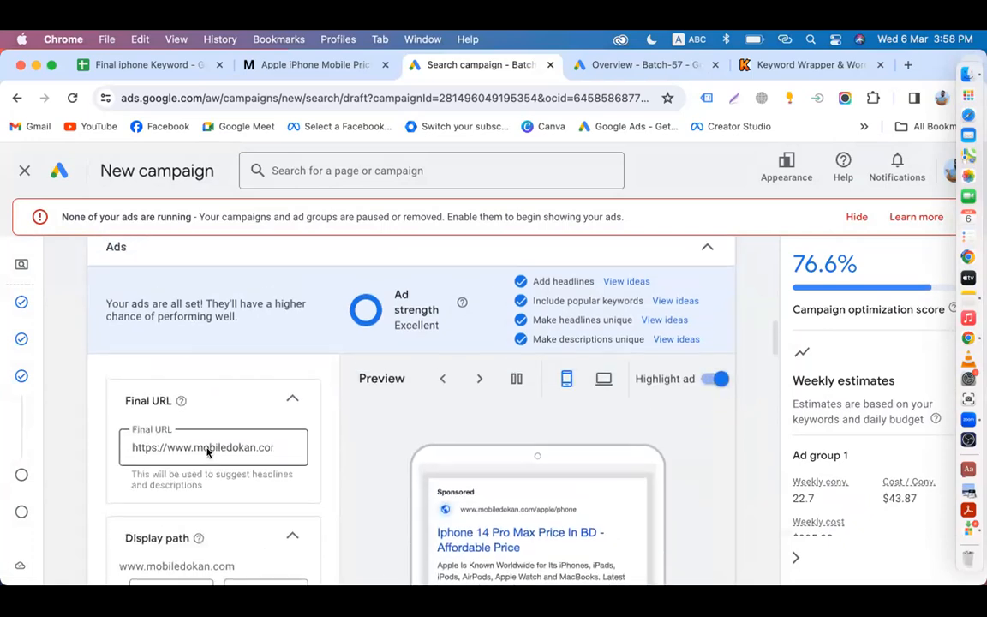
scroll(206, 450, up, 2)
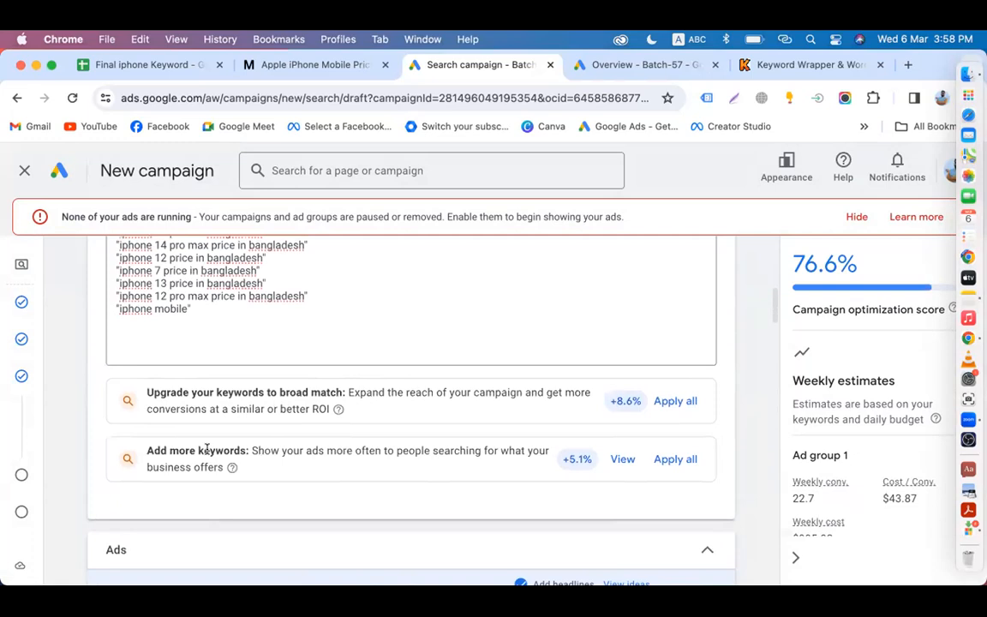
scroll(206, 450, up, 3)
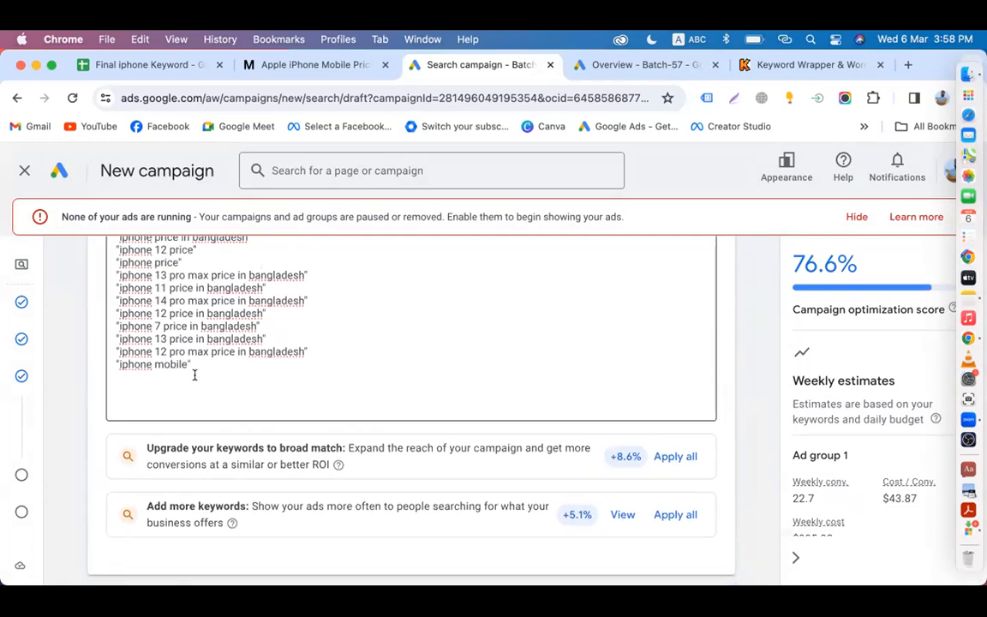
scroll(194, 375, up, 1)
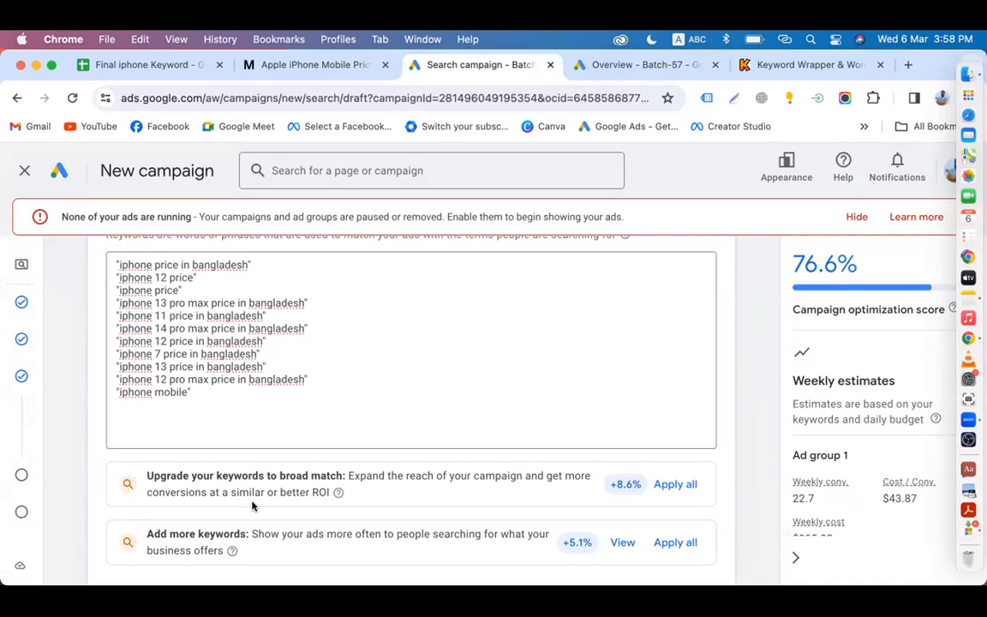
scroll(252, 506, down, 10)
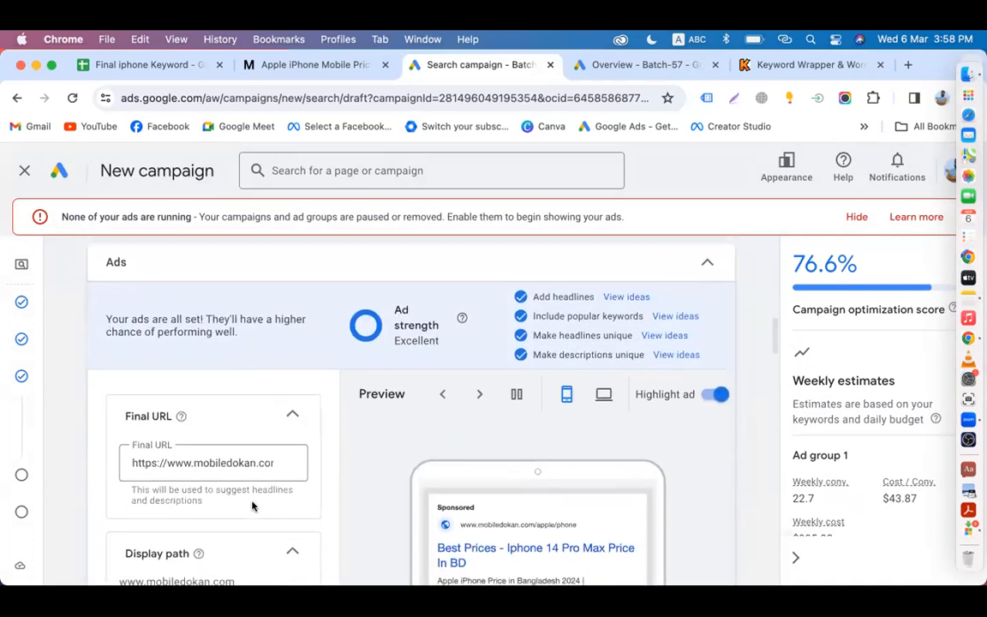
scroll(252, 505, down, 10)
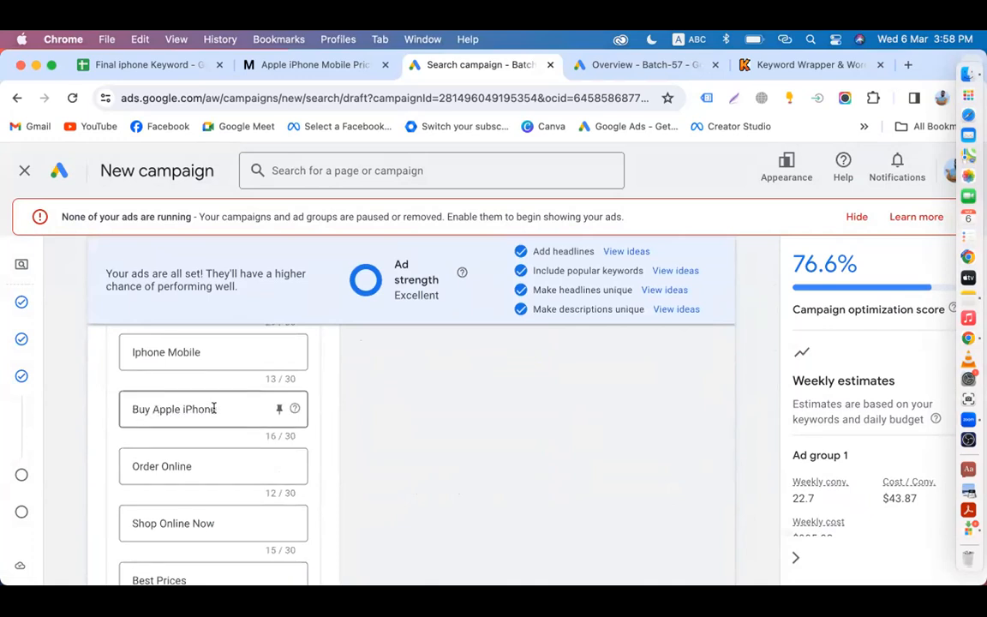
scroll(213, 408, down, 3)
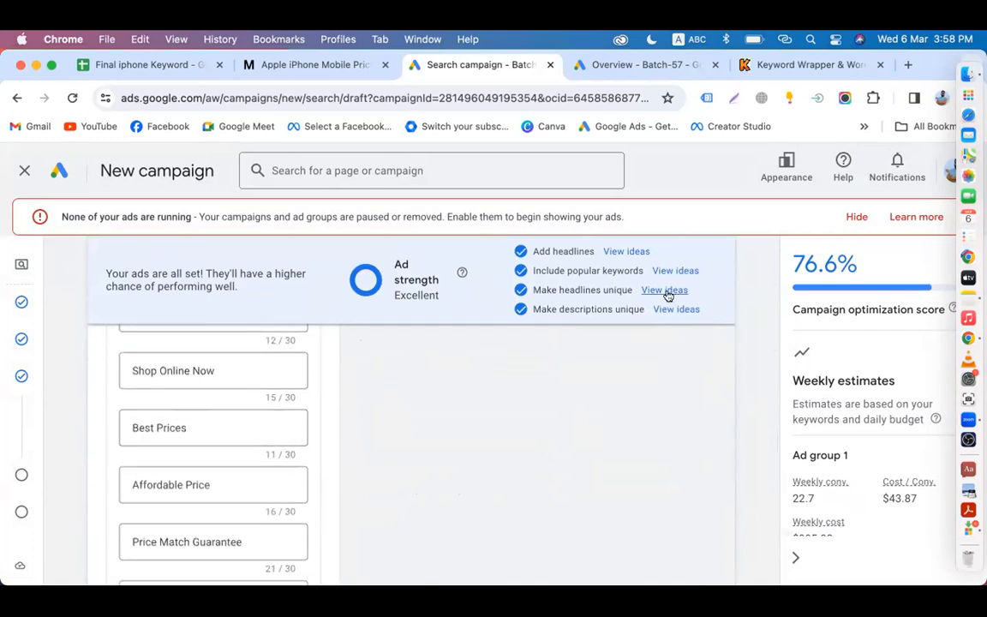
scroll(196, 489, down, 3)
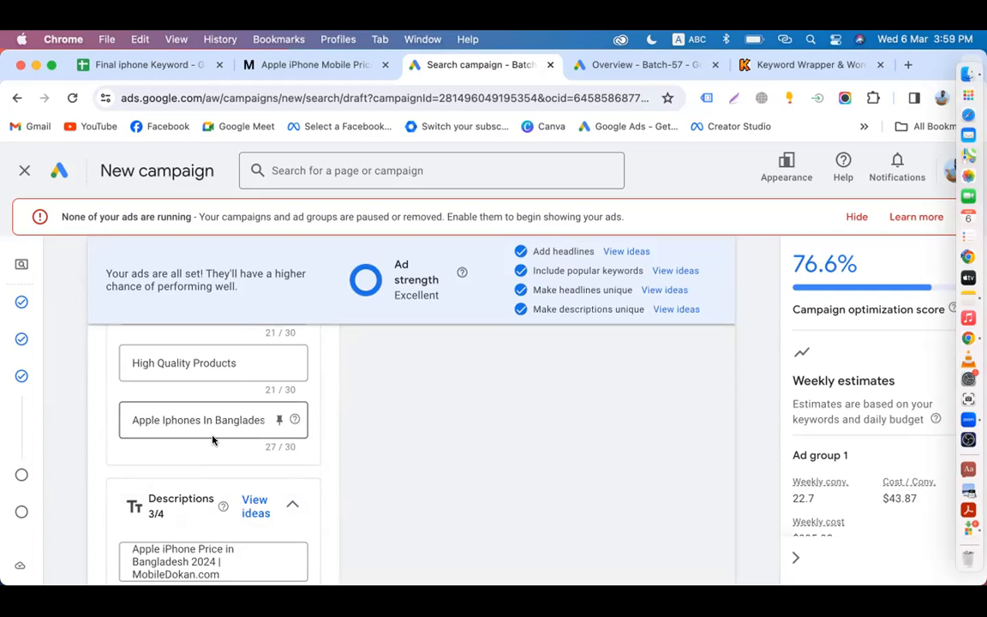
scroll(212, 440, up, 2)
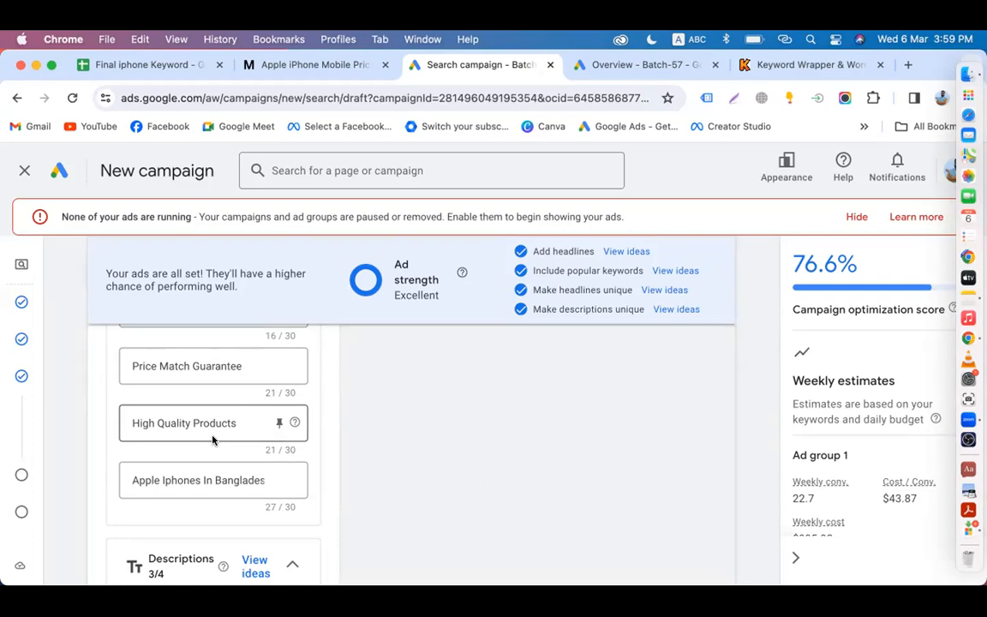
scroll(212, 440, down, 5)
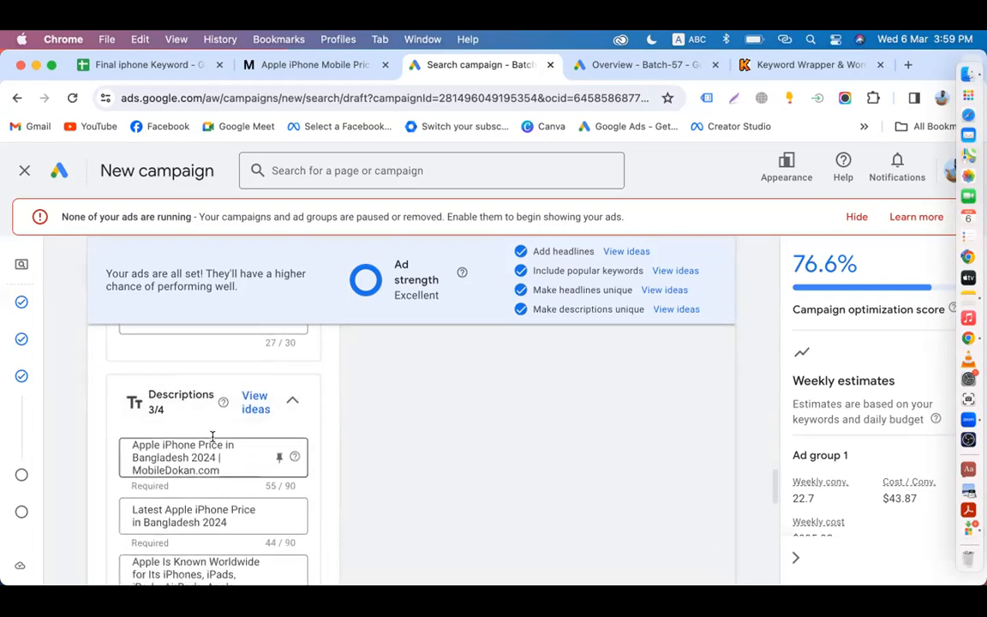
scroll(212, 437, down, 2)
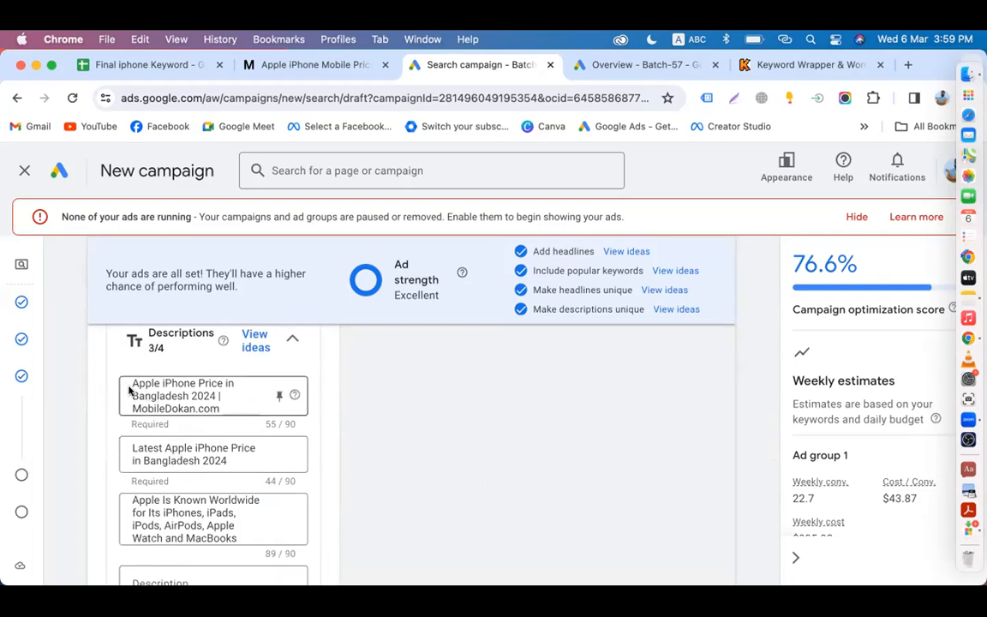
click(160, 388)
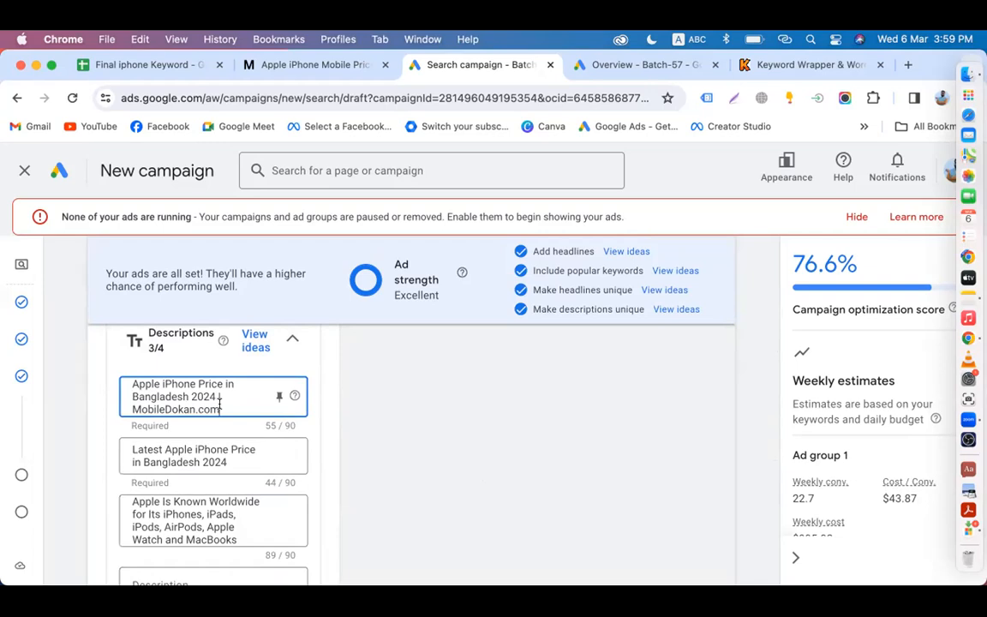
scroll(216, 409, up, 5)
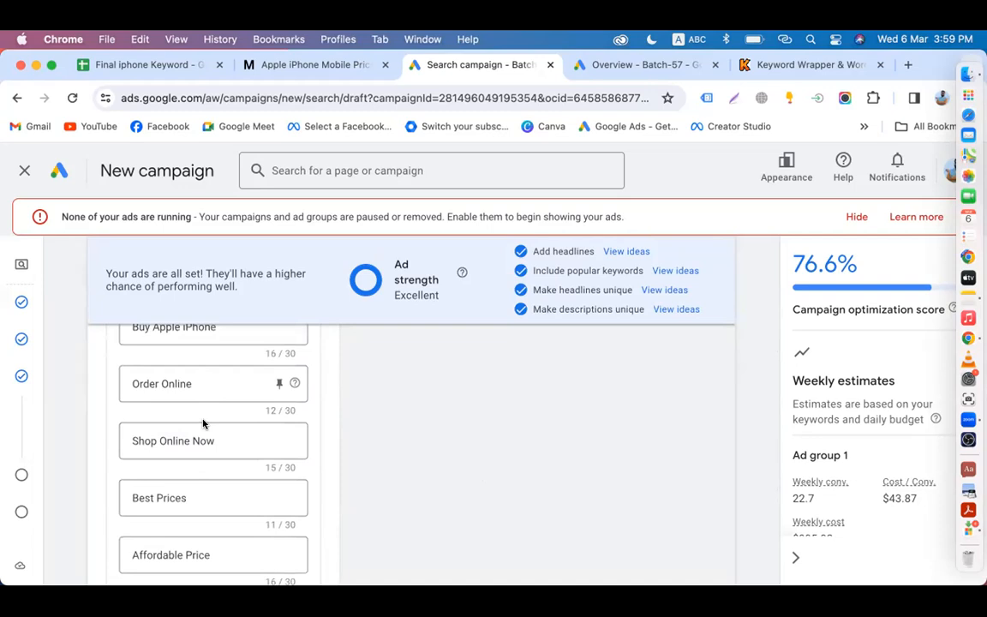
scroll(203, 423, down, 10)
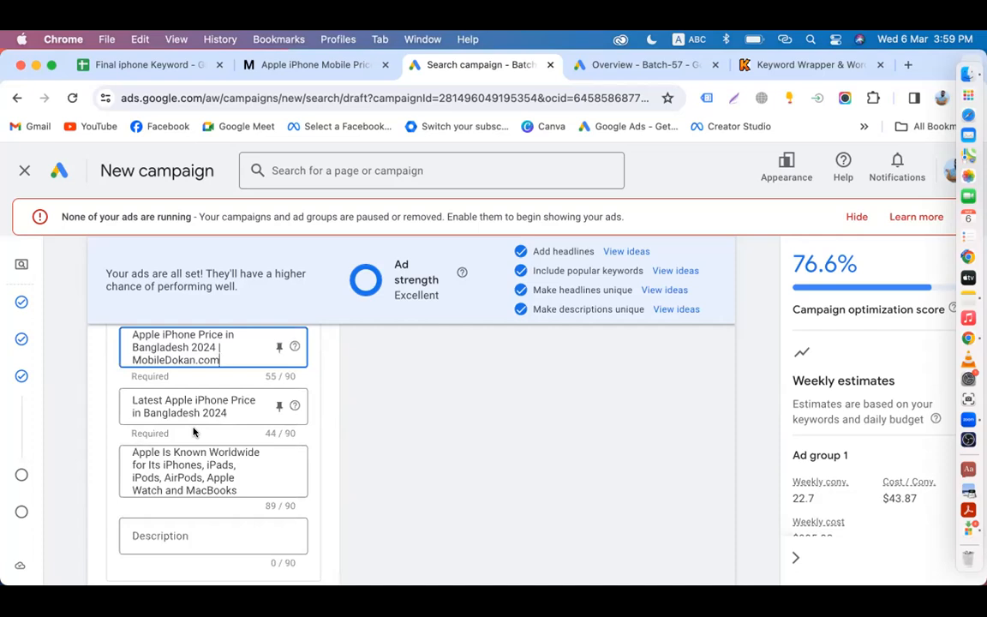
scroll(194, 433, down, 3)
click(174, 403)
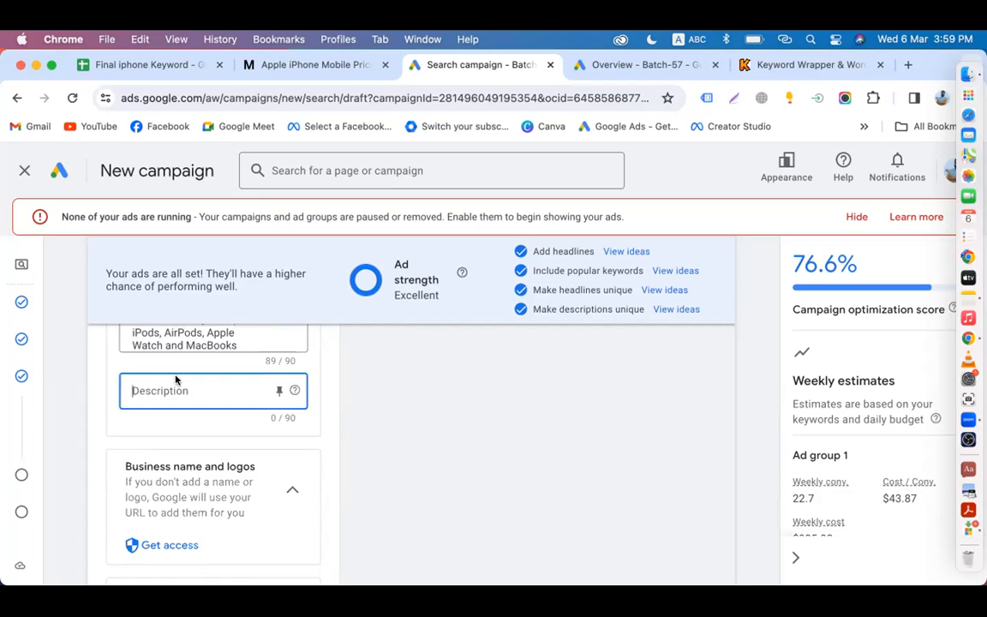
click(300, 64)
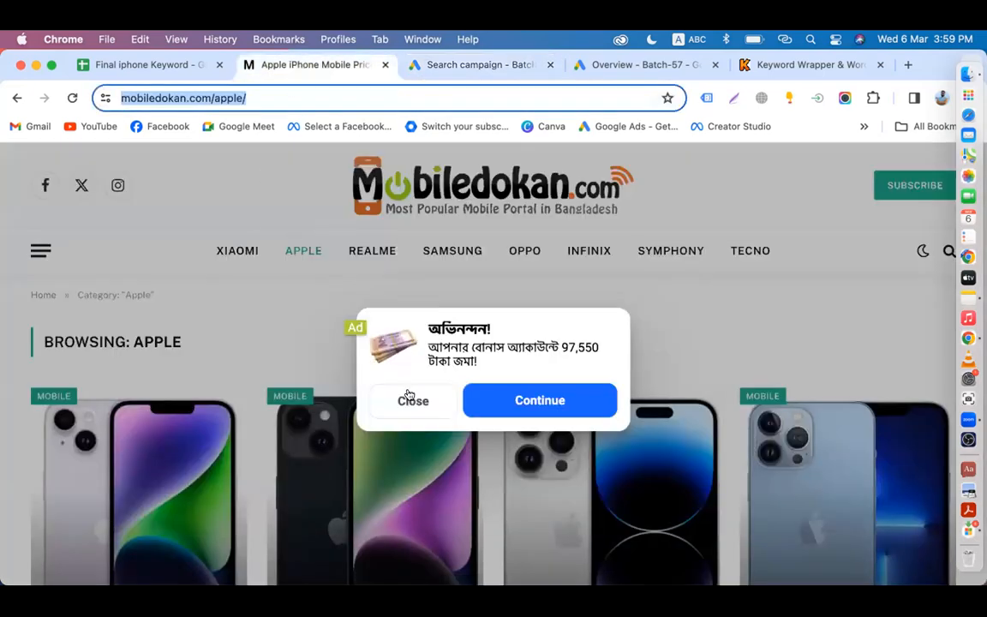
click(412, 401)
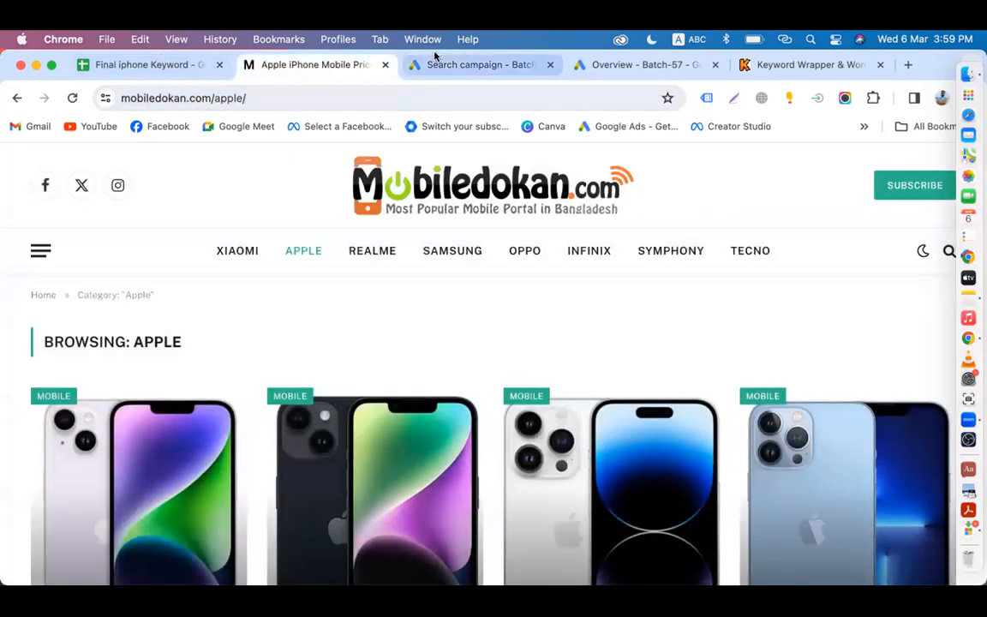
click(406, 56)
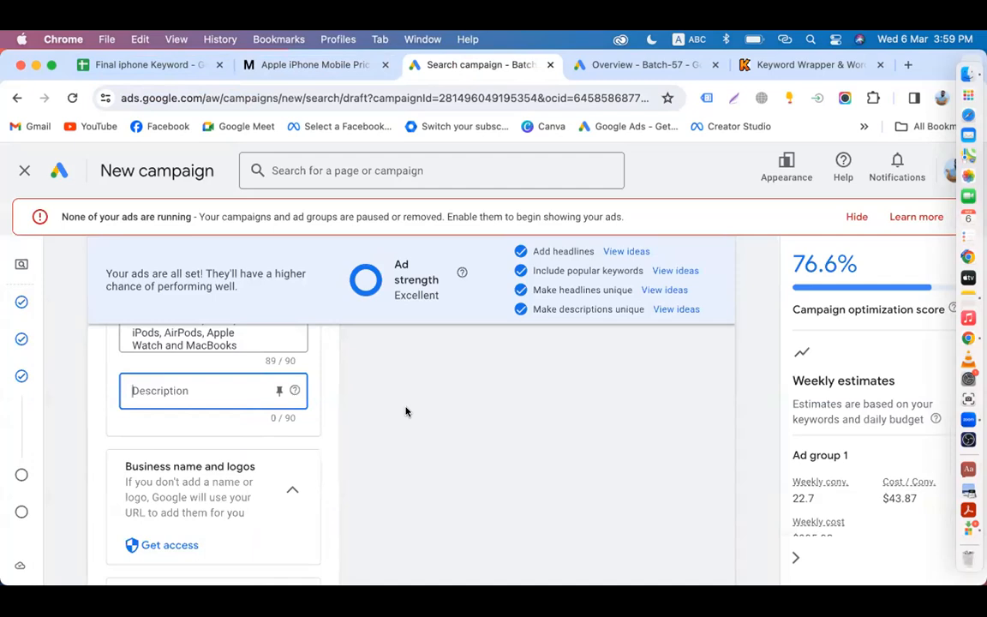
Step: Scroll to the Sitelinks card and open the Add sitelinks panel
scroll(406, 411, down, 5)
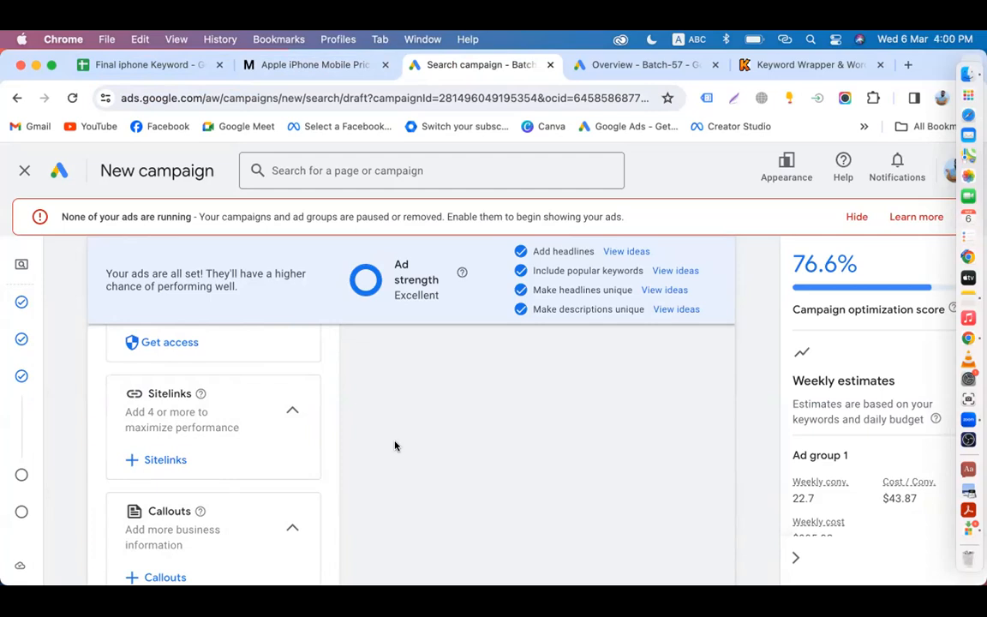
scroll(395, 444, down, 2)
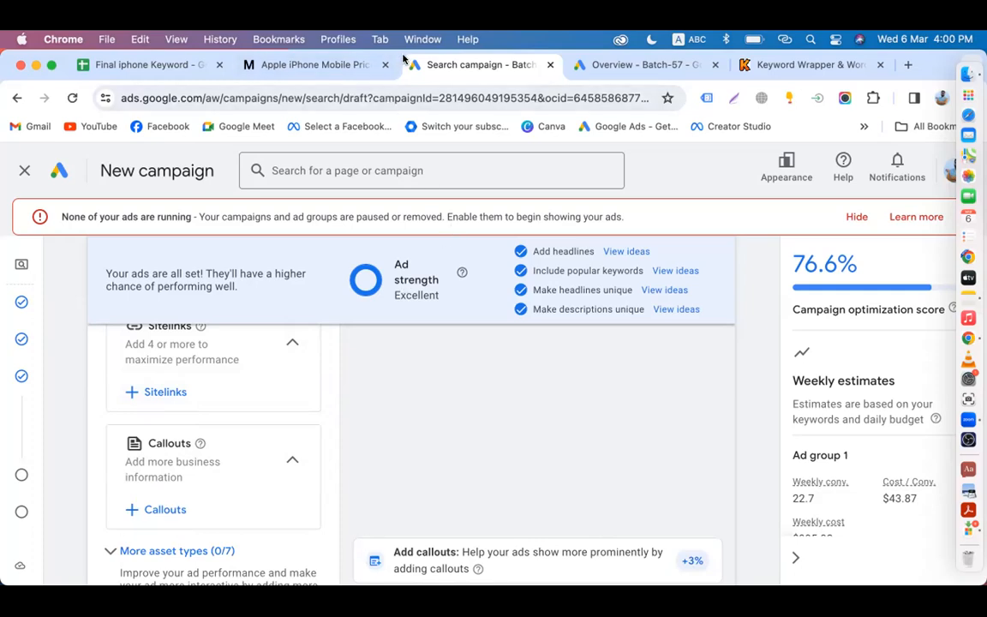
scroll(239, 400, down, 1)
scroll(238, 401, down, 5)
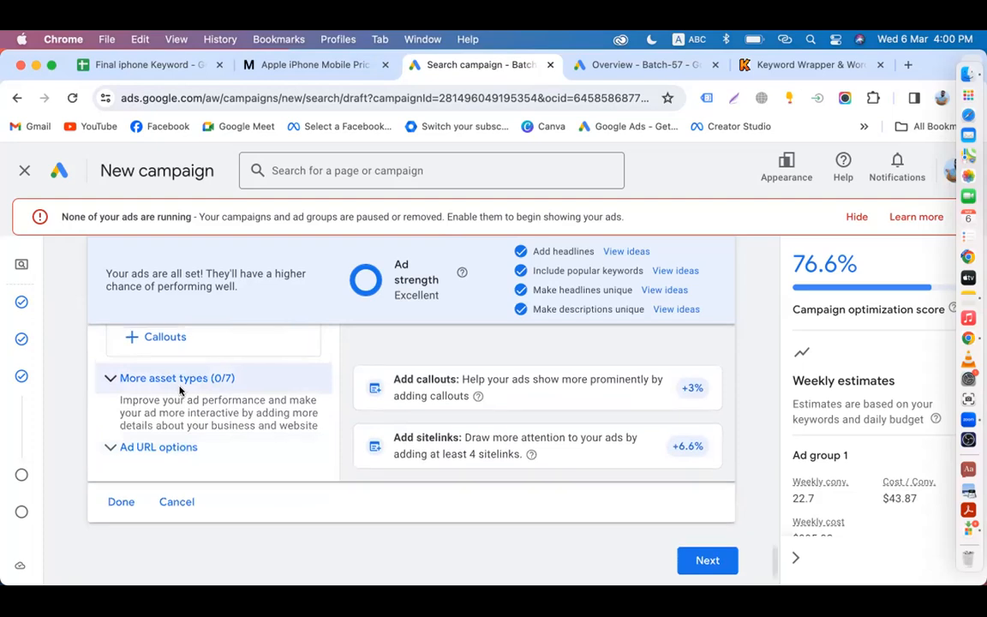
scroll(182, 390, up, 4)
click(160, 342)
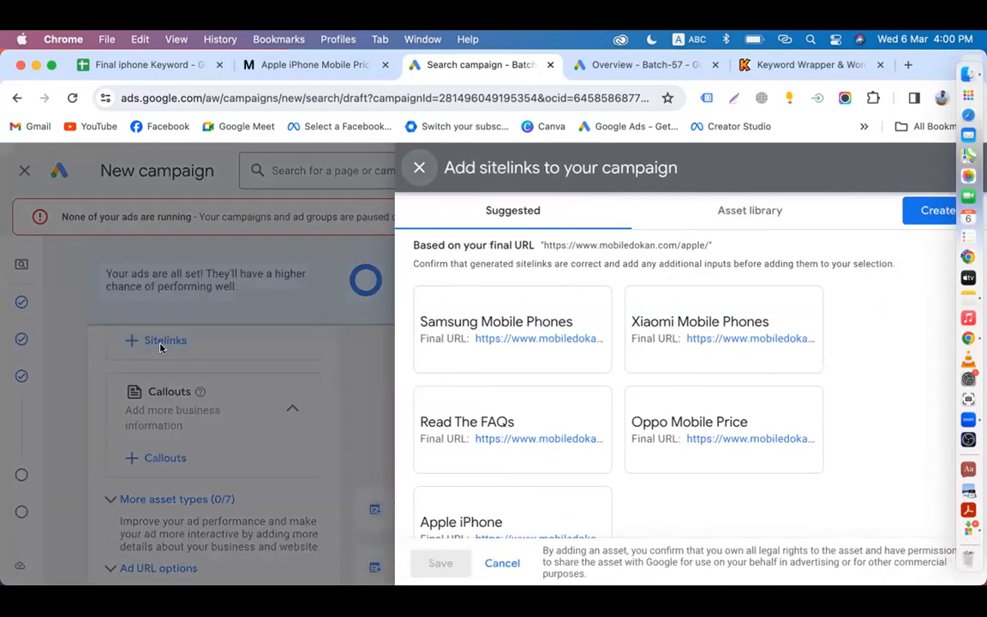
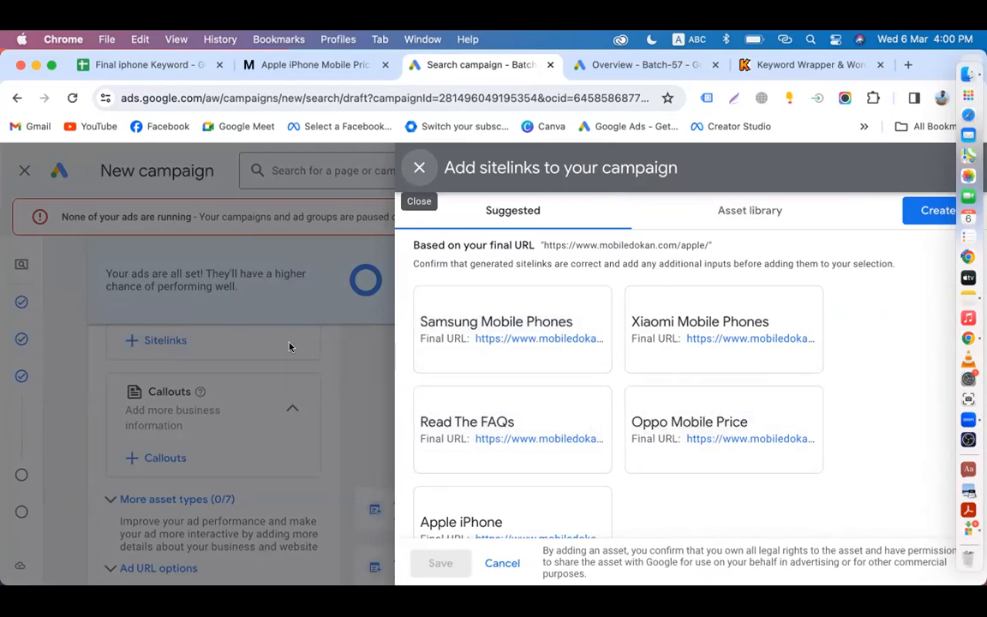
Step: Browse the previously saved sitelinks, then return to the suggested sitelinks
scroll(547, 375, down, 1)
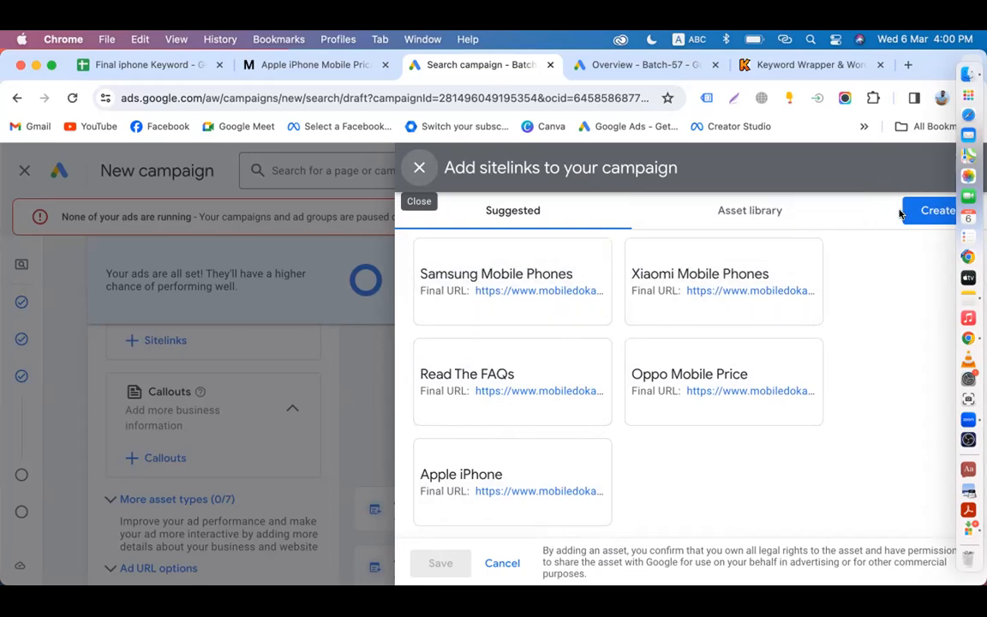
click(757, 209)
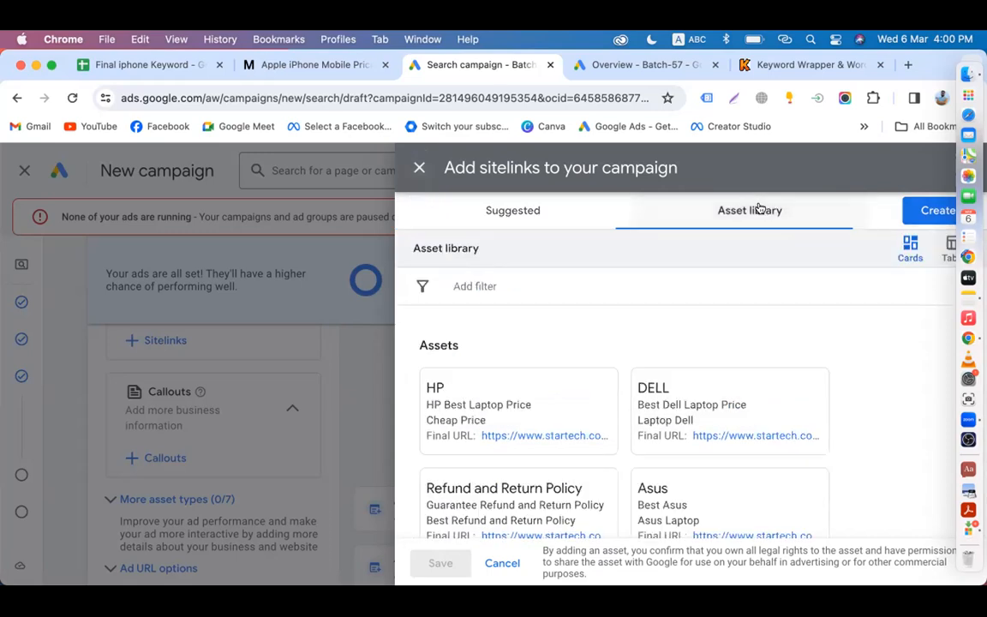
scroll(558, 492, down, 2)
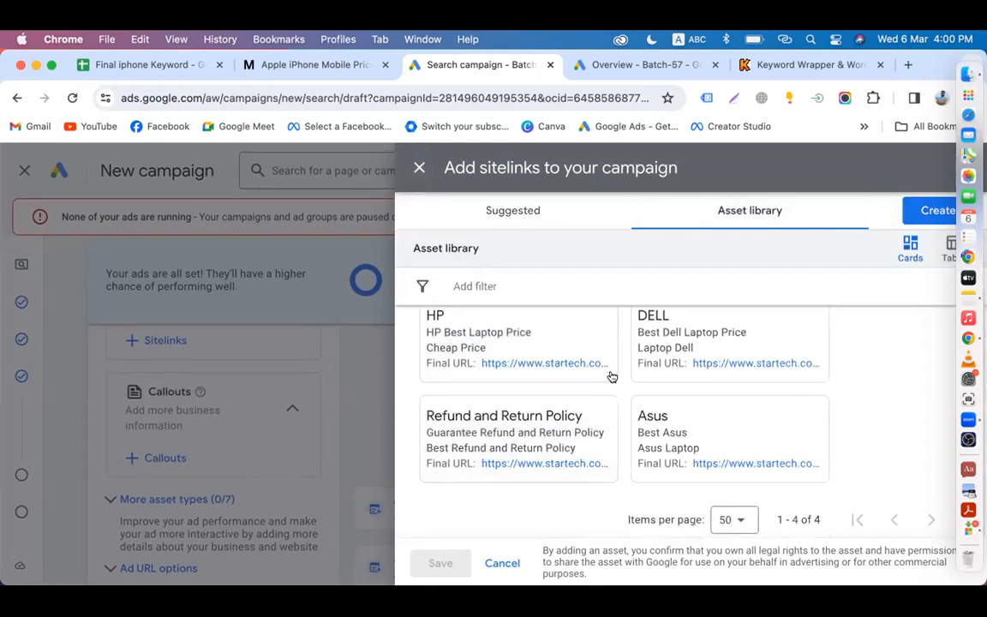
scroll(637, 388, up, 2)
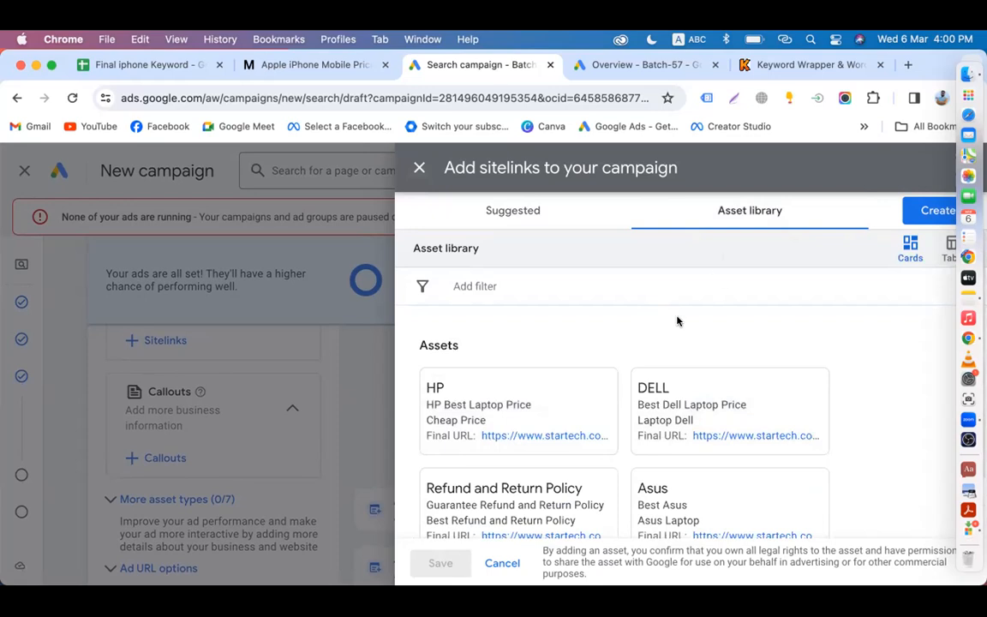
click(513, 210)
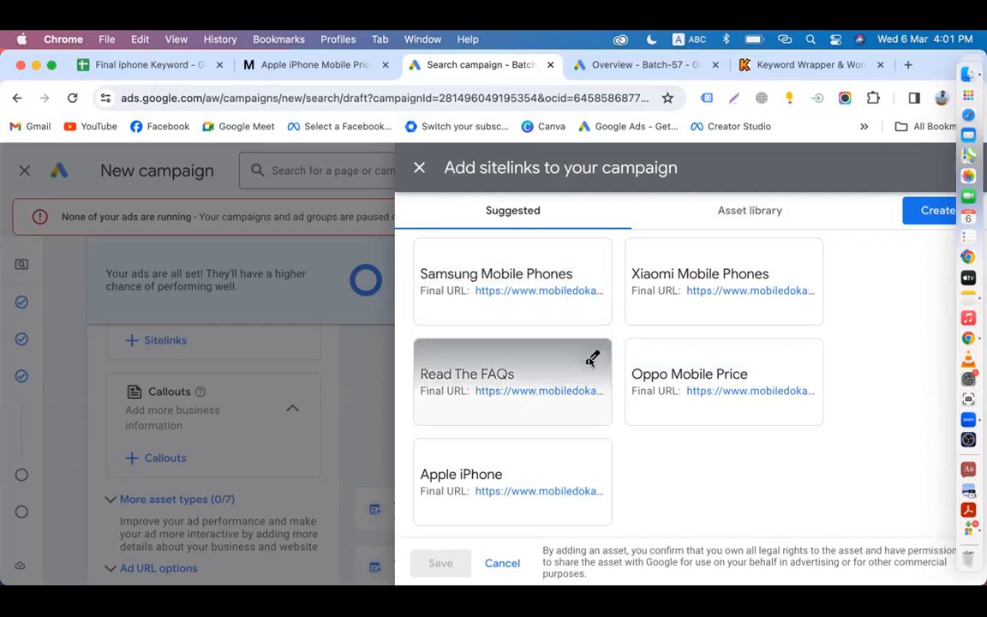
Step: Create the Samsung Mobile Phones and Xiaomi Mobile Phones sitelinks from the suggestions
click(589, 307)
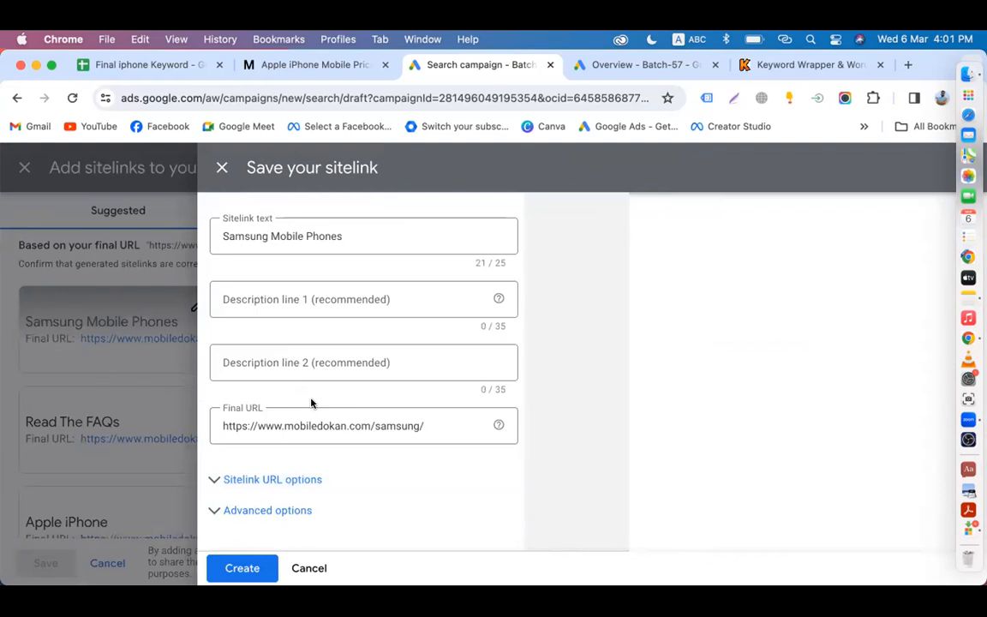
click(239, 568)
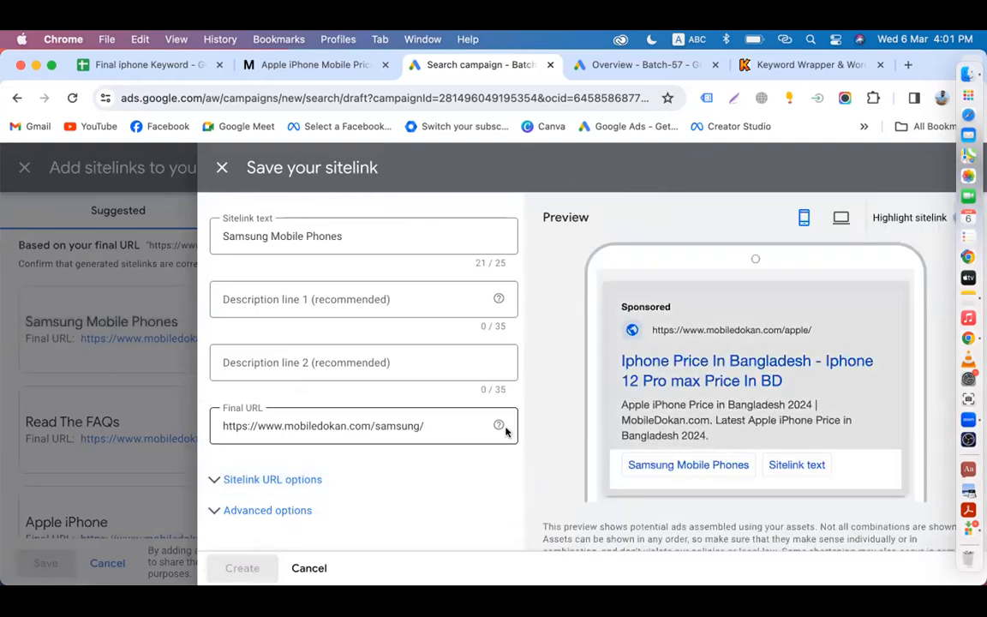
scroll(415, 408, down, 1)
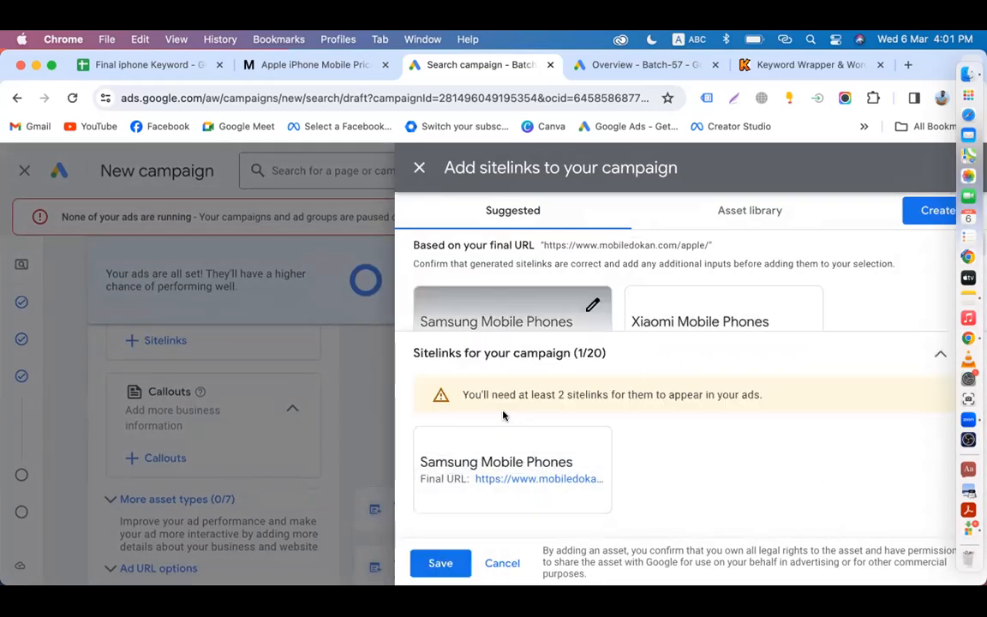
click(718, 306)
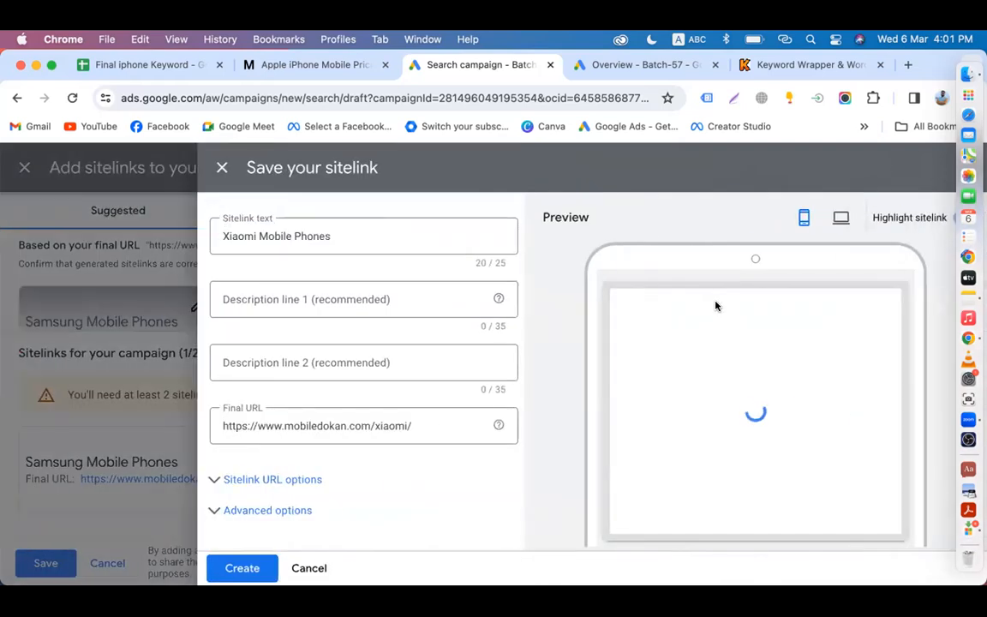
click(237, 568)
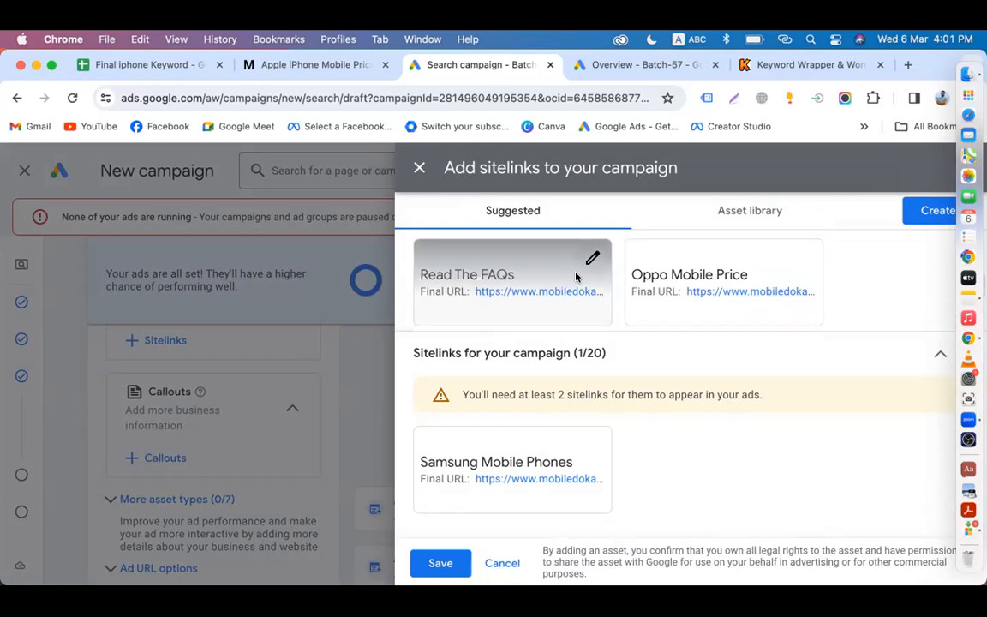
Step: Create the Read The FAQs and Apple iPhone sitelinks and save all four
click(567, 276)
scroll(290, 467, down, 1)
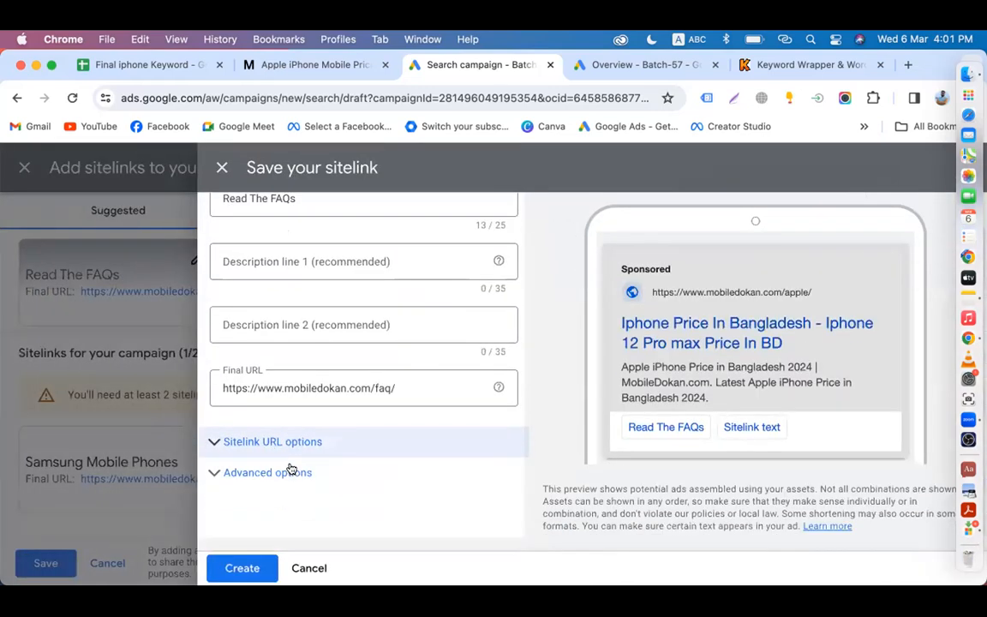
click(233, 569)
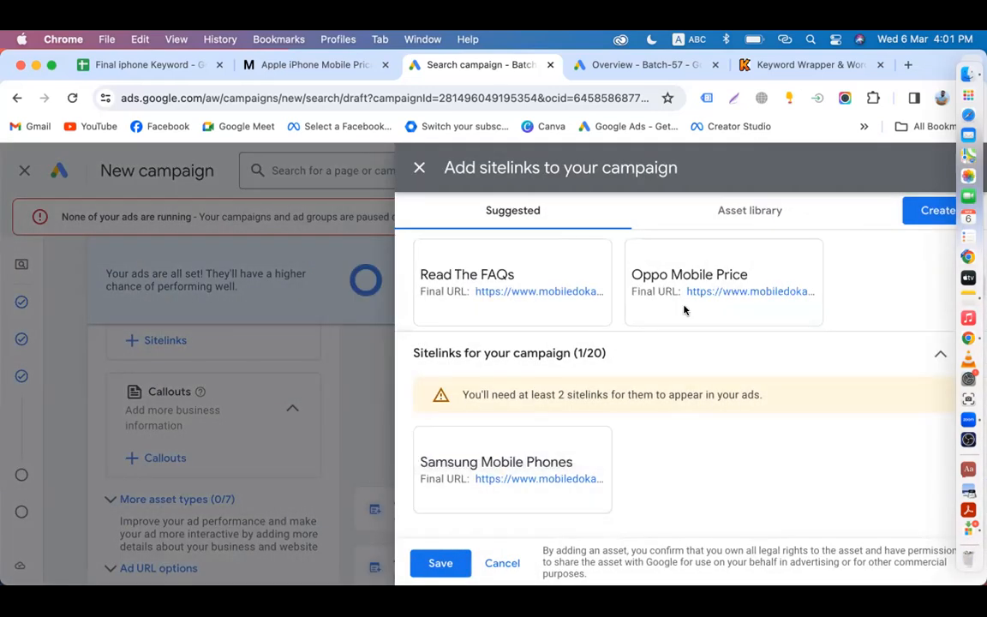
scroll(716, 290, down, 1)
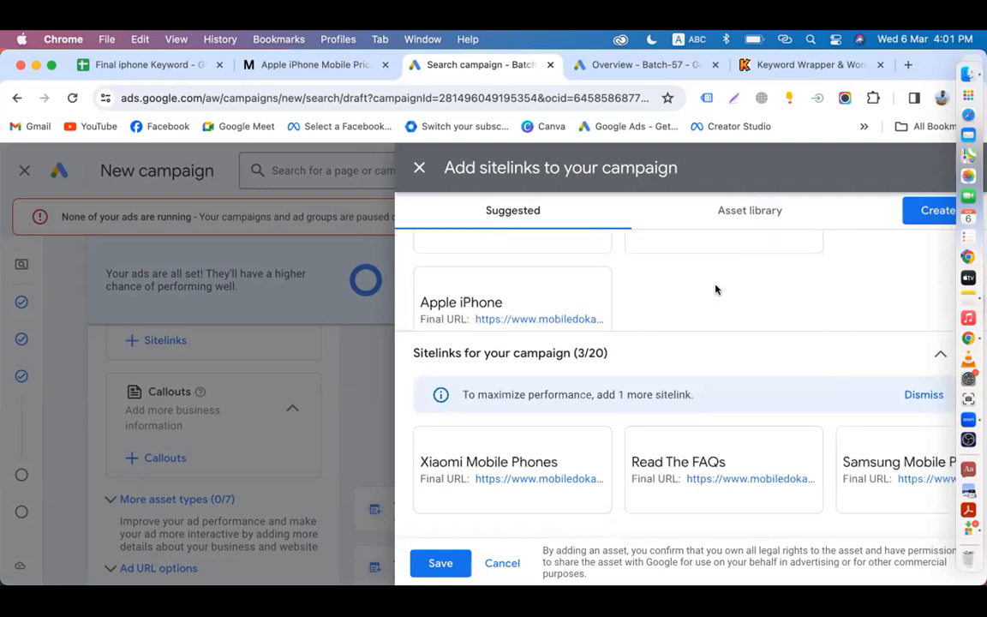
click(498, 290)
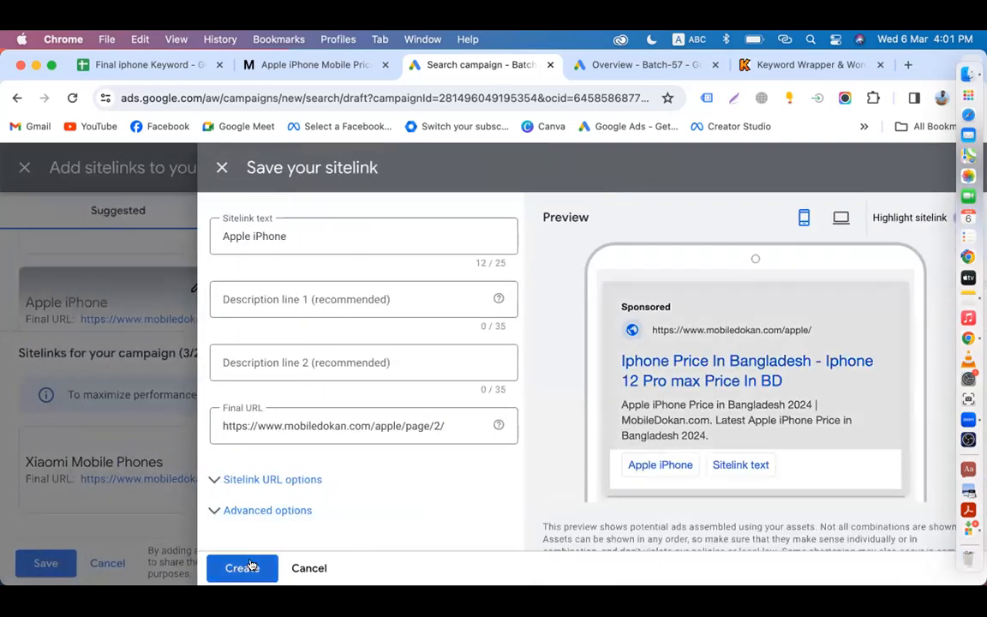
click(250, 568)
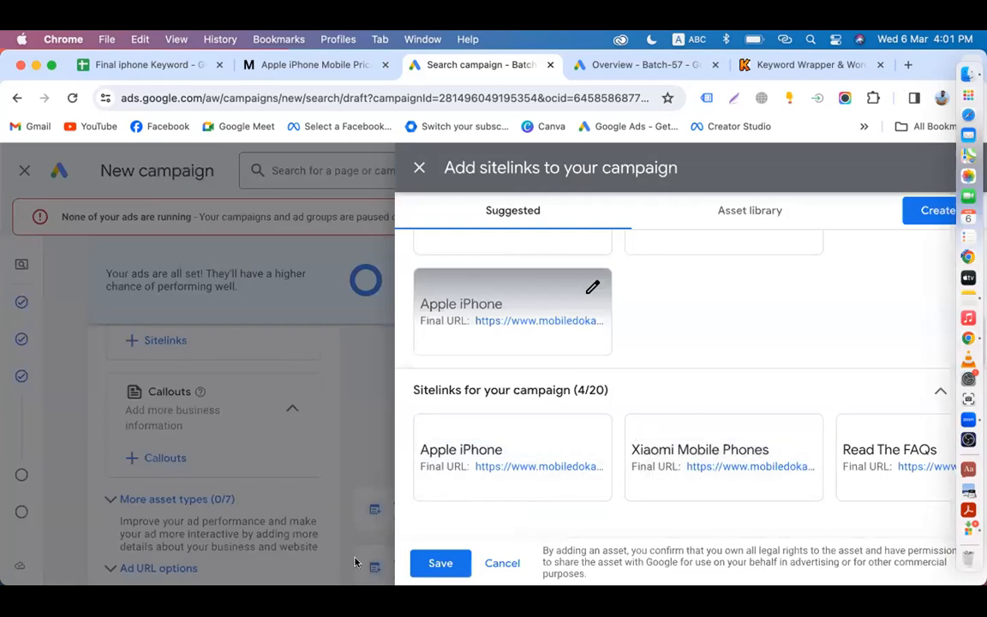
click(439, 563)
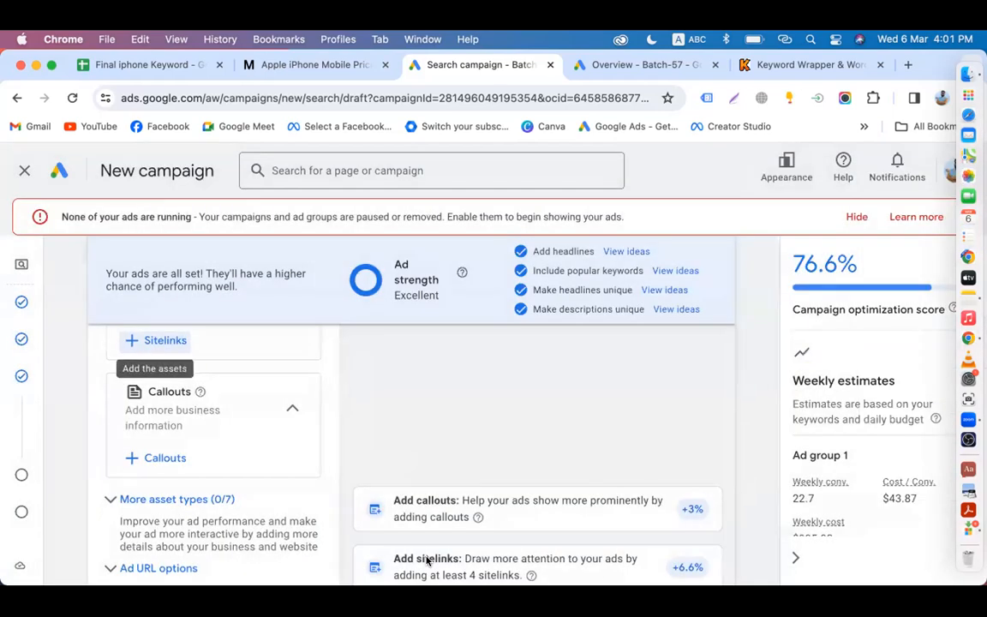
Step: Select all five existing callouts, including 24/7 Customer Service and Price Match Gurantee, and apply them
scroll(427, 561, up, 1)
scroll(428, 561, down, 3)
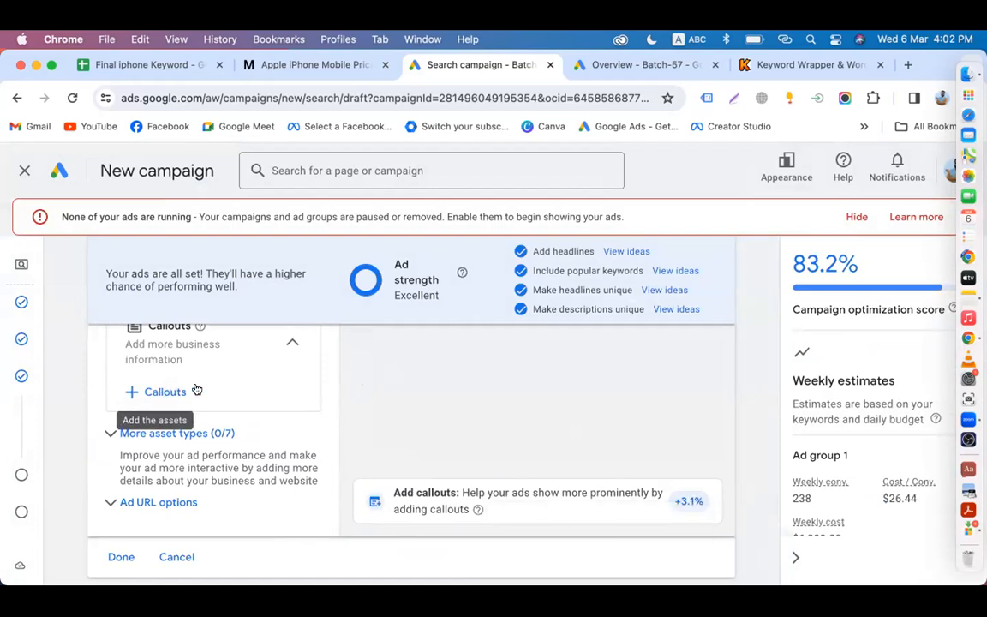
click(159, 395)
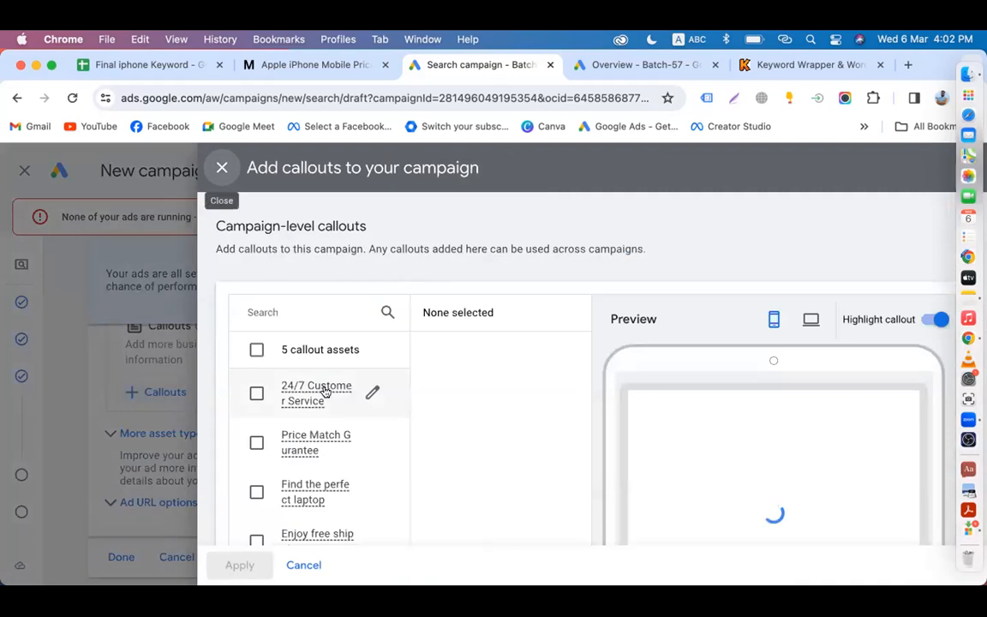
scroll(429, 434, down, 3)
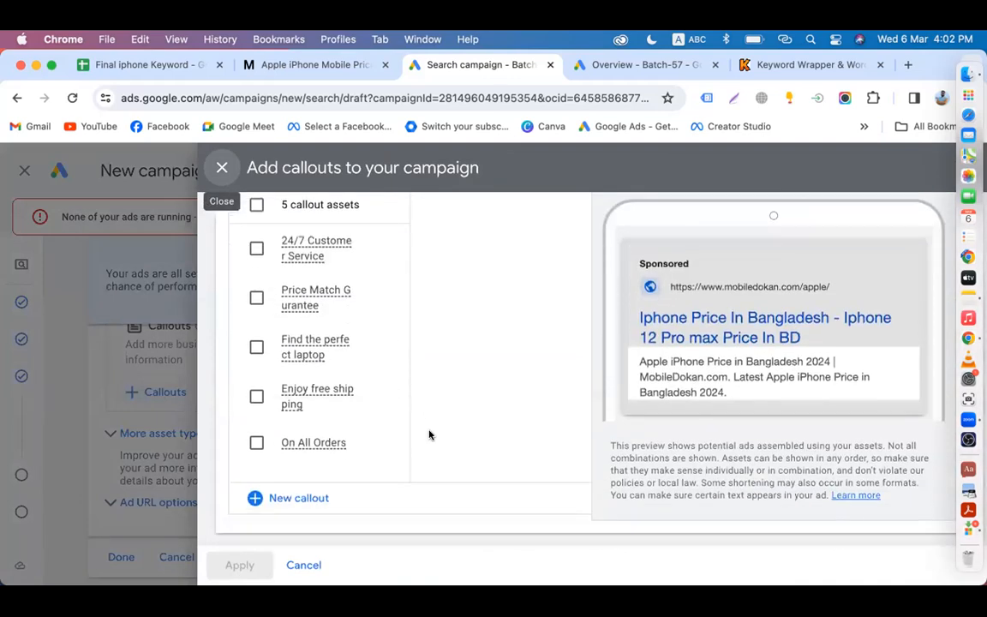
scroll(429, 435, up, 3)
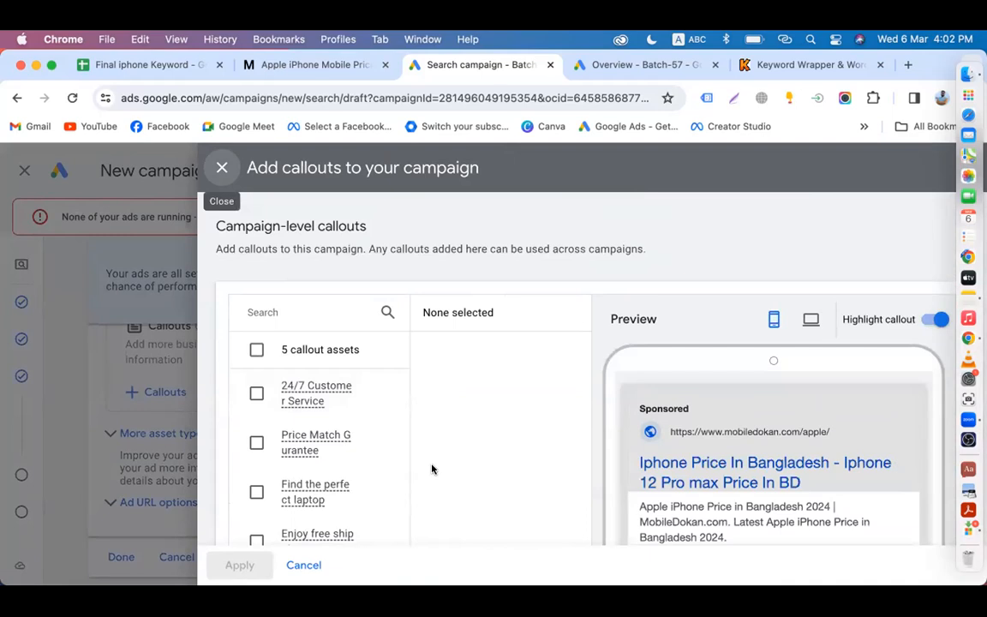
scroll(275, 412, down, 3)
scroll(275, 414, up, 2)
scroll(275, 414, up, 1)
click(258, 349)
scroll(260, 429, down, 5)
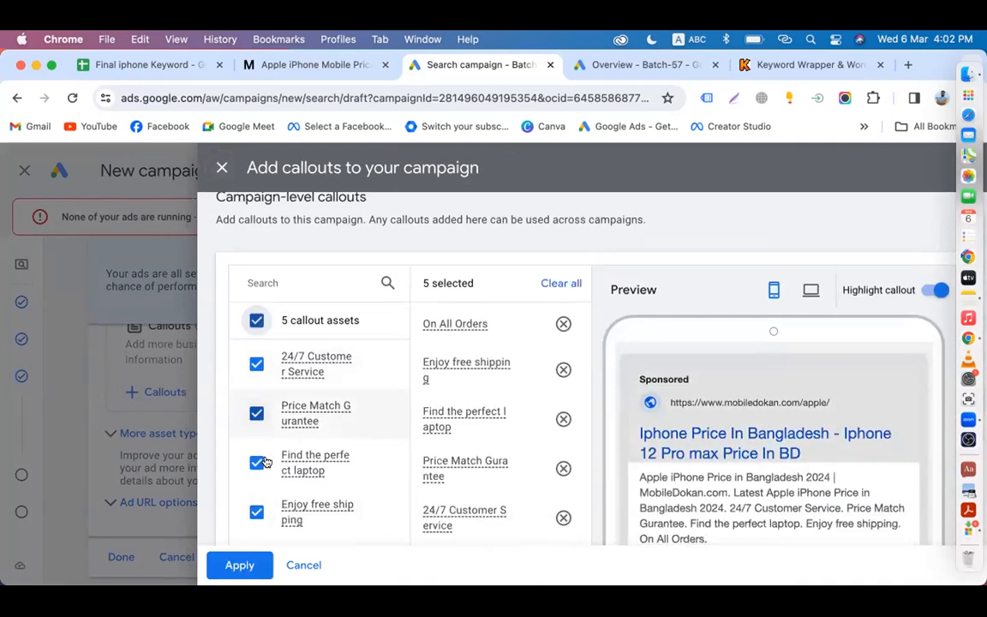
click(236, 569)
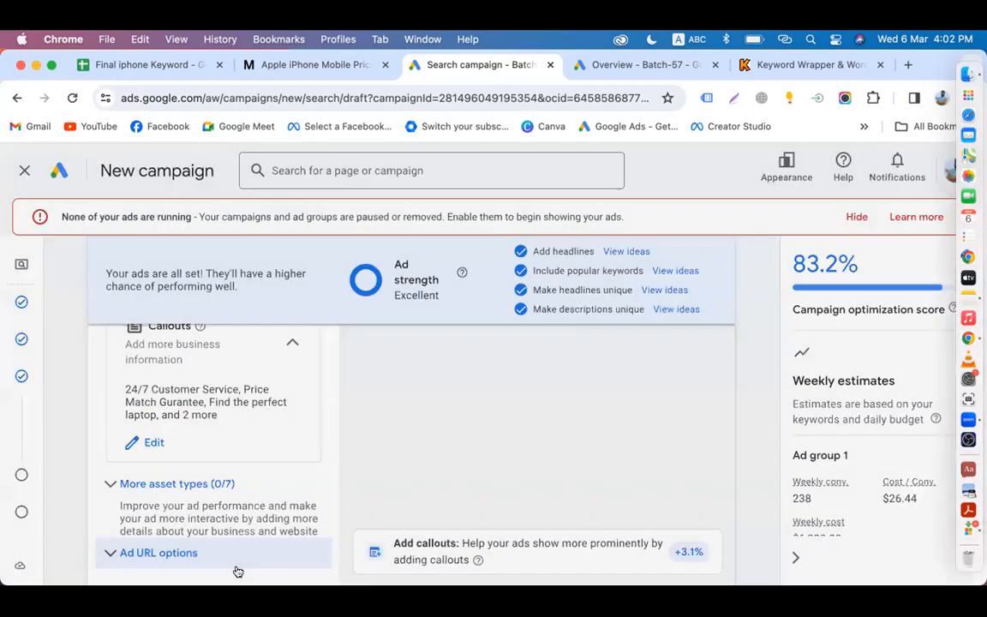
Step: Expand More asset types and look through Promotions, Prices, Calls and the other options
scroll(441, 464, up, 2)
scroll(441, 463, up, 2)
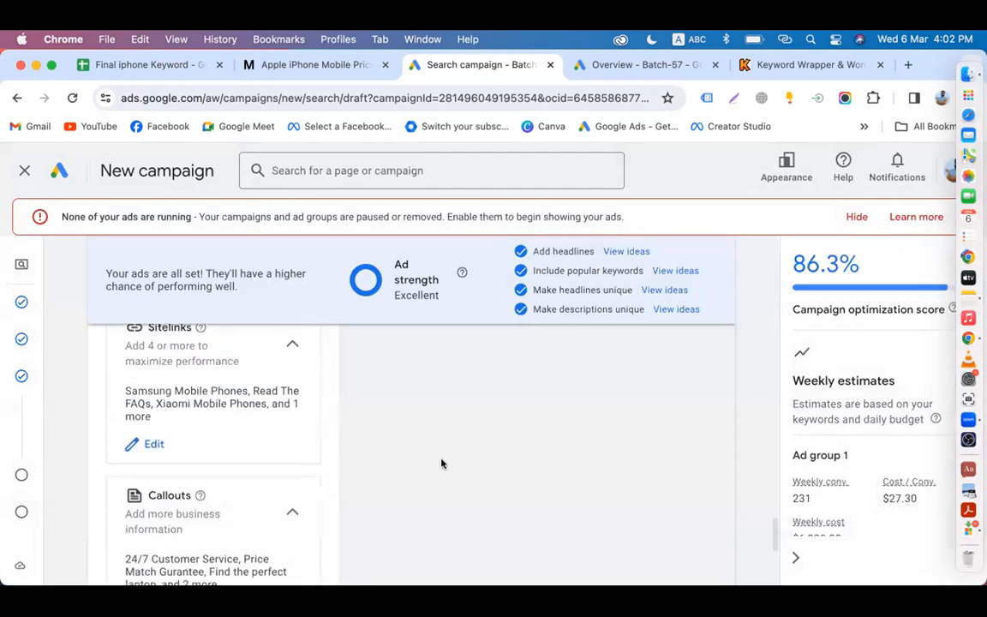
scroll(502, 460, down, 5)
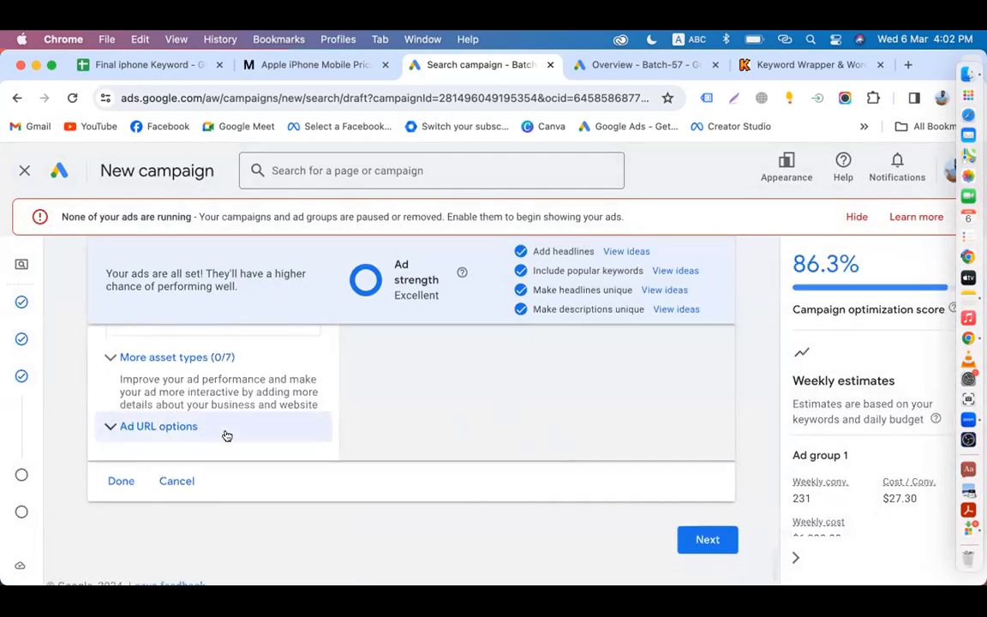
scroll(214, 429, up, 2)
click(173, 420)
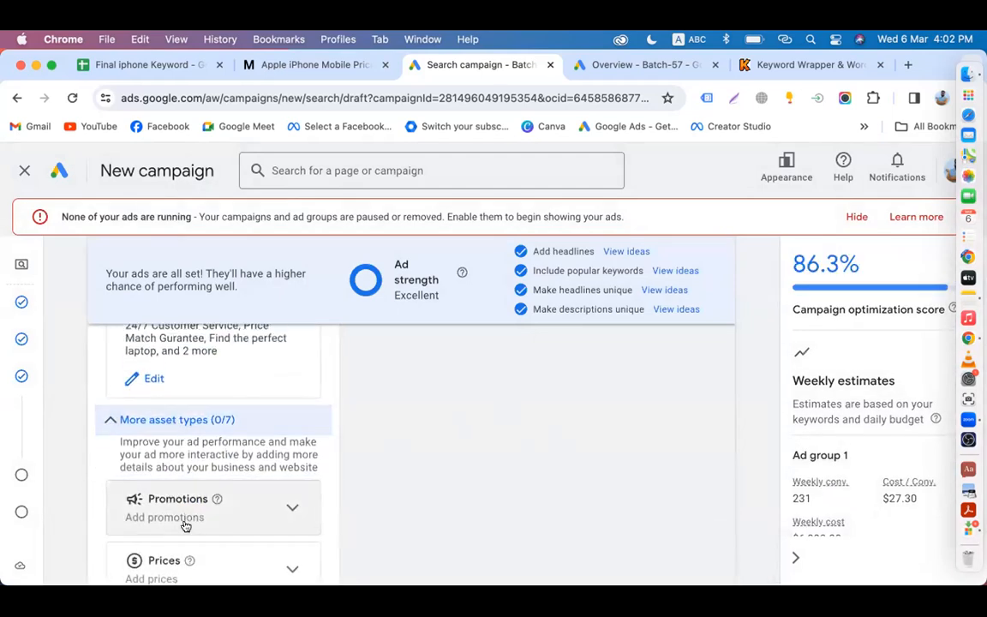
scroll(190, 547, down, 3)
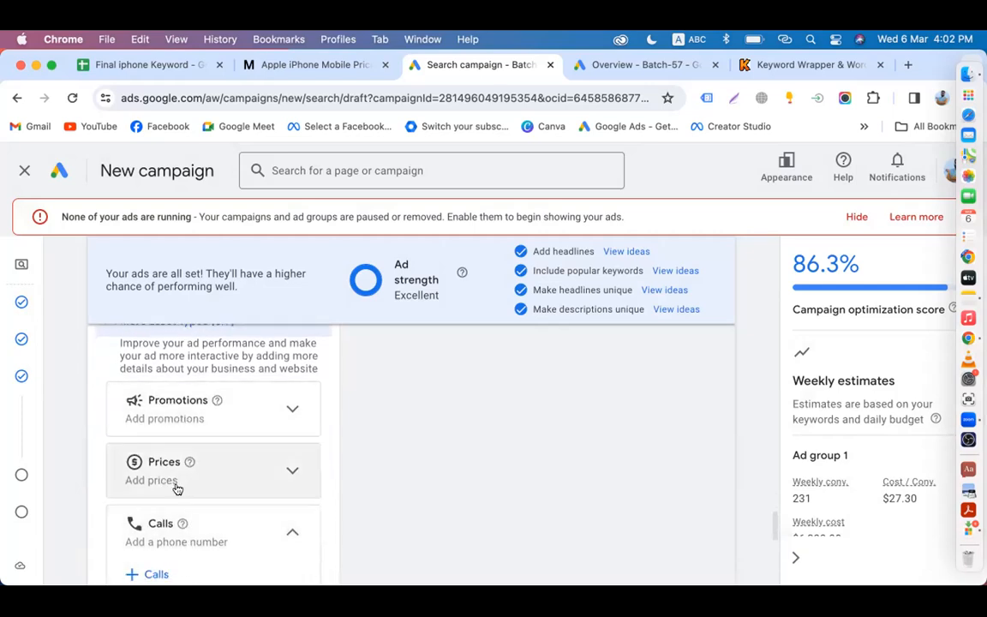
scroll(180, 463, down, 4)
scroll(176, 532, down, 2)
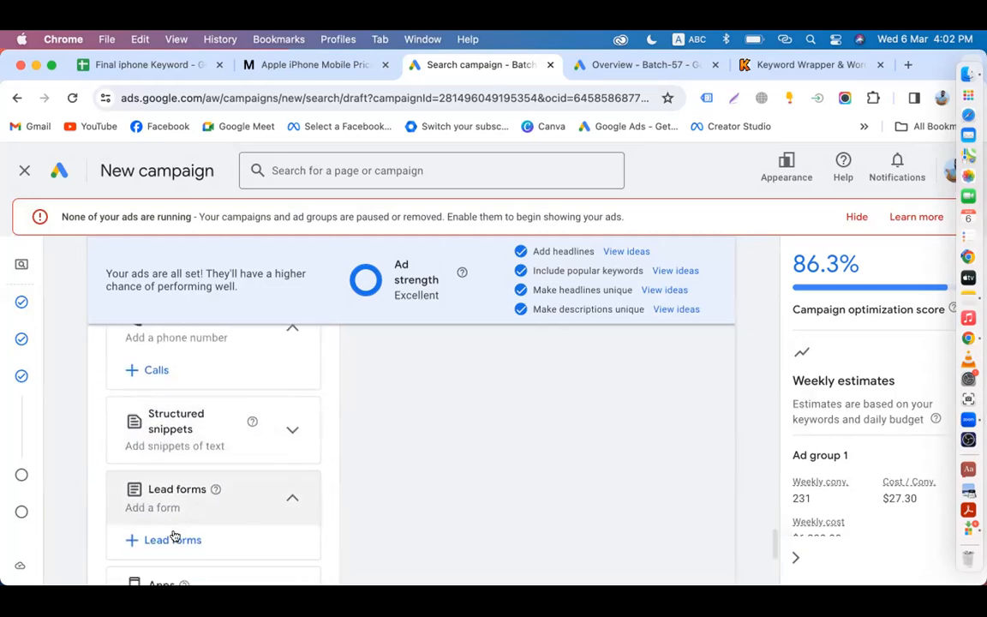
scroll(183, 503, up, 8)
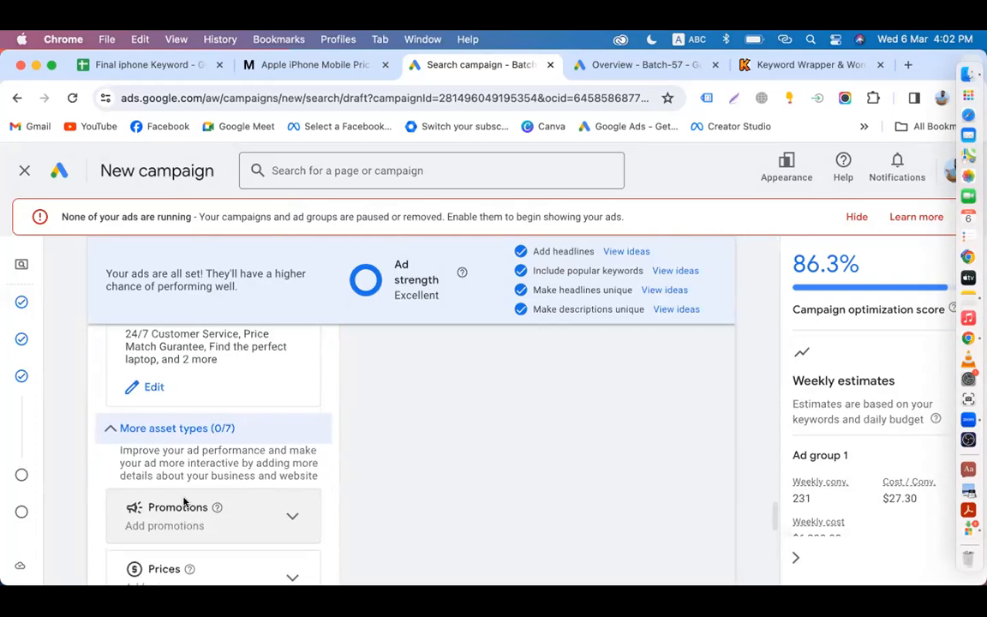
scroll(184, 503, up, 3)
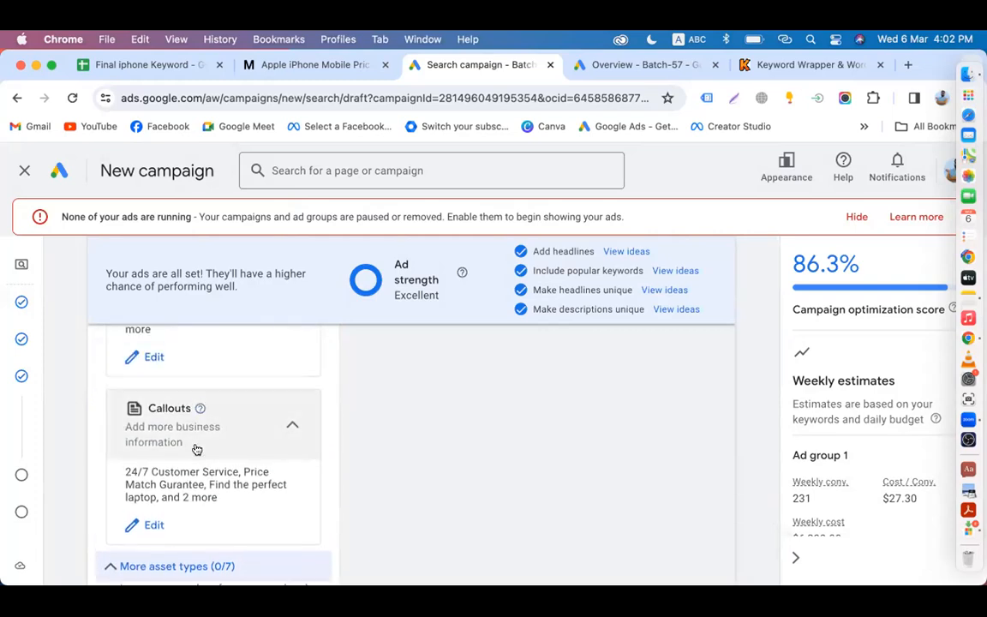
scroll(201, 464, up, 8)
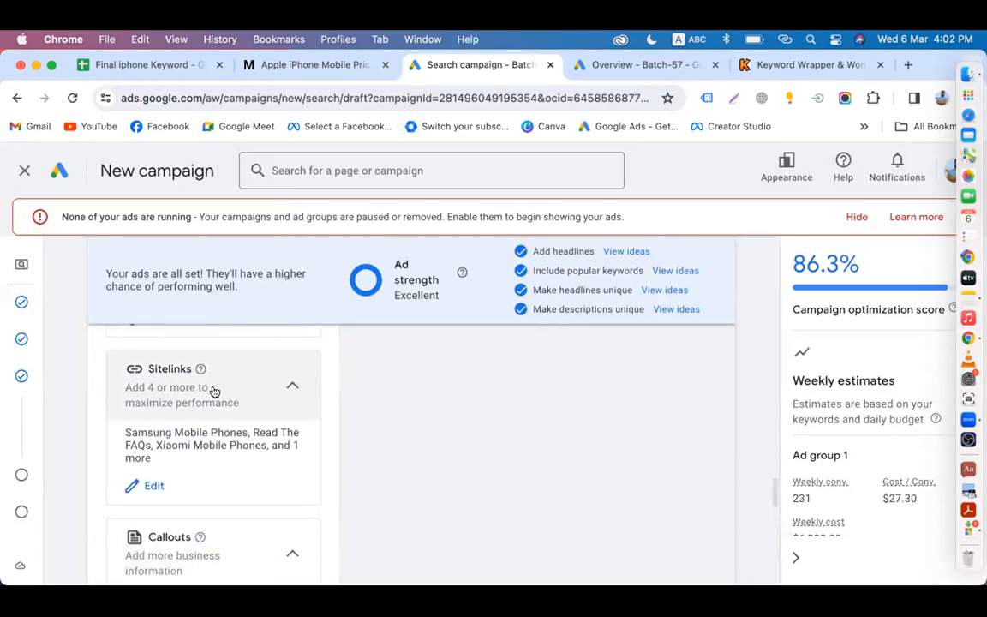
scroll(215, 390, up, 7)
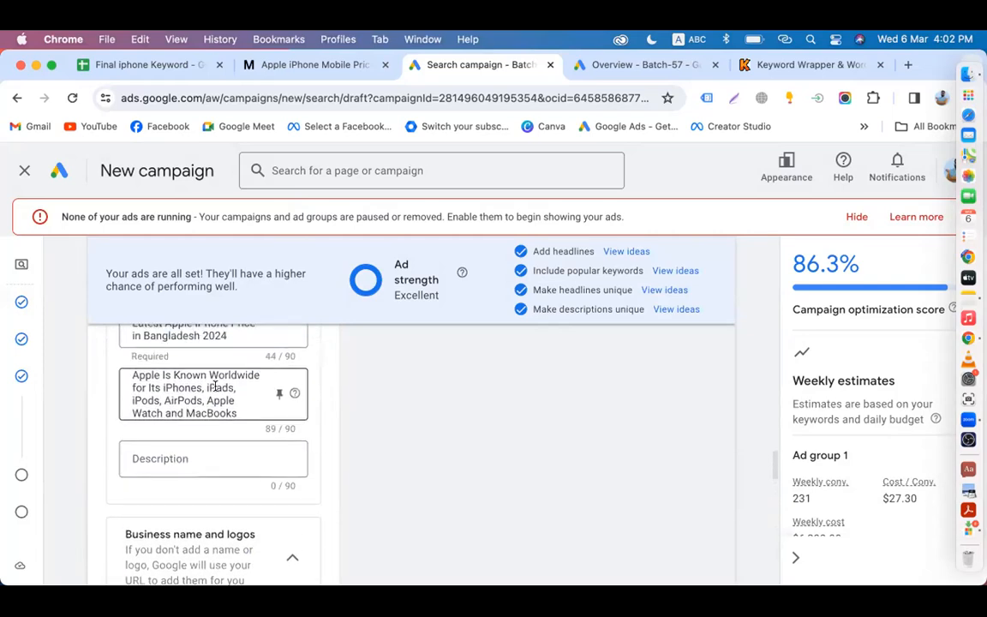
scroll(215, 392, up, 6)
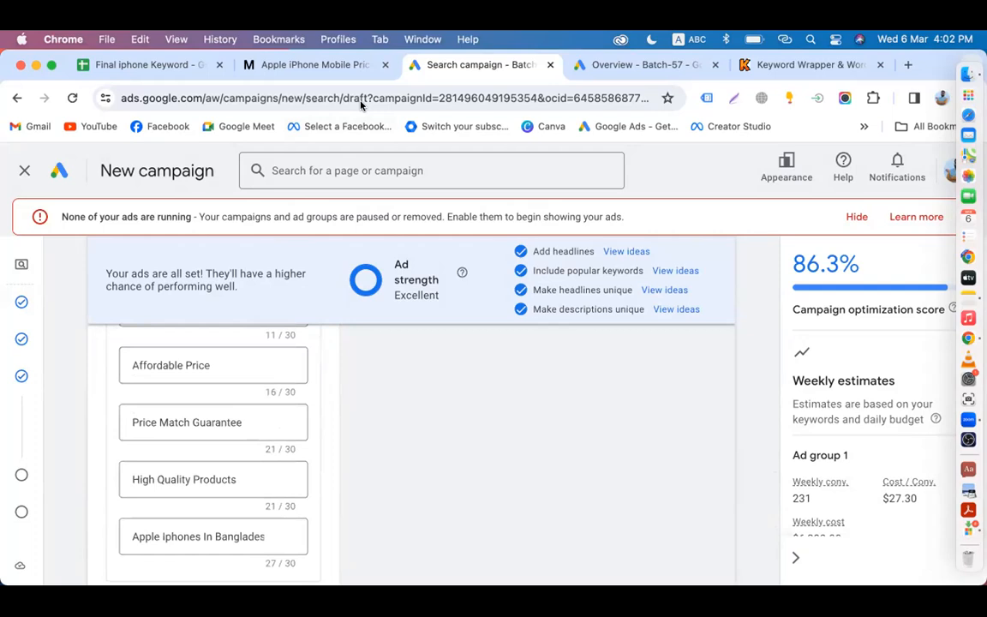
Step: Expand the Promotions card to reveal the option for adding a promotion
scroll(412, 467, down, 10)
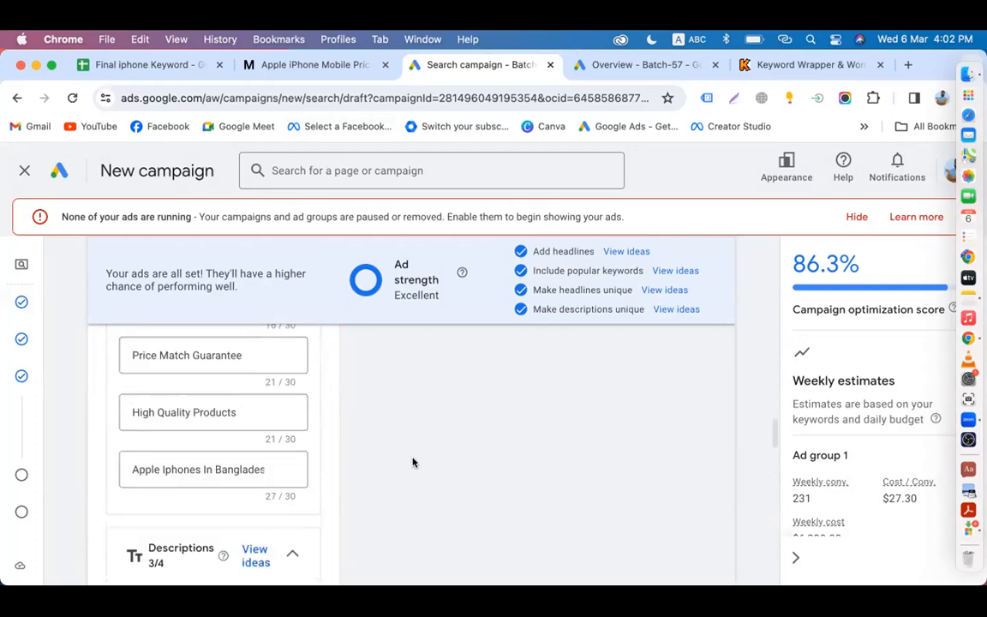
scroll(191, 420, down, 5)
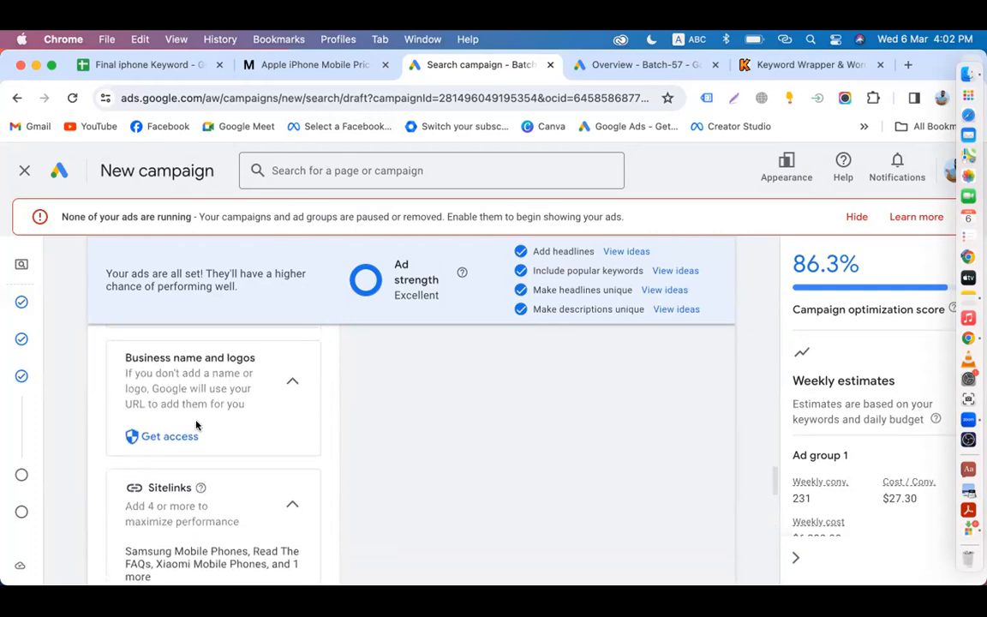
scroll(190, 419, down, 8)
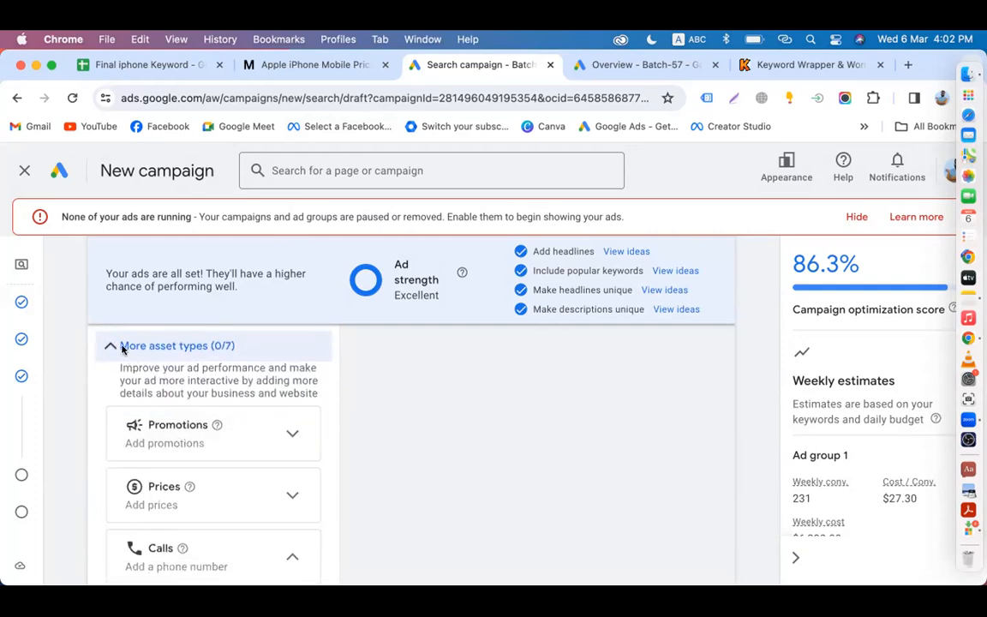
click(123, 347)
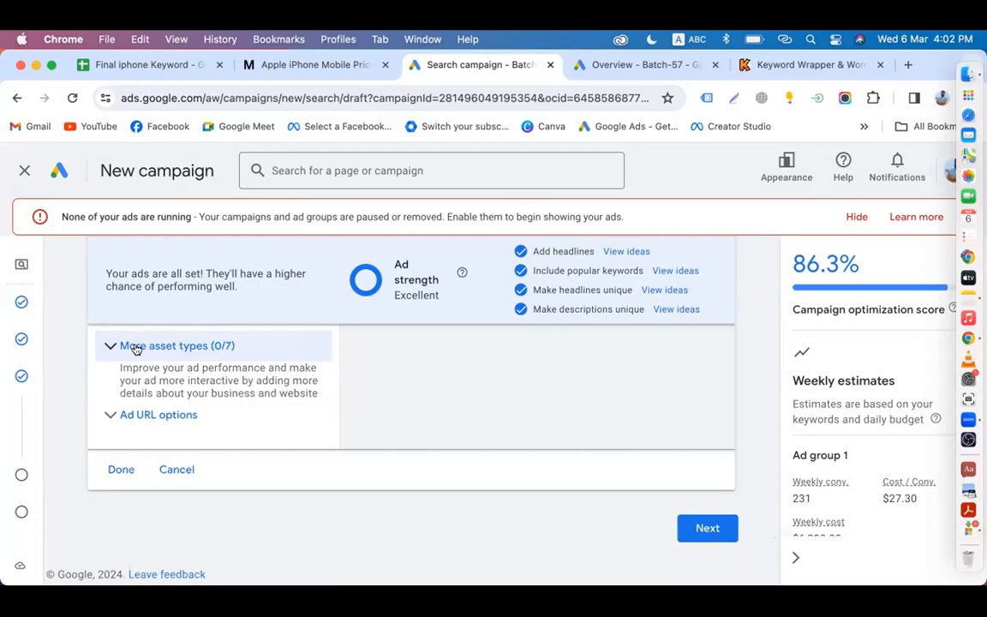
click(135, 347)
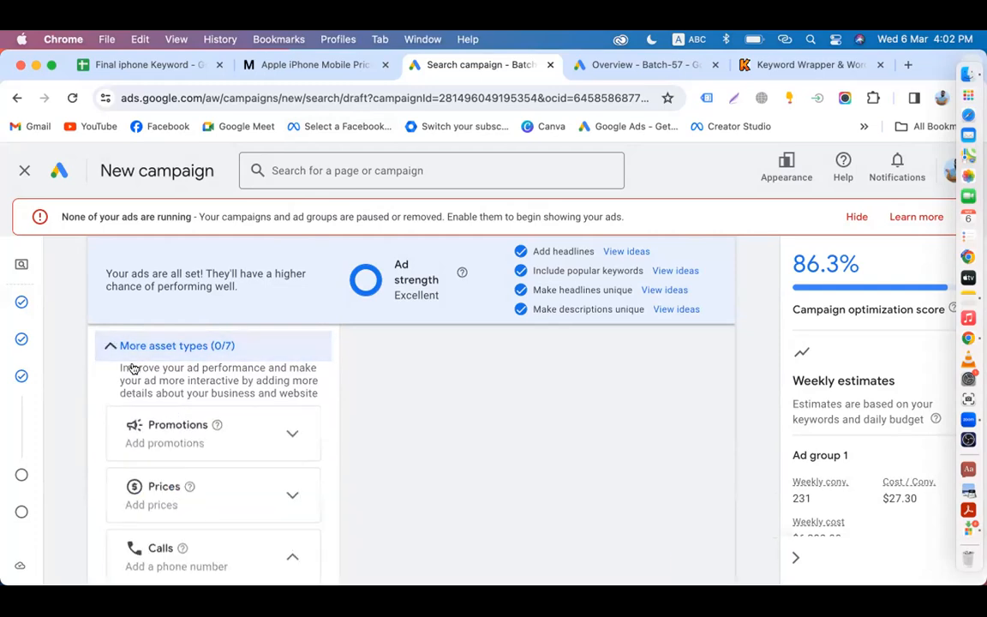
click(182, 442)
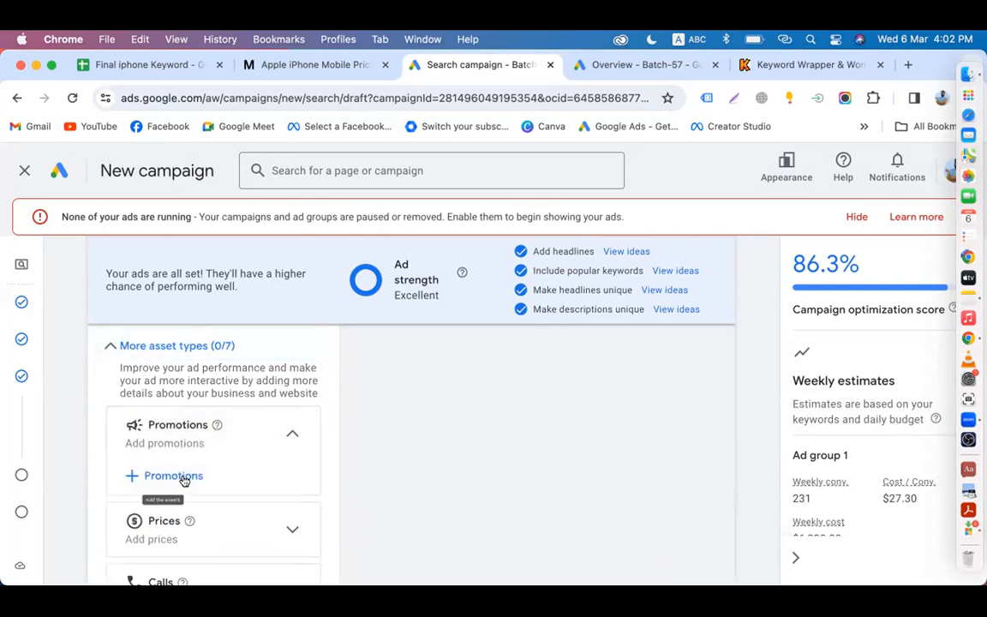
Step: Open the Add promotions dialog and choose Ramadan as the promotion occasion
click(183, 479)
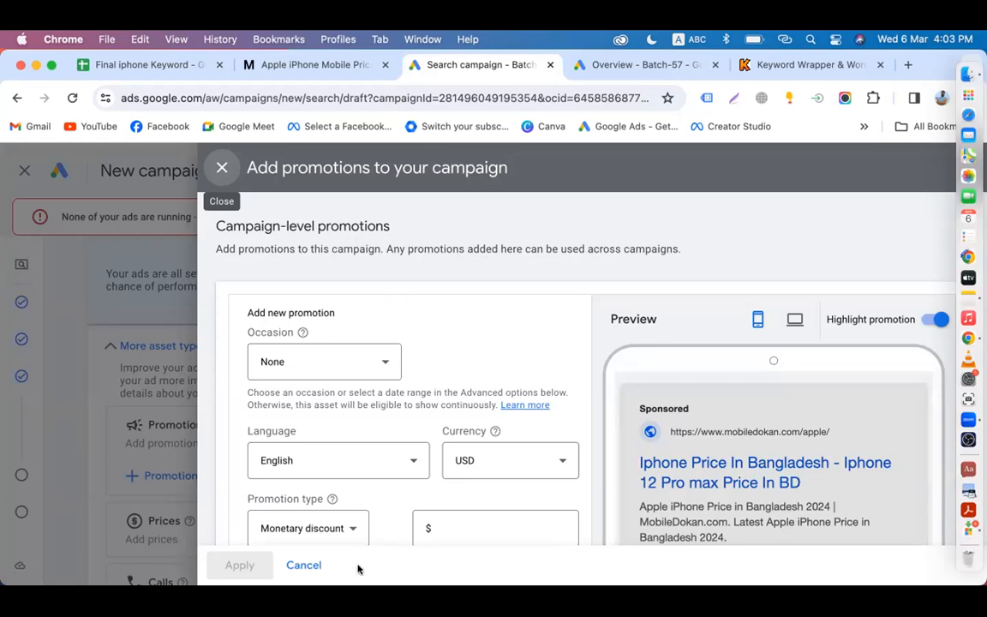
scroll(737, 420, down, 2)
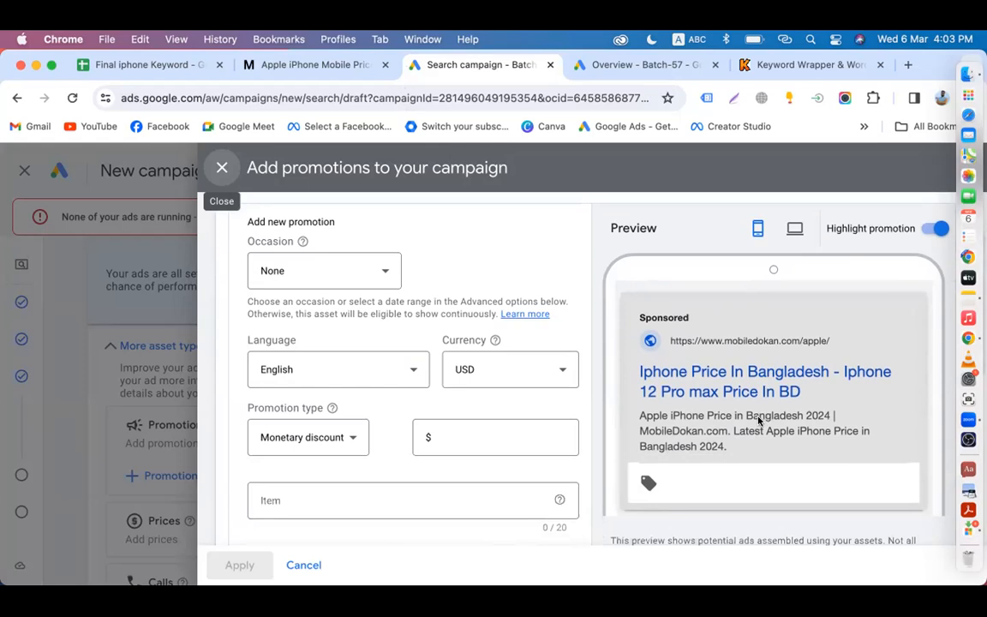
scroll(430, 436, up, 2)
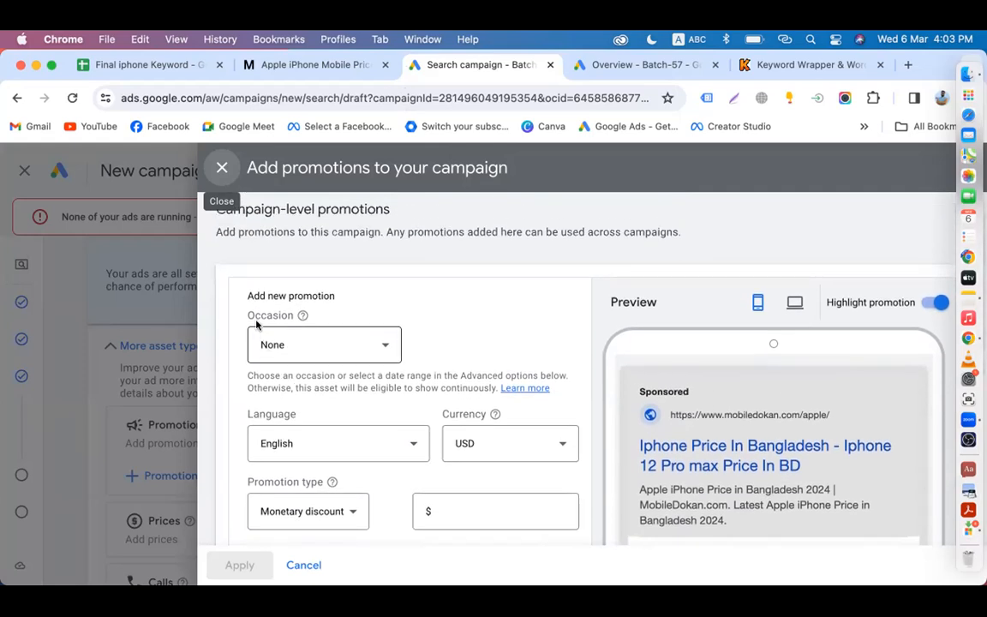
click(331, 355)
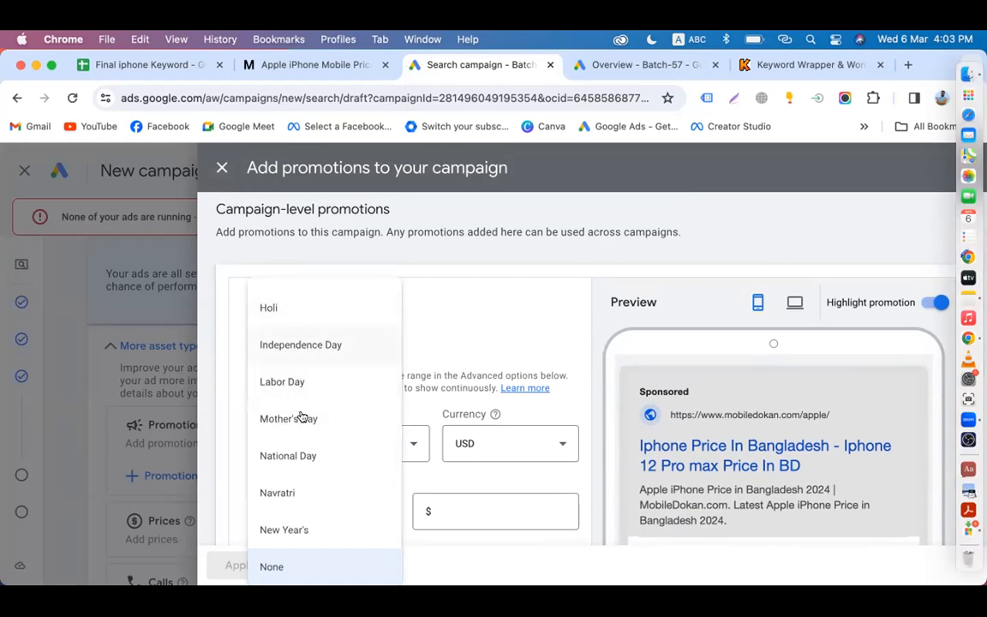
scroll(300, 452, down, 4)
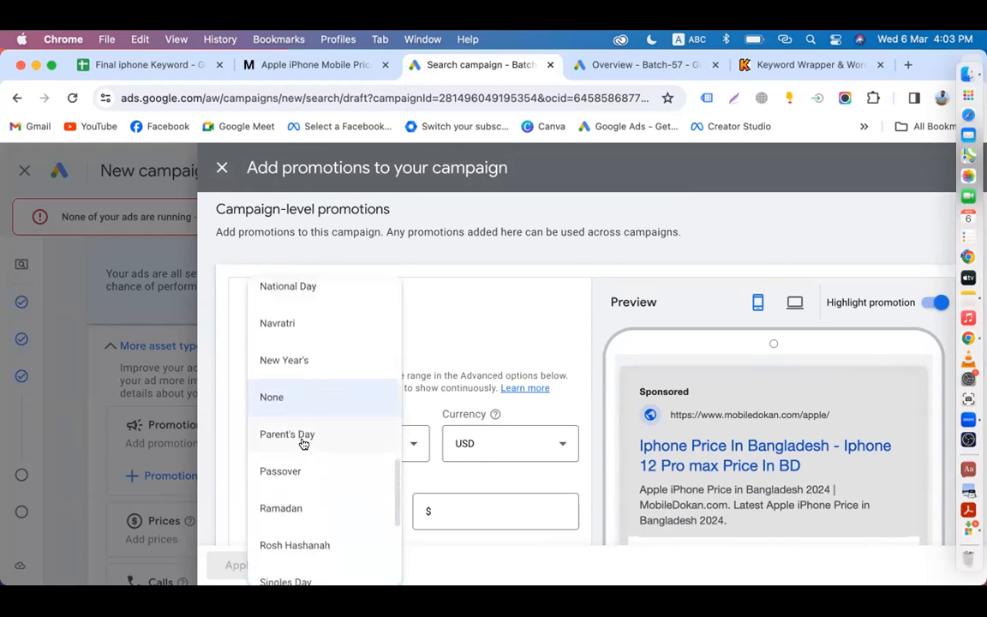
scroll(301, 441, down, 2)
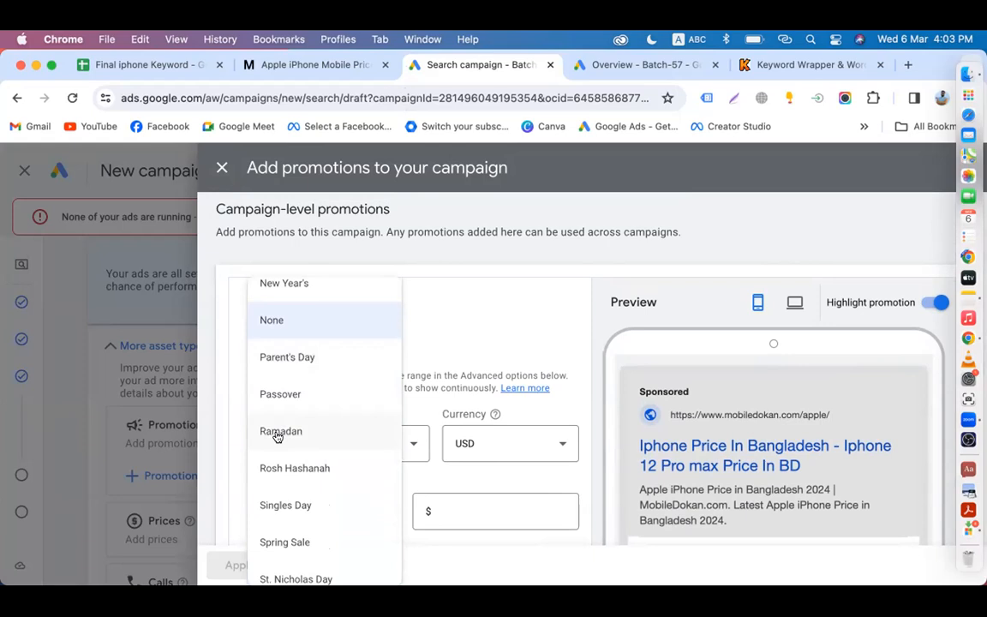
scroll(277, 437, down, 5)
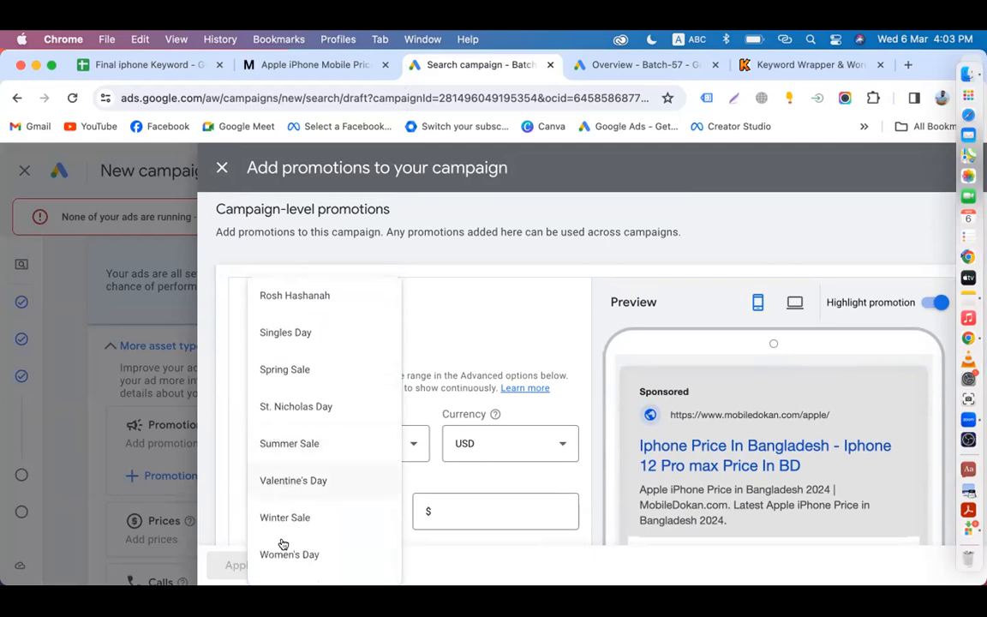
scroll(313, 343, up, 2)
scroll(312, 338, up, 2)
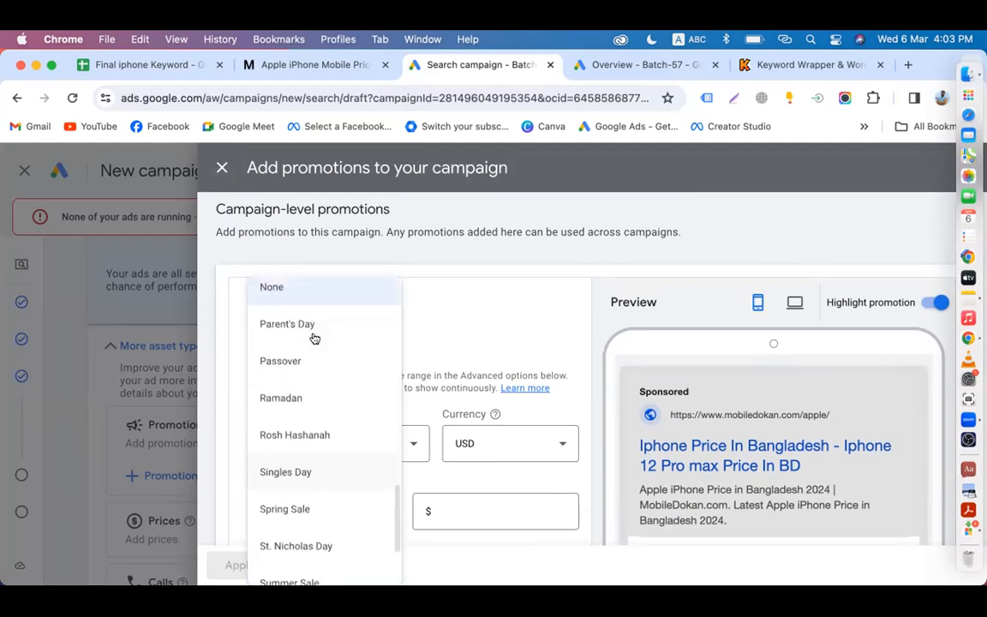
click(293, 397)
scroll(424, 361, down, 1)
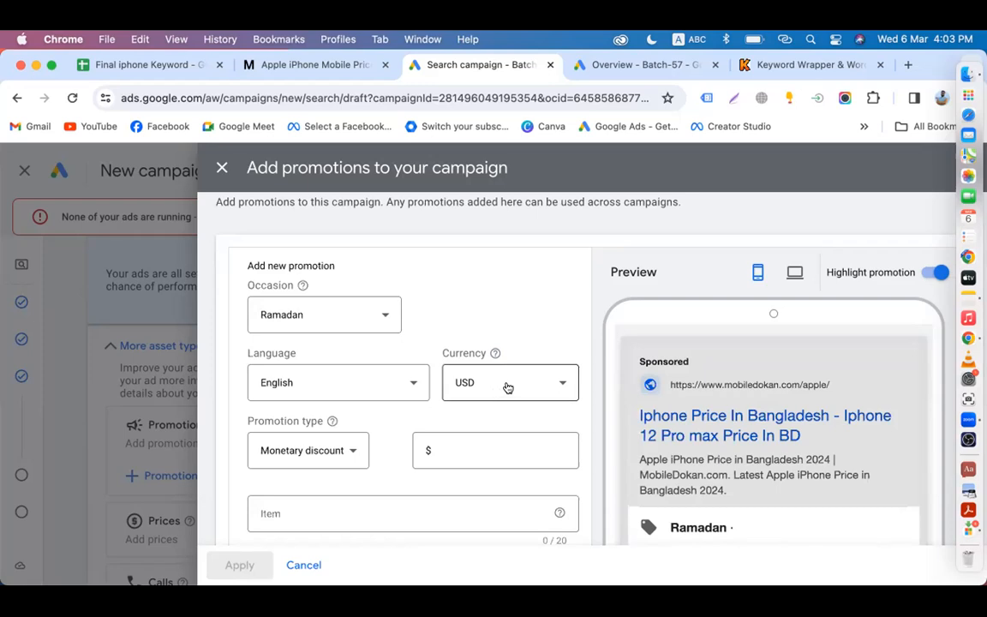
Step: Browse the currency list and keep USD as the promotion currency
click(508, 387)
scroll(486, 345, up, 2)
scroll(485, 344, up, 5)
scroll(486, 344, up, 5)
scroll(486, 345, up, 5)
scroll(486, 343, up, 1)
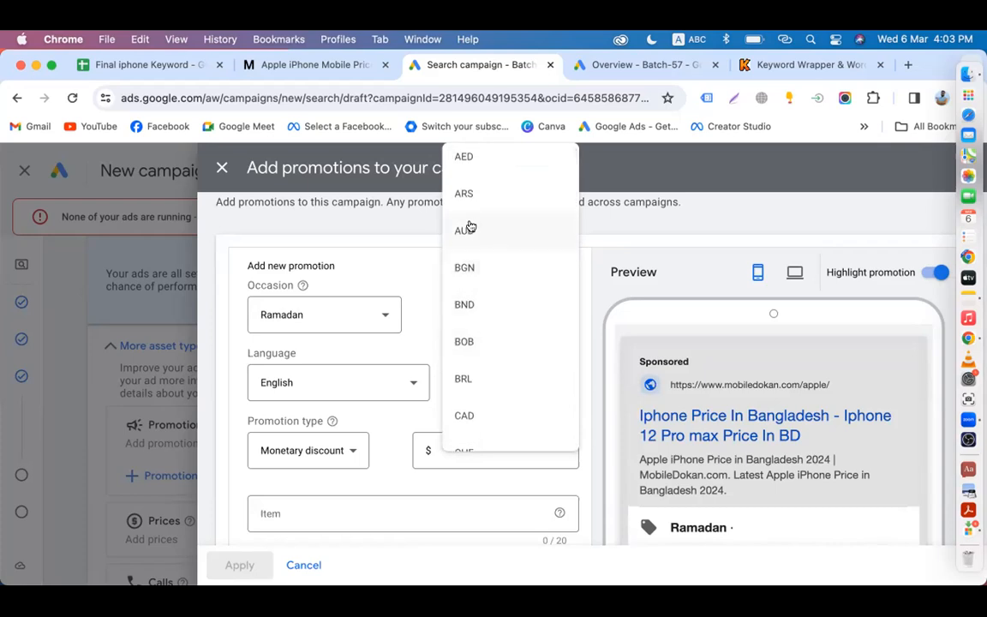
scroll(483, 379, down, 8)
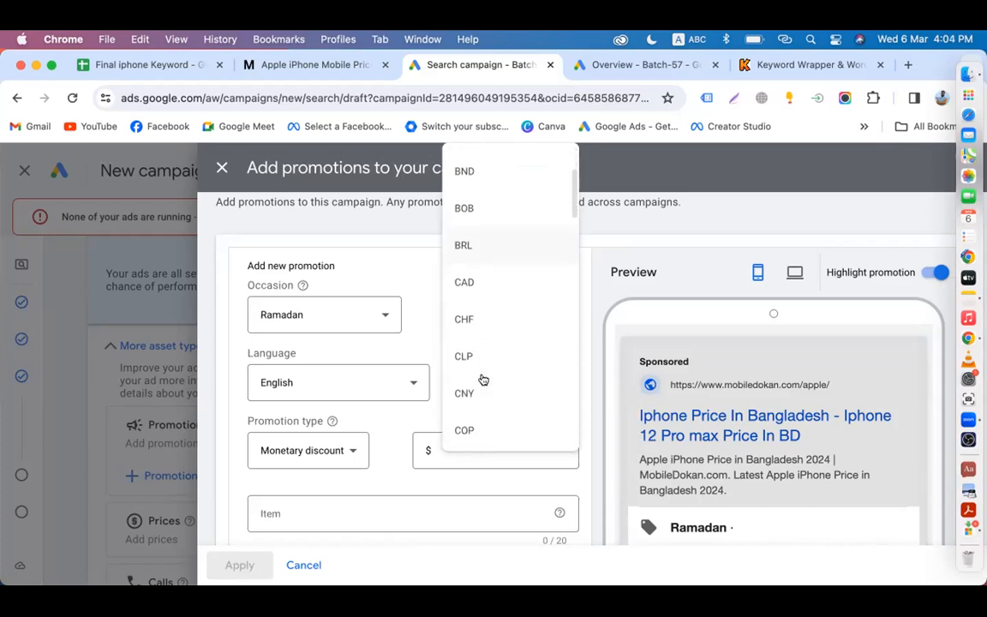
scroll(492, 343, down, 10)
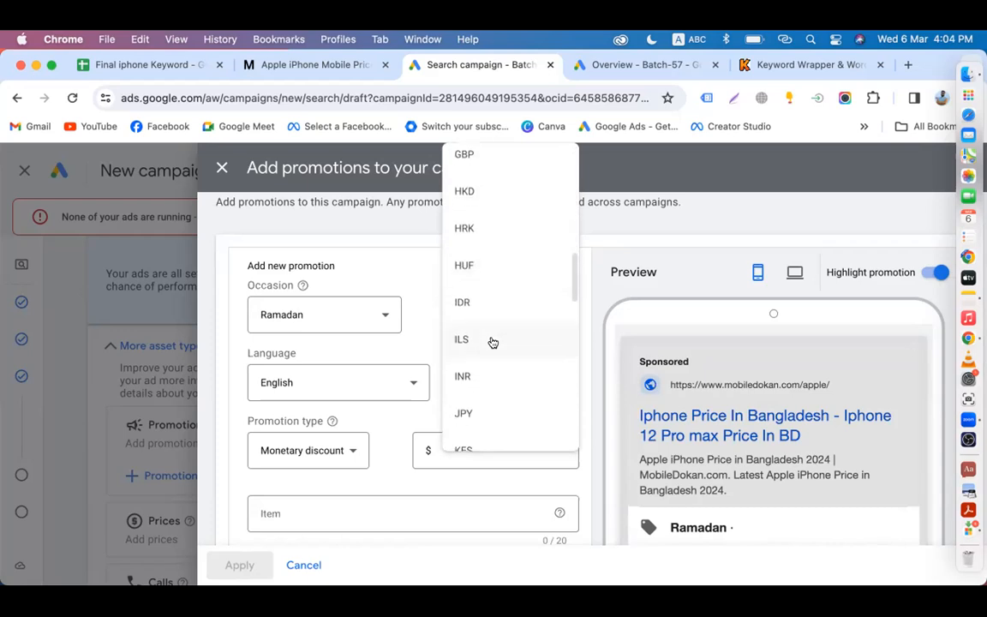
scroll(492, 343, down, 6)
scroll(492, 342, down, 1)
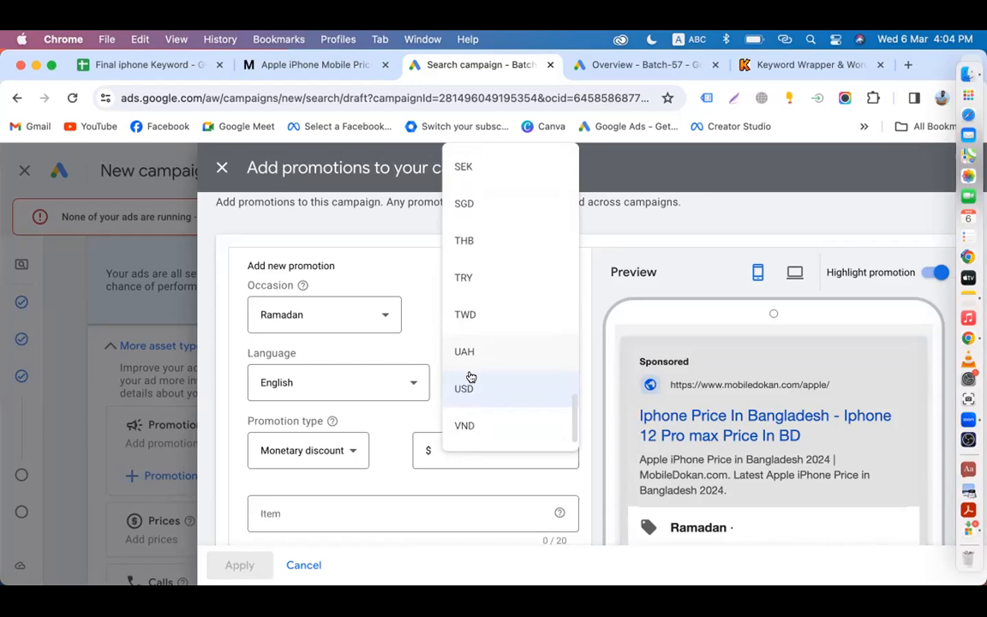
click(467, 388)
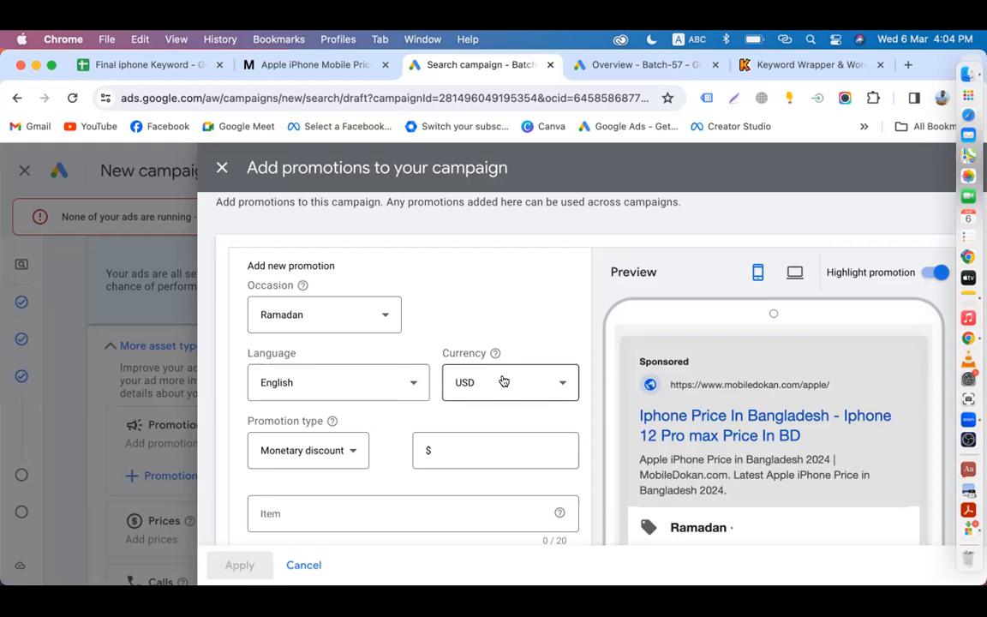
Step: Reconfirm USD and bring up the promotion discount type choices
click(502, 381)
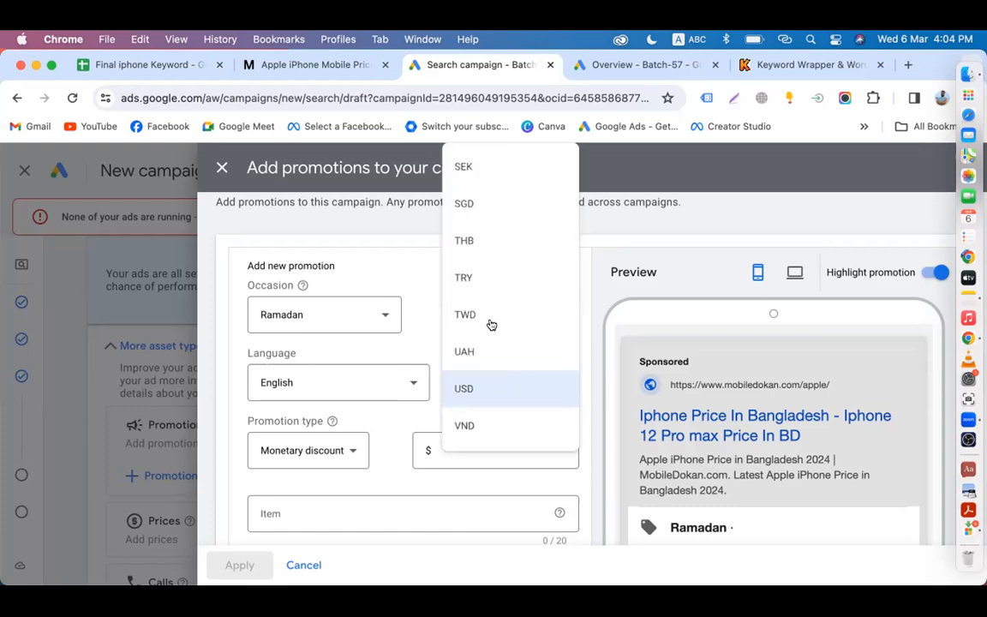
click(470, 387)
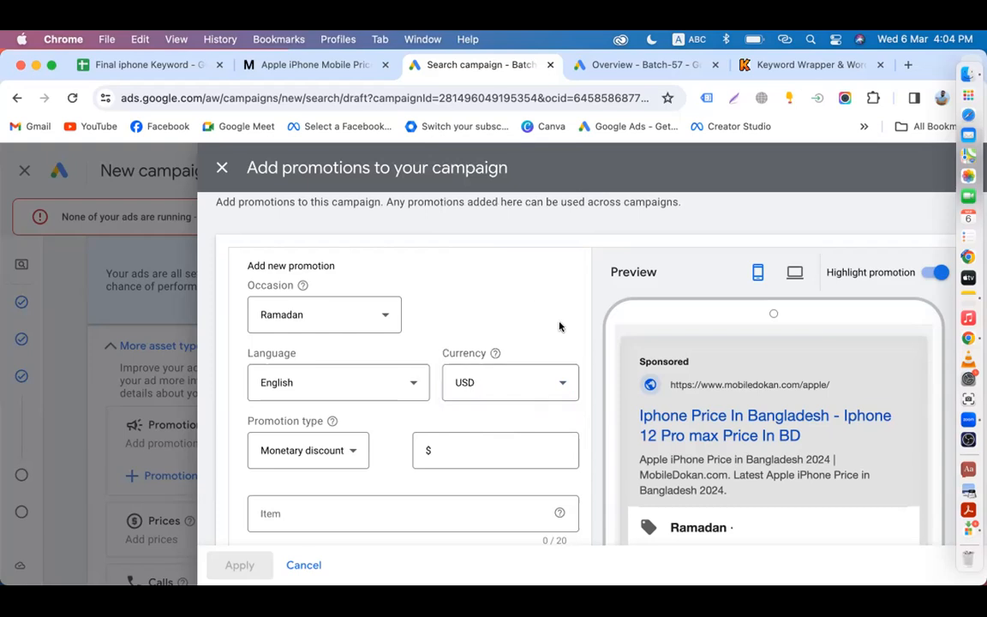
scroll(558, 326, down, 2)
click(332, 388)
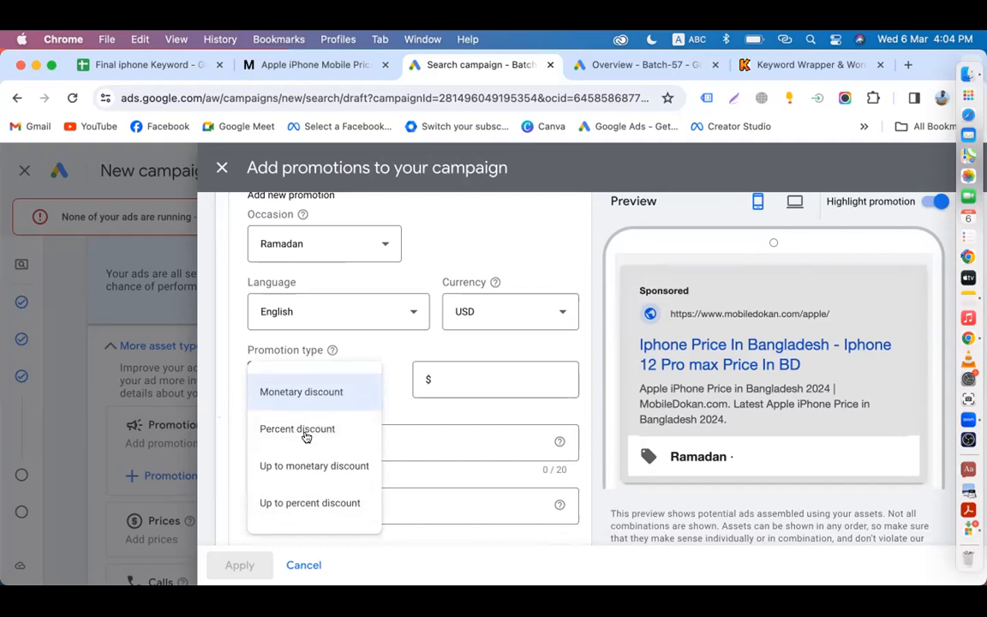
Step: Set the promotion to a Percent discount of 15
click(306, 437)
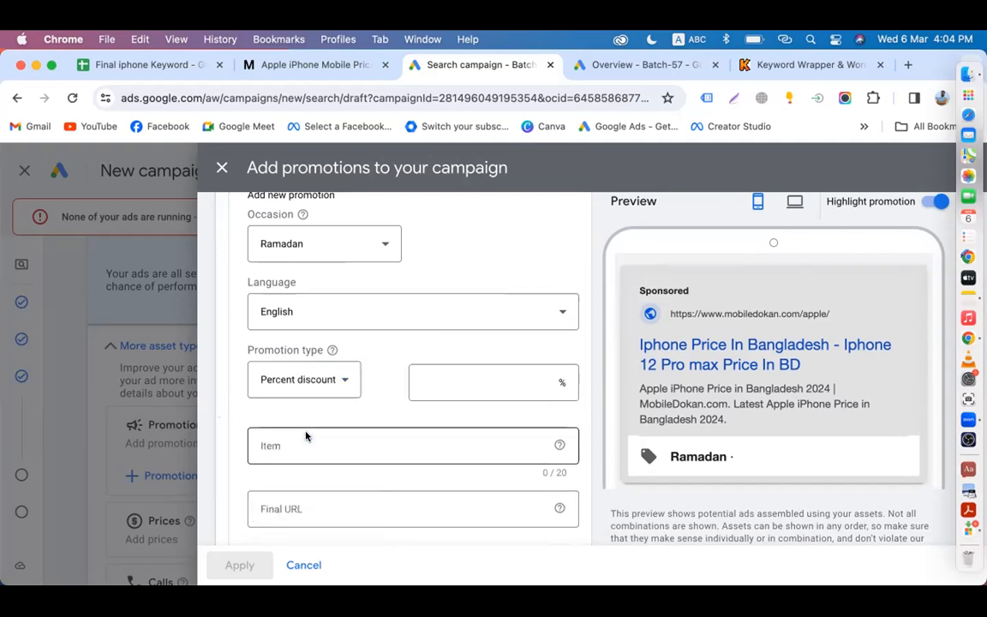
click(451, 386)
text(15)
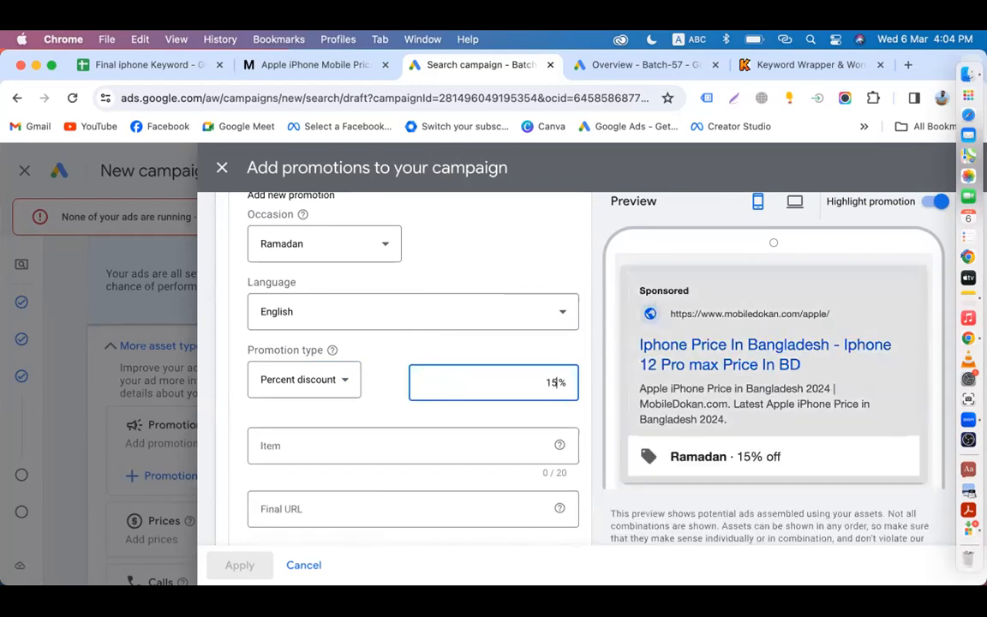
click(336, 382)
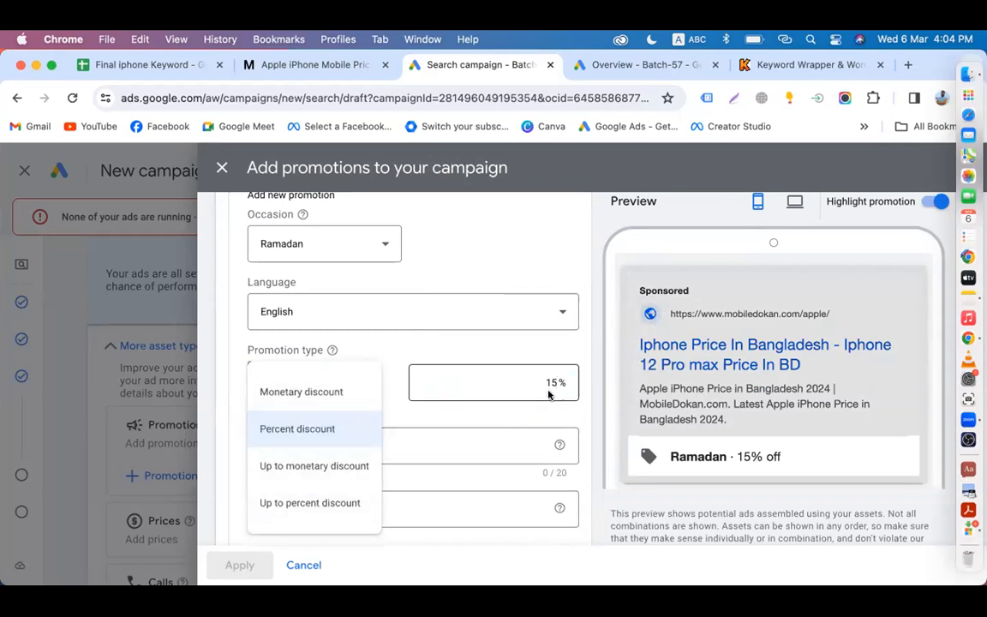
click(290, 432)
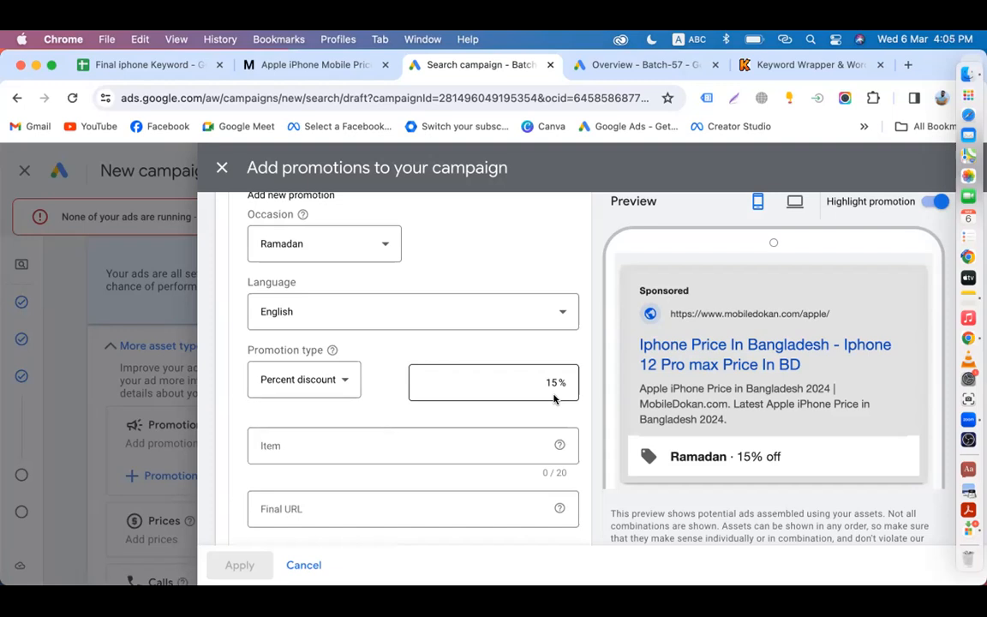
Step: Try the Up to percent and Monetary discount types before returning to Percent discount
click(335, 382)
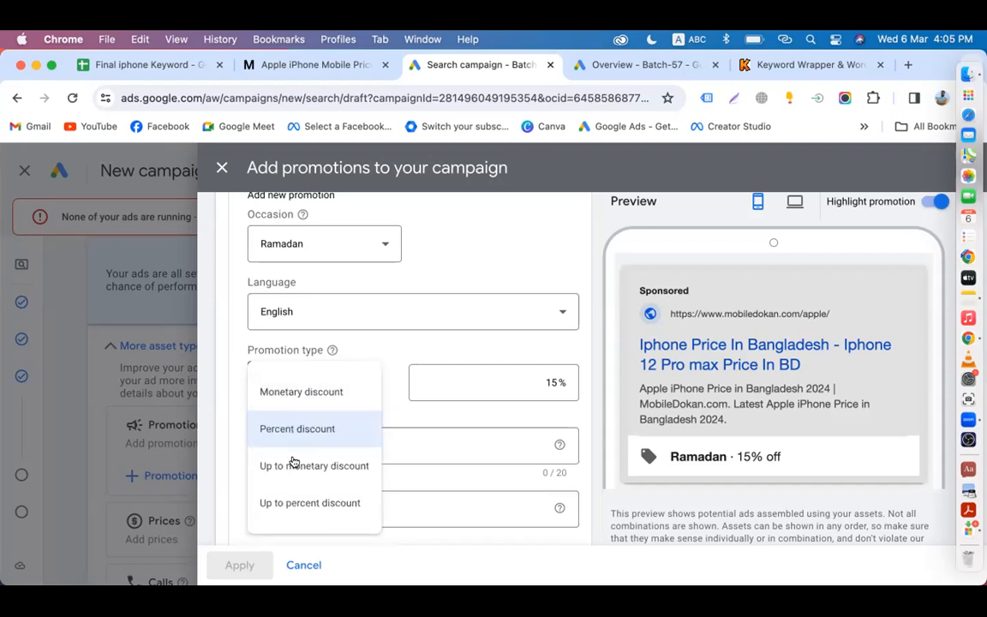
click(298, 504)
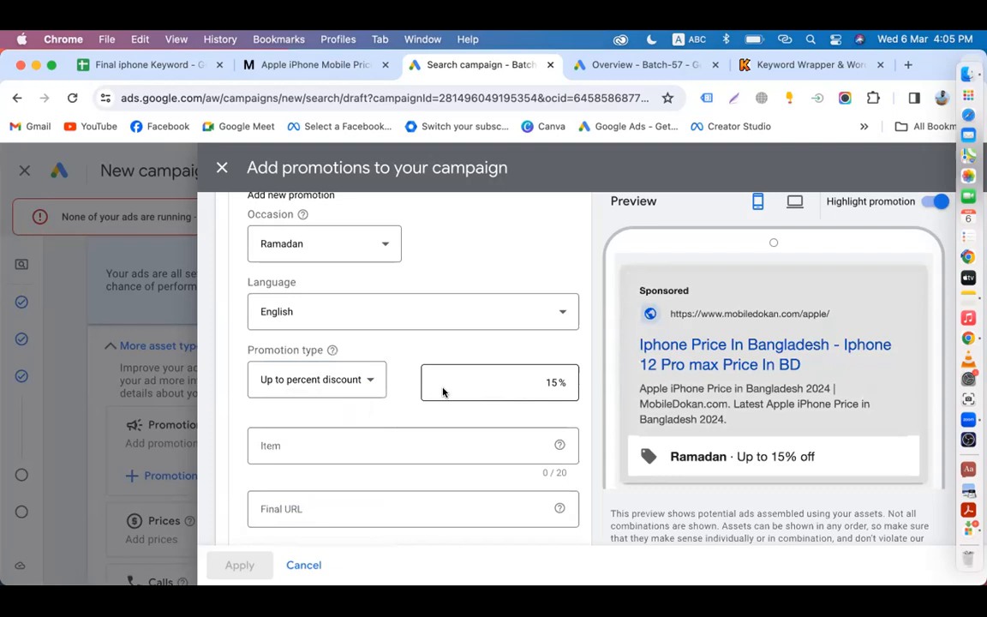
click(368, 380)
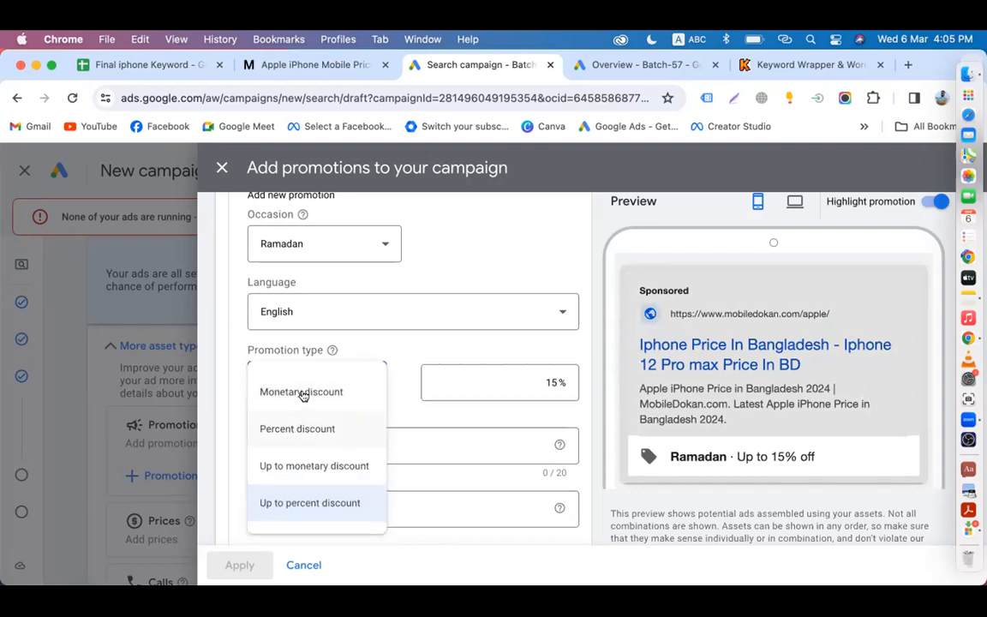
click(302, 392)
click(347, 379)
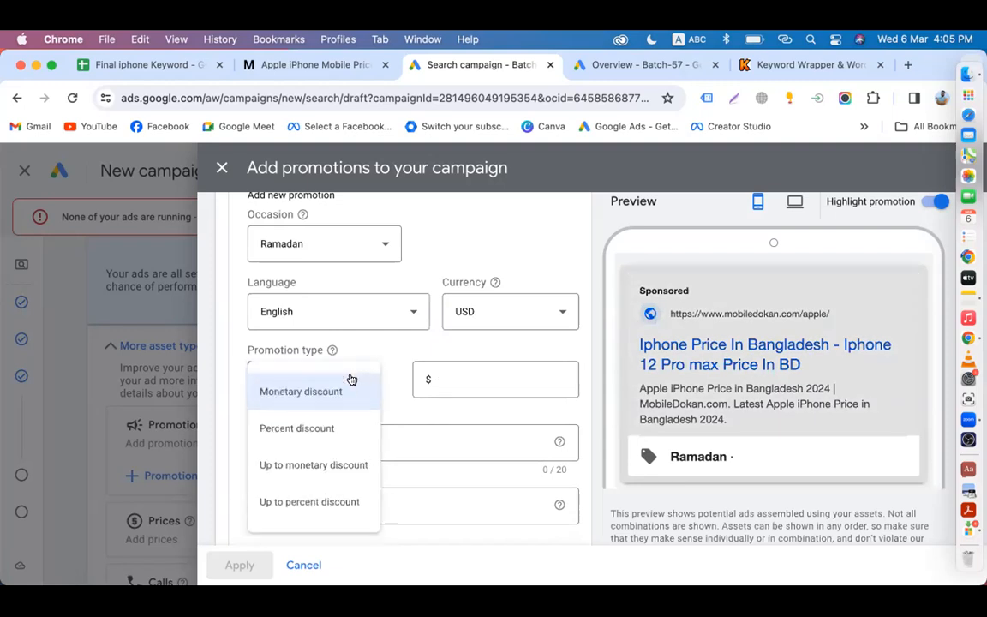
click(323, 432)
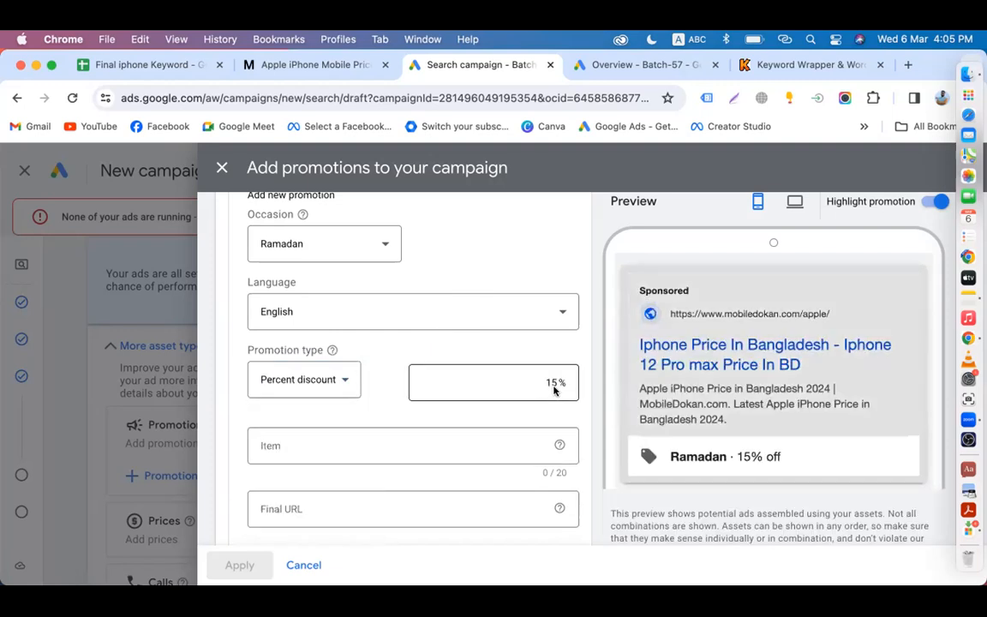
Step: Switch the promotion to a Monetary discount in USD and select the amount field
scroll(551, 387, down, 2)
click(339, 341)
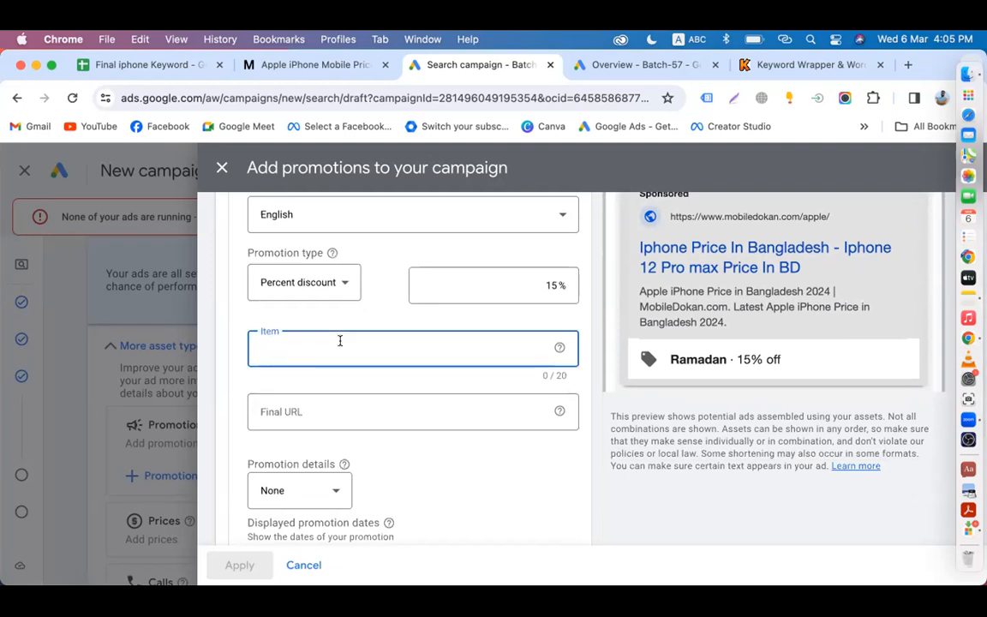
scroll(340, 341, up, 1)
scroll(340, 341, up, 2)
click(323, 375)
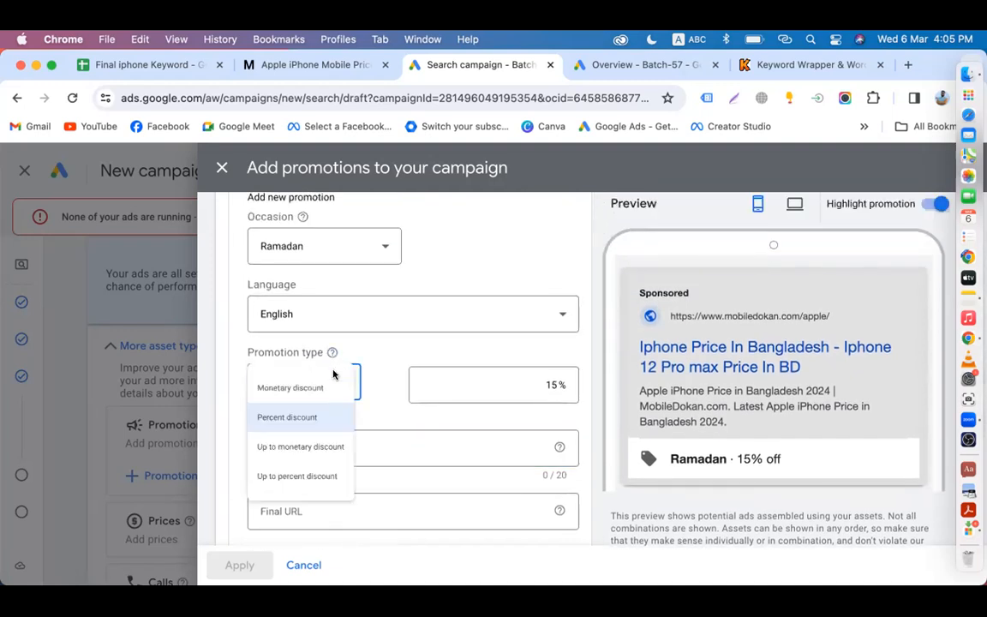
click(290, 394)
click(478, 380)
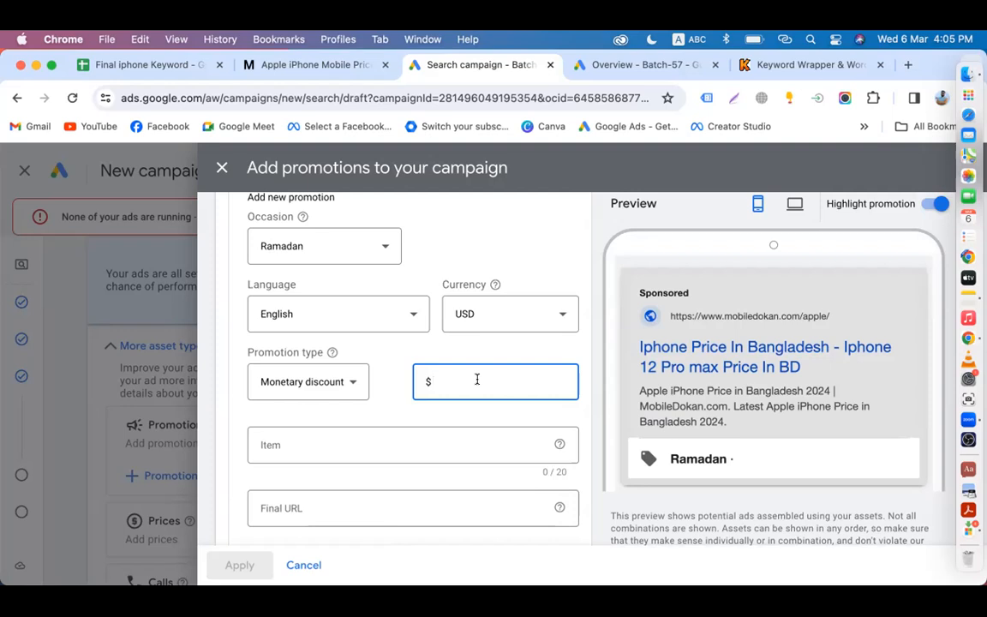
Step: Enter a $300 monetary discount and leave the promotion details at None
text(300)
click(594, 420)
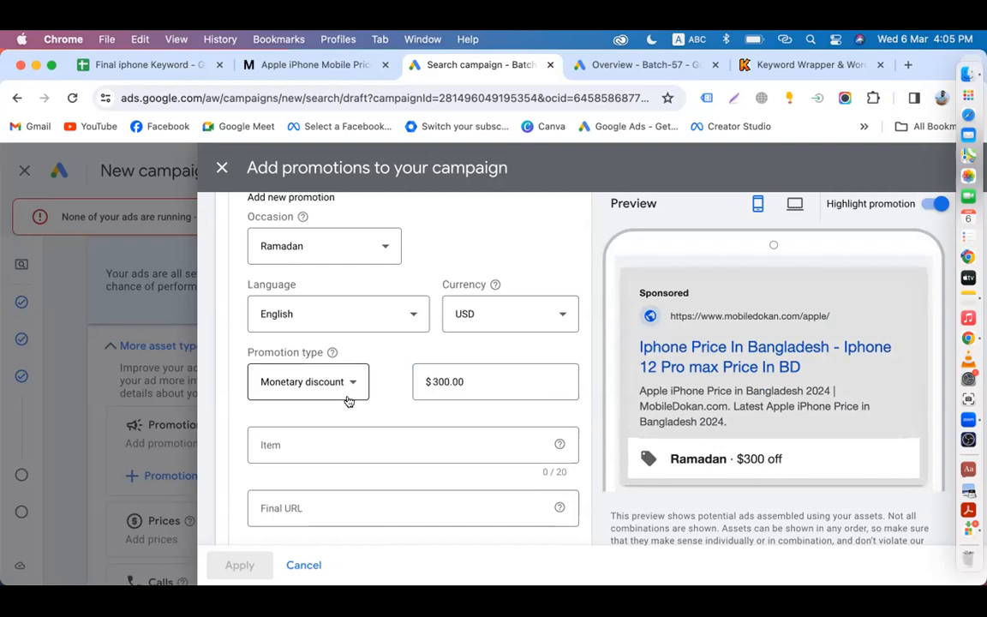
scroll(396, 446, down, 5)
scroll(396, 448, down, 1)
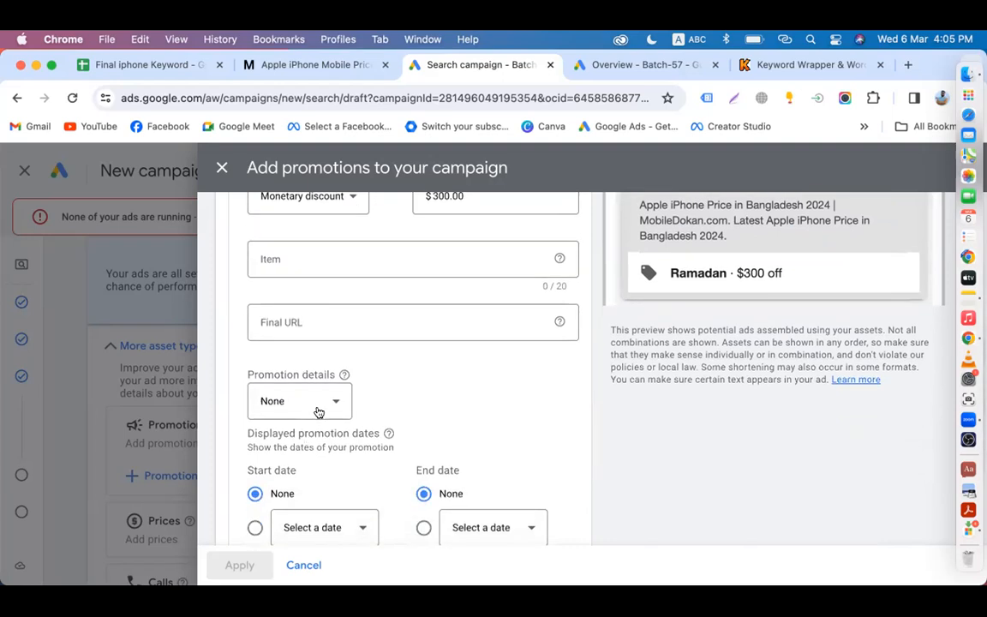
click(315, 403)
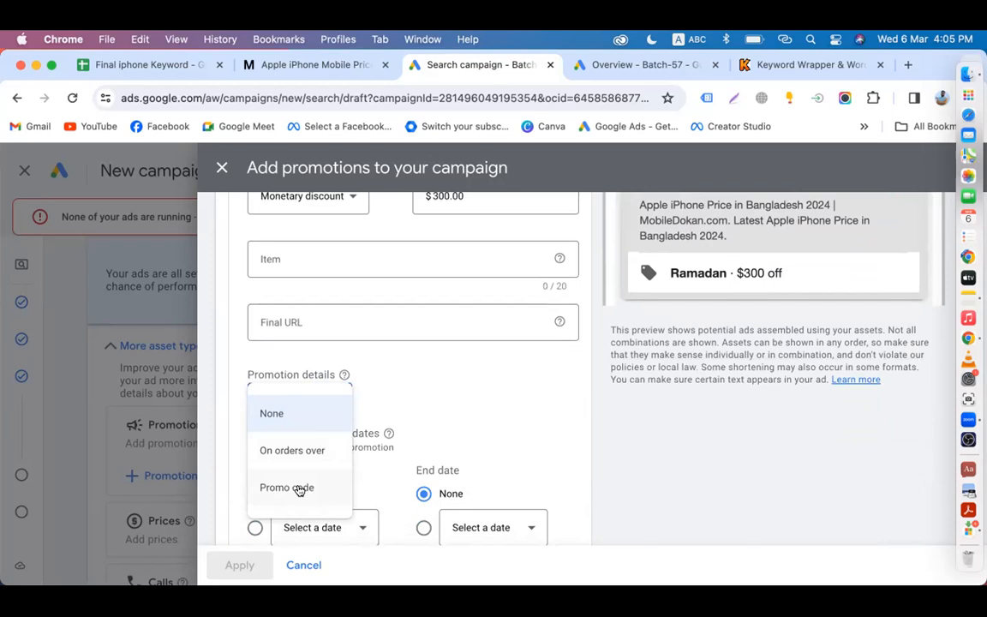
click(397, 390)
scroll(398, 389, up, 3)
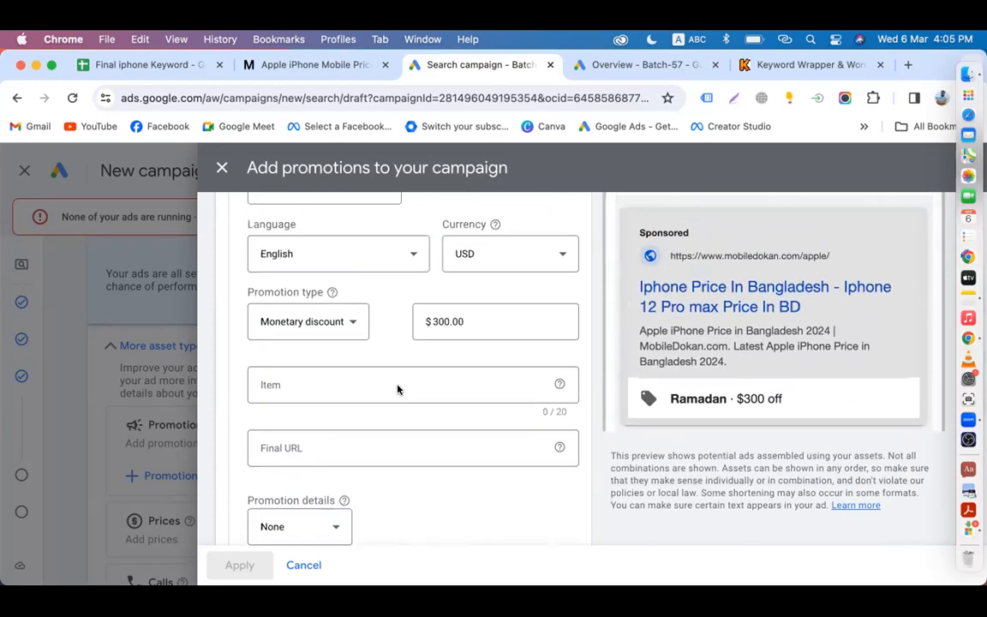
scroll(398, 390, up, 1)
Step: Change the discount amount to $50, then switch back to the 15% percent discount
click(478, 346)
key(BackSpace)
key(BackSpace)
key(BackSpace)
key(BackSpace)
key(BackSpace)
key(BackSpace)
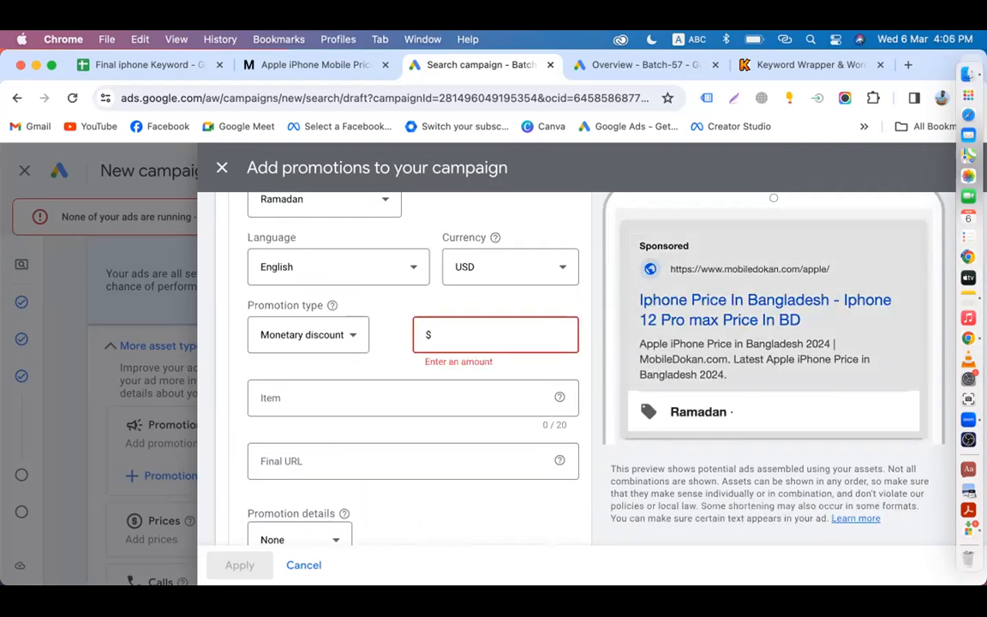
text(50)
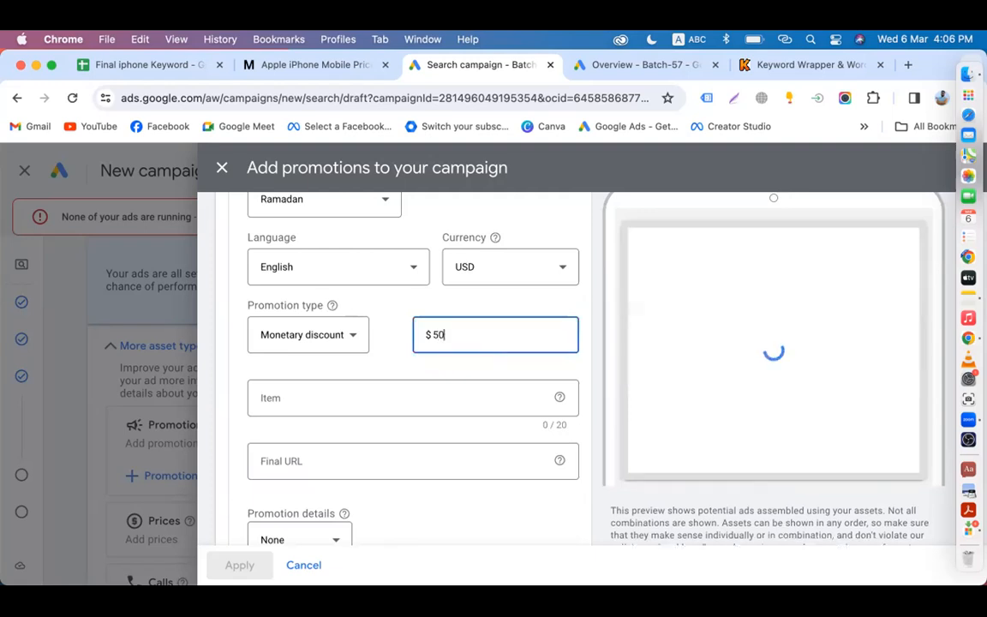
click(526, 367)
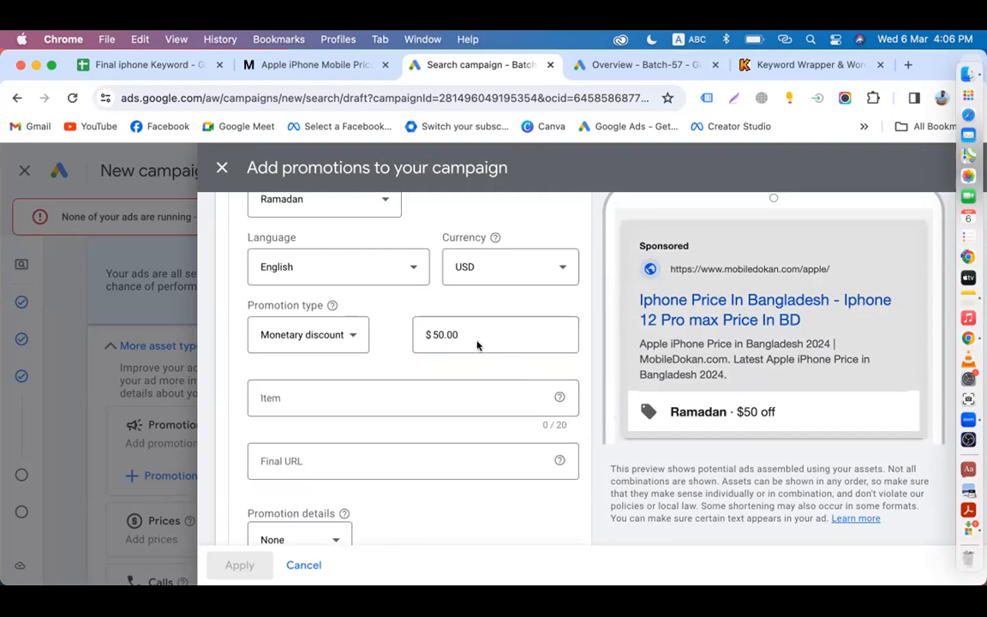
click(347, 337)
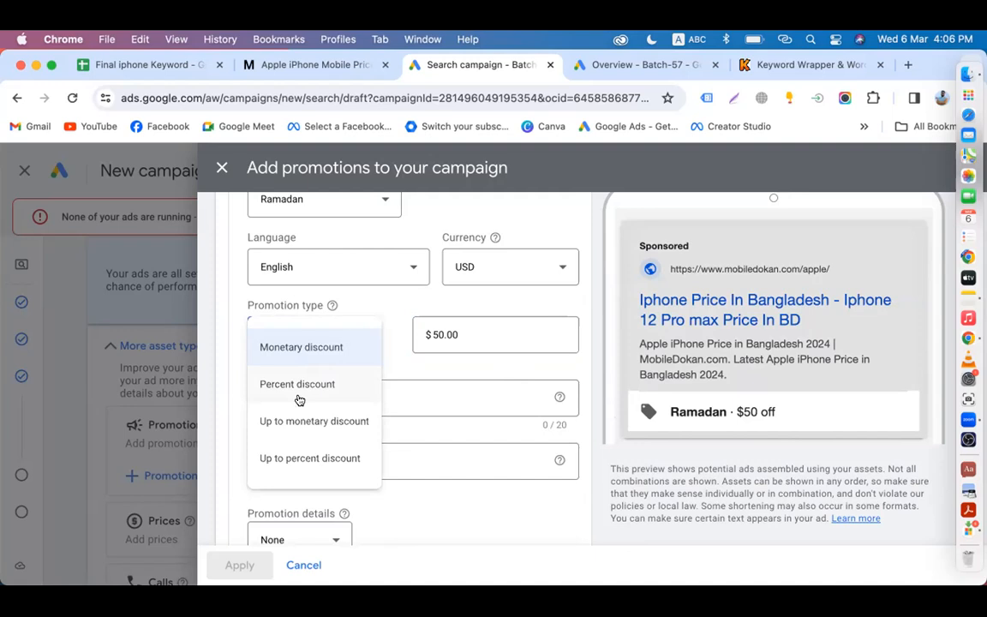
click(297, 388)
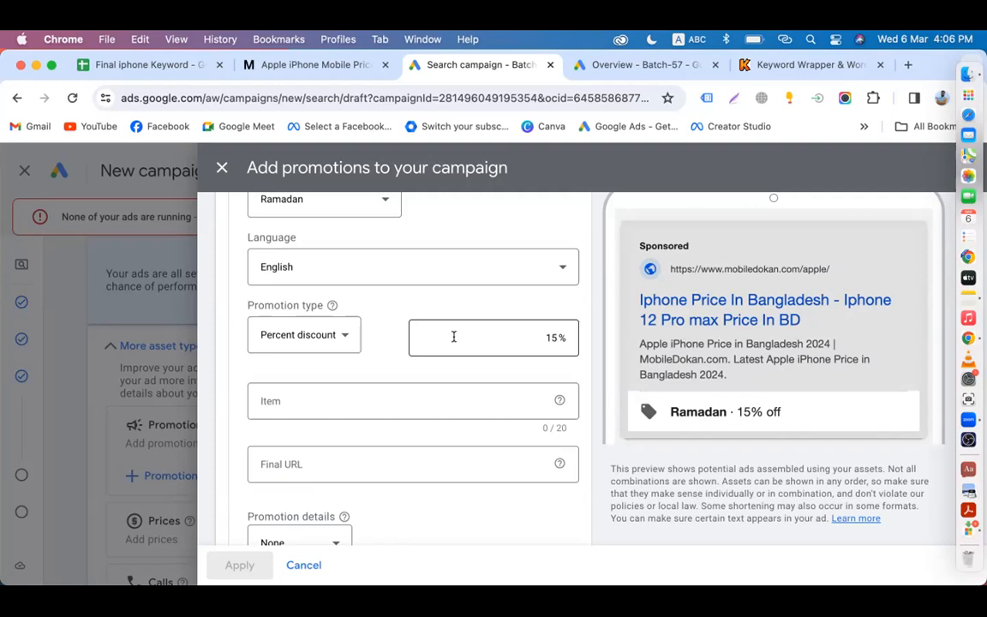
Step: Keep Percent discount as the type and leave promotion details at None
click(324, 335)
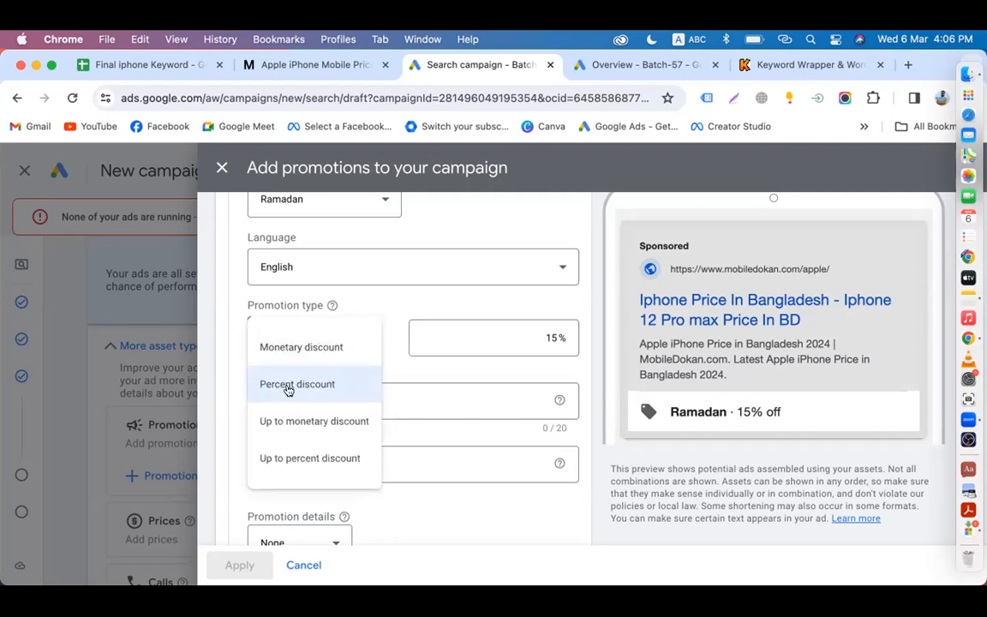
click(291, 386)
scroll(283, 411, down, 3)
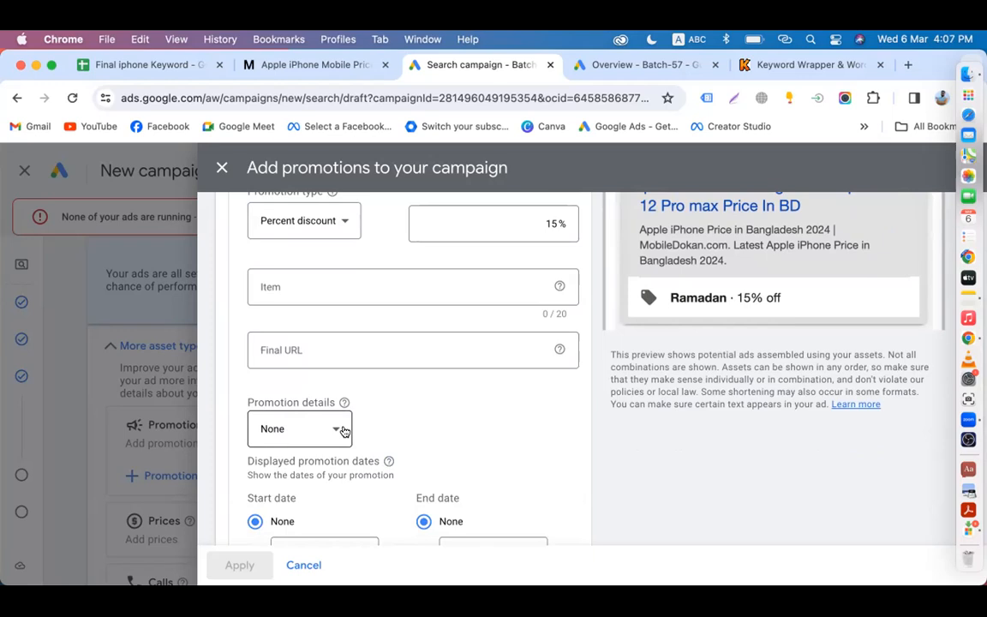
click(342, 431)
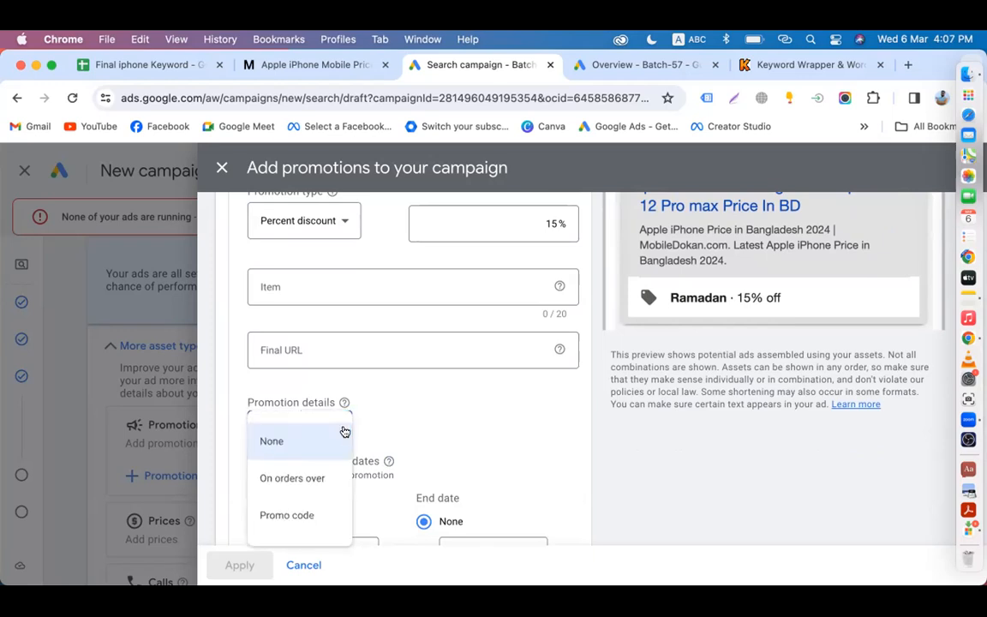
click(272, 443)
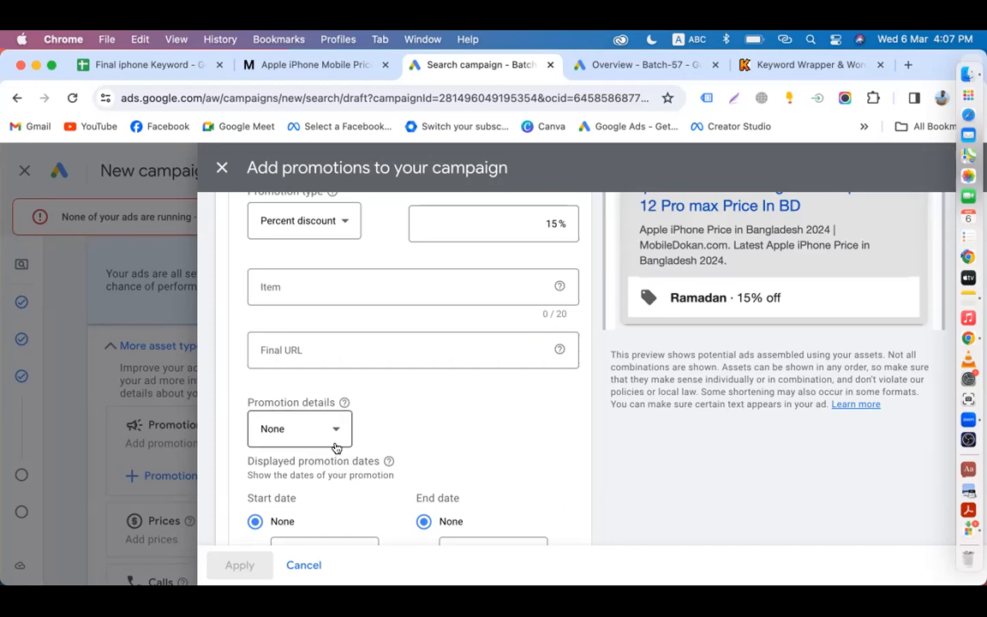
Step: Toggle between the $50 monetary and 15% percent discounts, settling on percent discount
scroll(428, 390, up, 2)
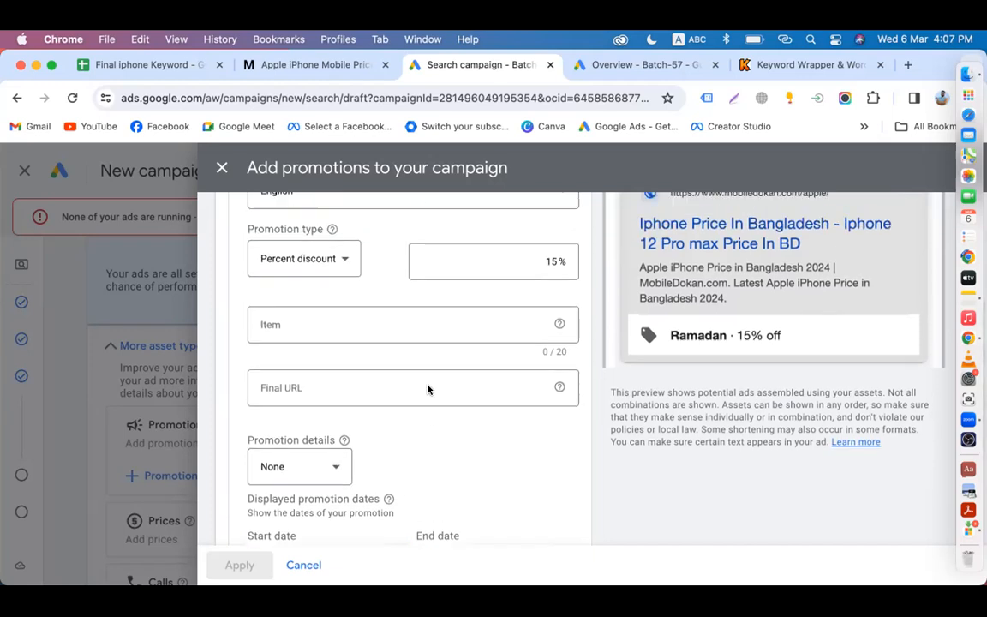
click(338, 271)
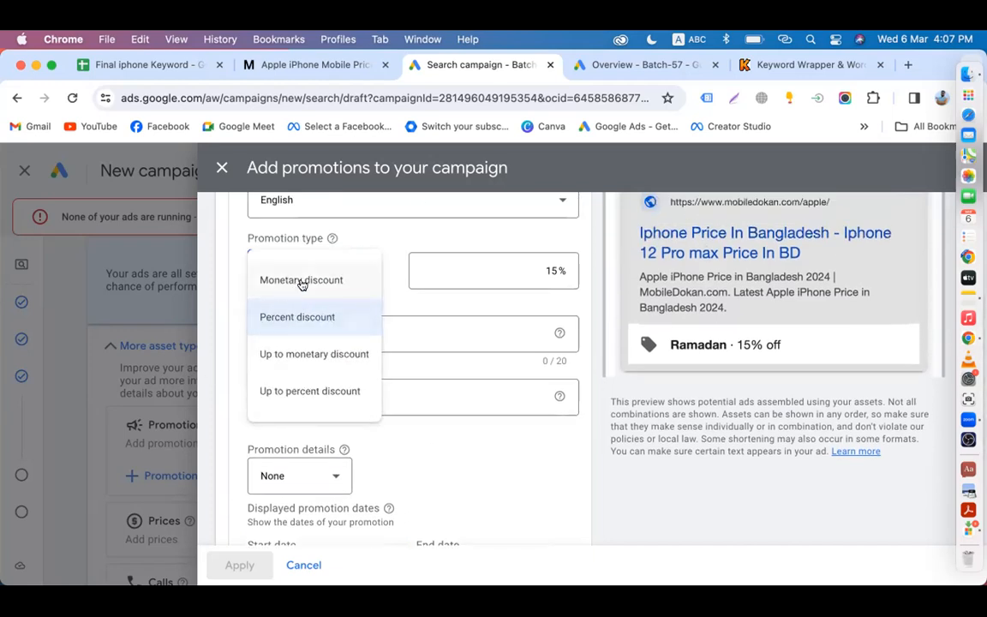
click(302, 281)
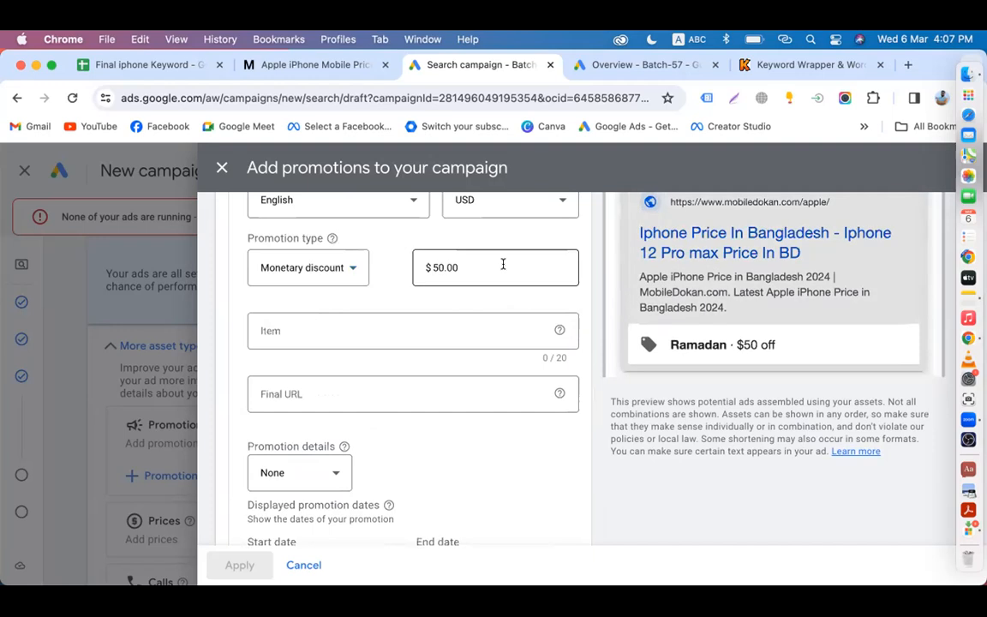
click(319, 266)
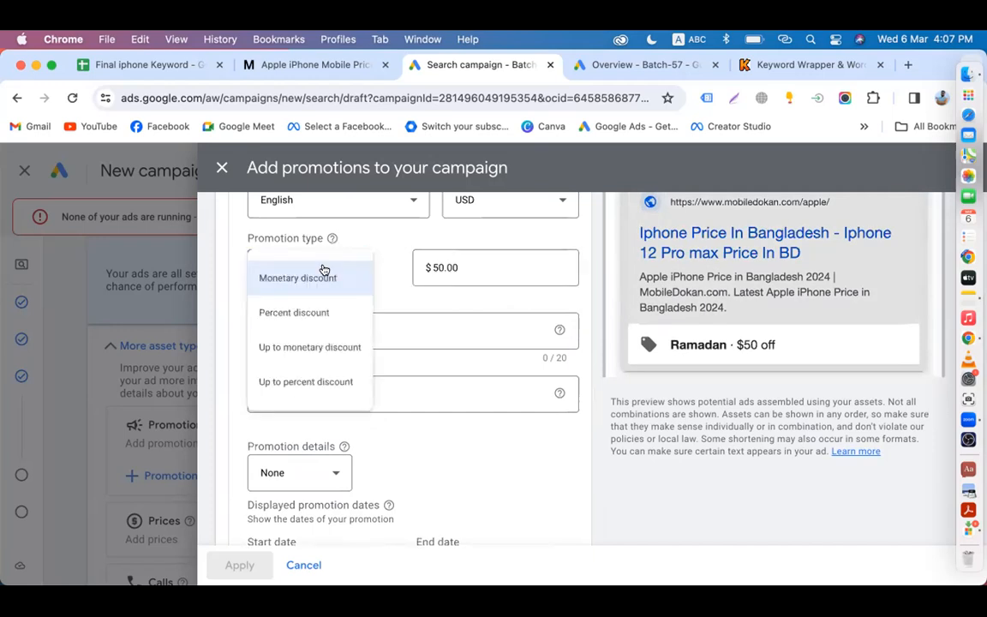
click(286, 319)
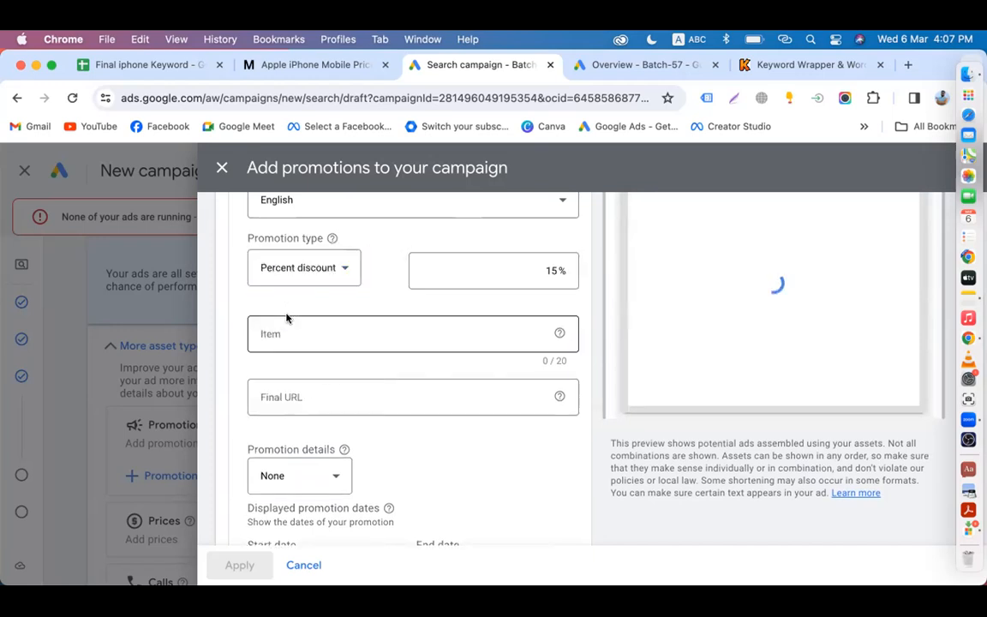
click(320, 276)
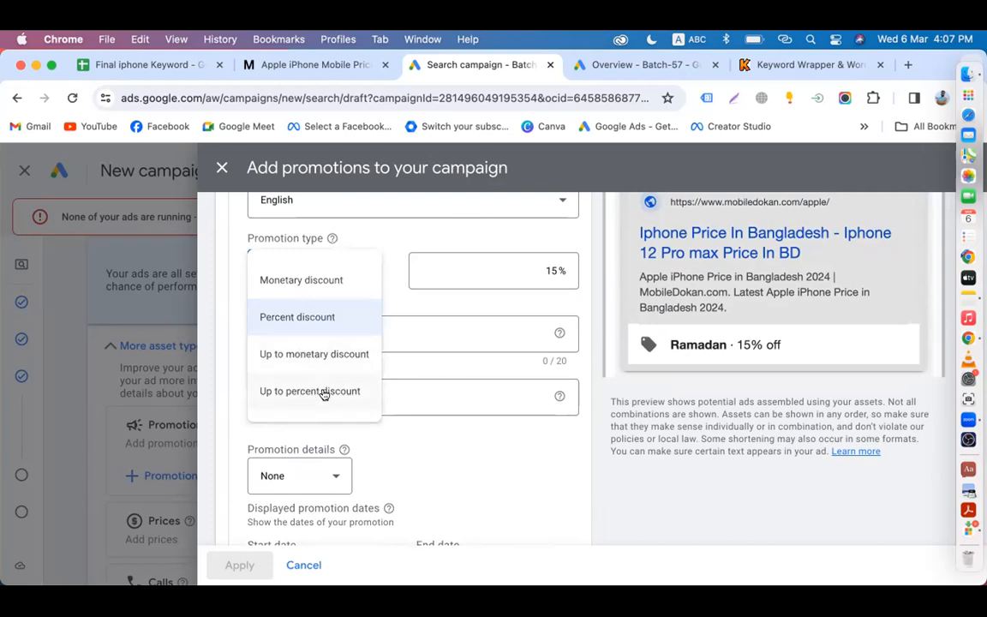
click(439, 478)
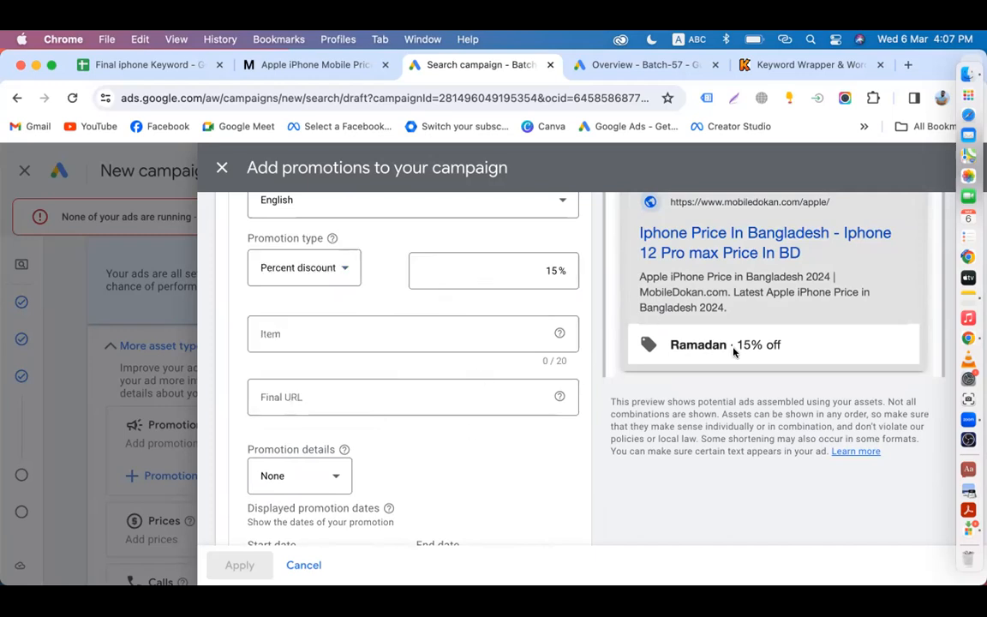
scroll(385, 444, down, 3)
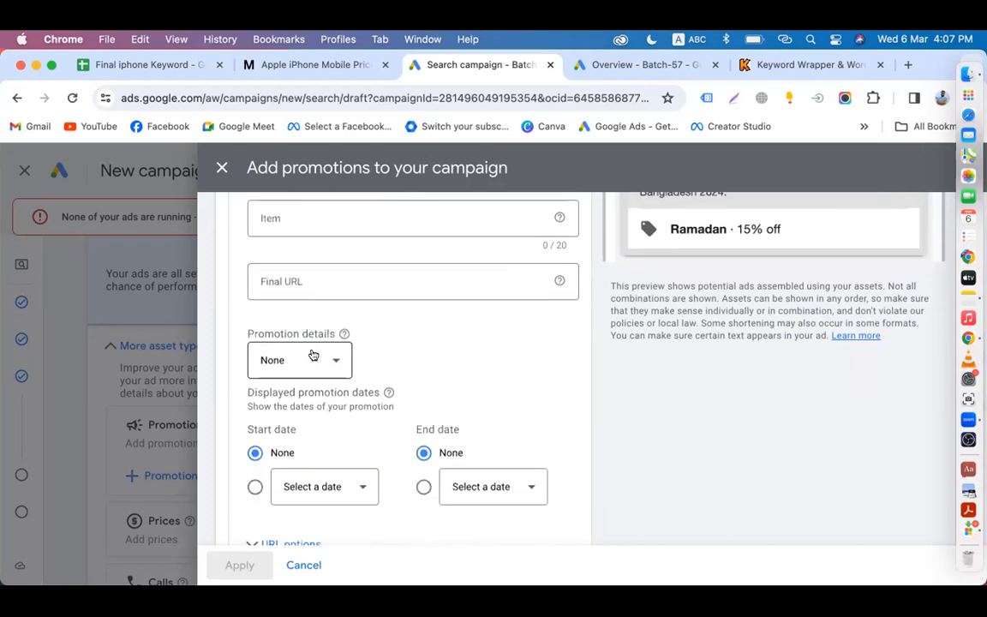
scroll(485, 366, up, 3)
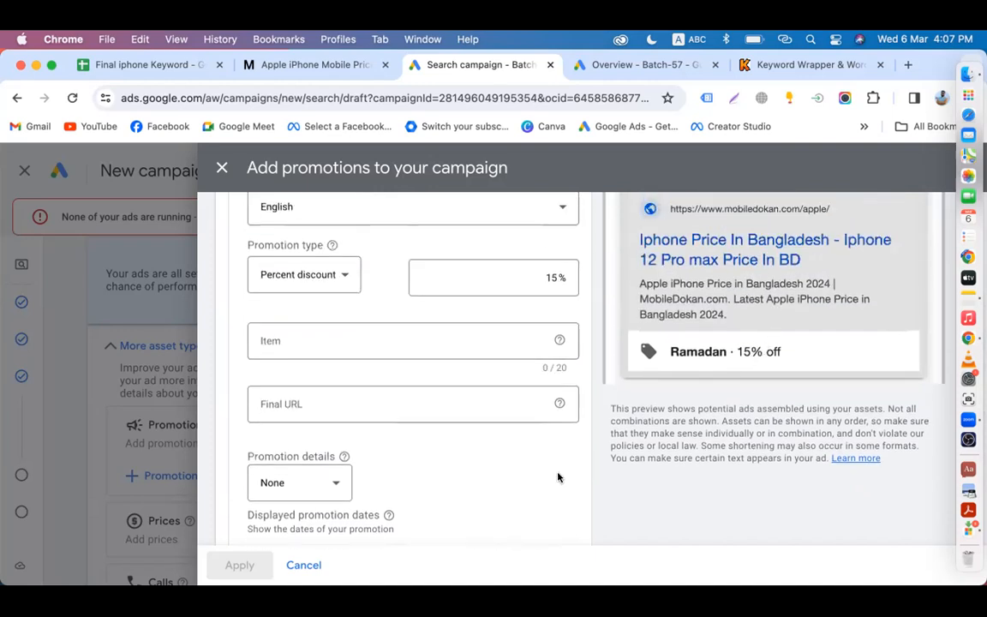
scroll(558, 477, down, 3)
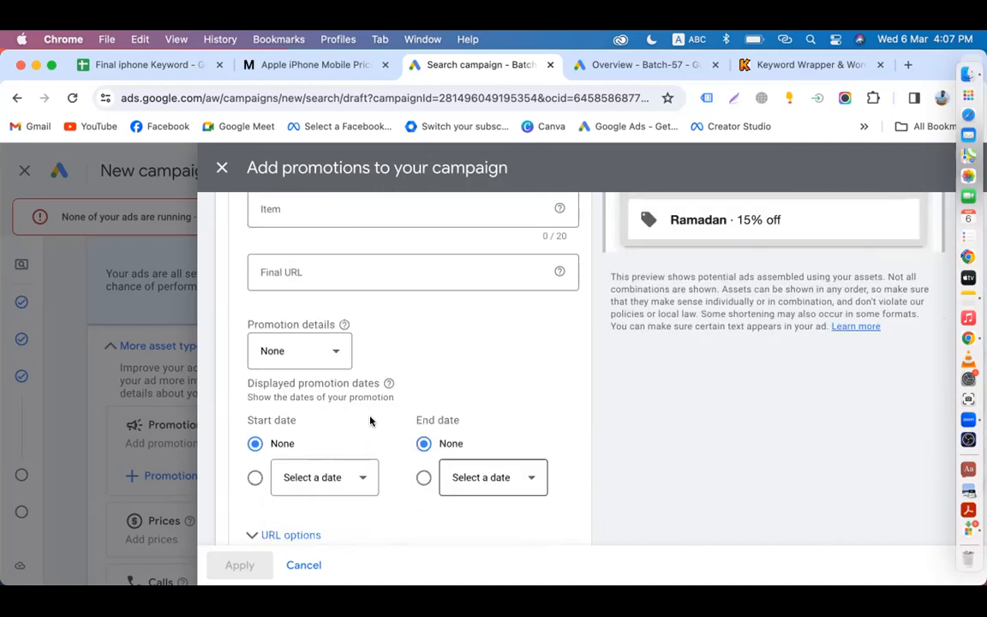
Step: Choose Promo code in the promotion details and enter 15OFF
click(331, 354)
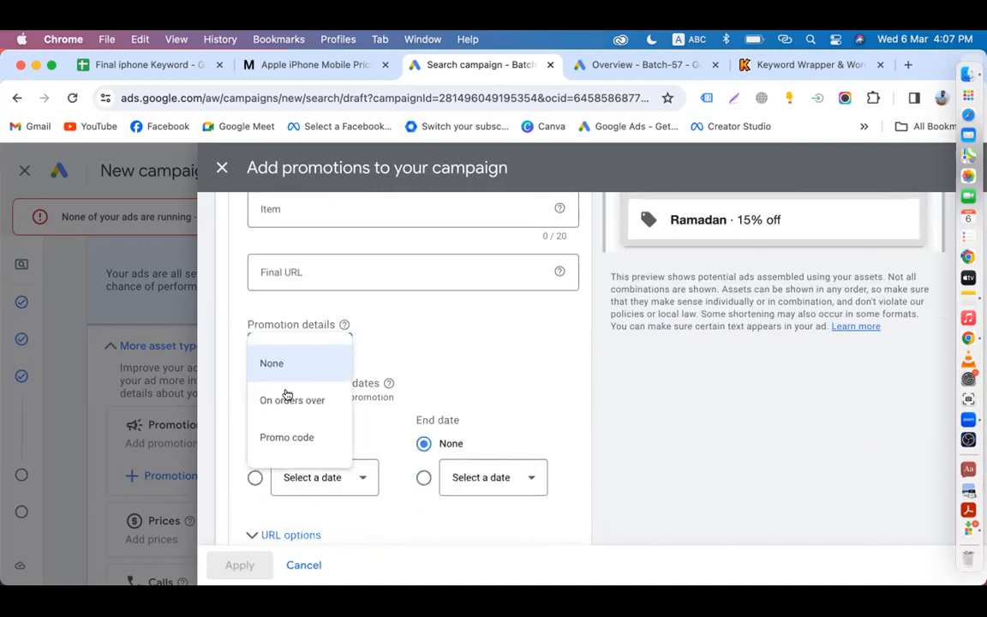
click(282, 439)
click(407, 352)
text(15OFF)
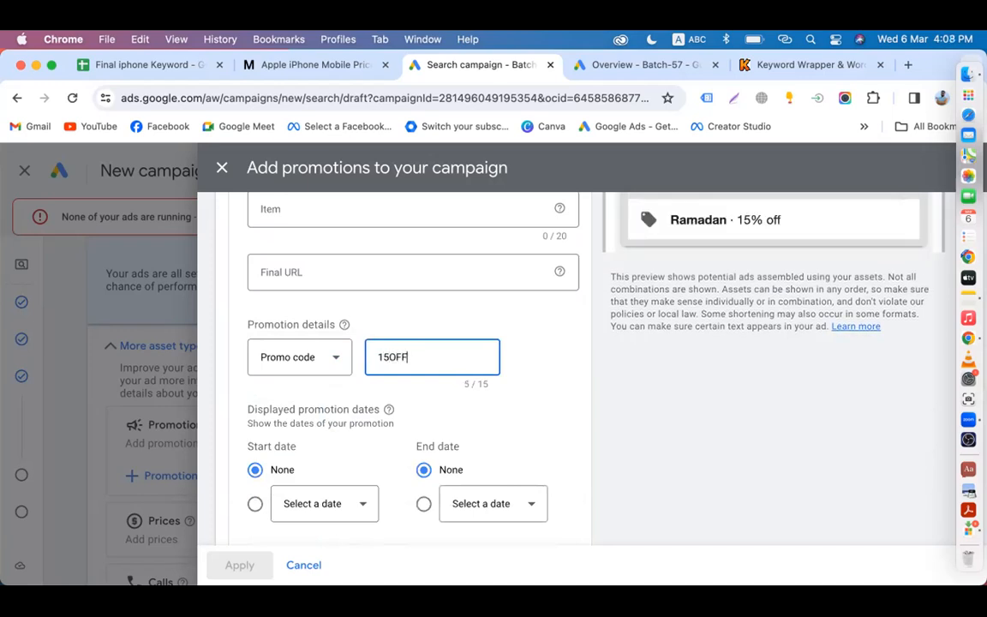
click(617, 404)
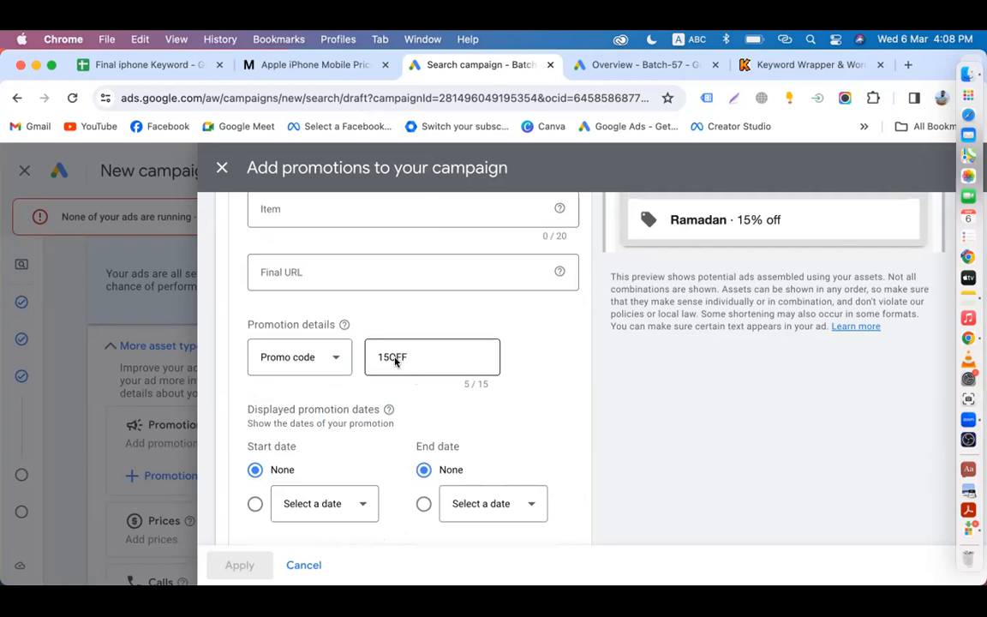
scroll(395, 361, up, 2)
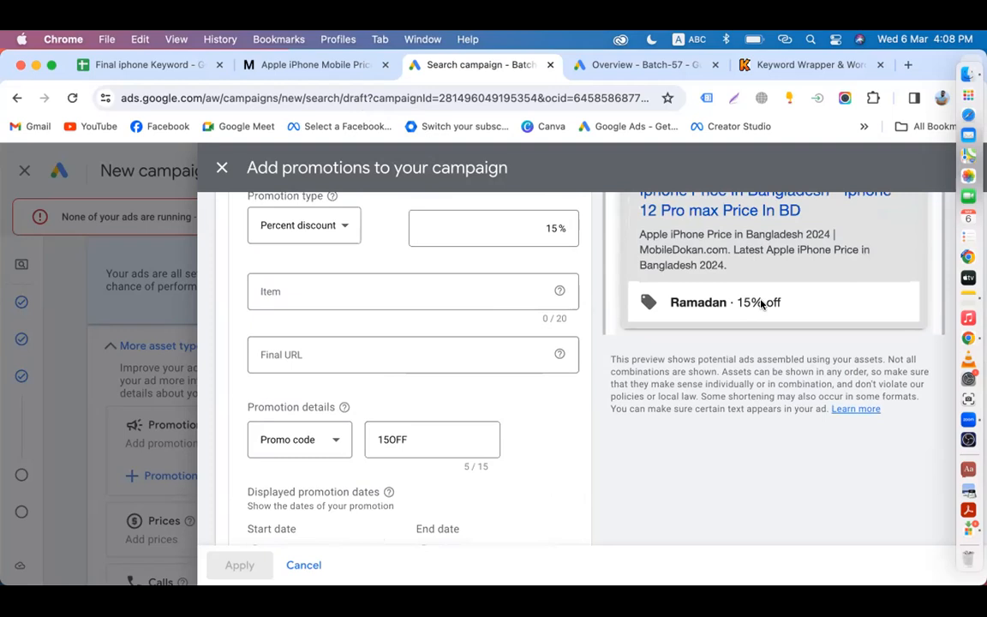
scroll(589, 402, down, 1)
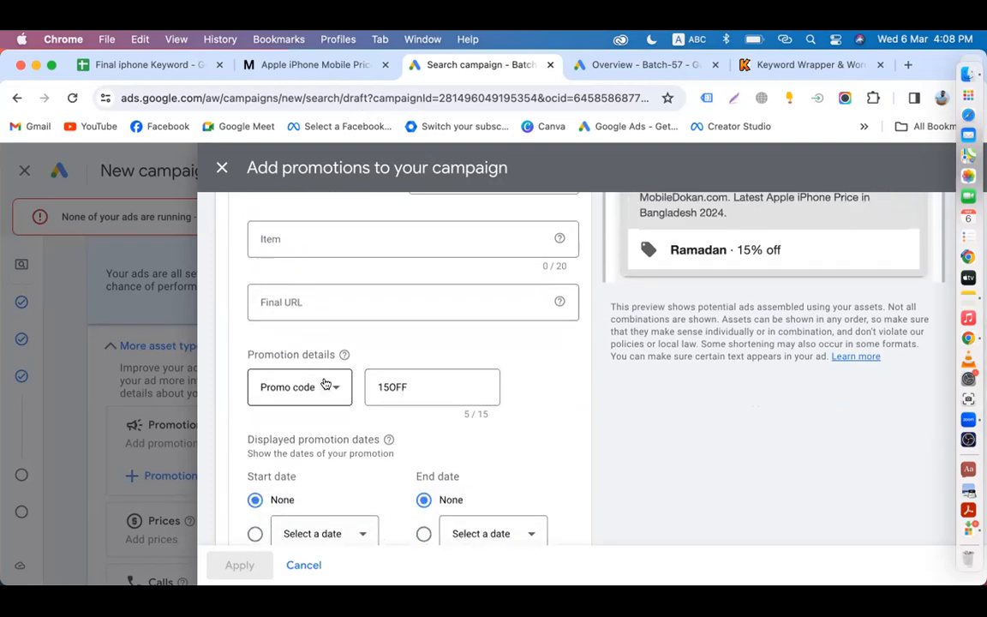
Step: Choose On orders over in the promotion details and enter a $1,000.00 minimum
click(325, 384)
click(273, 438)
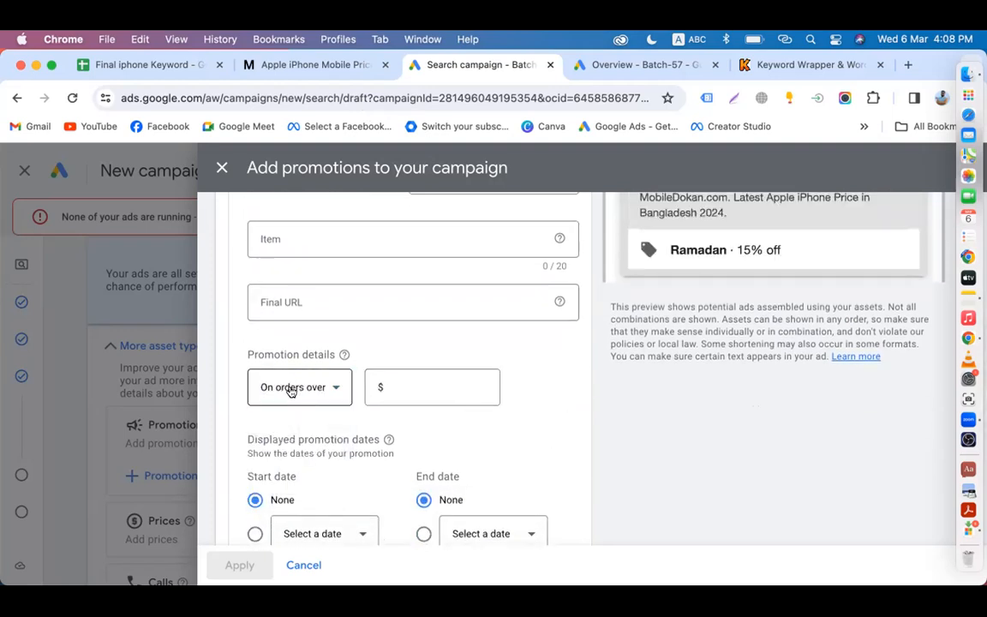
click(409, 384)
text(1000)
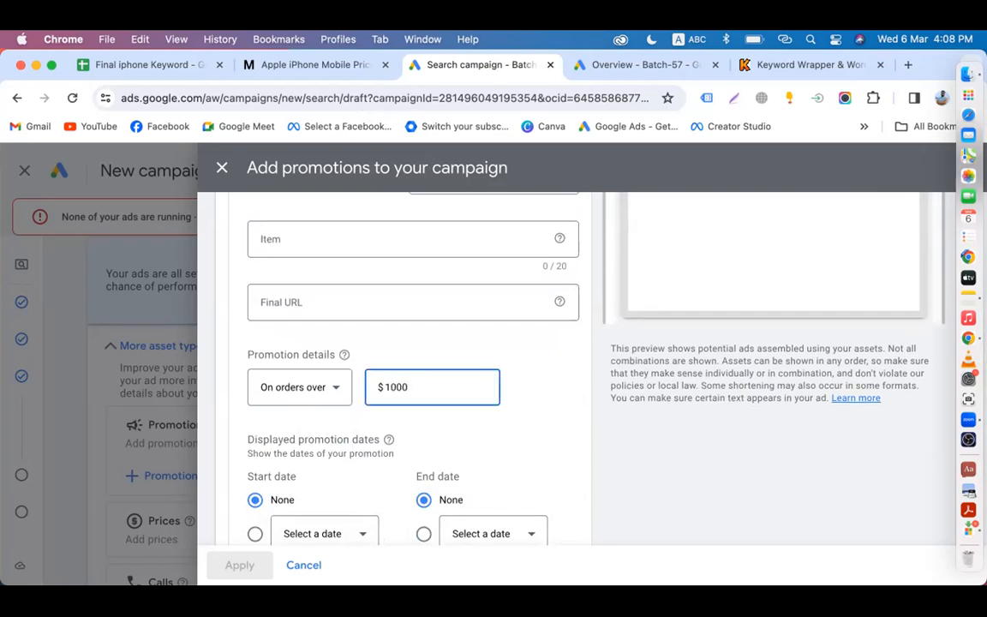
click(590, 396)
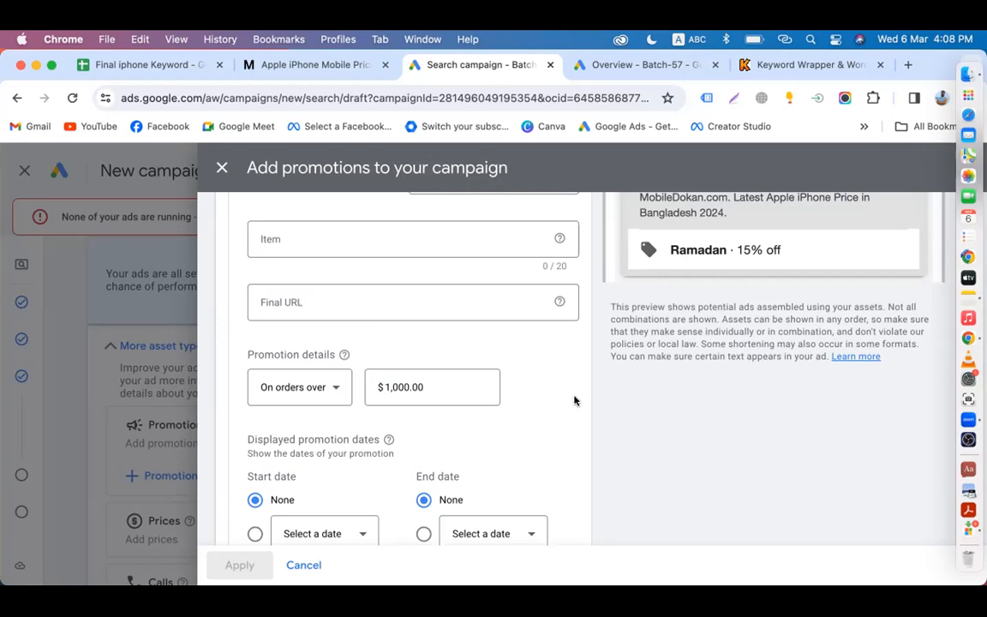
scroll(574, 400, up, 2)
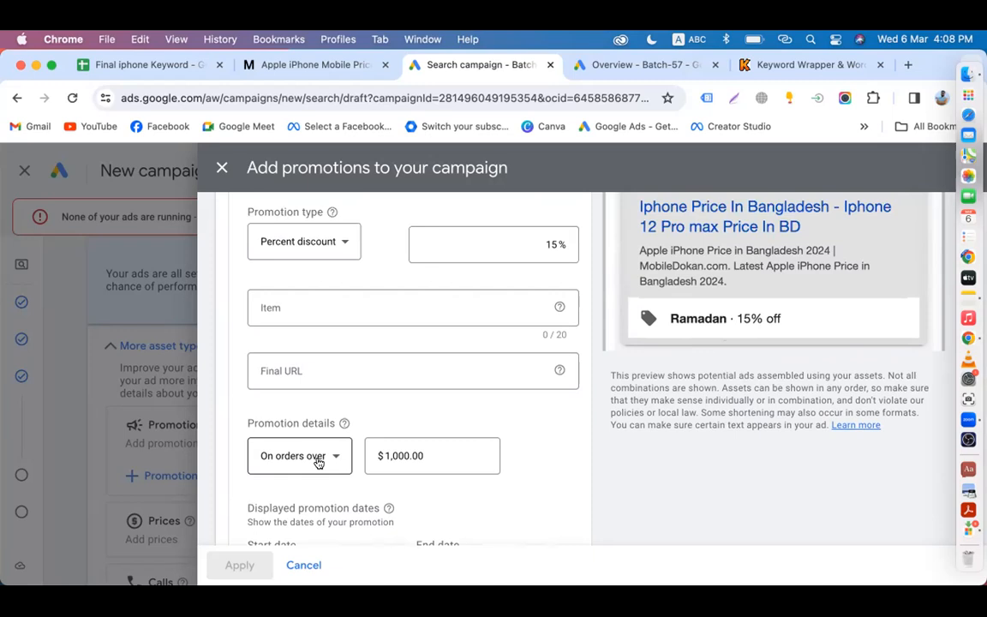
scroll(765, 317, up, 2)
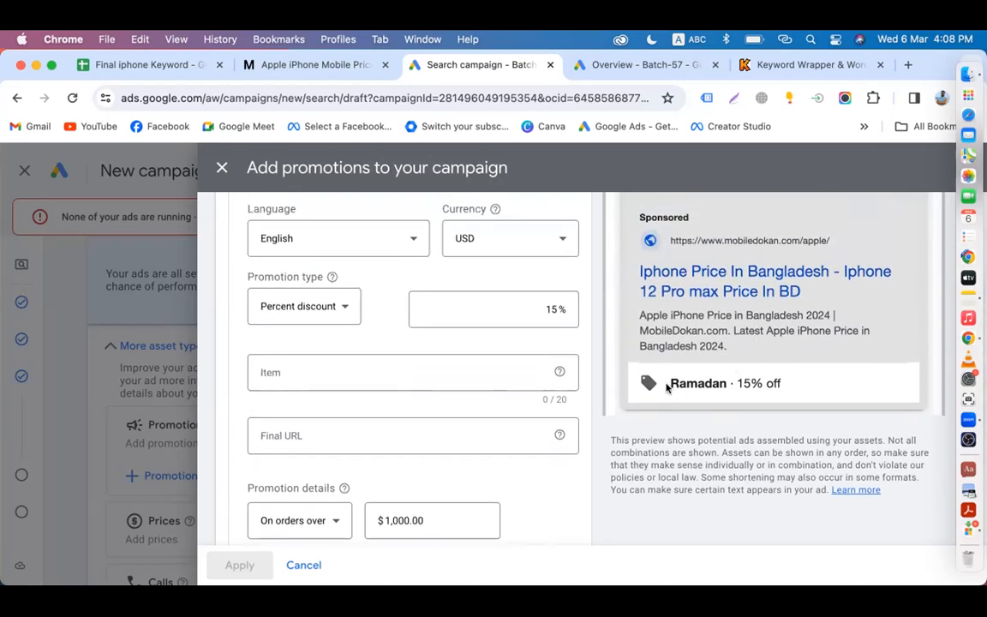
drag(679, 404, 580, 447)
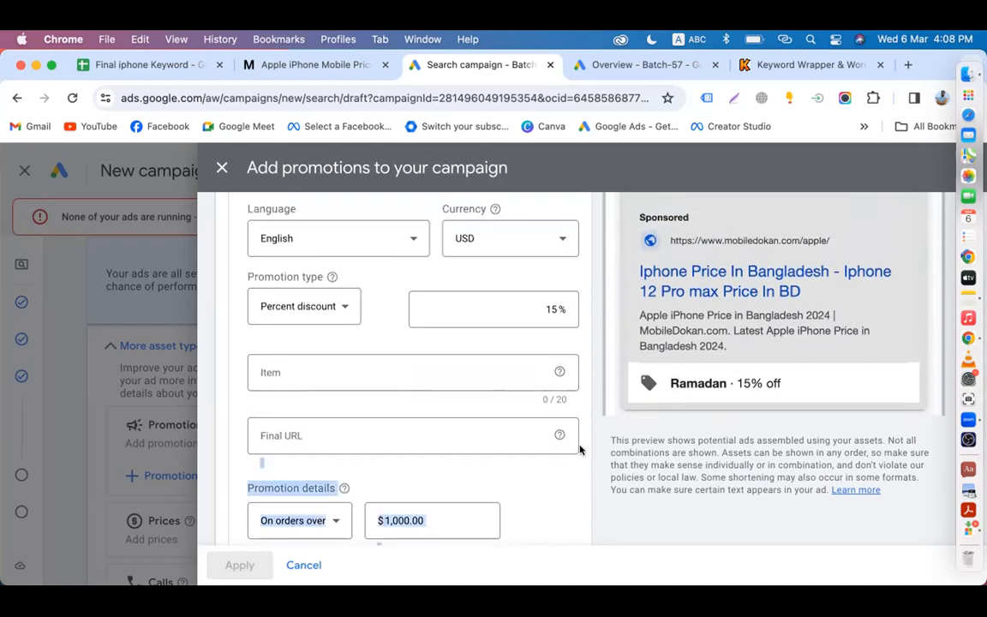
scroll(549, 473, down, 4)
click(538, 400)
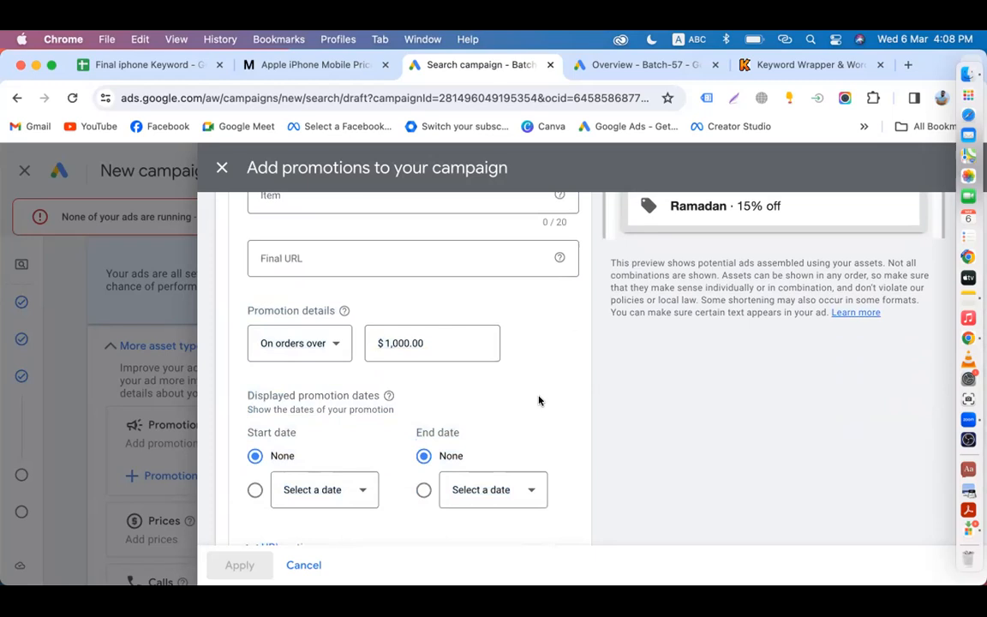
scroll(538, 400, down, 3)
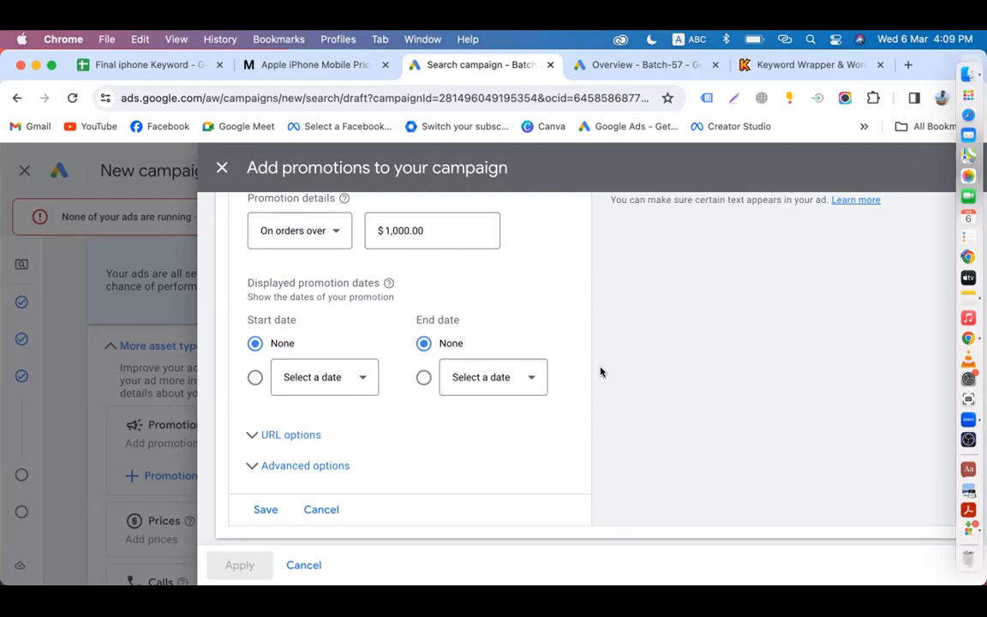
Step: Set the promotion's displayed dates to start Mar 7, 2024 and end Mar 18, 2024
click(331, 381)
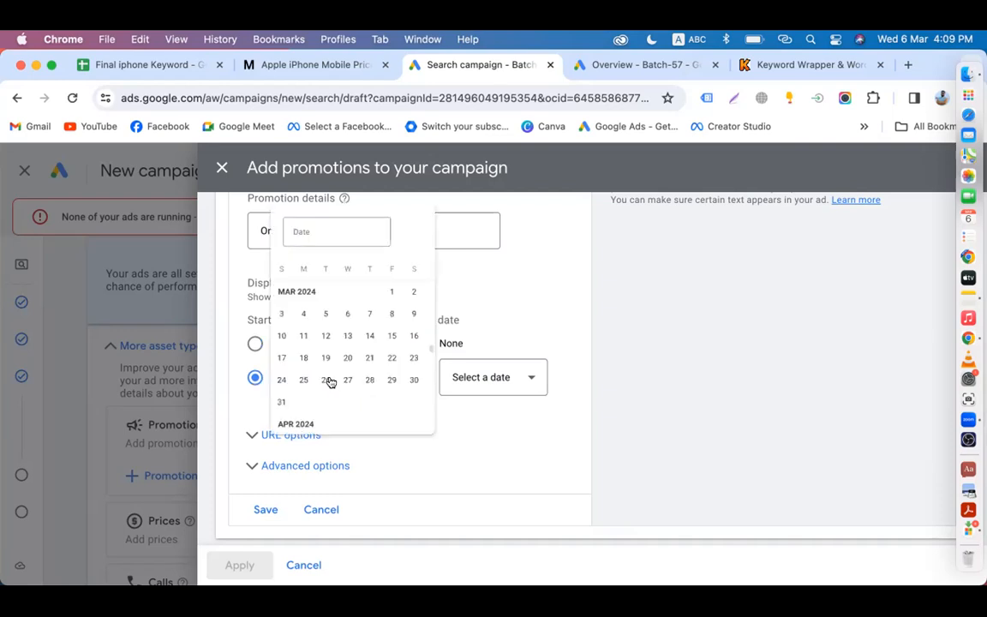
click(399, 284)
click(496, 377)
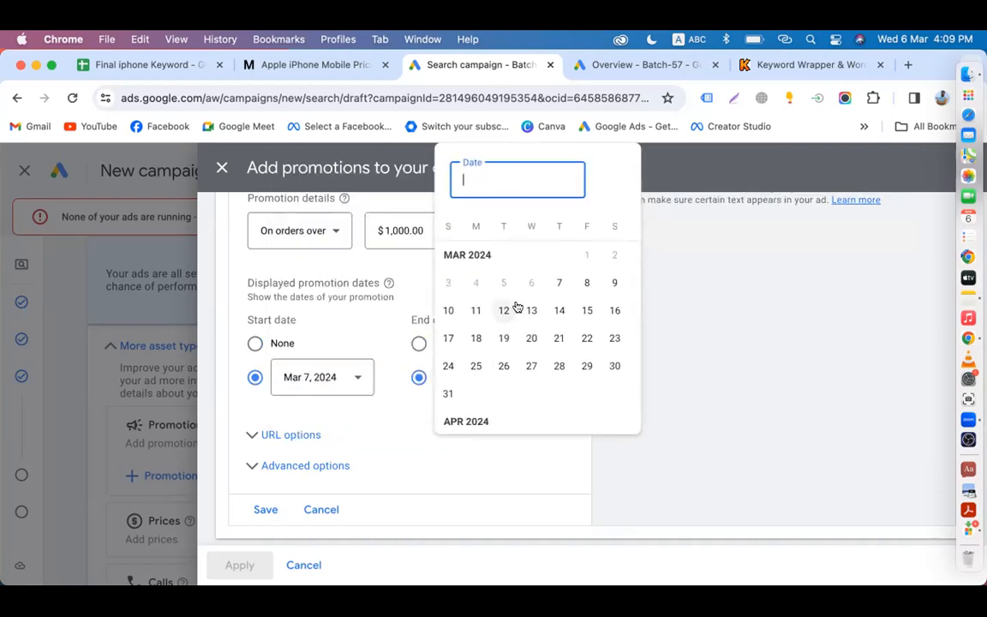
click(476, 340)
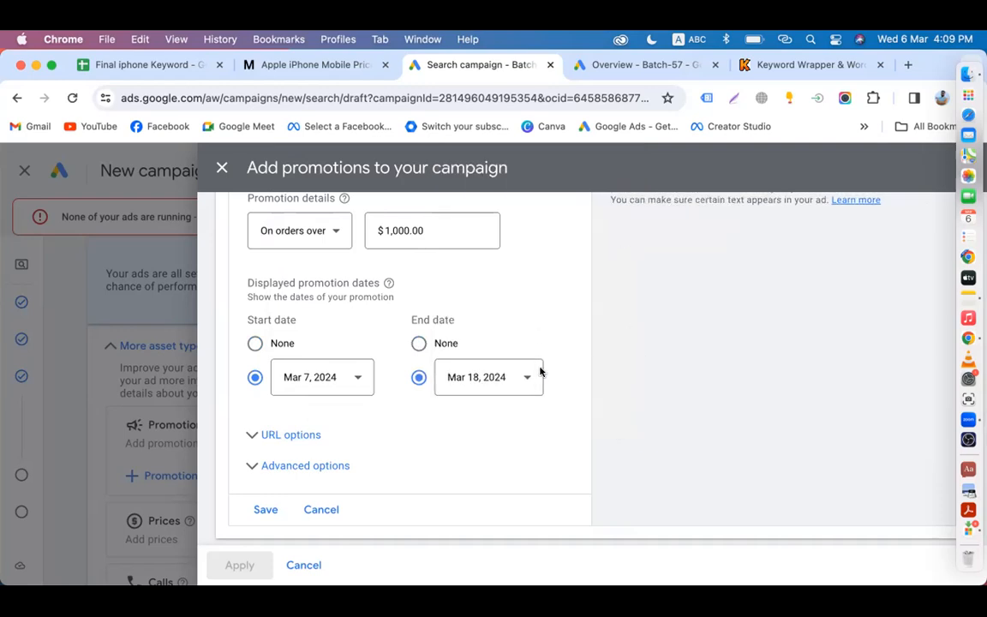
click(522, 377)
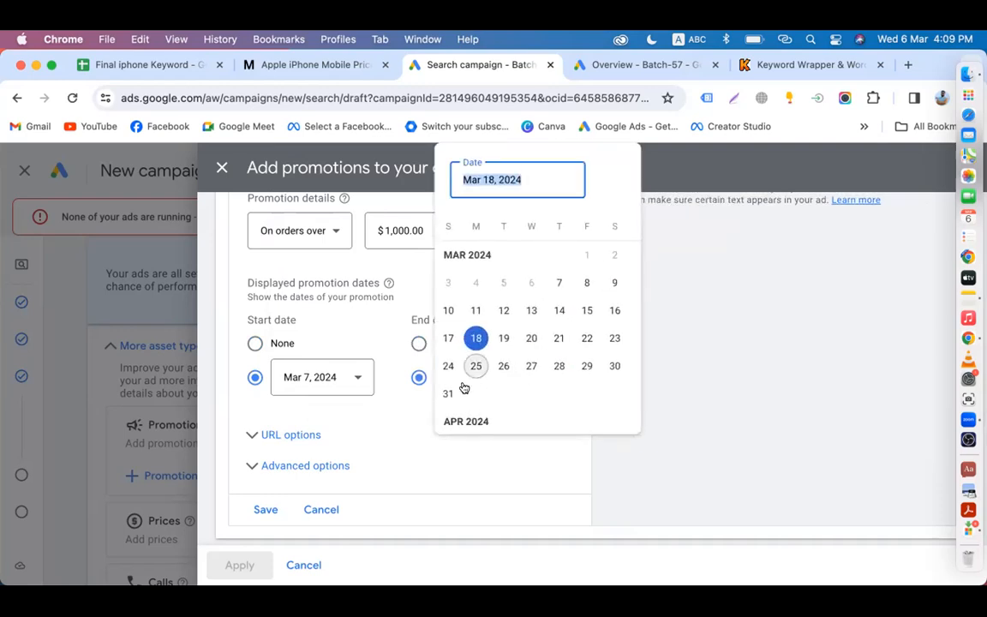
click(671, 317)
scroll(670, 377, up, 5)
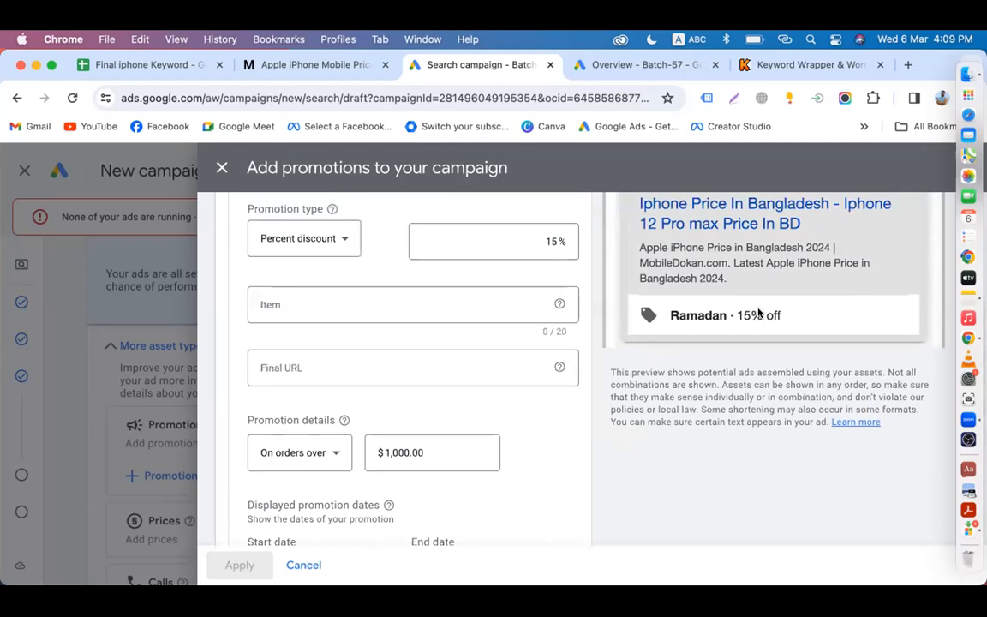
scroll(326, 423, down, 5)
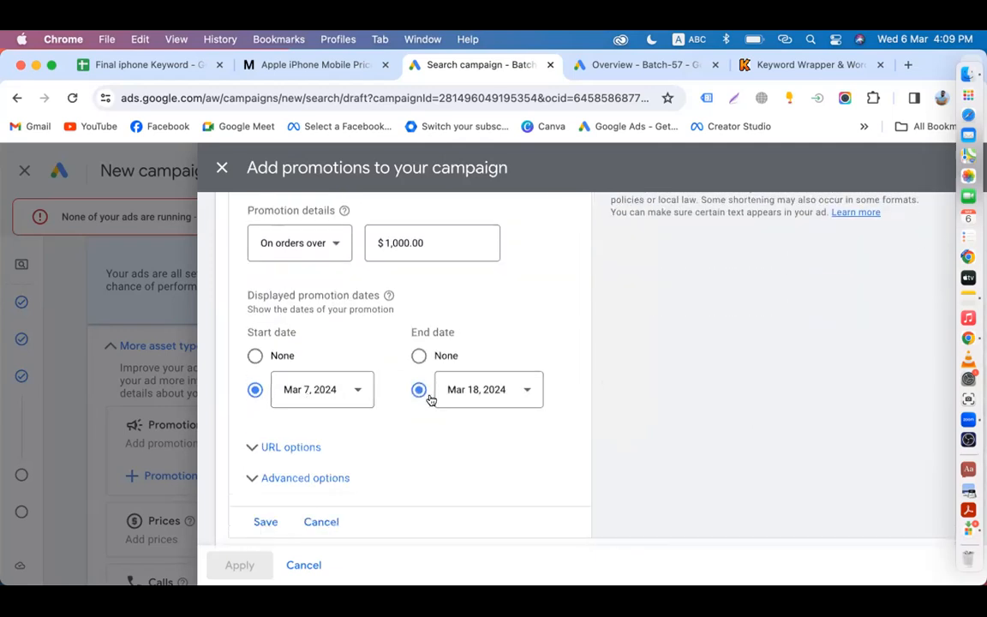
scroll(665, 359, up, 3)
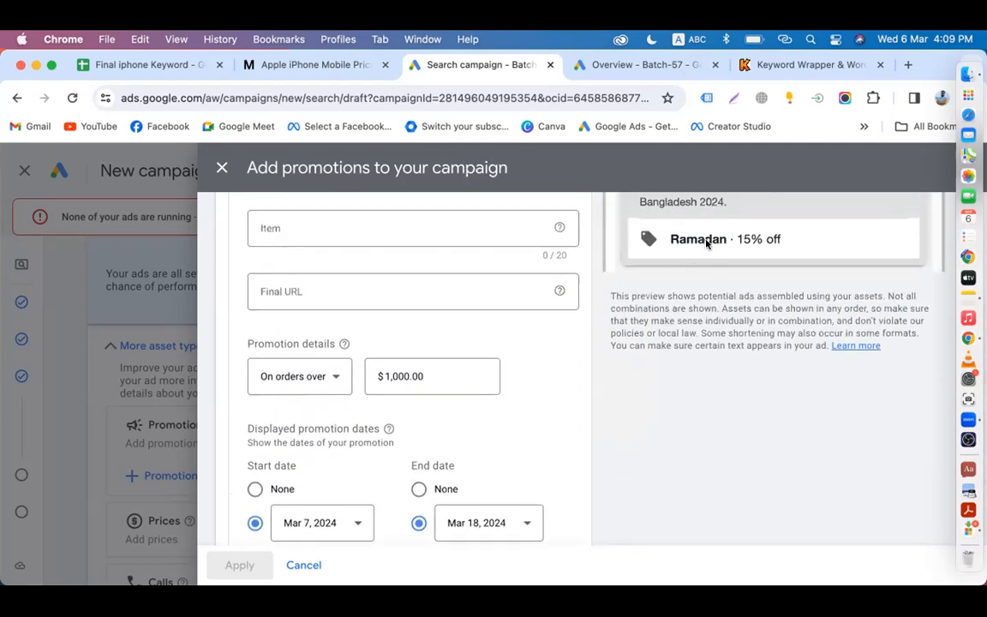
scroll(628, 401, down, 3)
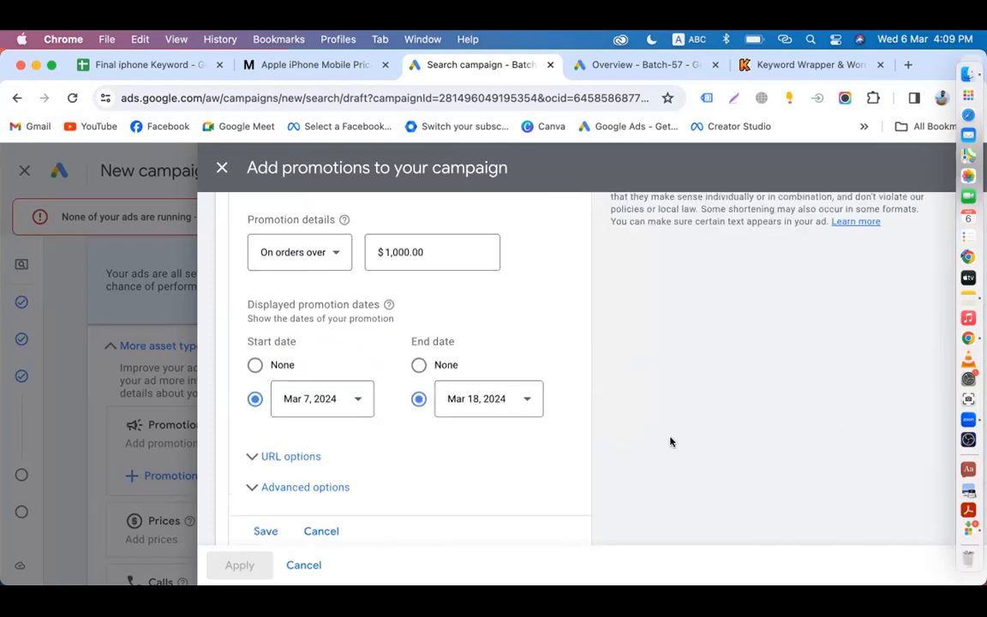
scroll(671, 441, up, 6)
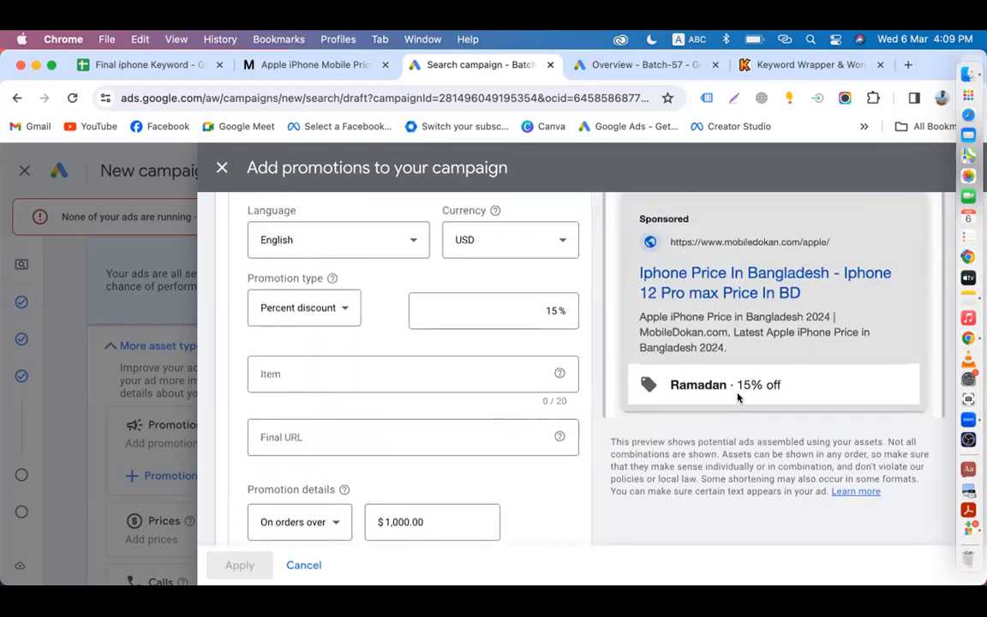
scroll(621, 412, down, 6)
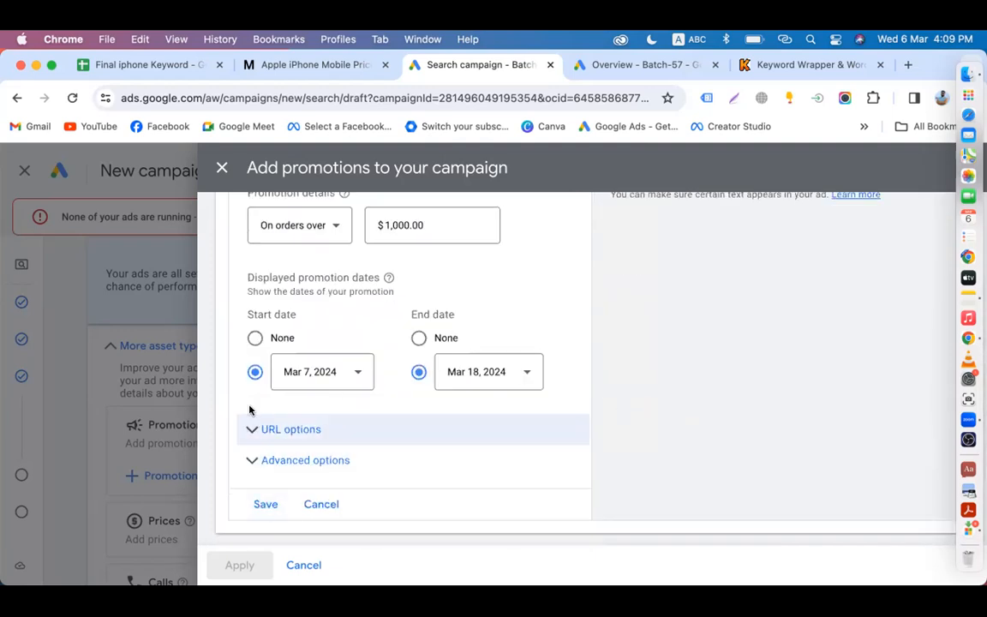
scroll(502, 351, up, 6)
Step: Enter Apple as the promotion's item
click(289, 384)
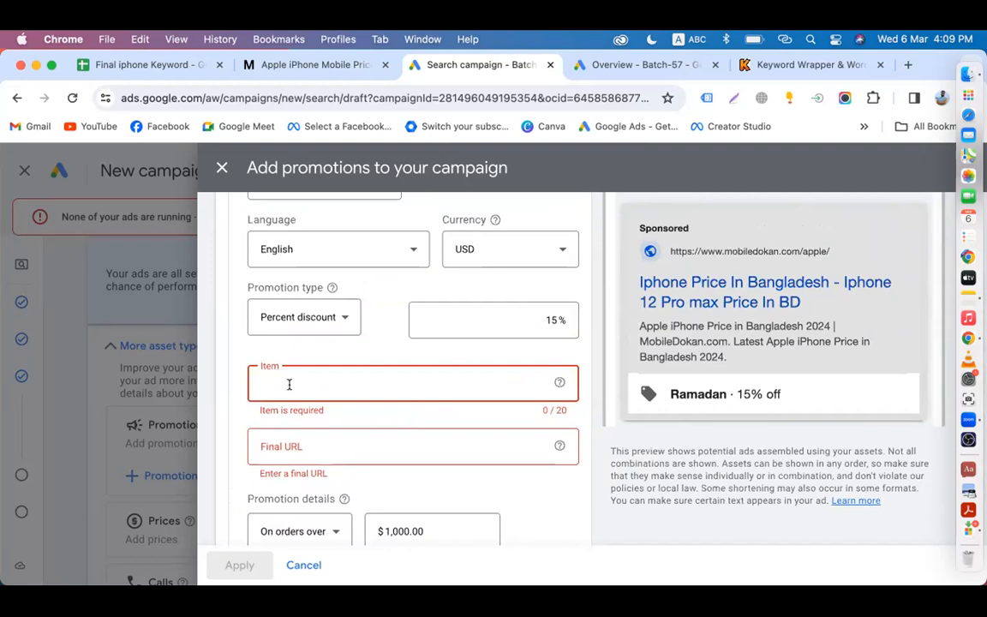
text(Apple)
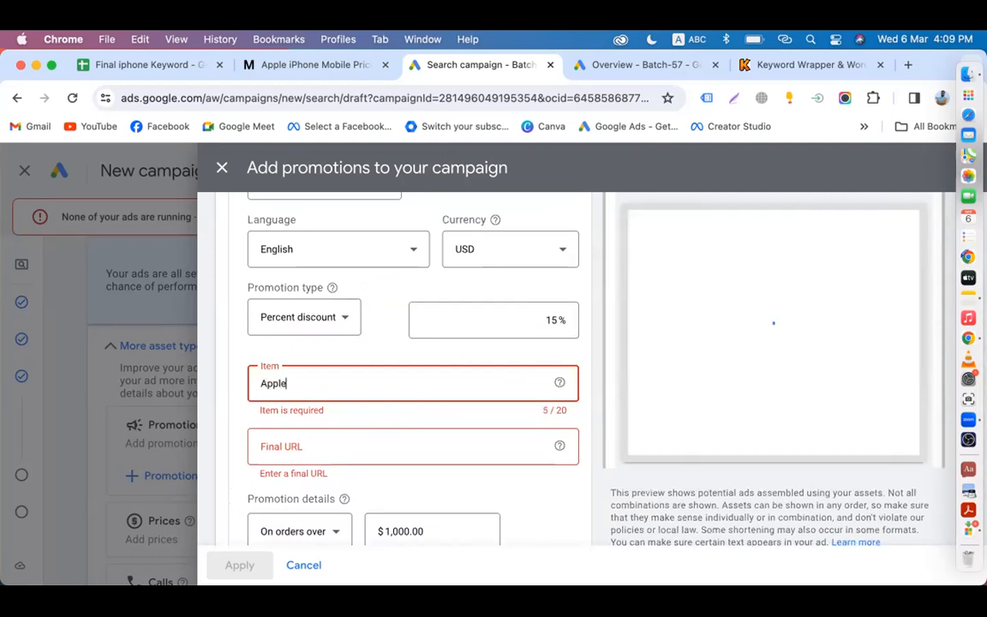
click(278, 445)
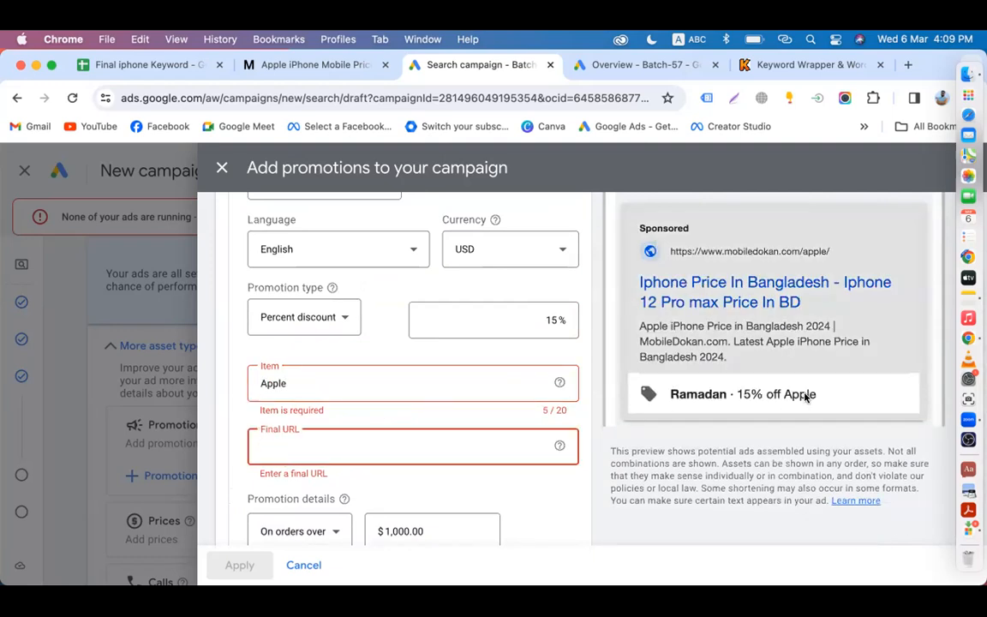
scroll(397, 247, up, 3)
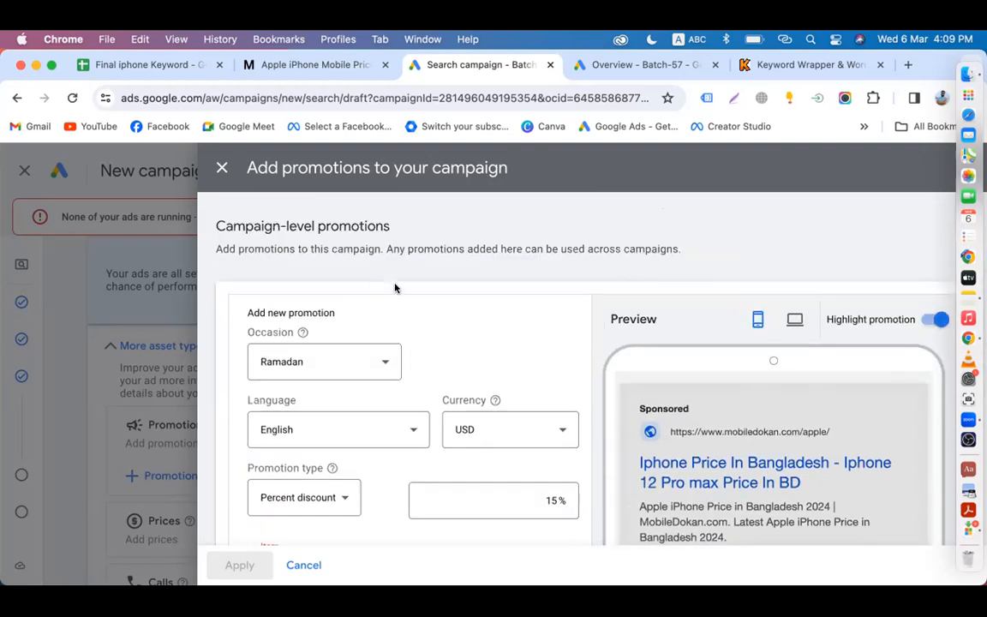
Step: Copy the mobiledokan.com Apple page address, dismissing the site's pop-up ad
click(312, 64)
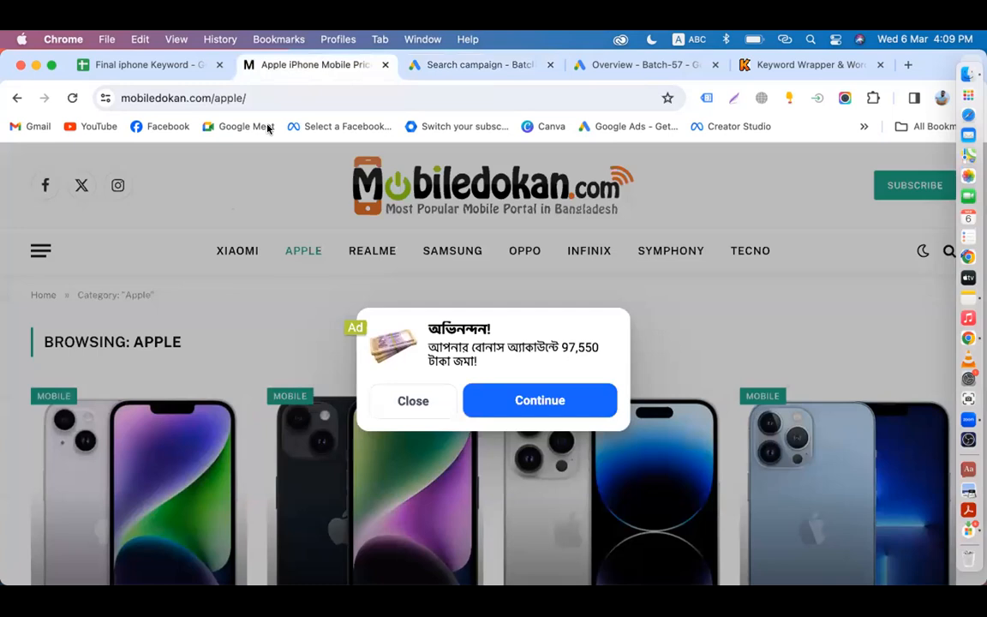
click(407, 400)
click(266, 98)
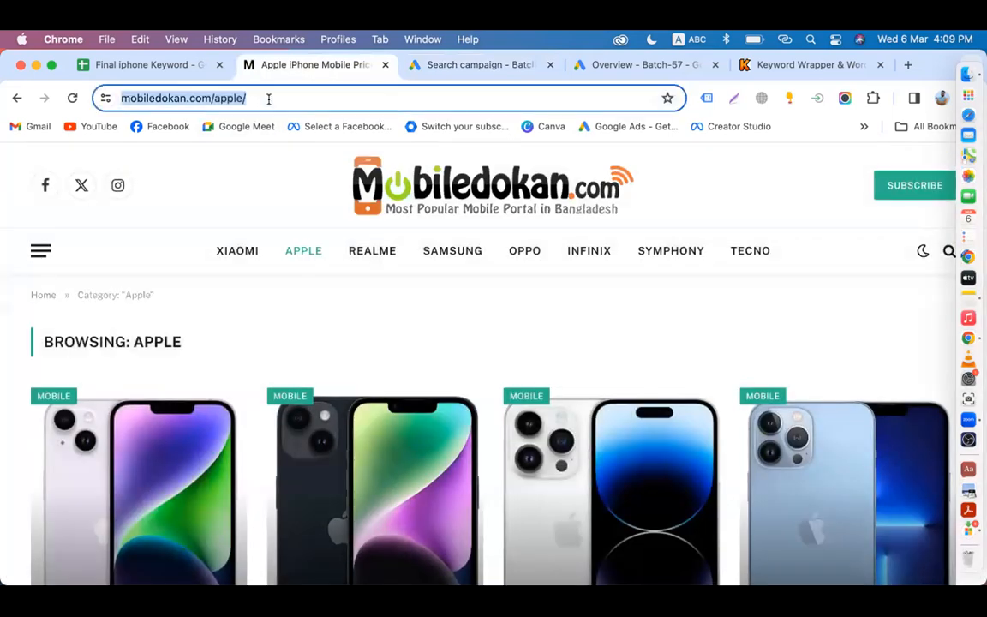
right_click(268, 106)
click(302, 231)
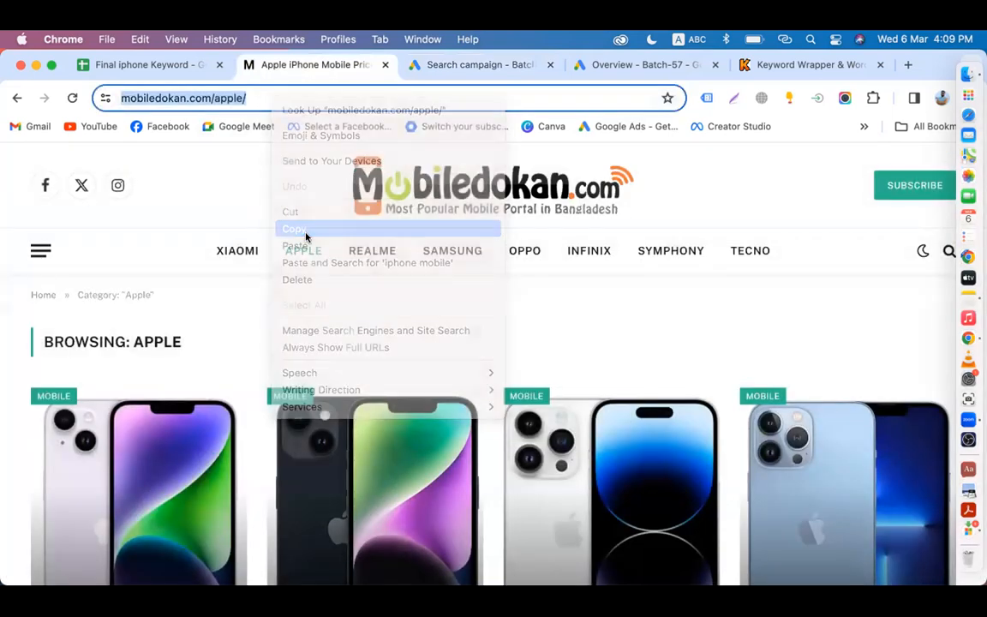
click(621, 66)
click(474, 64)
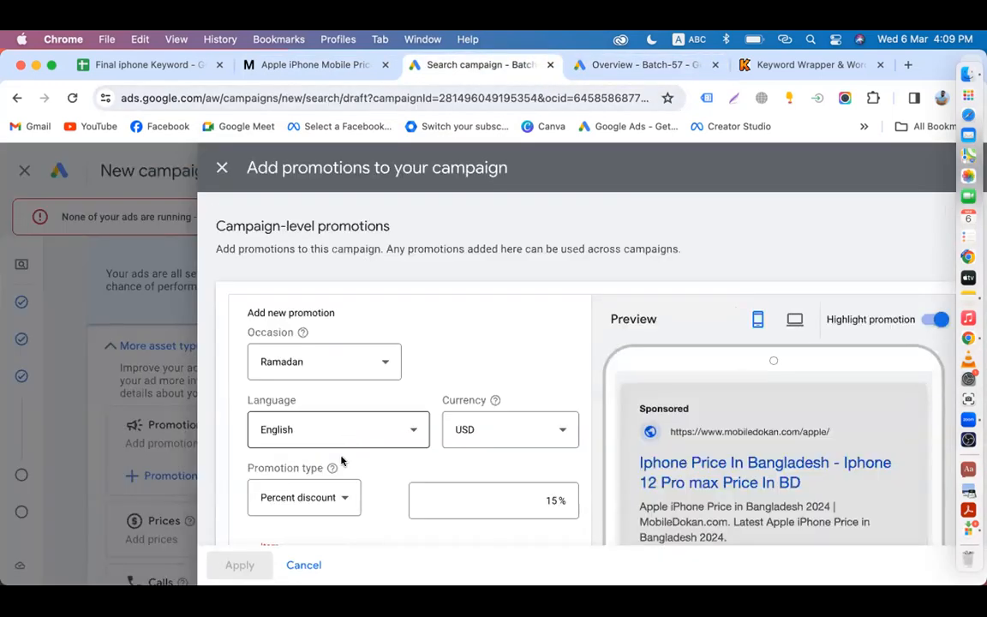
scroll(342, 461, down, 5)
scroll(318, 302, up, 2)
click(309, 292)
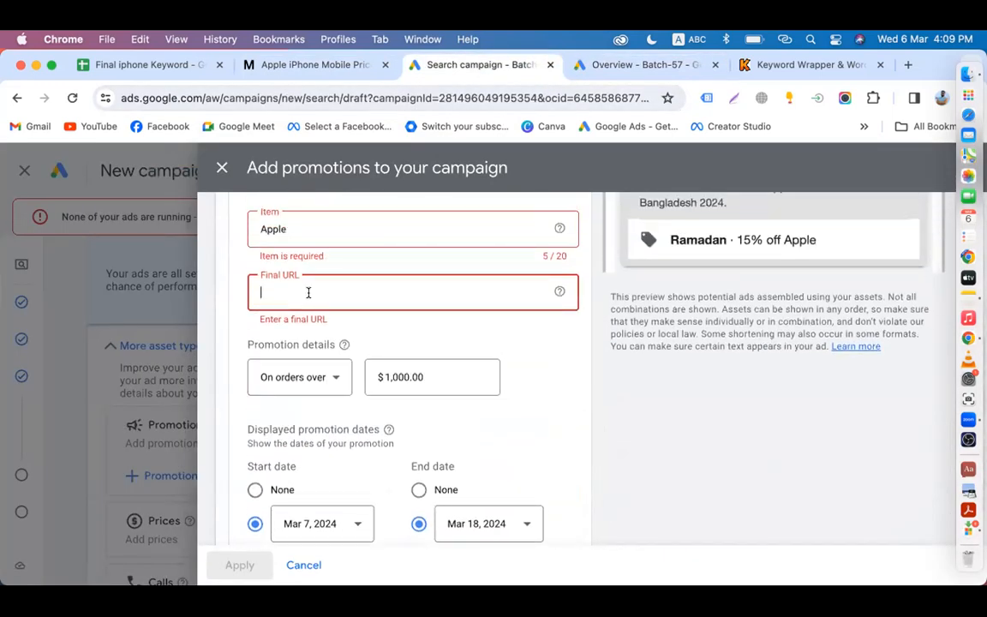
key(super+v)
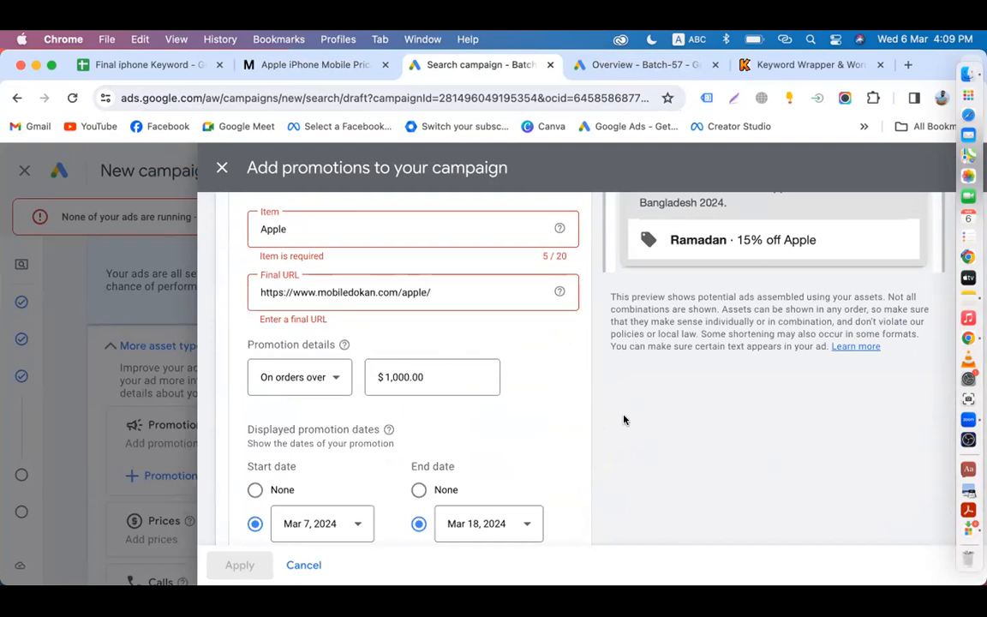
scroll(623, 419, down, 3)
click(264, 505)
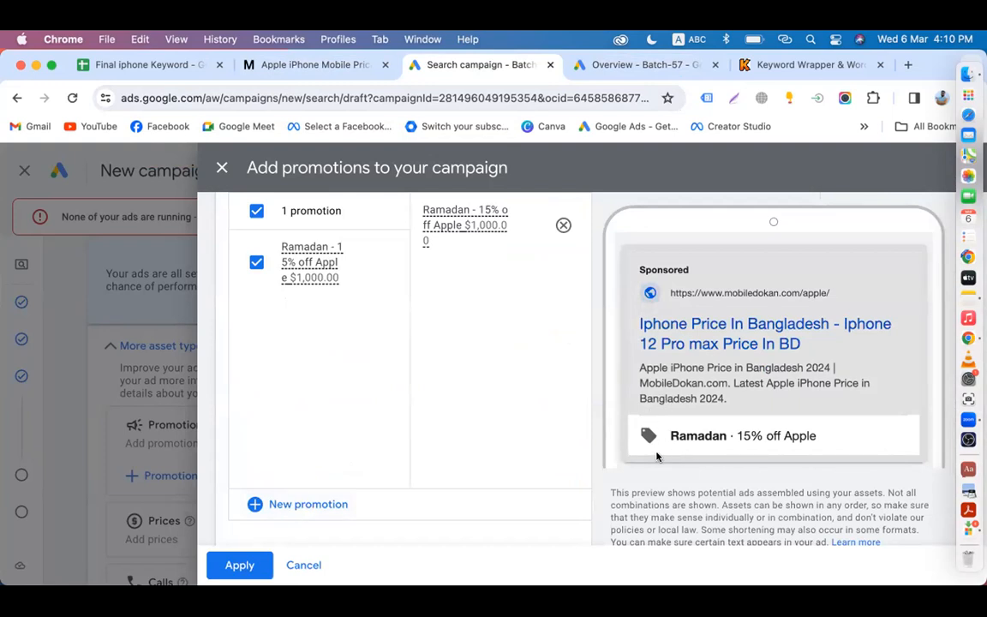
Step: Add the saved Ramadan 15% off Apple promotion, then expand the Prices asset section
click(242, 566)
scroll(356, 489, up, 5)
scroll(357, 489, up, 15)
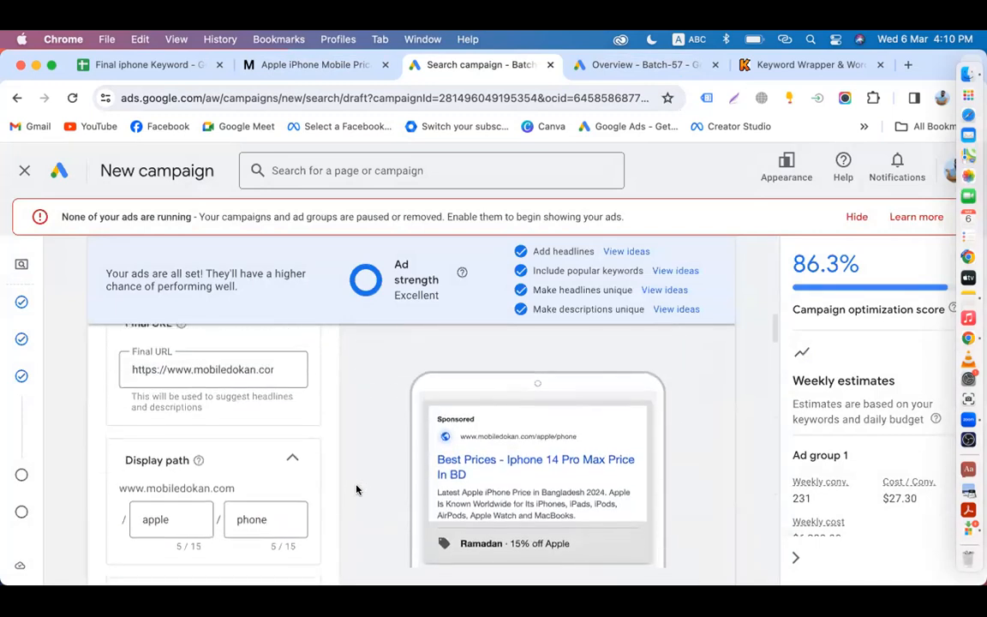
scroll(356, 490, down, 2)
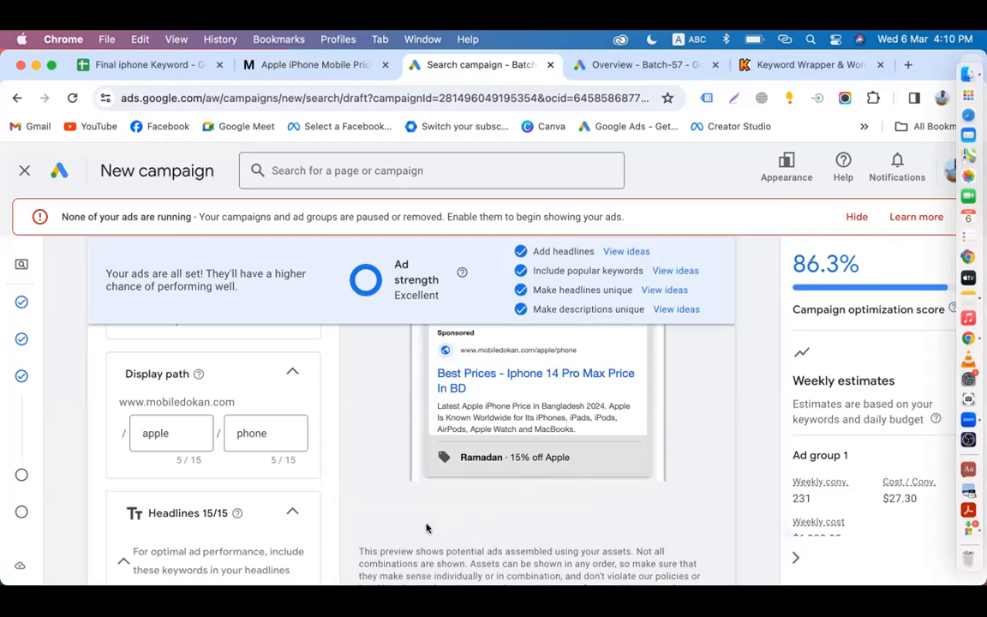
scroll(426, 528, down, 10)
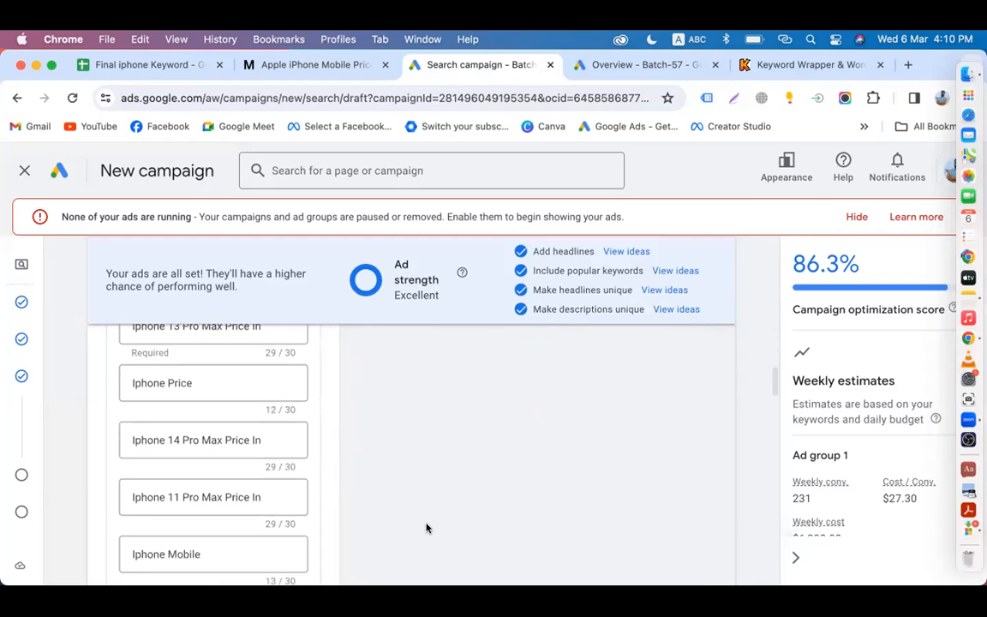
scroll(426, 527, down, 15)
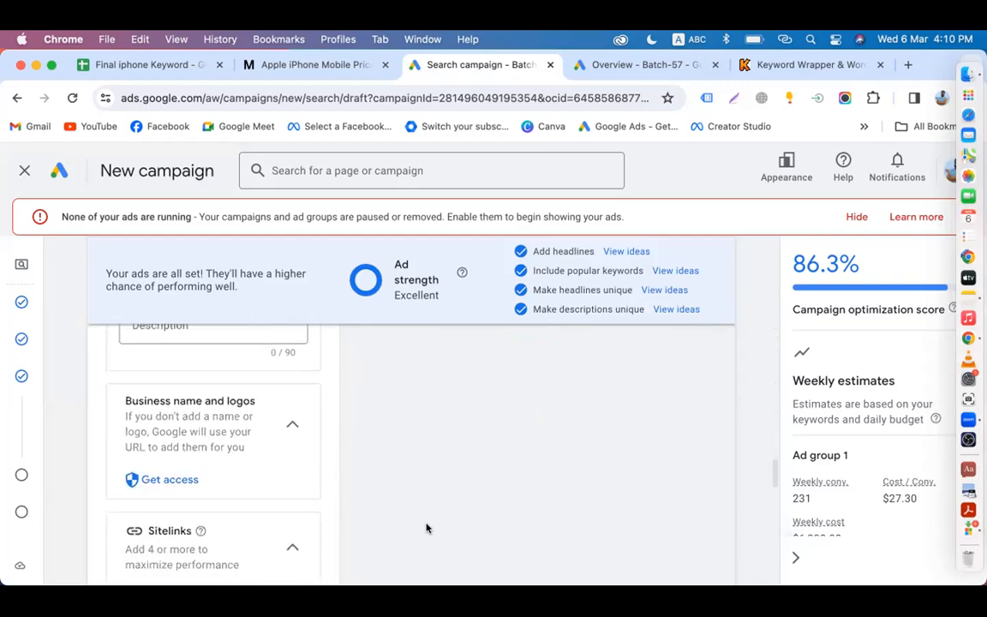
scroll(176, 540, down, 5)
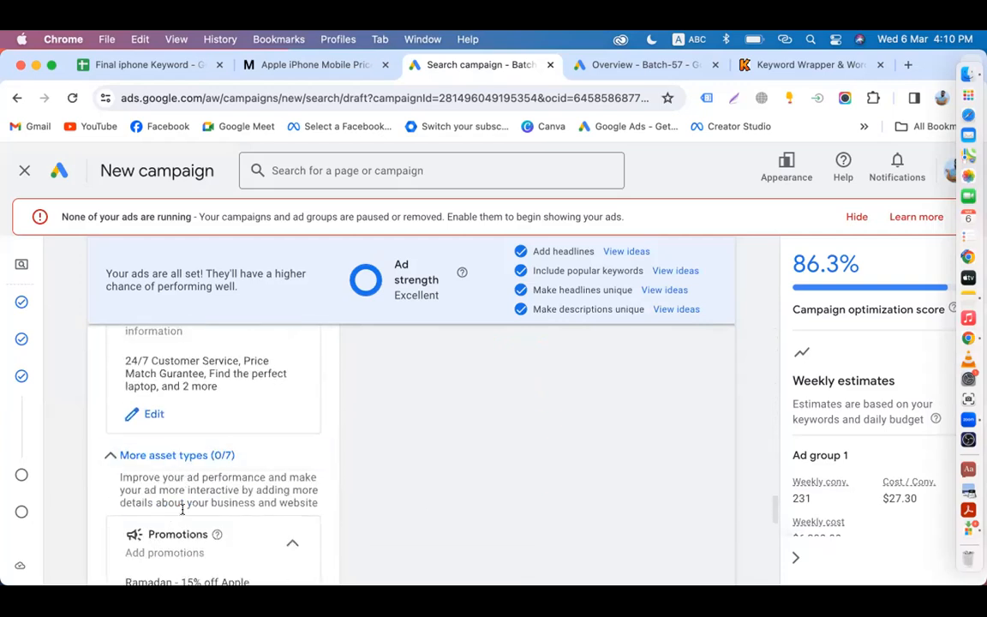
scroll(183, 521, down, 2)
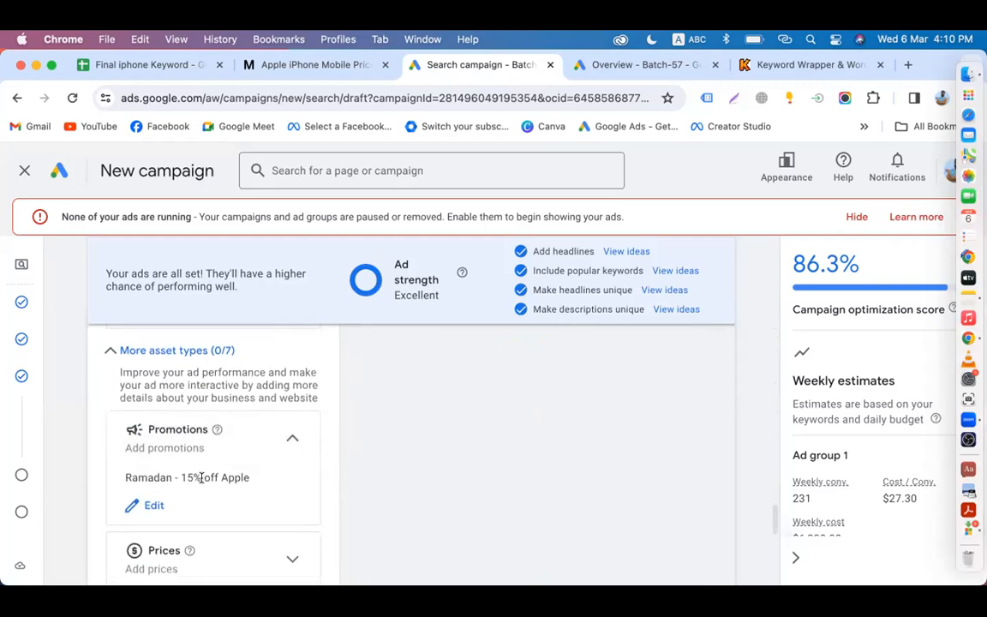
scroll(199, 478, down, 2)
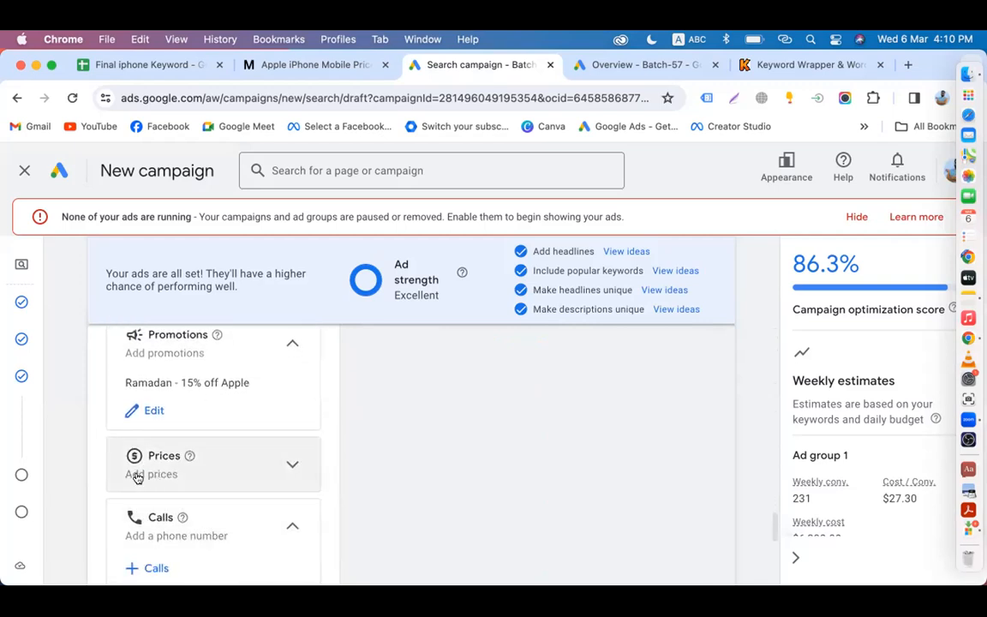
click(157, 470)
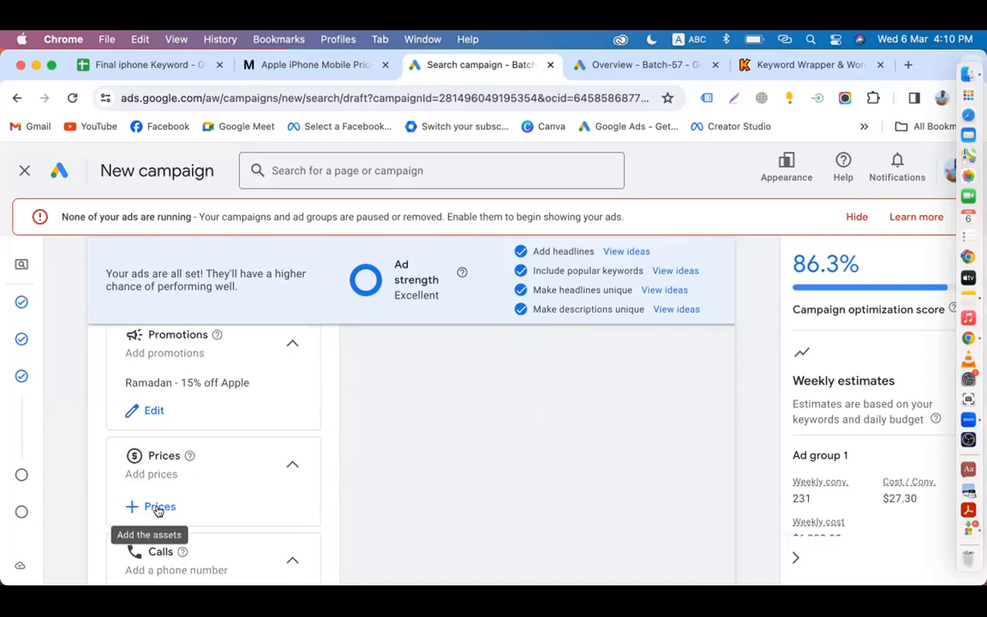
Step: Open the Add prices panel and scroll through the empty price form
click(158, 508)
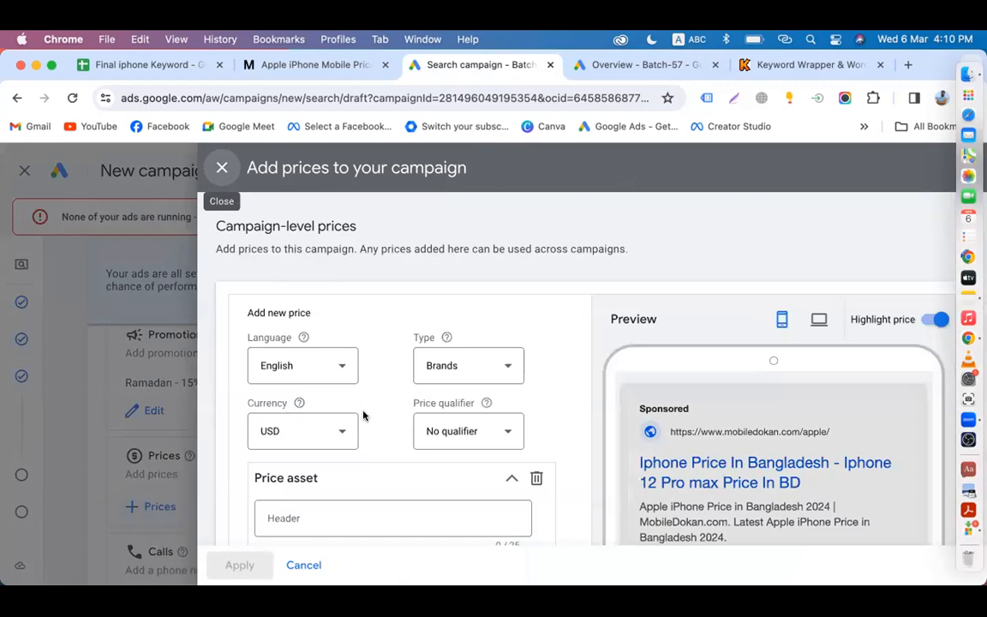
scroll(364, 416, down, 2)
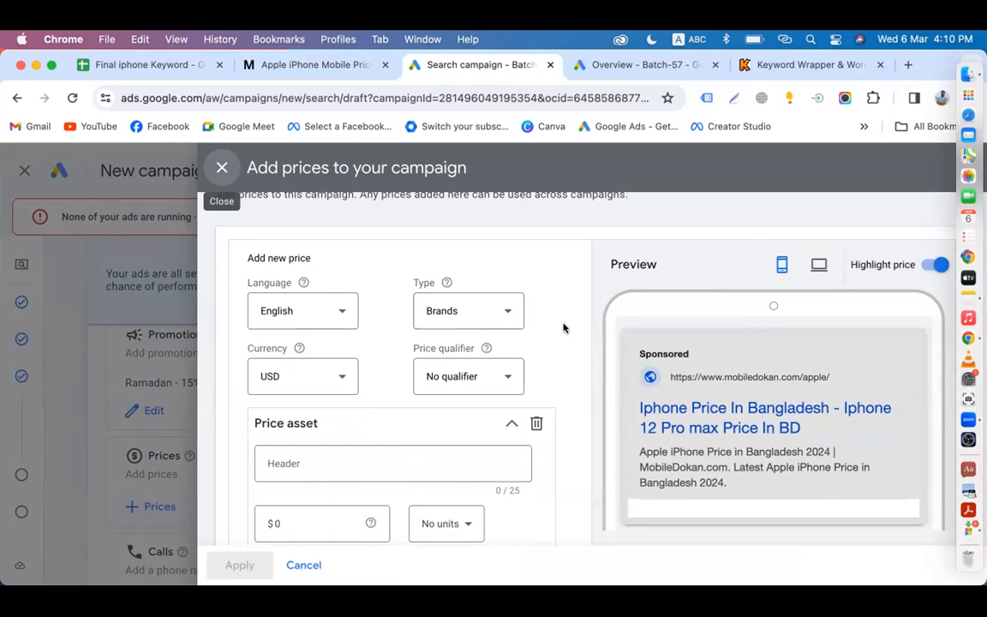
scroll(563, 328, down, 1)
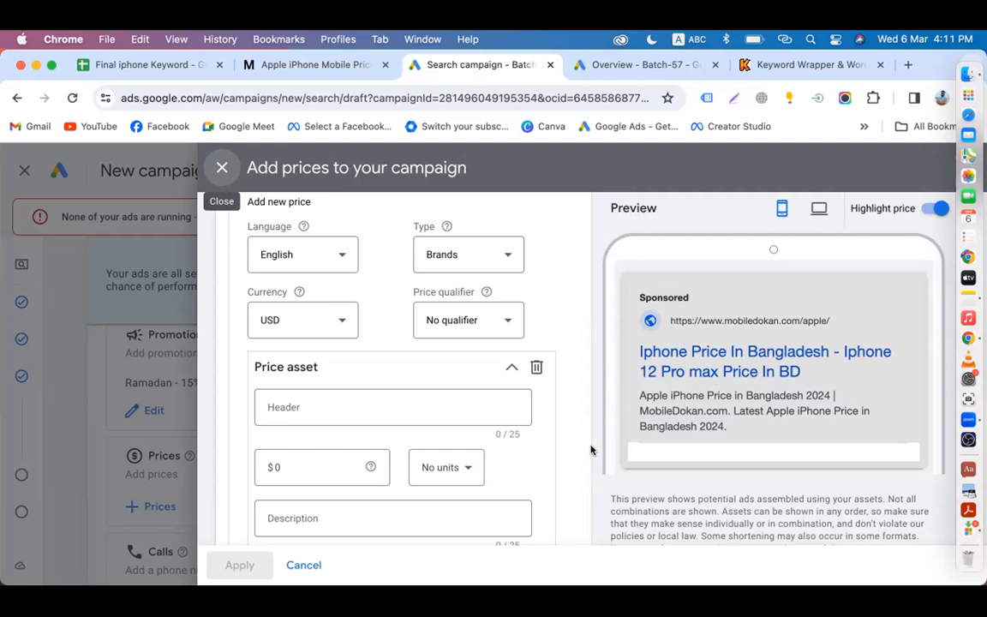
Step: Set the price item to type Brands, qualifier From, price $400 and No units
click(470, 247)
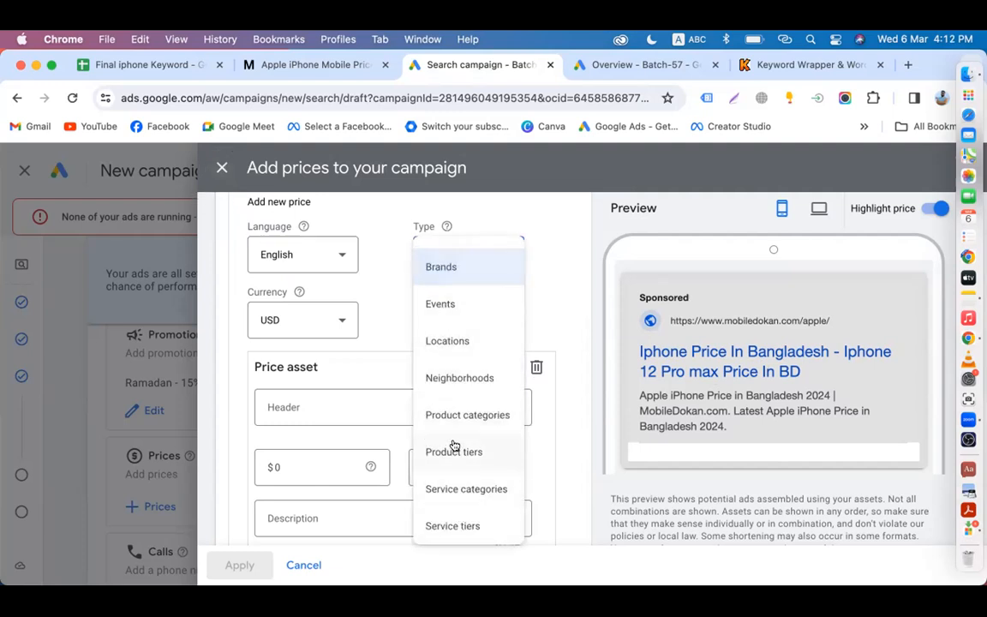
scroll(451, 441, down, 2)
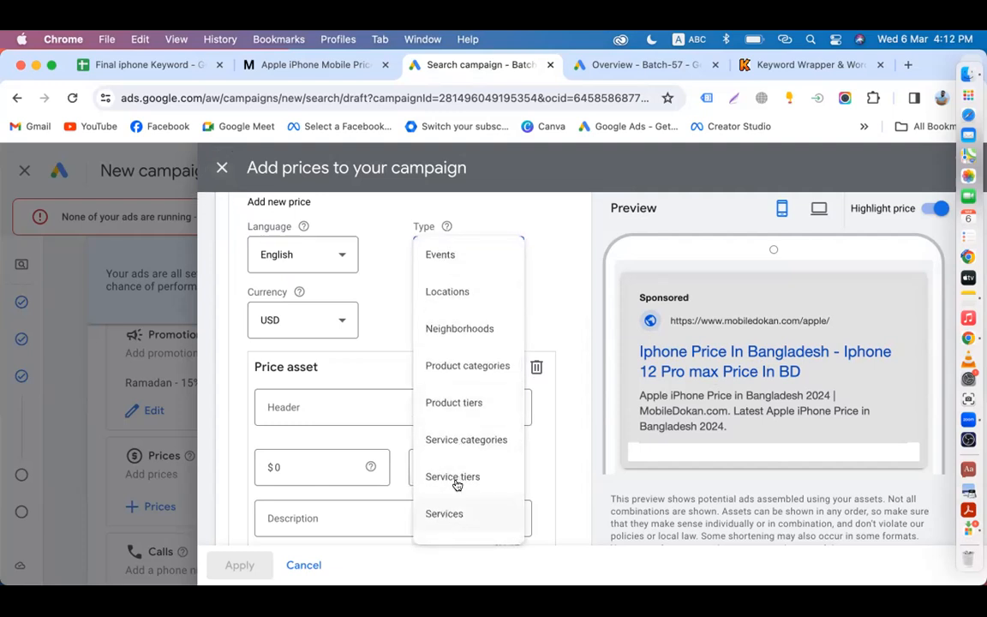
scroll(467, 391, up, 2)
click(449, 265)
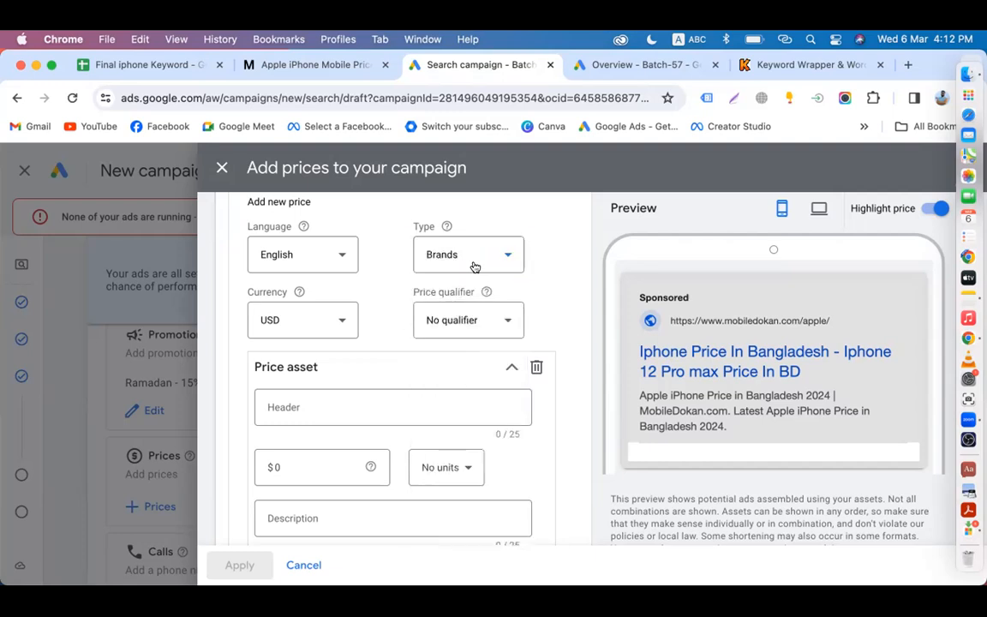
click(471, 320)
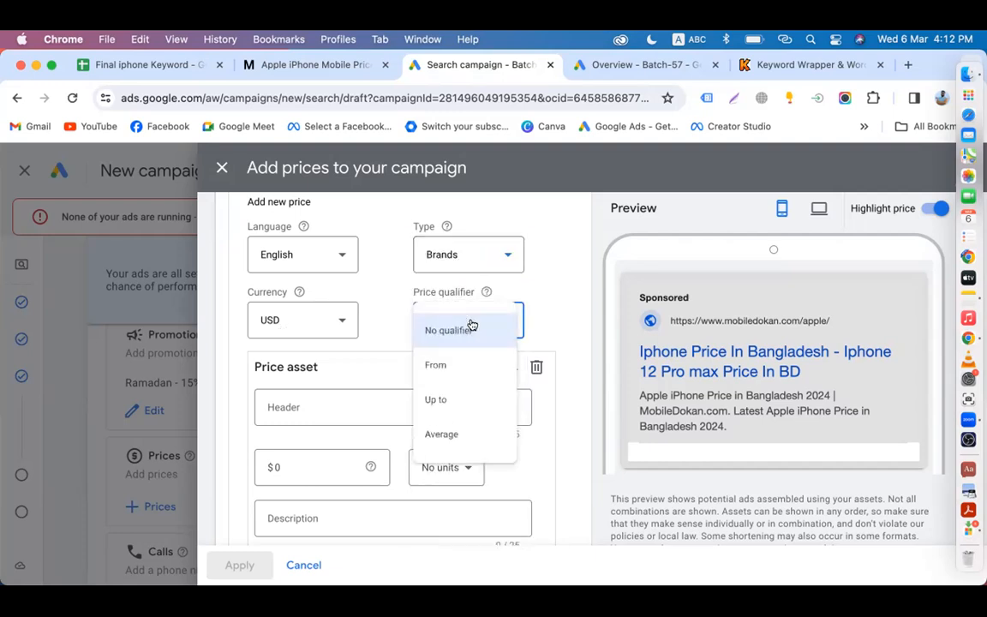
click(438, 370)
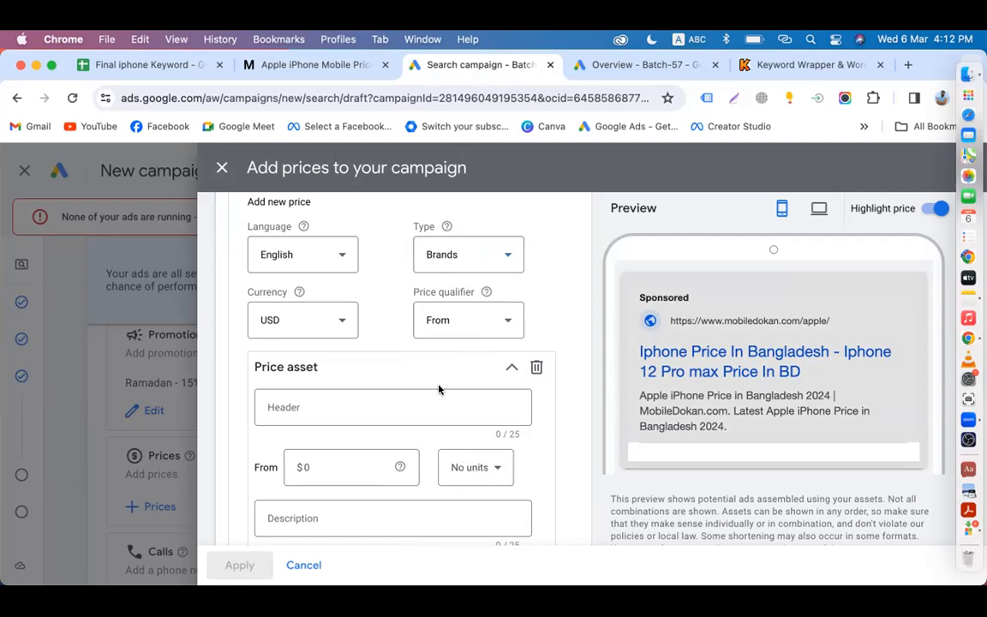
click(325, 468)
key(BackSpace)
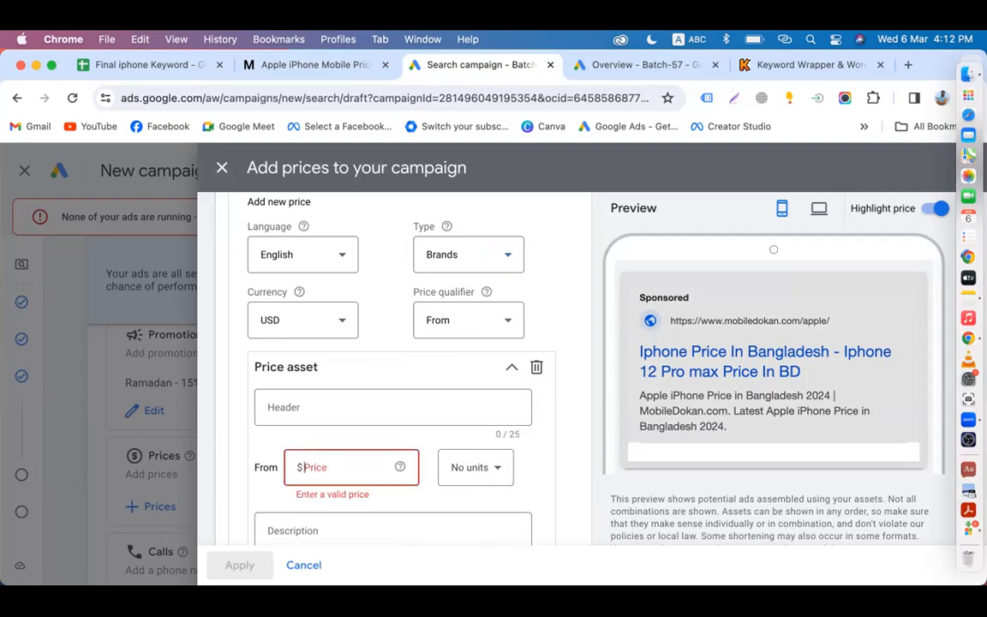
text(400)
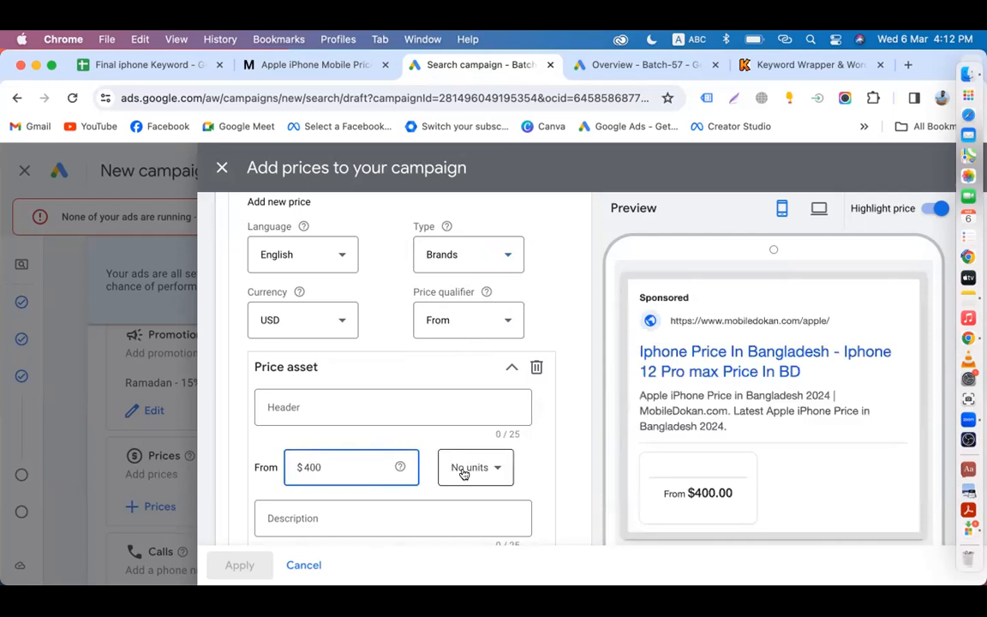
click(487, 471)
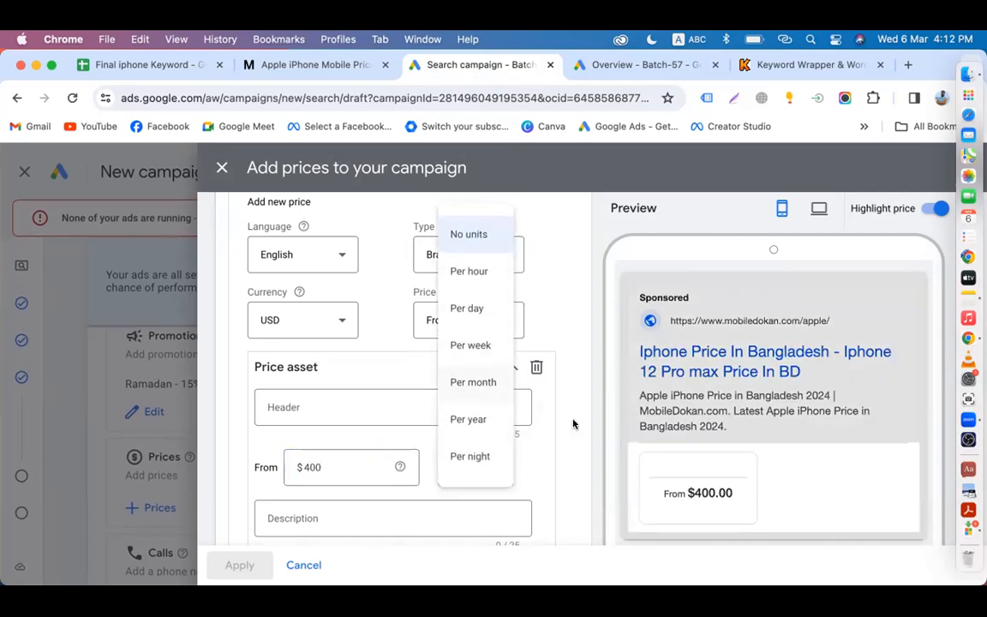
click(578, 452)
click(325, 404)
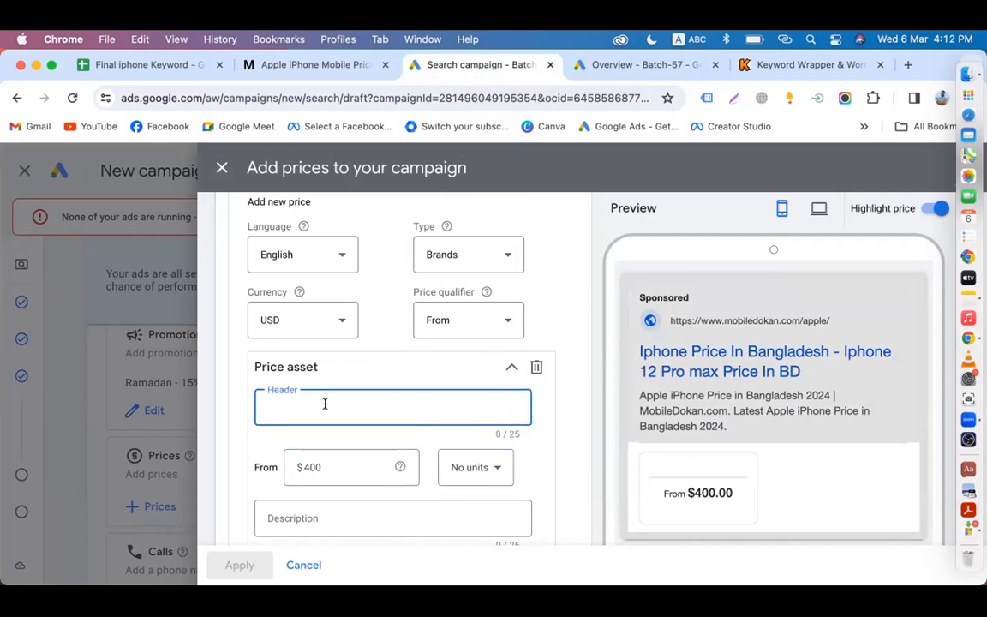
Step: Enter 'Apple 14 Pro Max' as the price item's header, keeping No units
text(App)
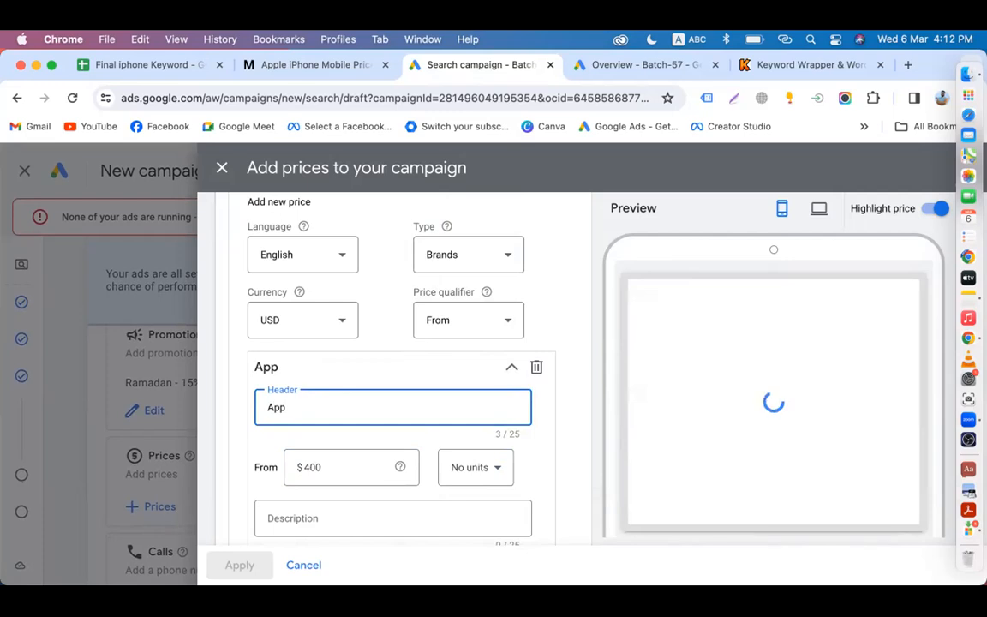
text(le 14)
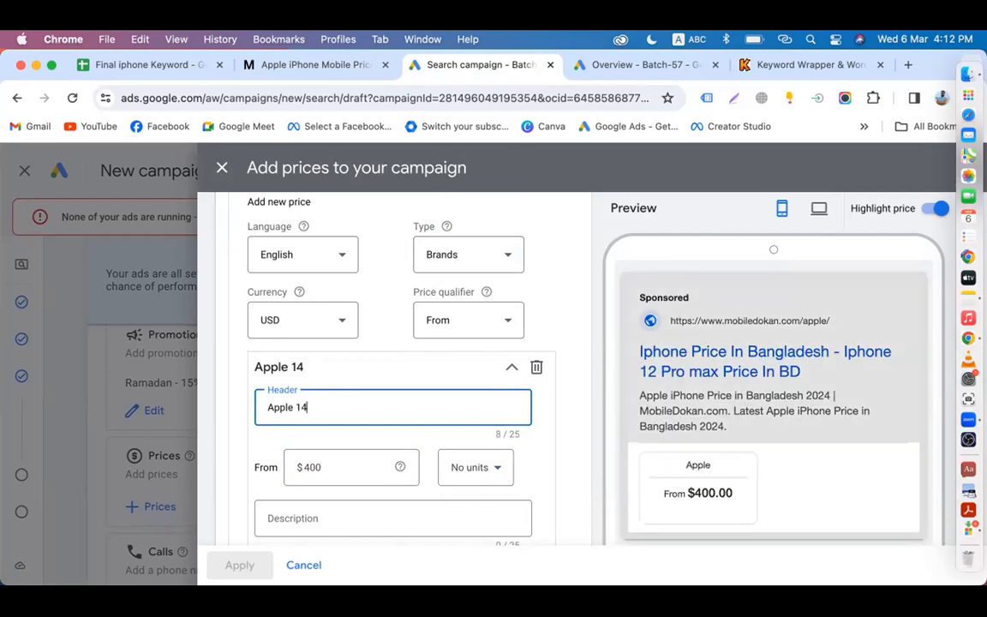
text( Pro Max)
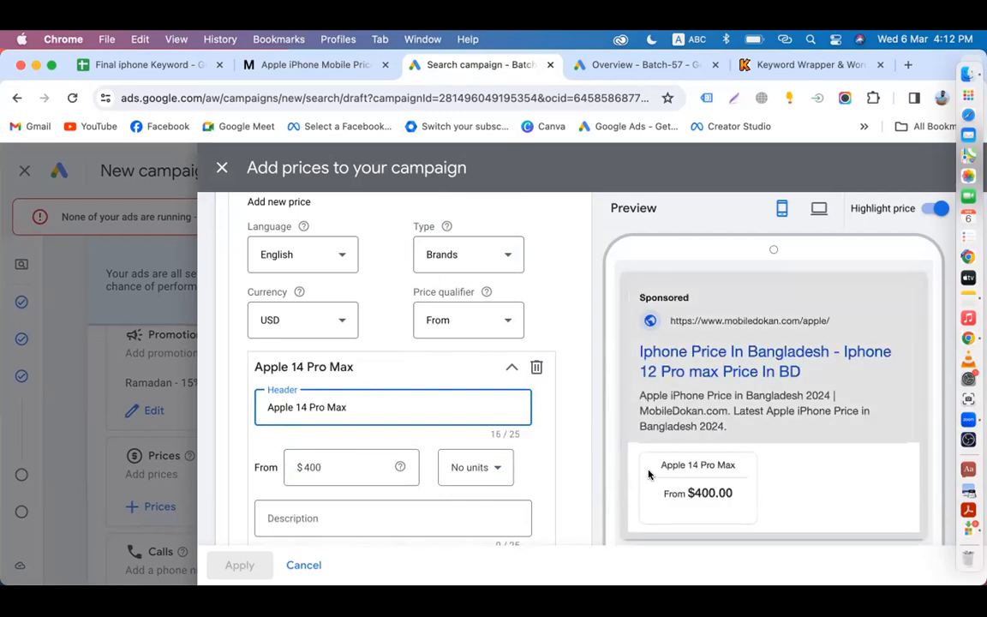
click(703, 499)
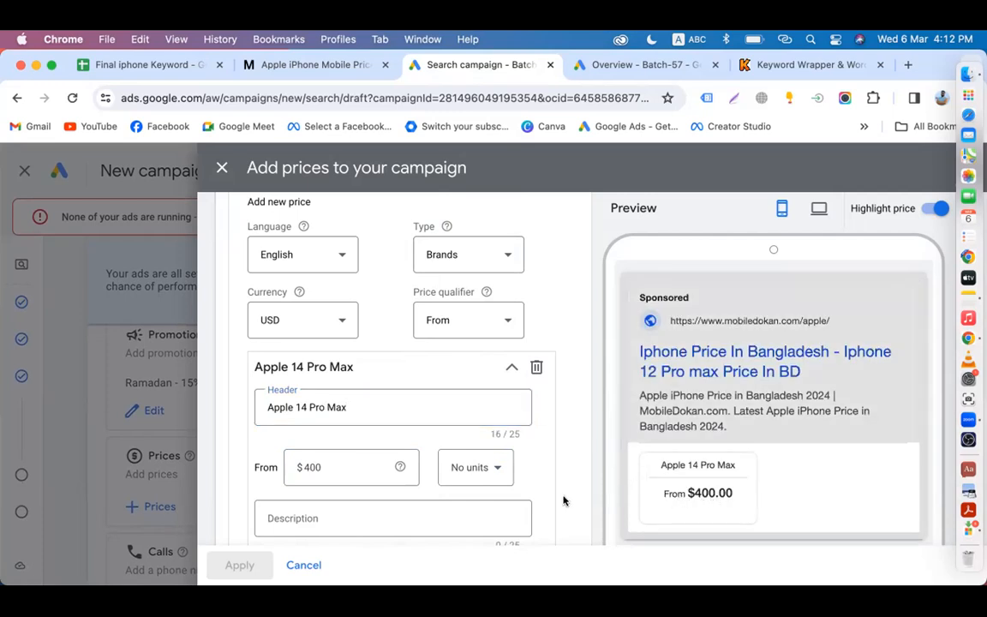
scroll(634, 471, down, 1)
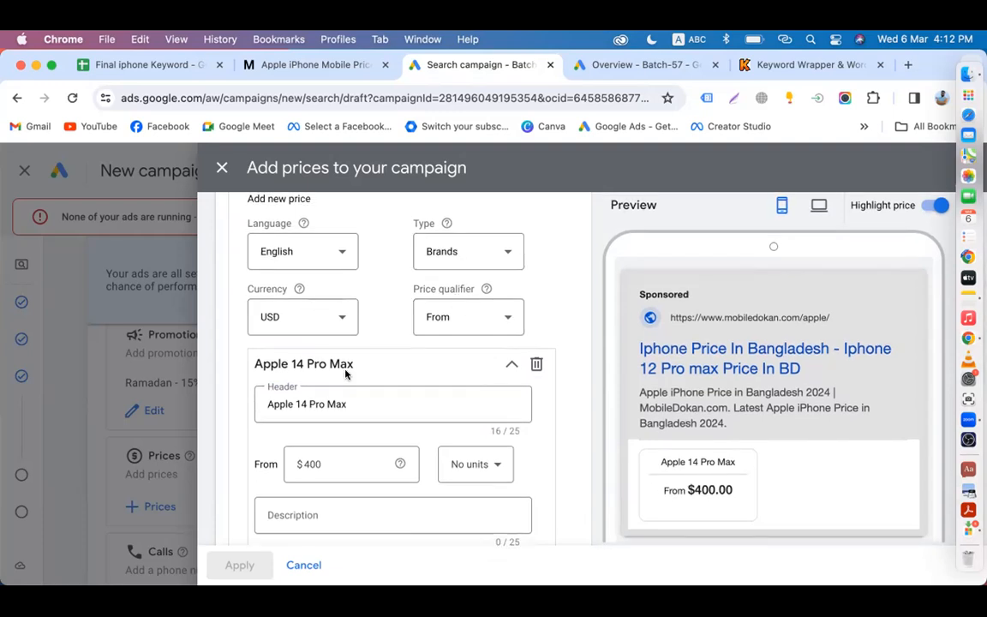
scroll(343, 394, down, 3)
click(482, 371)
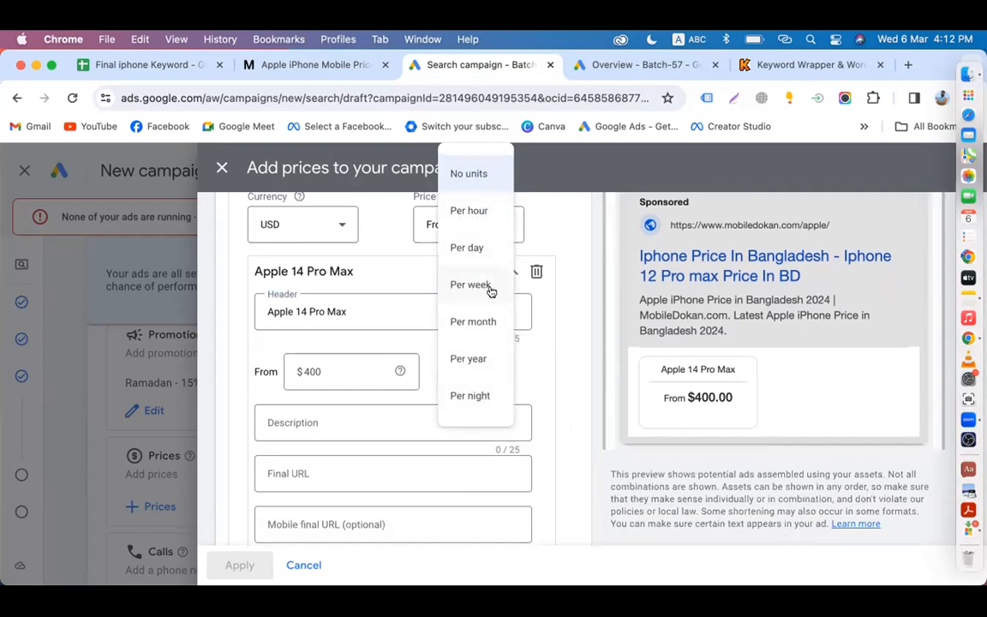
click(562, 402)
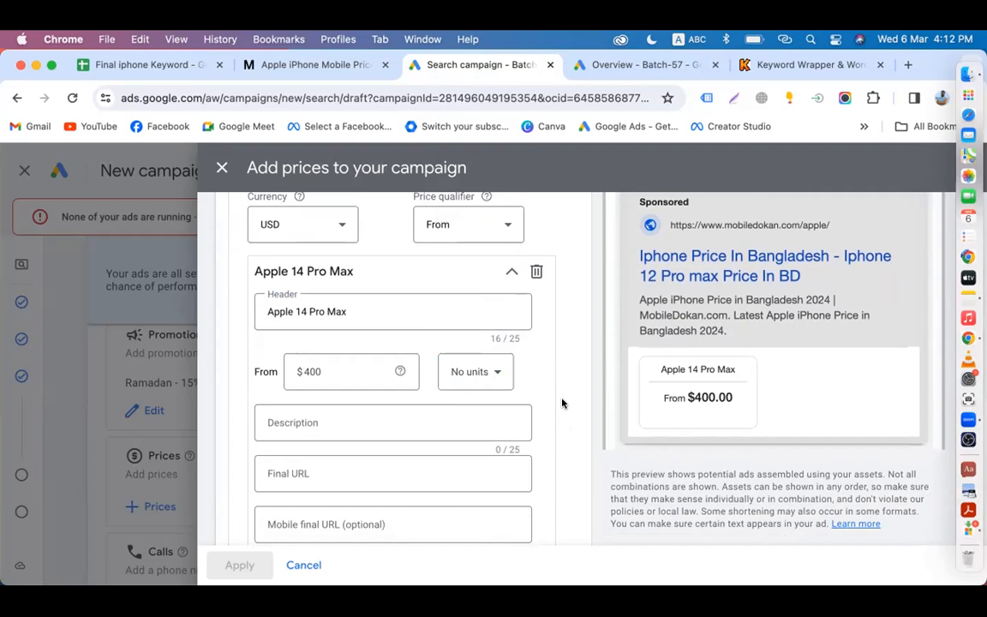
Step: Recheck the price settings, keeping Brands type, From qualifier and No units
scroll(474, 255, up, 2)
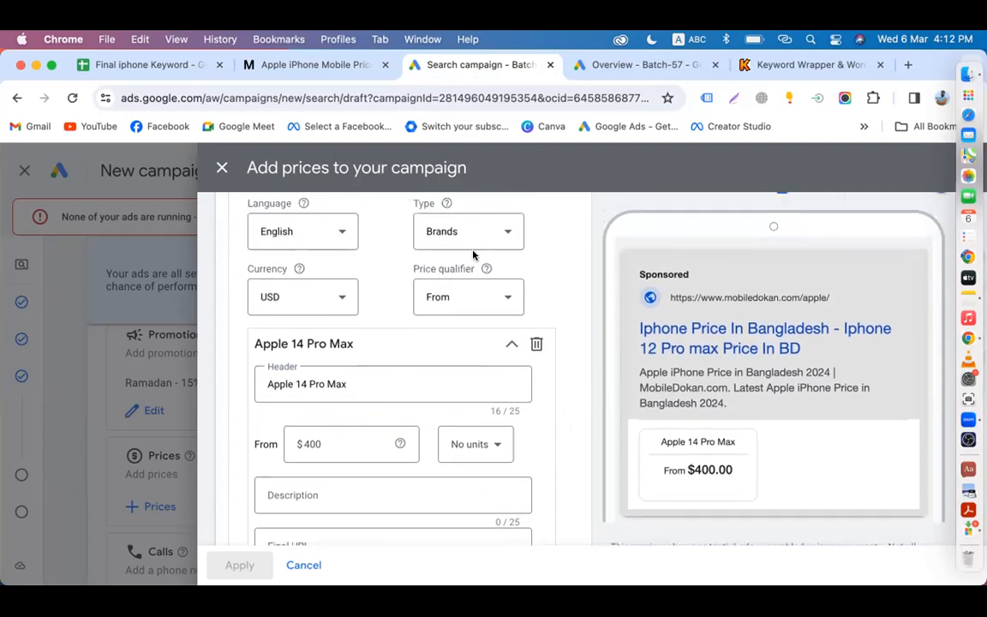
click(495, 301)
click(444, 348)
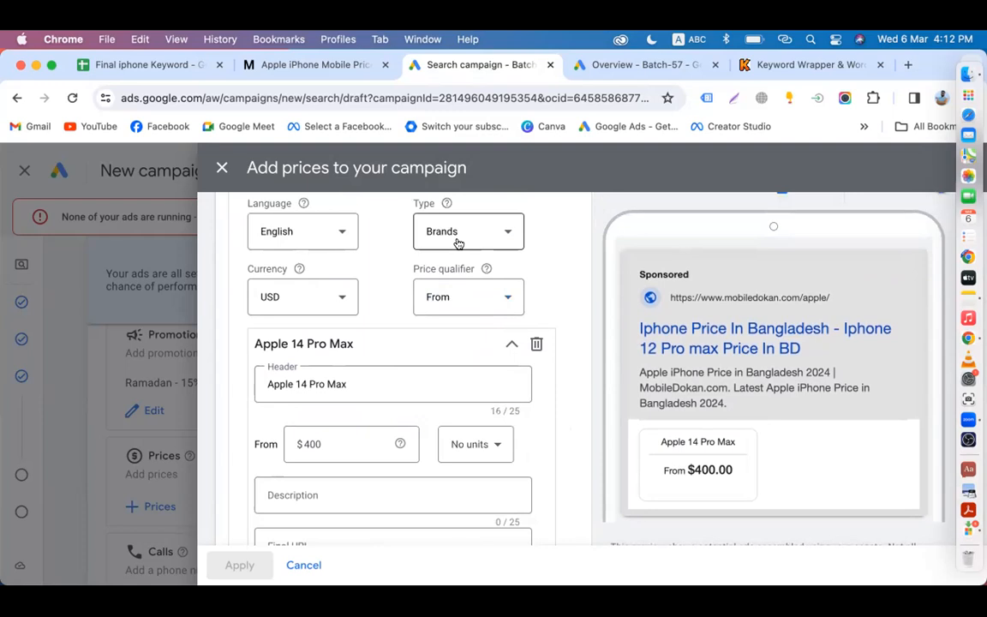
click(457, 242)
click(577, 434)
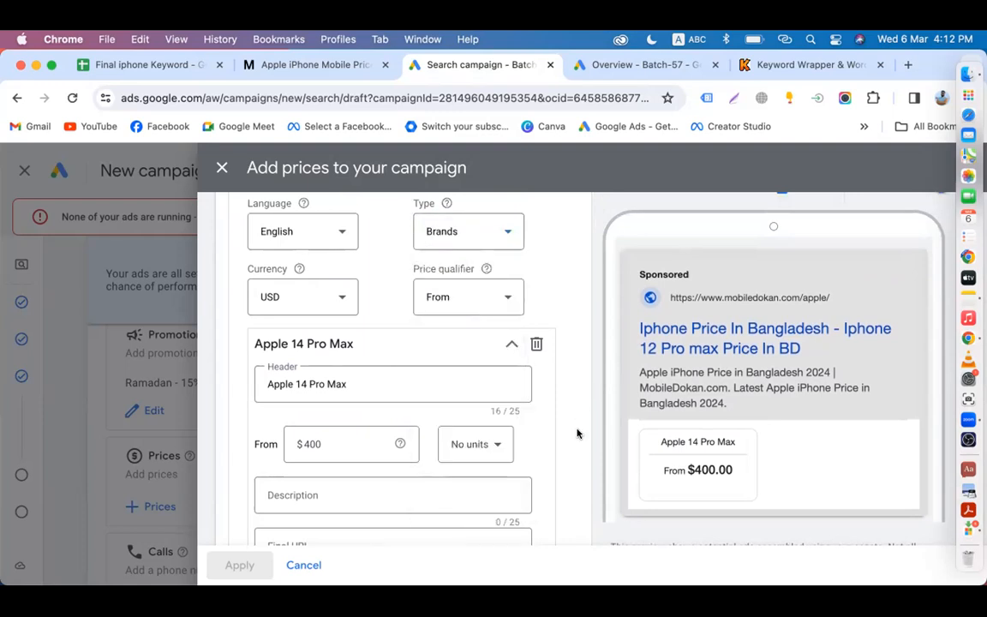
click(493, 442)
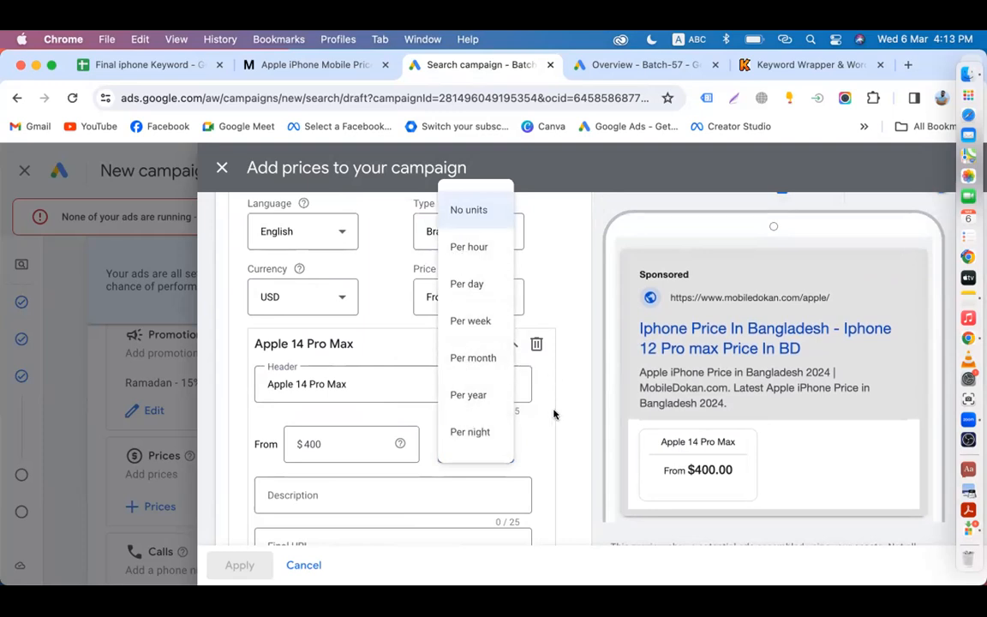
click(566, 453)
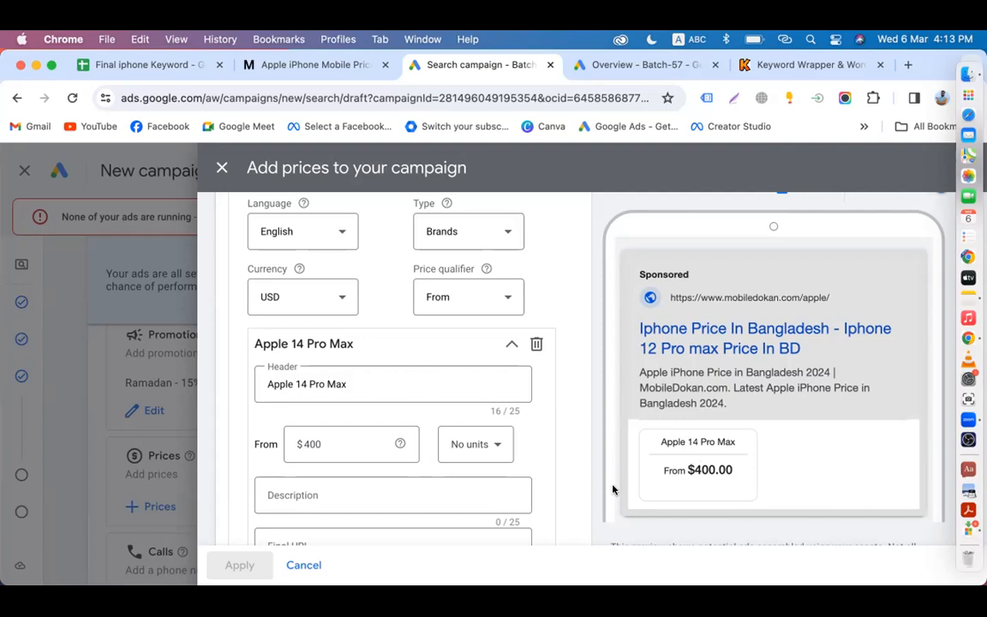
scroll(613, 489, down, 3)
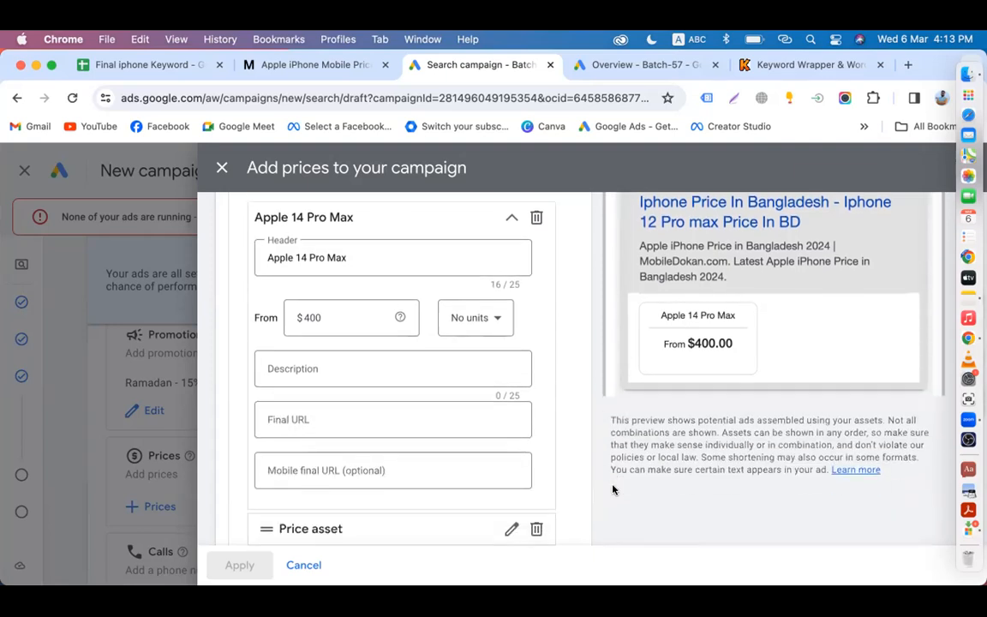
click(306, 418)
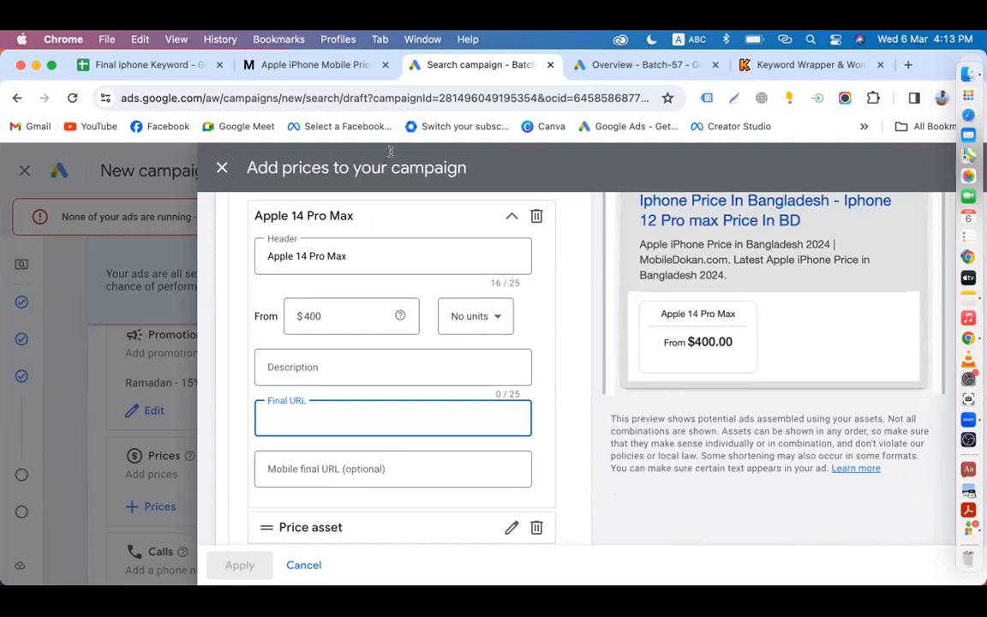
Step: Paste the Apple page address as Final URL and type the description 'Best Price M'
click(317, 65)
click(268, 97)
key(super+c)
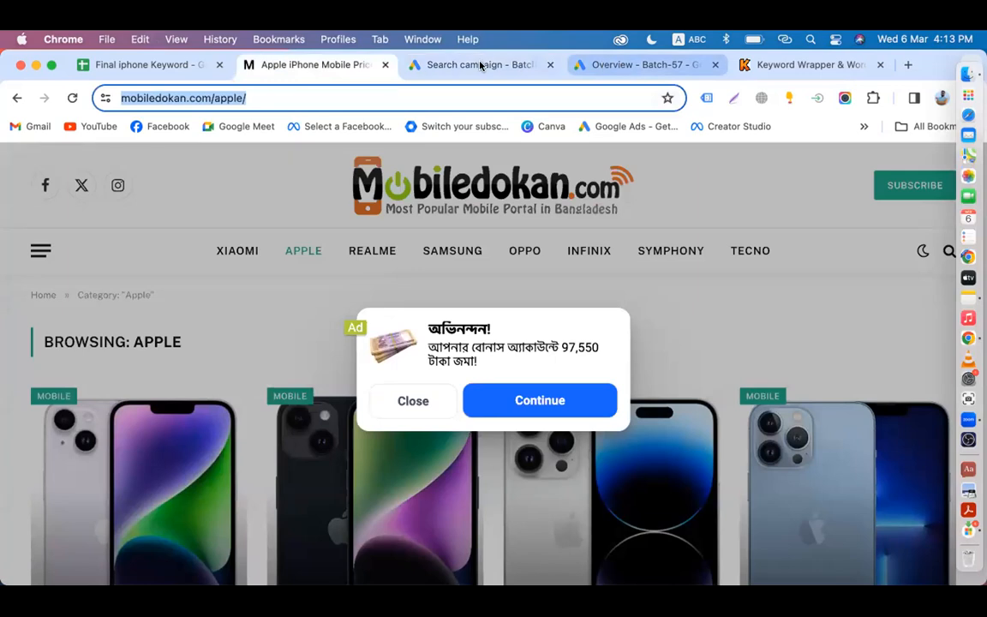
click(480, 65)
key(super+v)
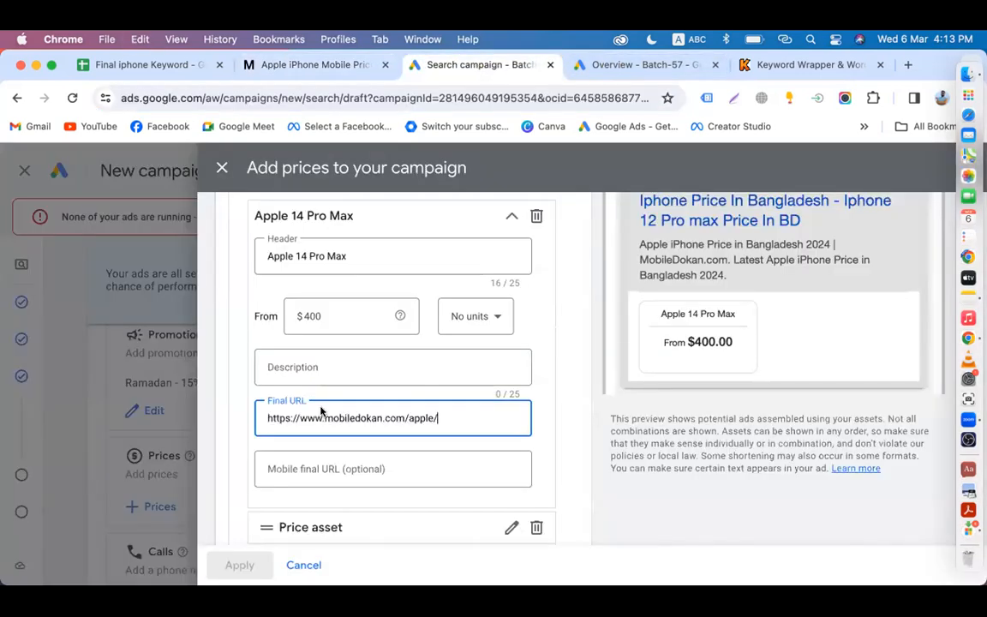
click(306, 360)
text(Best Price)
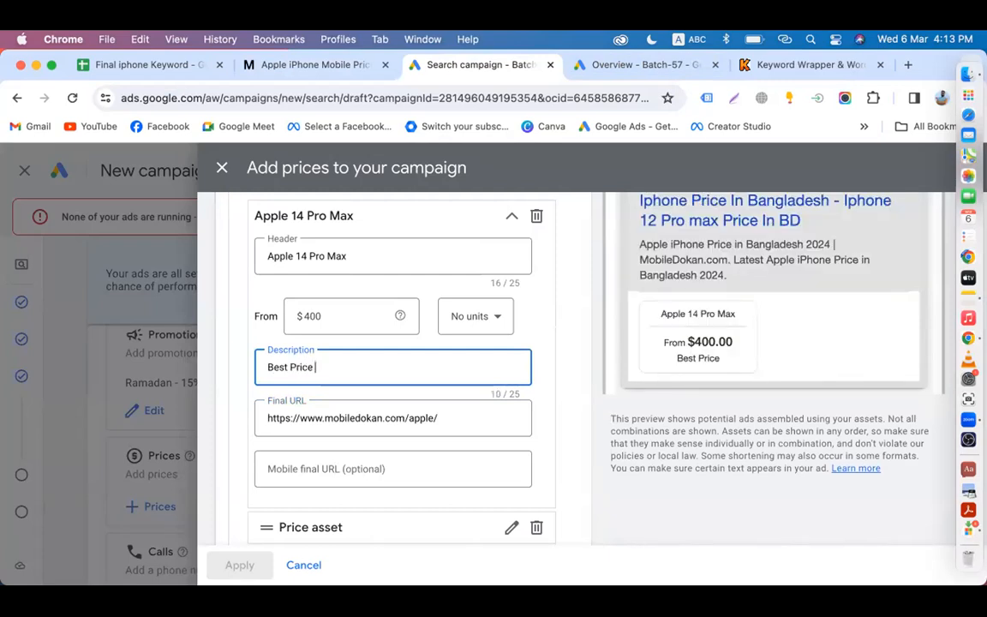
text( M)
scroll(555, 405, down, 3)
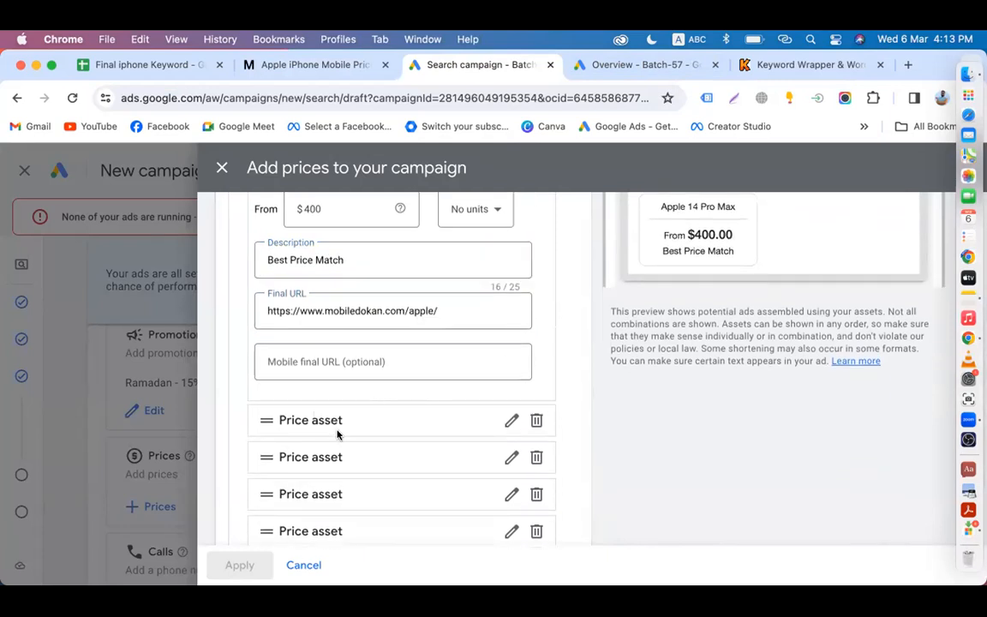
scroll(336, 433, down, 3)
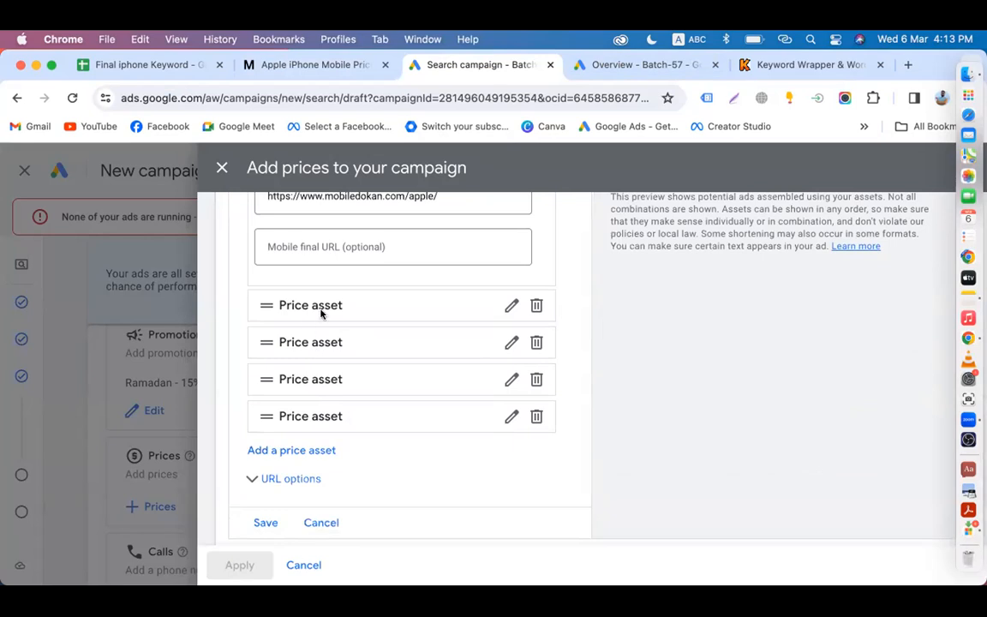
scroll(321, 314, up, 1)
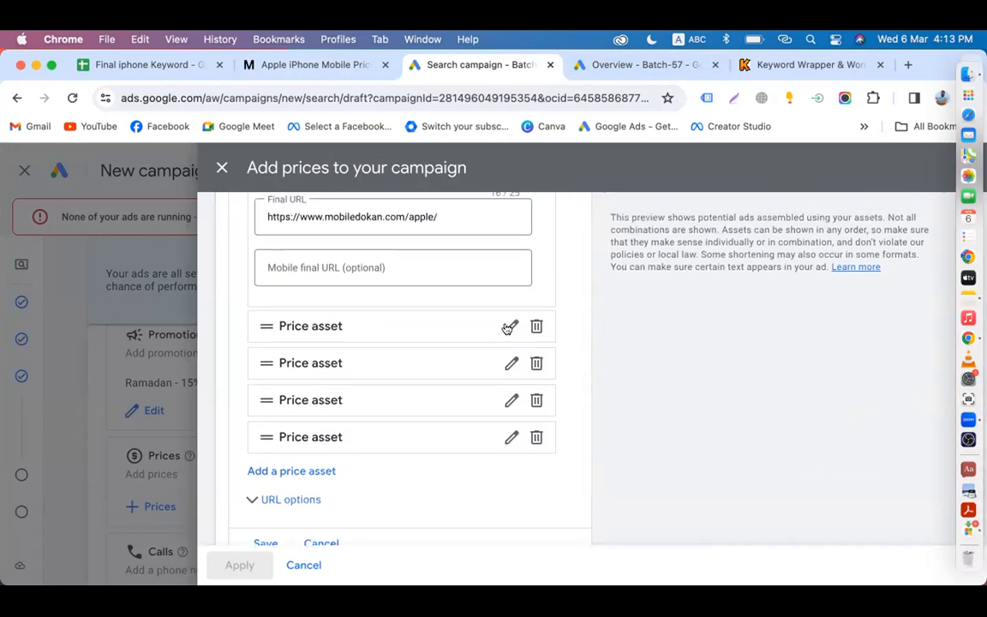
Step: Attempt to save the price assets, then cancel and close the dialog without adding prices
click(510, 329)
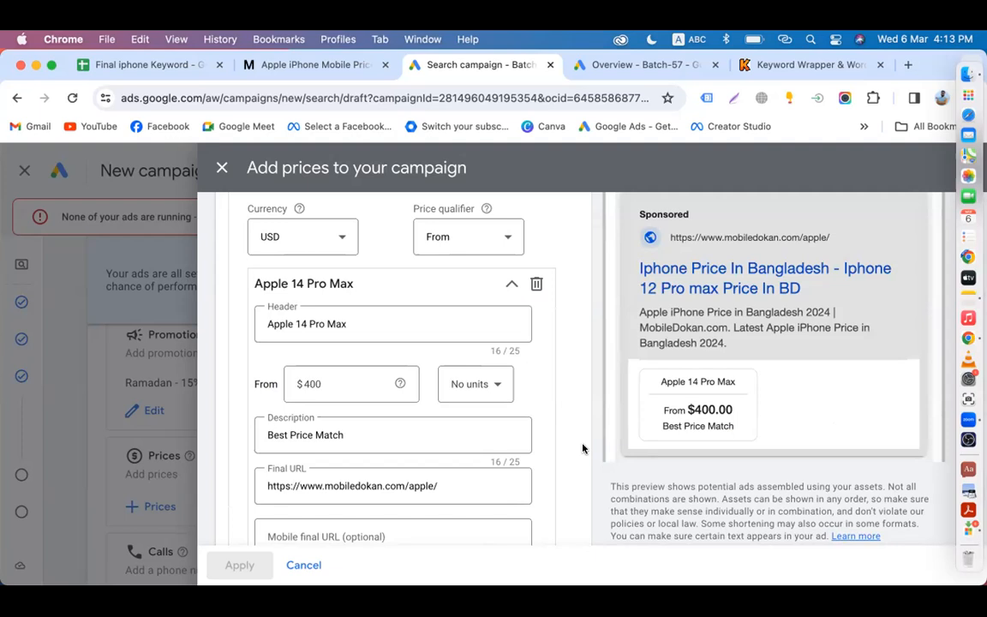
scroll(581, 447, down, 5)
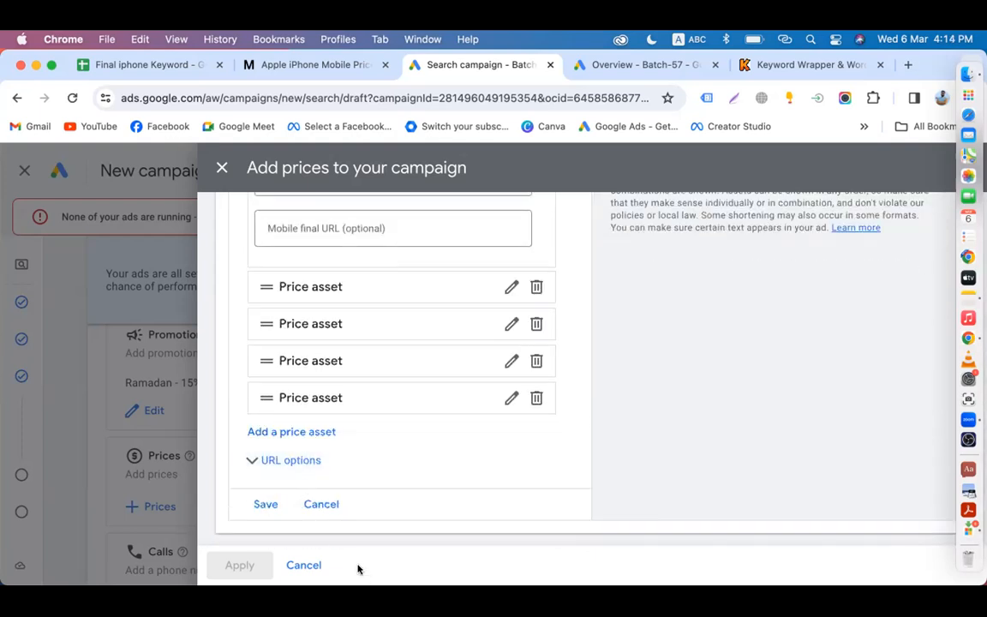
click(261, 503)
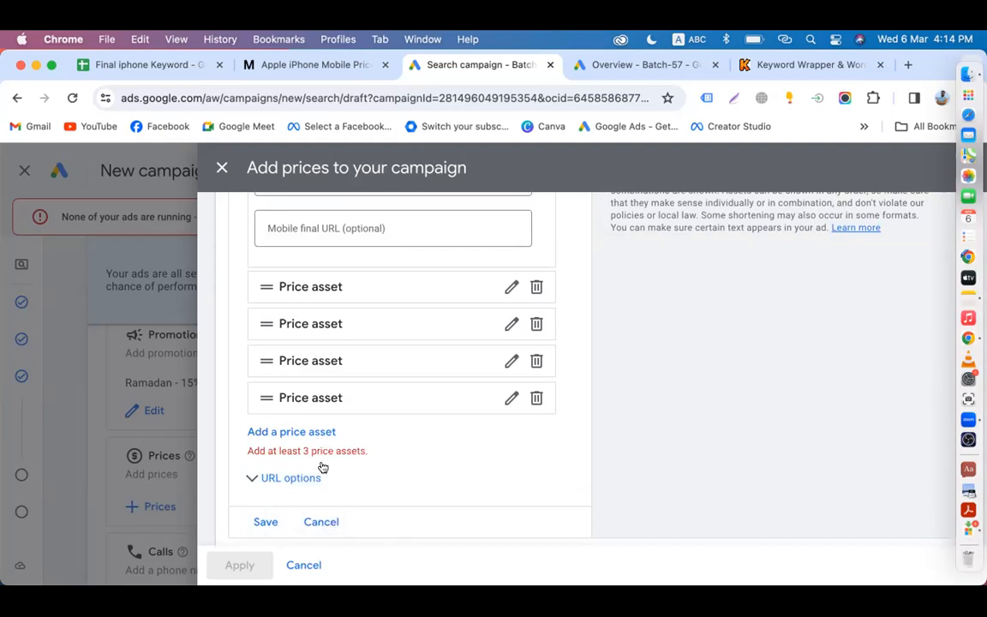
click(330, 522)
click(315, 569)
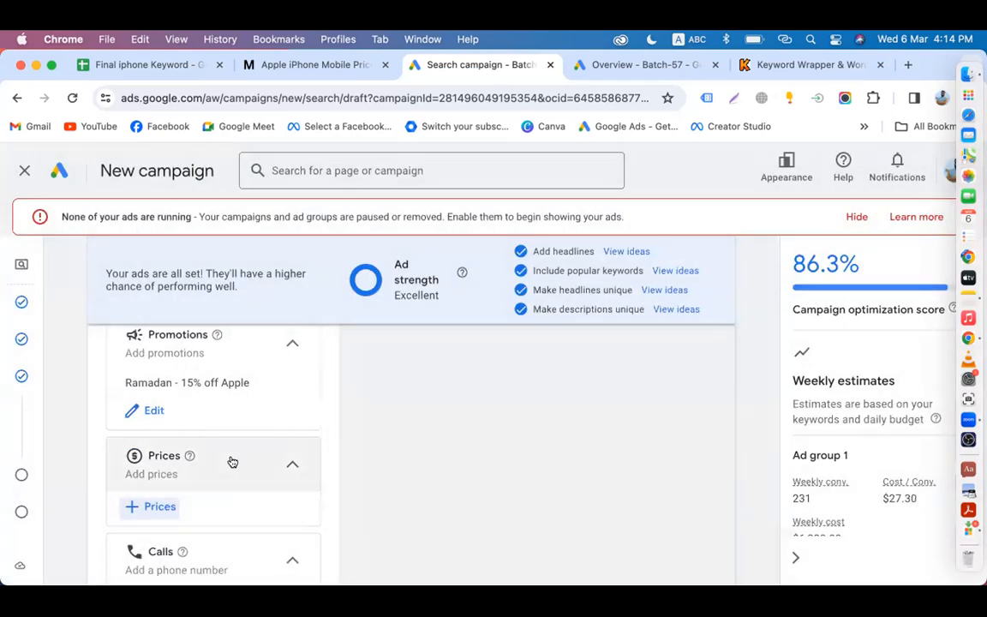
Step: Start a new call asset and choose Bangladesh as the phone number's country
scroll(154, 454, down, 3)
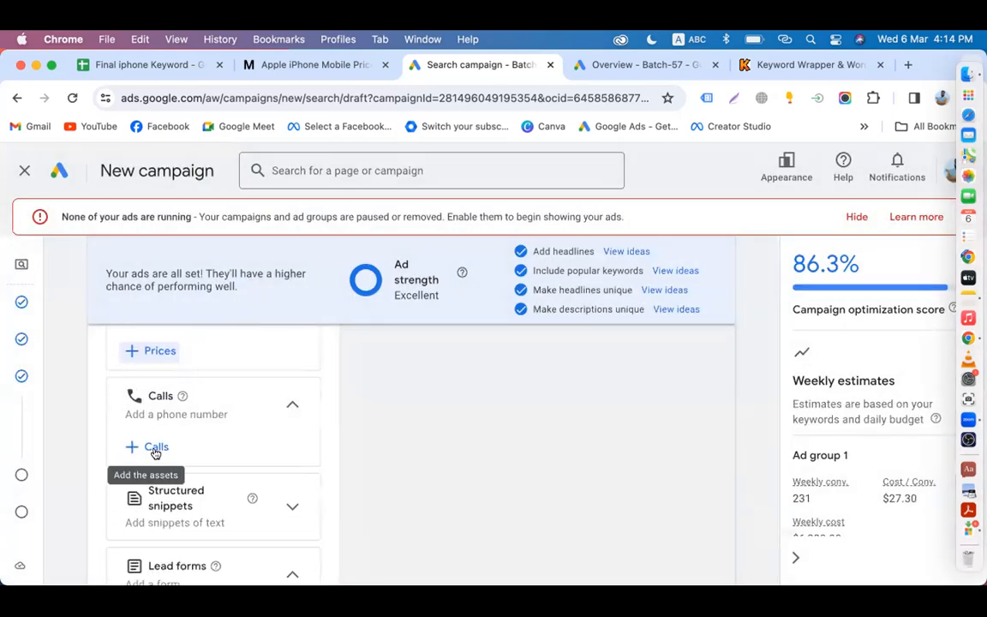
click(155, 447)
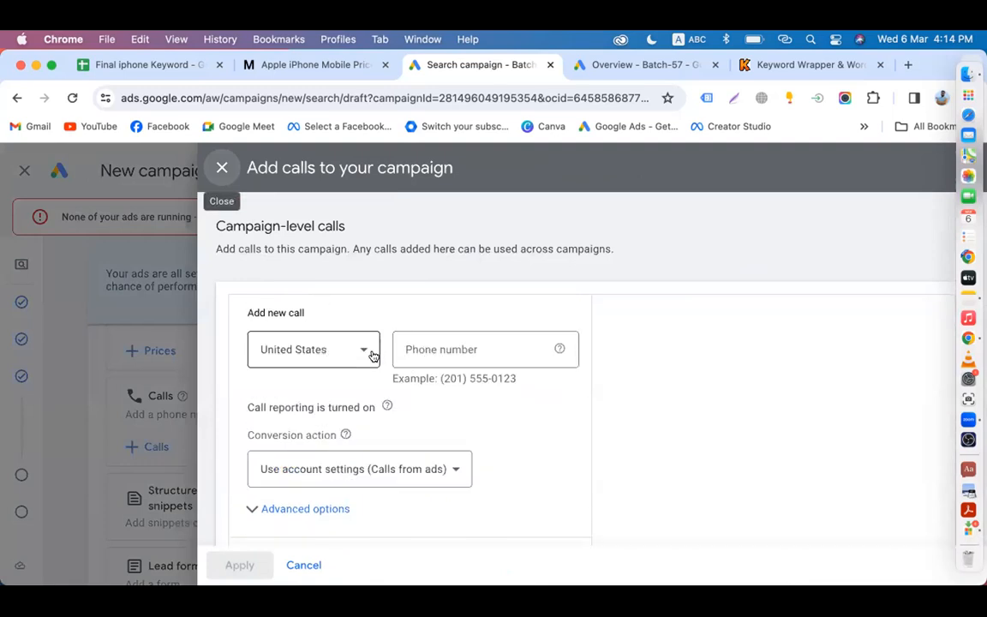
click(364, 352)
scroll(343, 353, up, 15)
scroll(345, 354, down, 15)
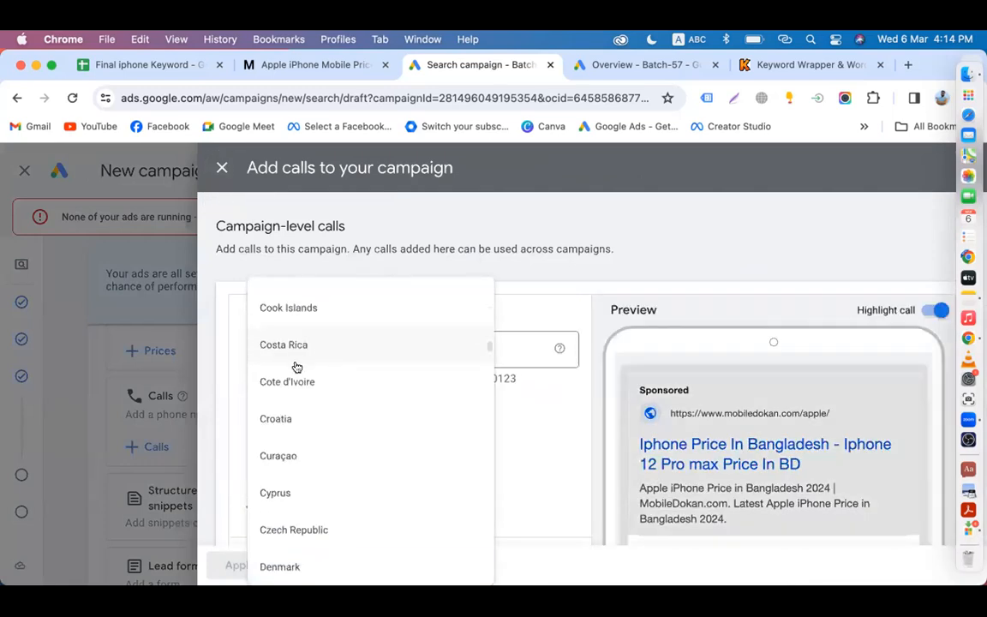
scroll(338, 403, up, 15)
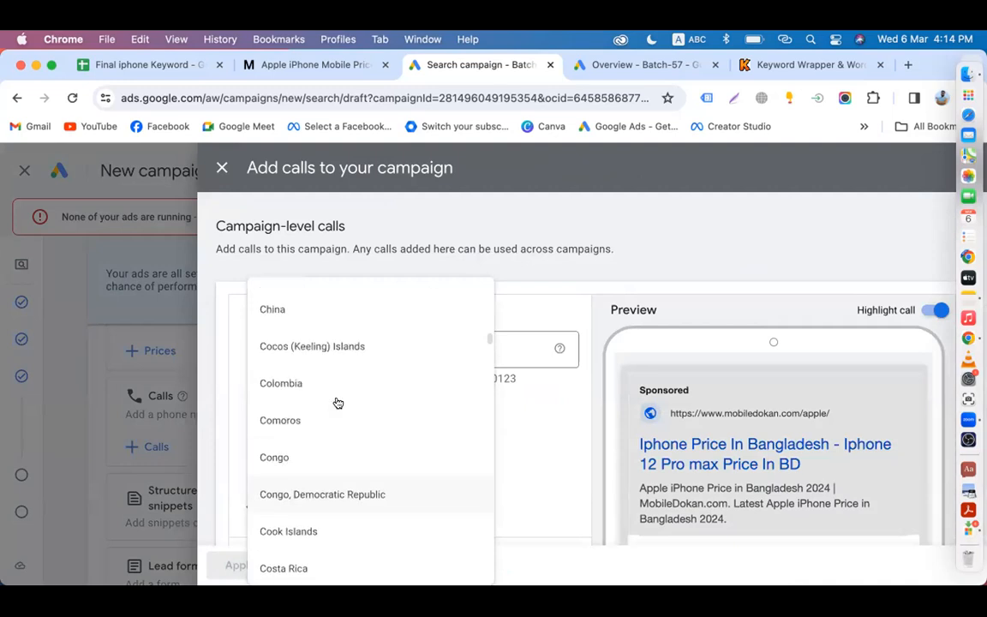
scroll(336, 401, up, 3)
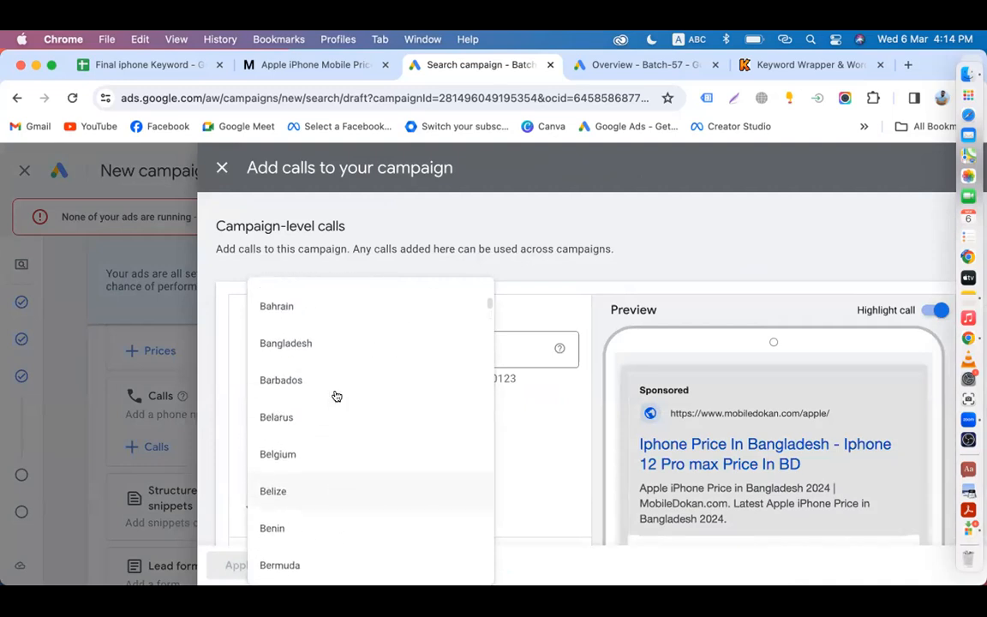
click(309, 356)
Step: Enter the business phone number, save it and apply the call asset
click(458, 340)
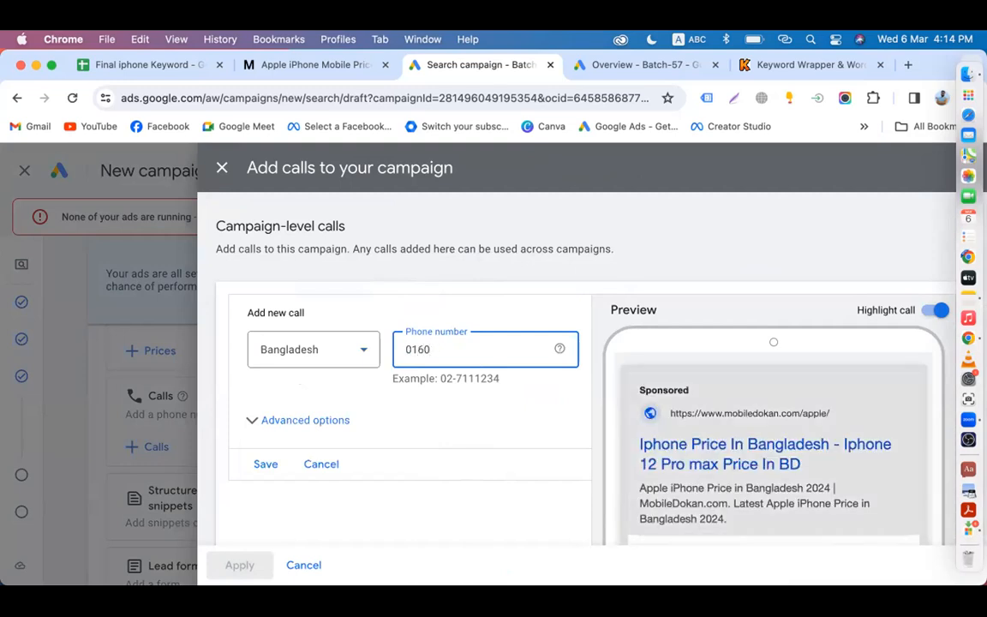
scroll(514, 441, down, 3)
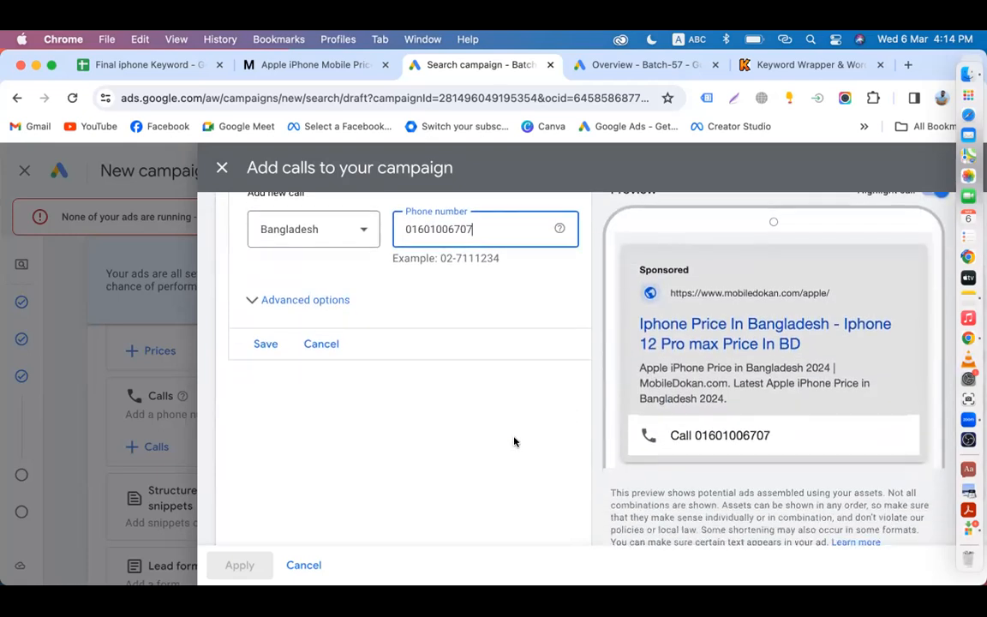
click(266, 343)
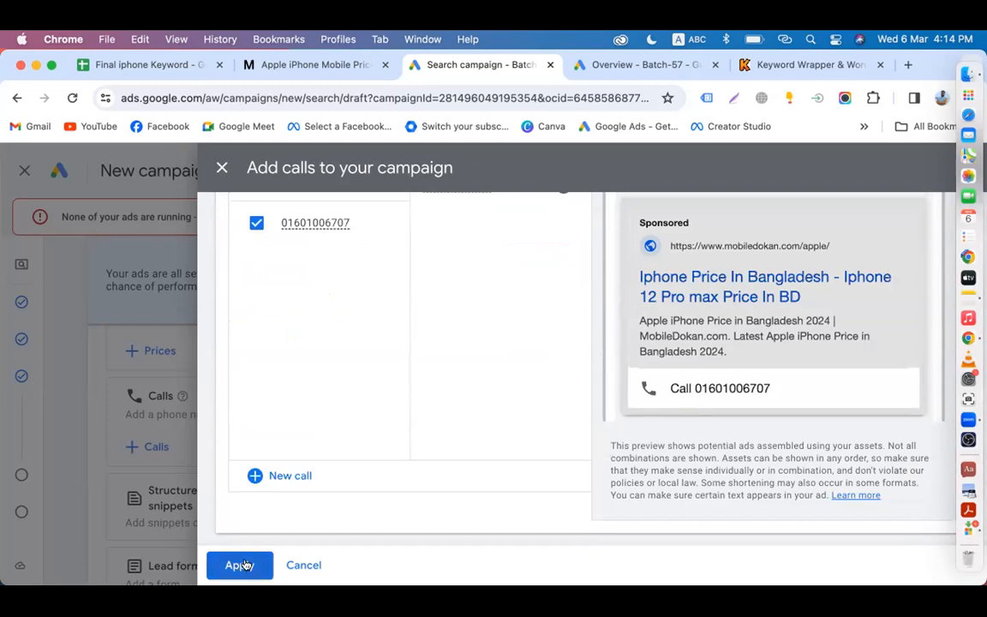
click(239, 566)
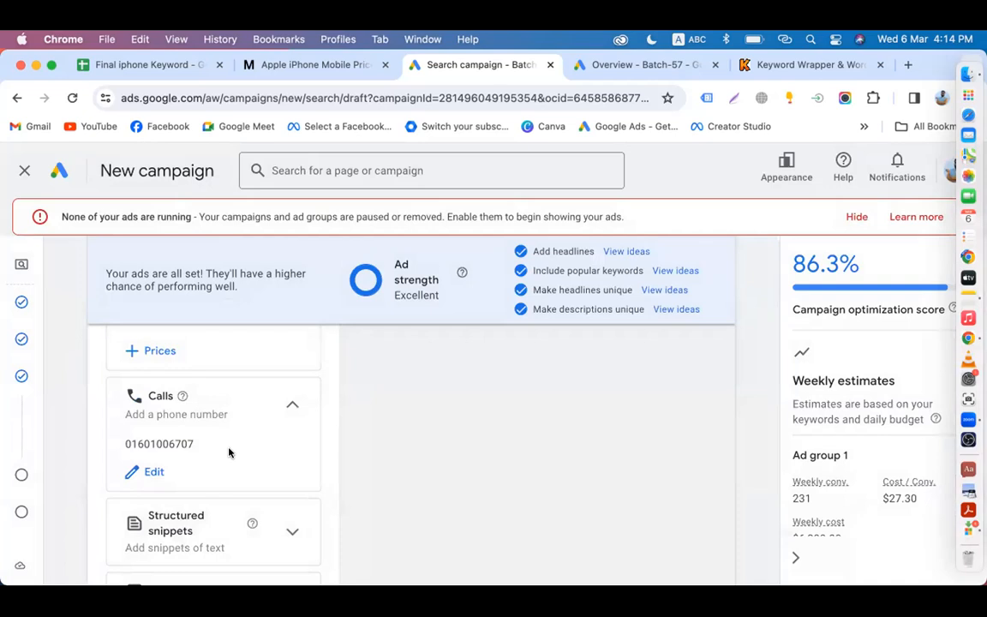
Step: Open a new blank browser tab, type 'struc', then return to the Google Ads campaign tab
scroll(229, 452, down, 3)
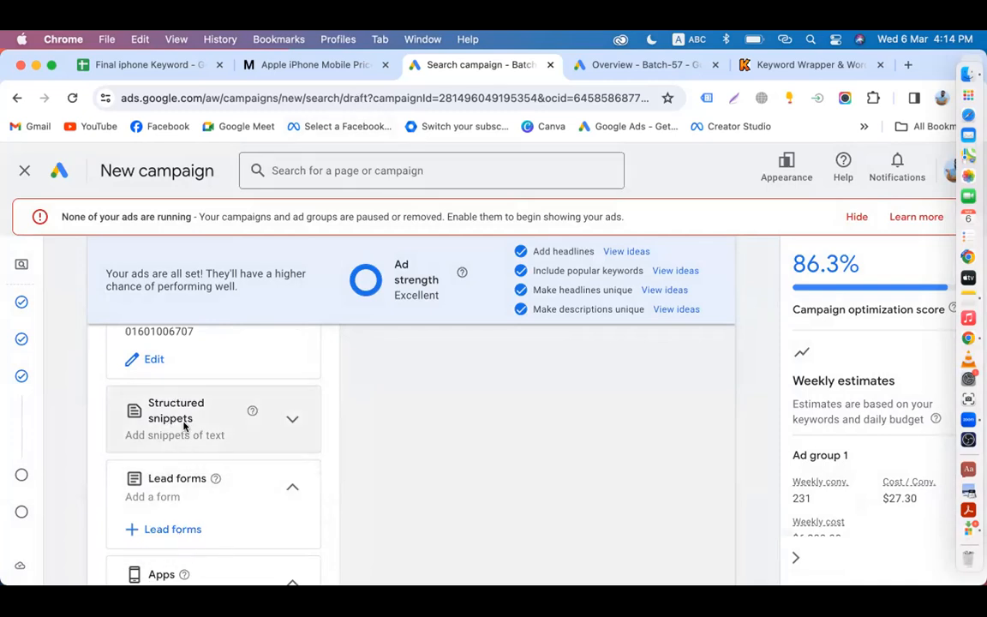
click(797, 65)
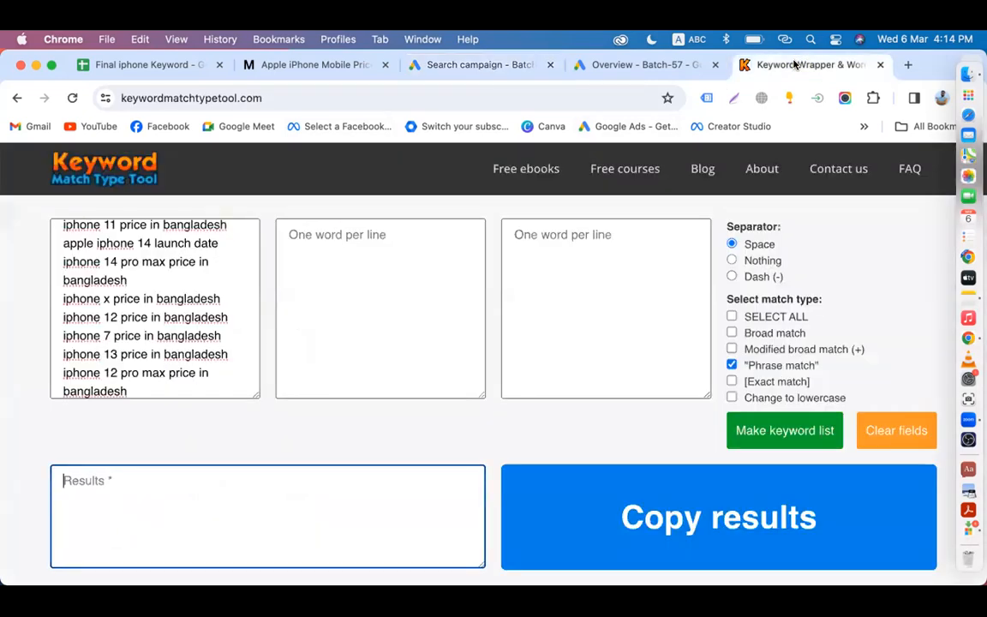
click(906, 66)
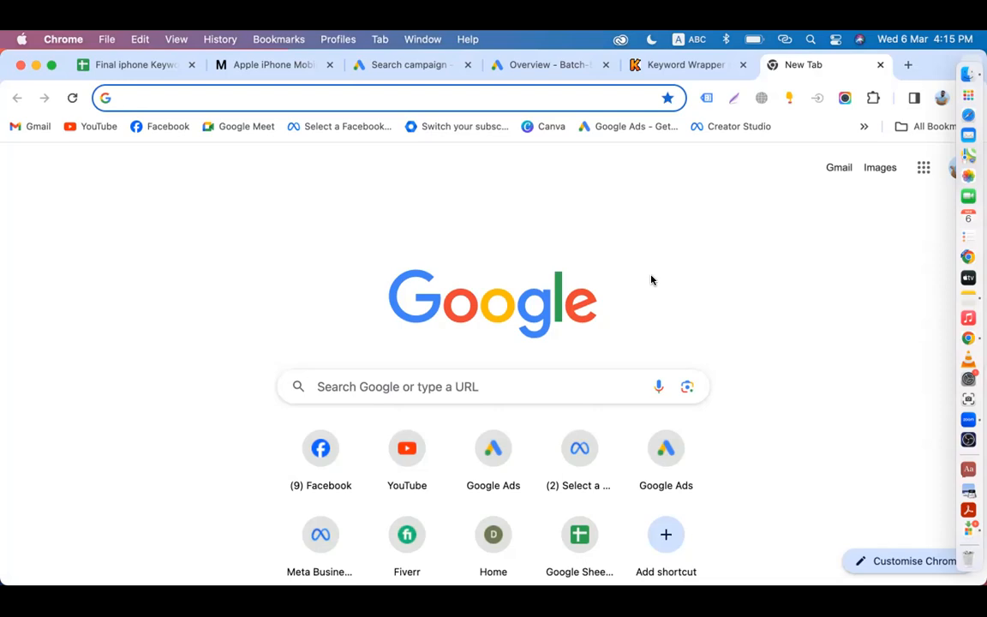
text(stru)
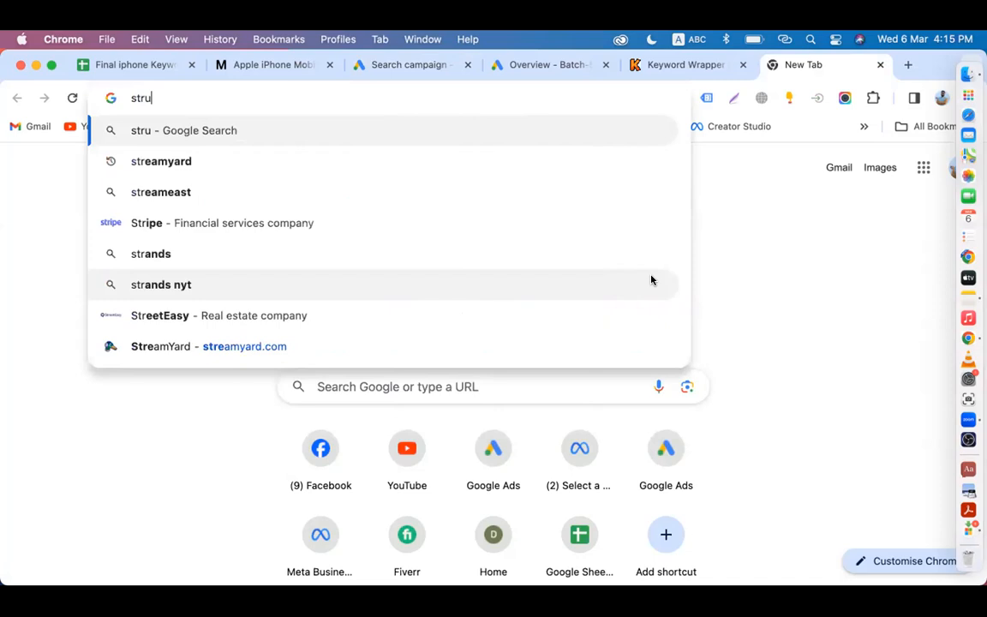
text(c)
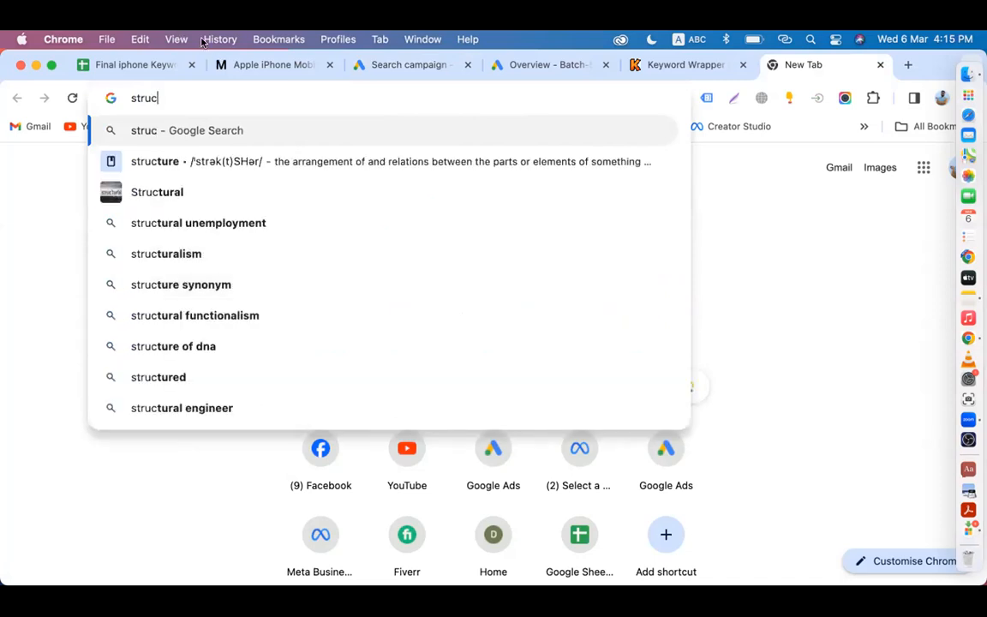
click(377, 67)
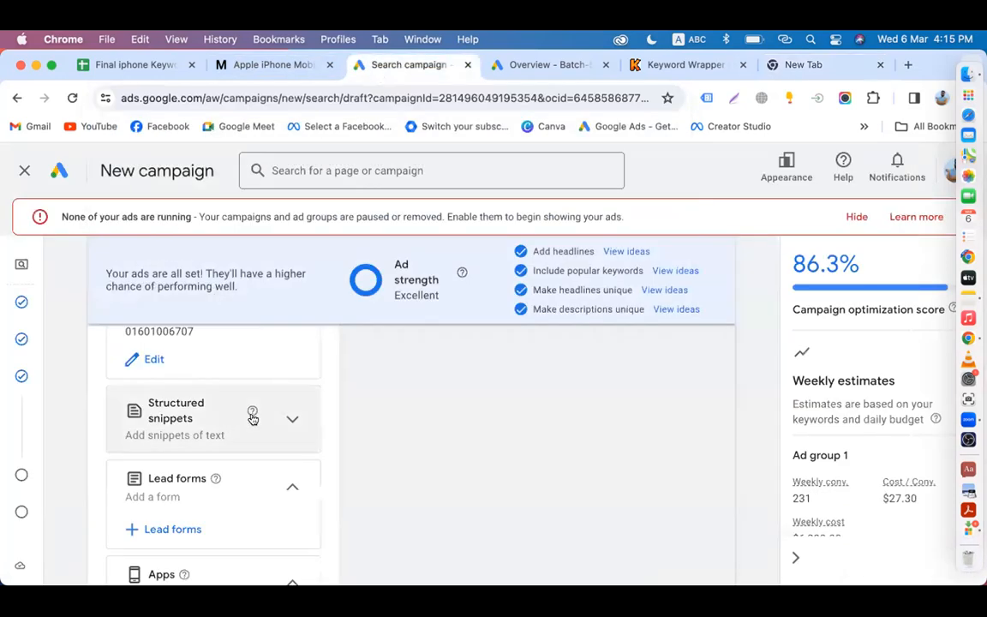
Step: Open a new structured snippet form and search Google for 'structured snippet' from its title
click(212, 428)
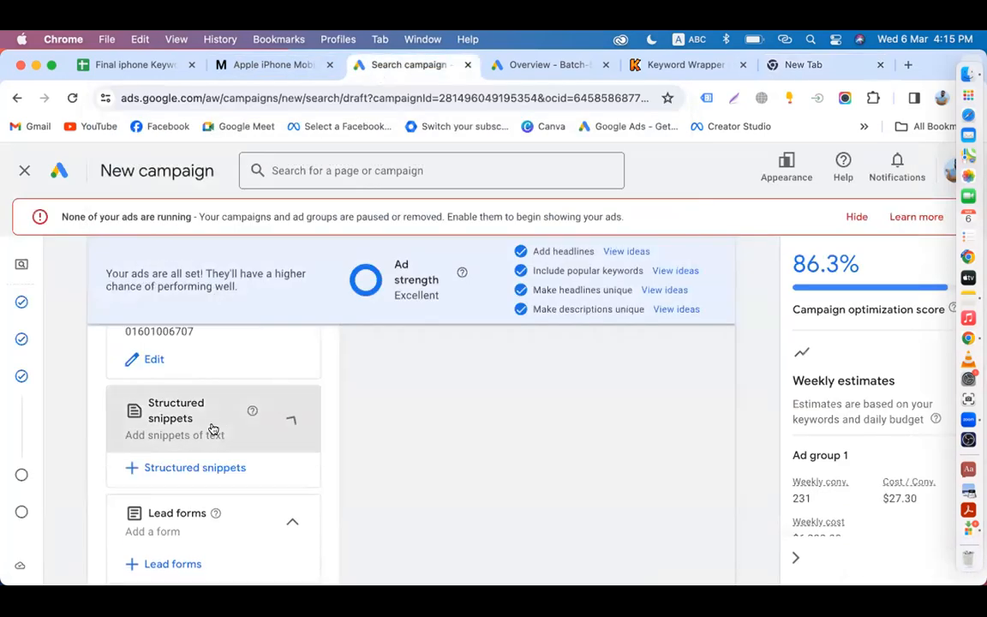
click(185, 467)
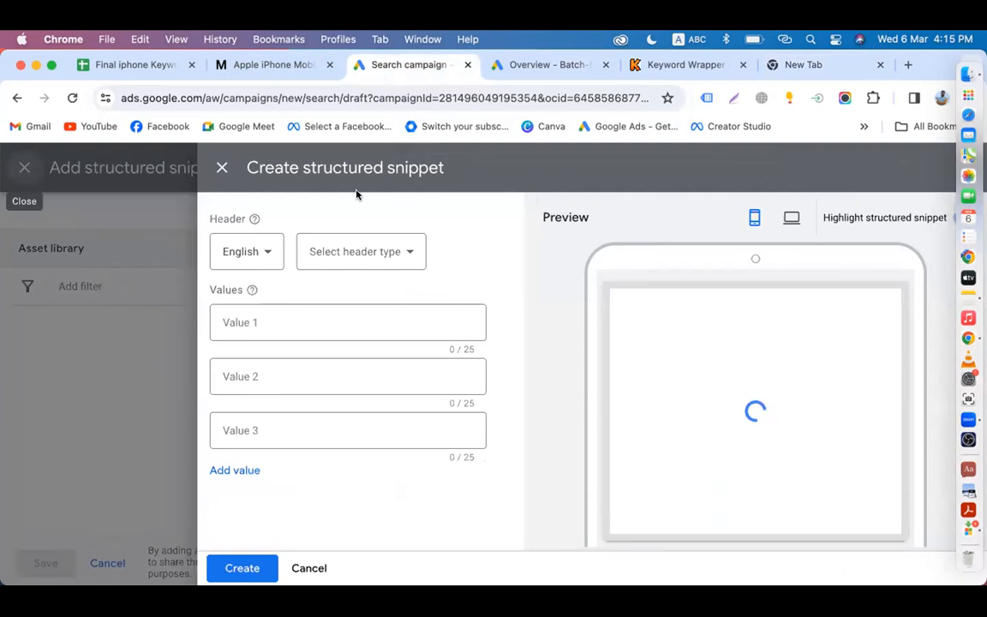
drag(303, 168, 468, 169)
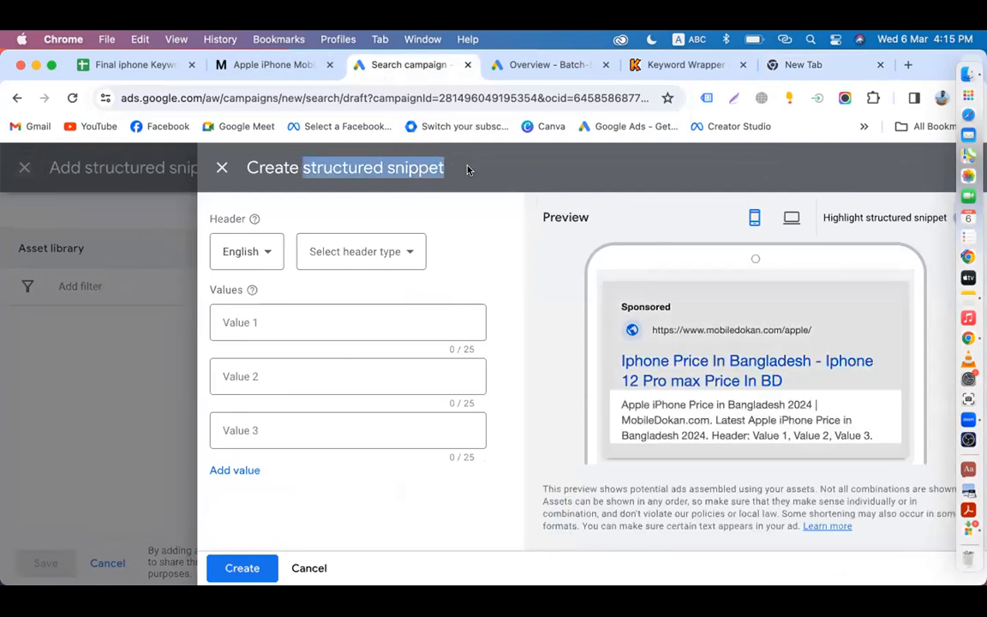
right_click(418, 168)
click(495, 234)
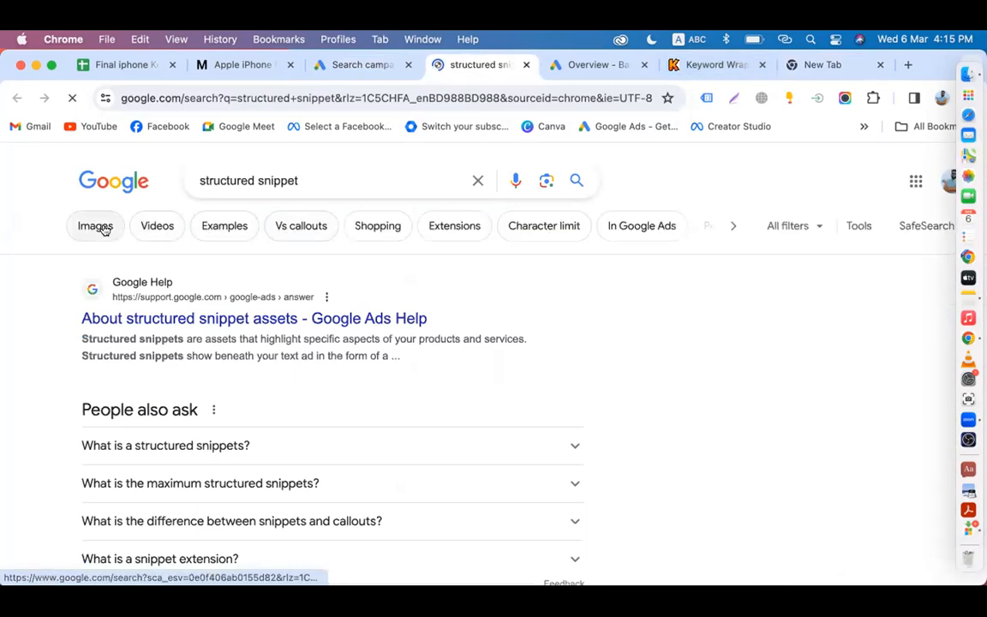
Step: Browse image examples like Store Growers and Stanley FatMax, then return to the Ads form
click(96, 227)
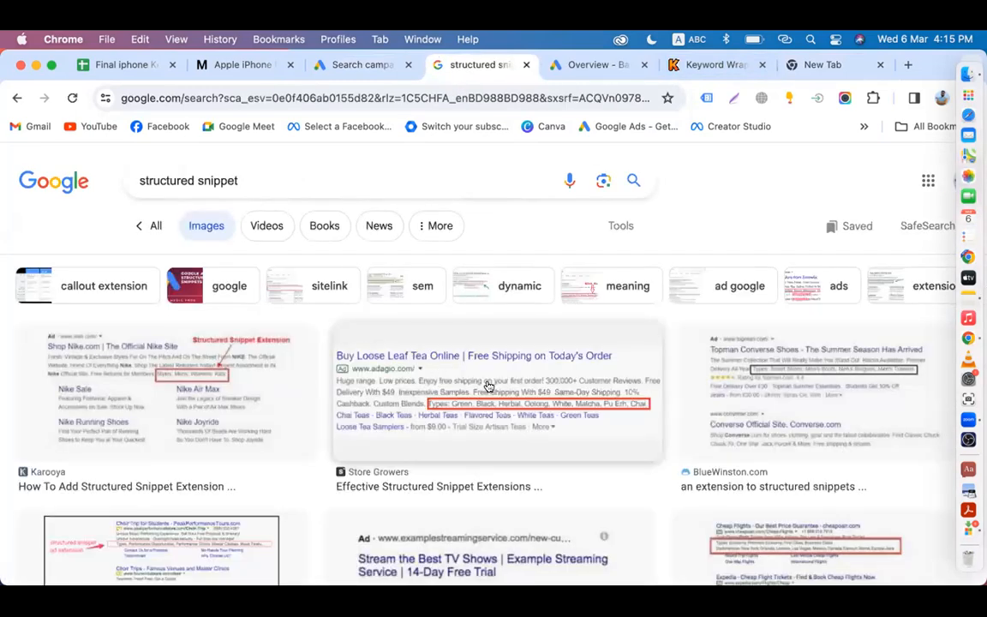
click(489, 385)
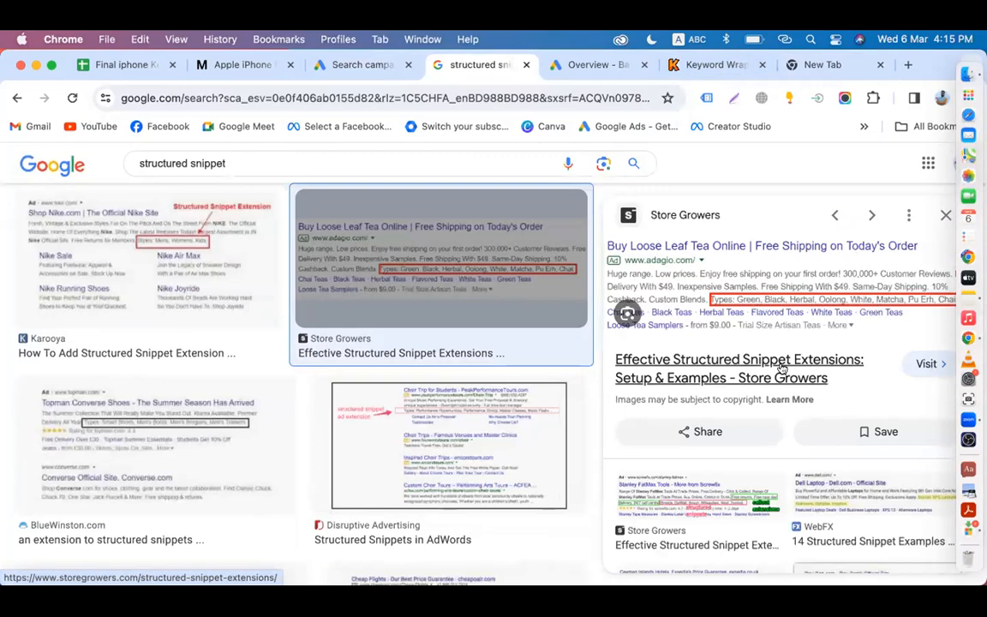
scroll(691, 416, down, 3)
click(691, 416)
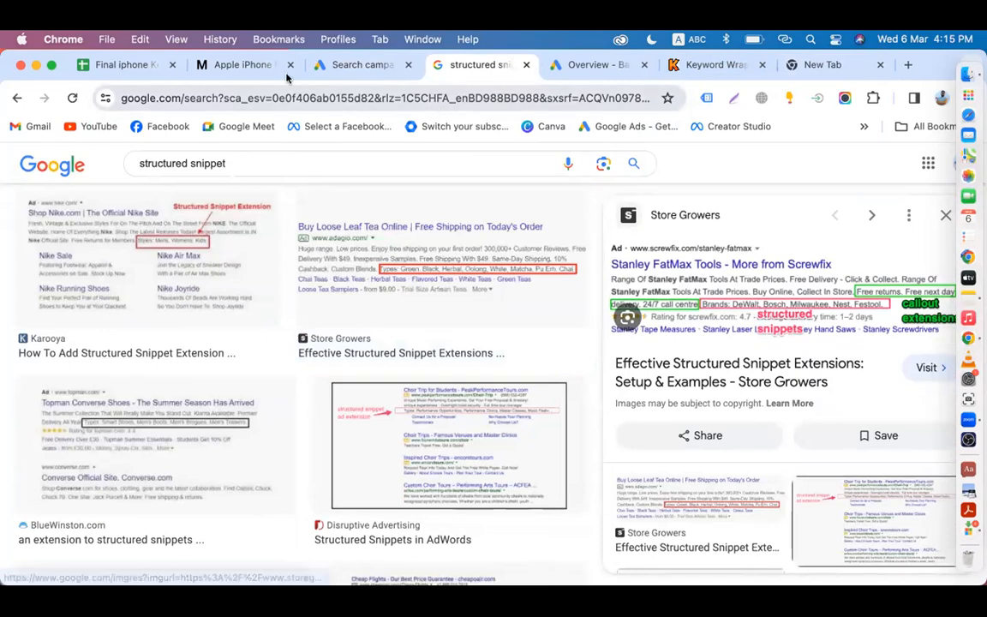
click(353, 67)
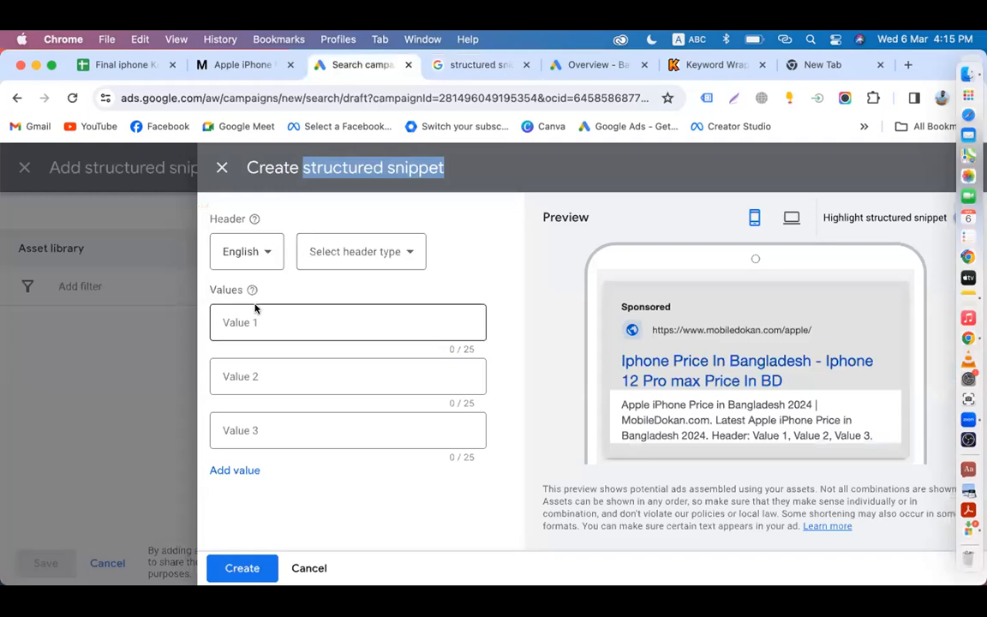
Step: Choose Models as the snippet header and enter '15 Pro Max' as the first value
click(342, 259)
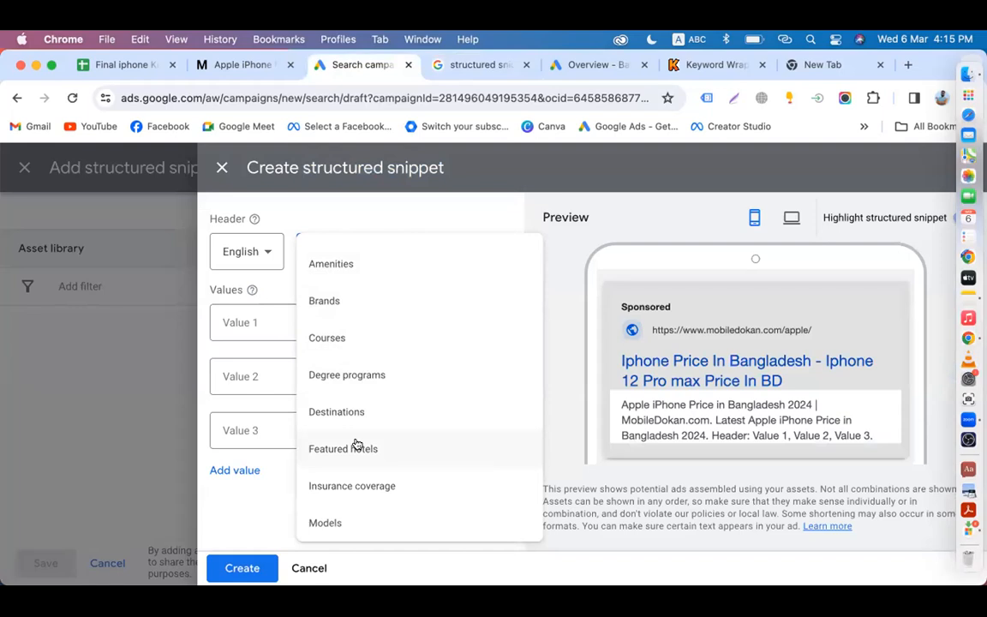
scroll(353, 448, down, 3)
scroll(357, 416, down, 2)
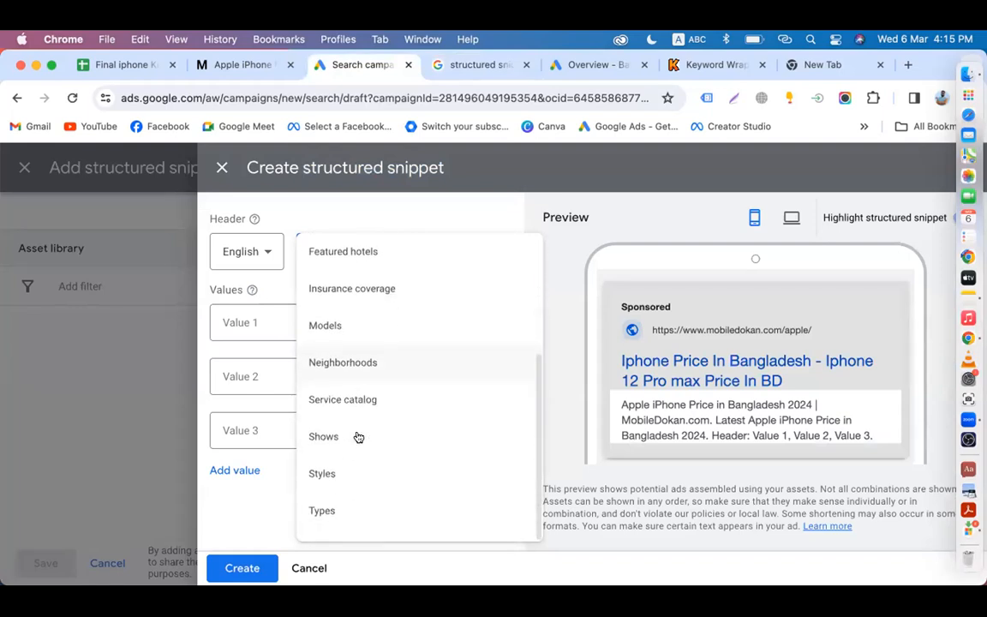
click(338, 333)
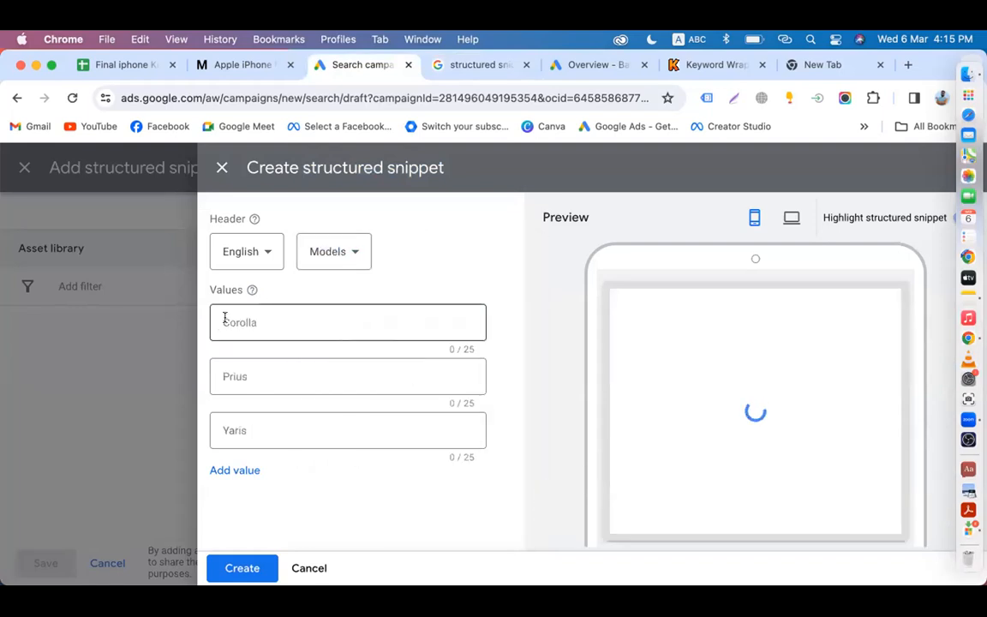
click(259, 320)
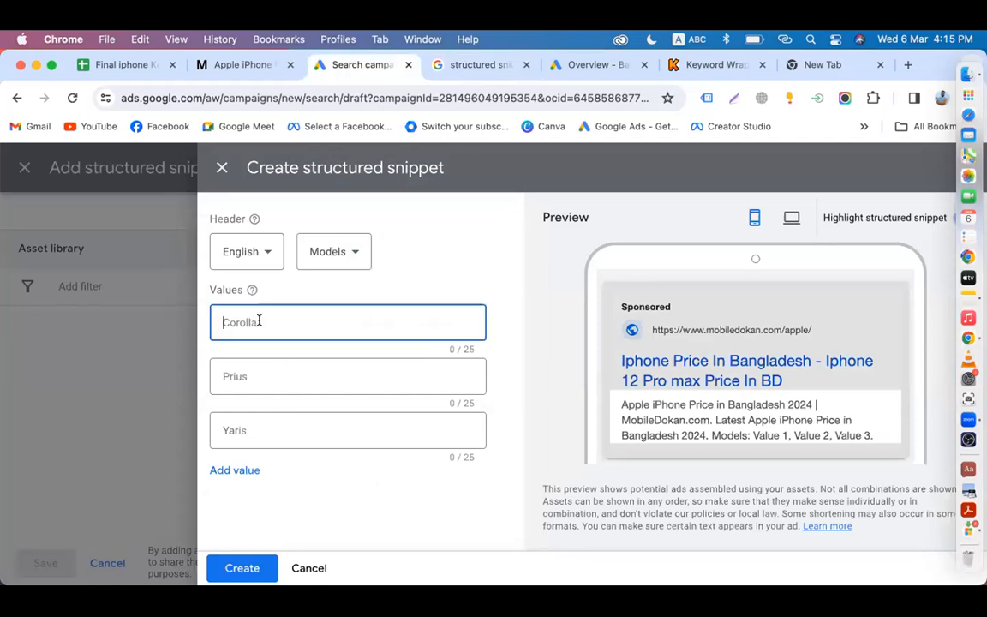
text(15 Pro mAx)
key(BackSpace)
key(BackSpace)
key(BackSpace)
key(BackSpace)
text(Max)
Step: Enter '15 Pro' and '14 Pro Max' as the second and third snippet values
click(267, 376)
text(15 p)
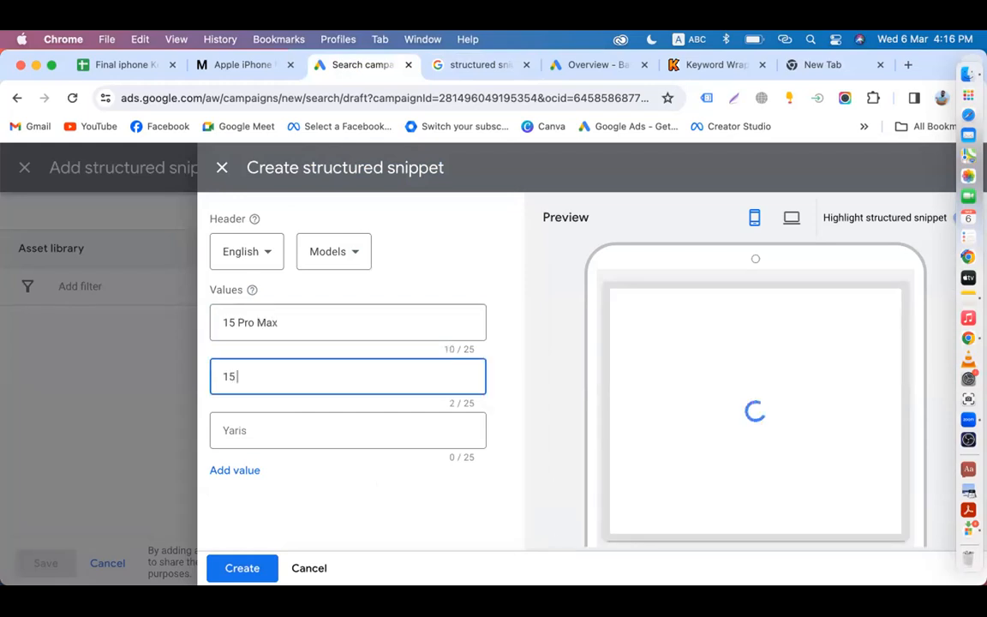
key(BackSpace)
key(BackSpace)
text(Pro)
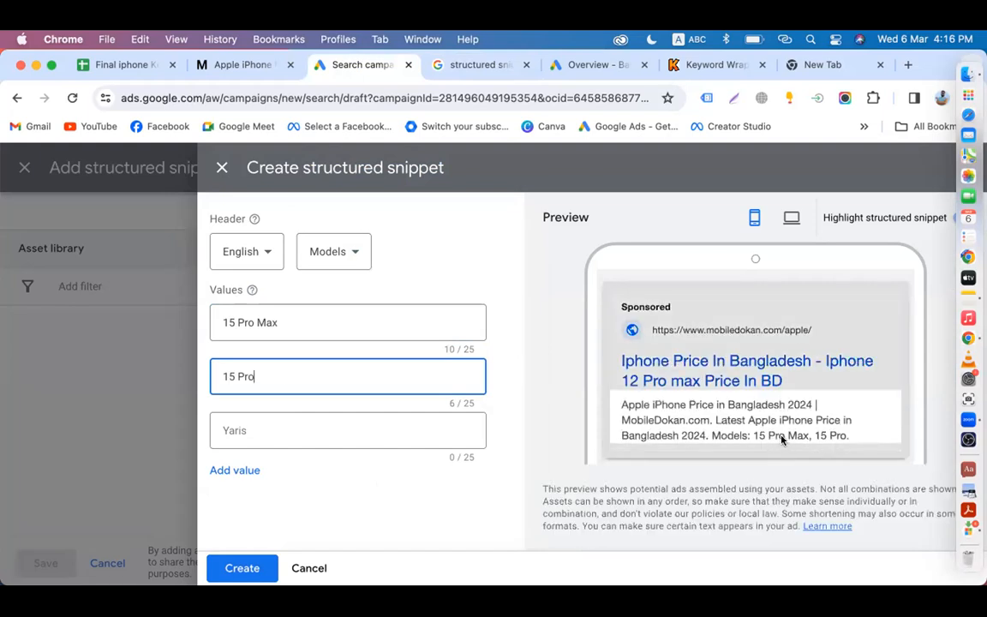
click(269, 429)
text(1)
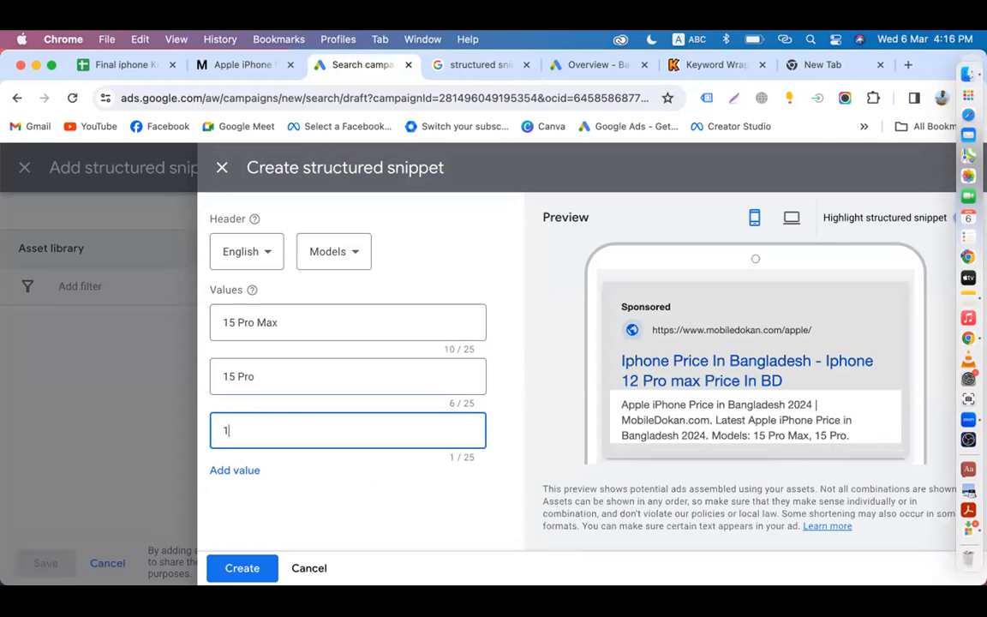
text(4 Pro Max)
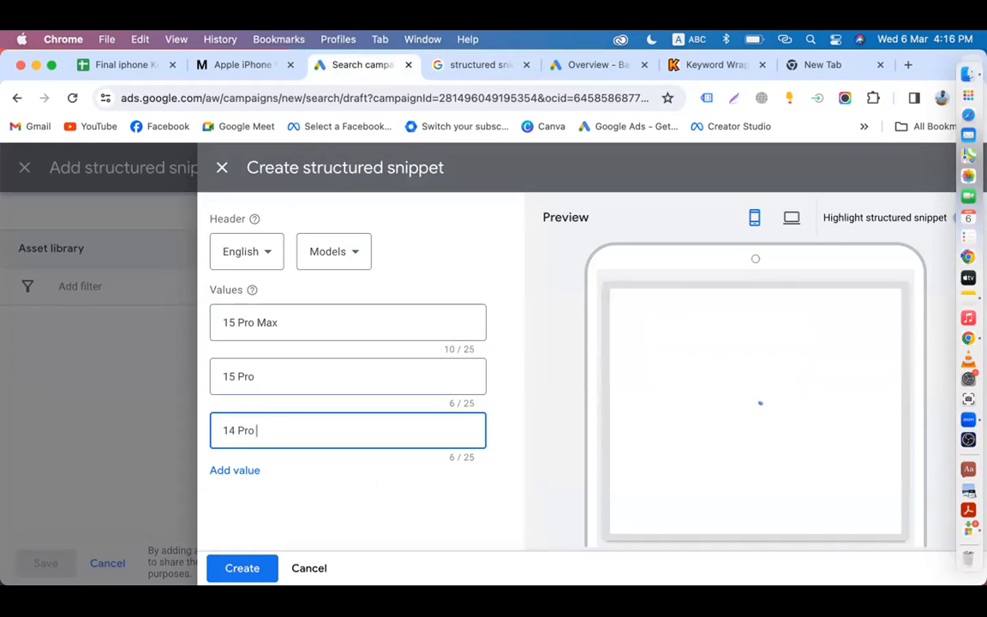
Step: Keep Models as the header, then create the structured snippet and save it
click(343, 257)
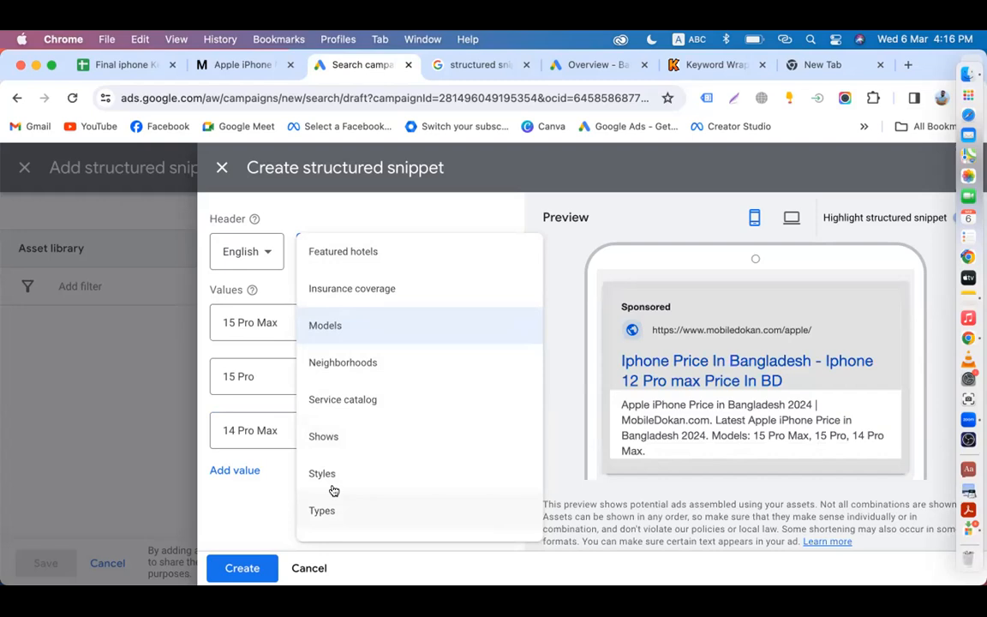
click(330, 328)
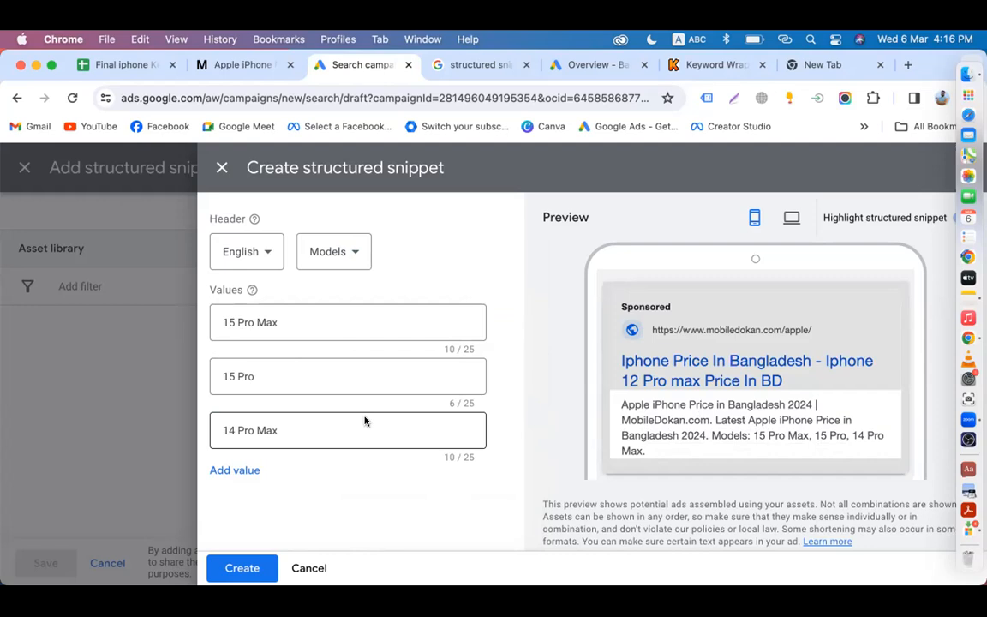
click(242, 569)
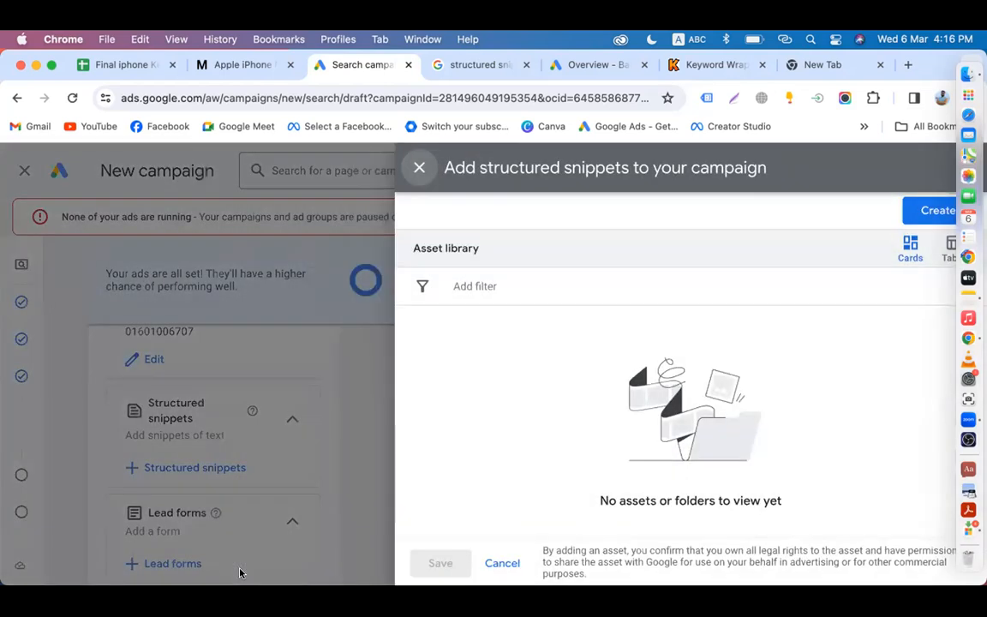
click(440, 562)
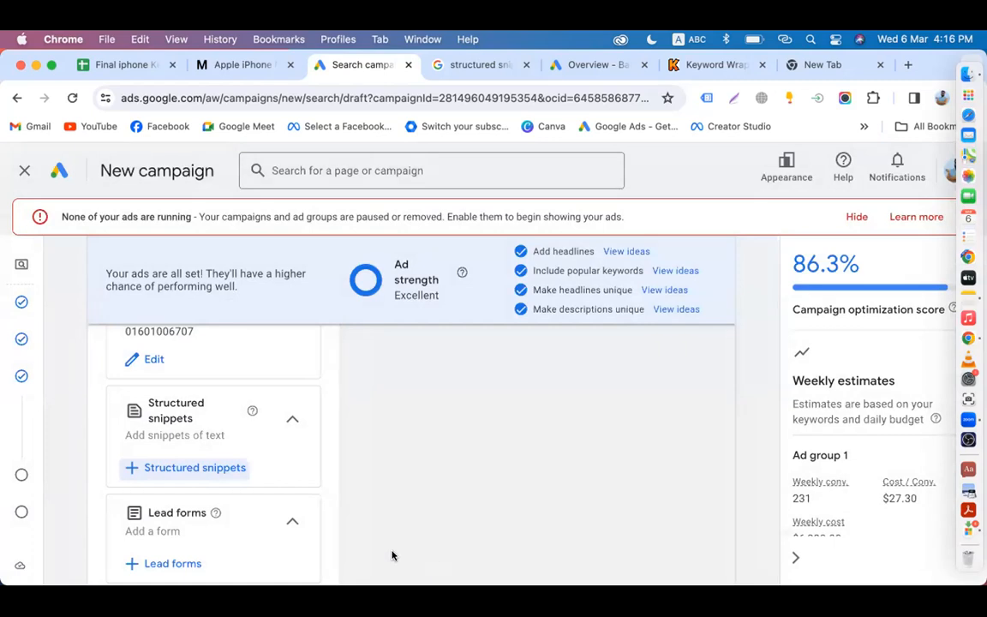
scroll(229, 475, down, 4)
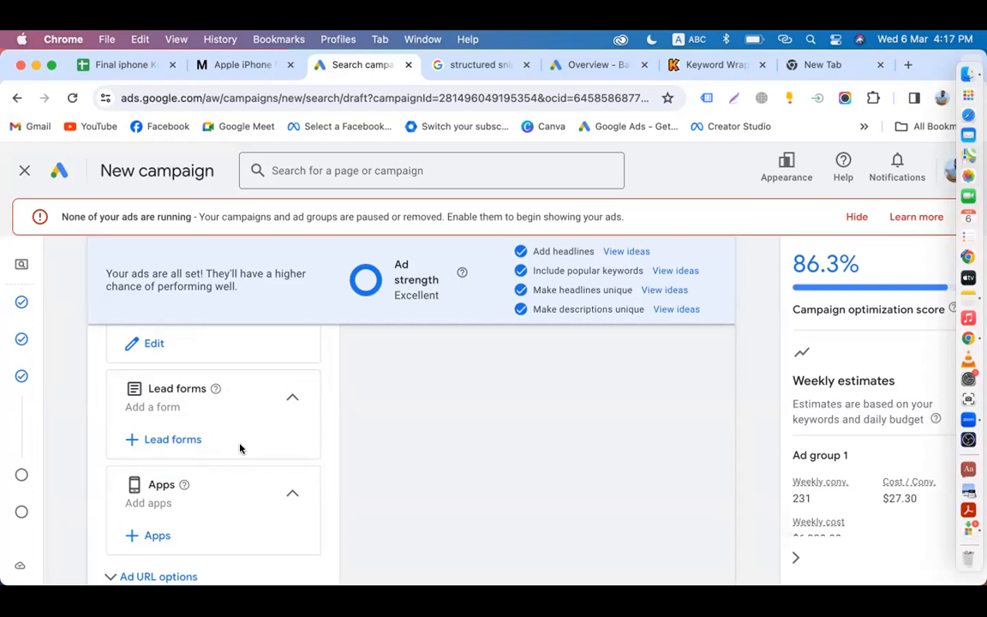
click(158, 535)
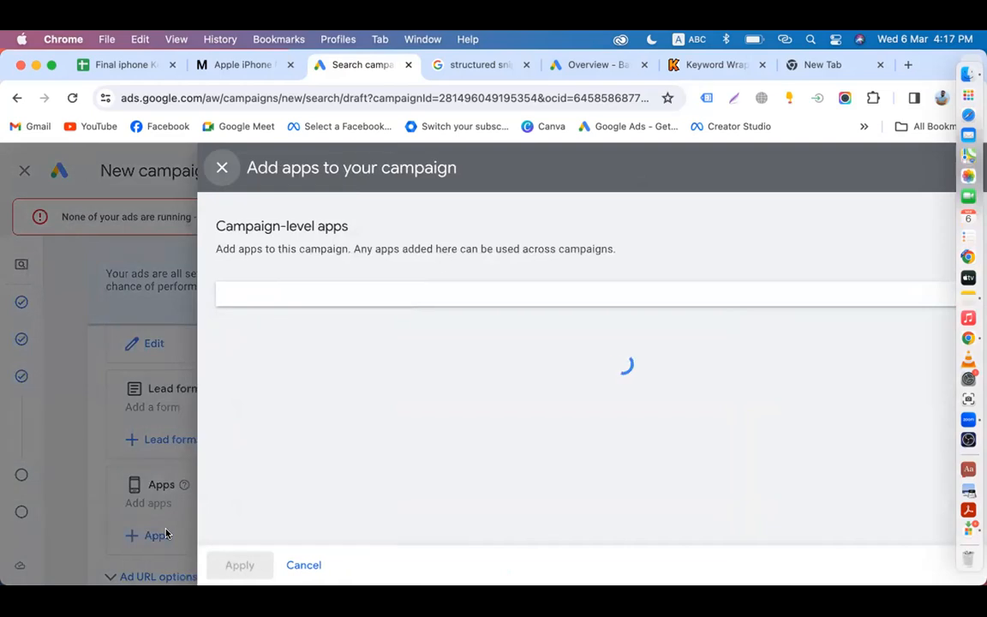
click(251, 358)
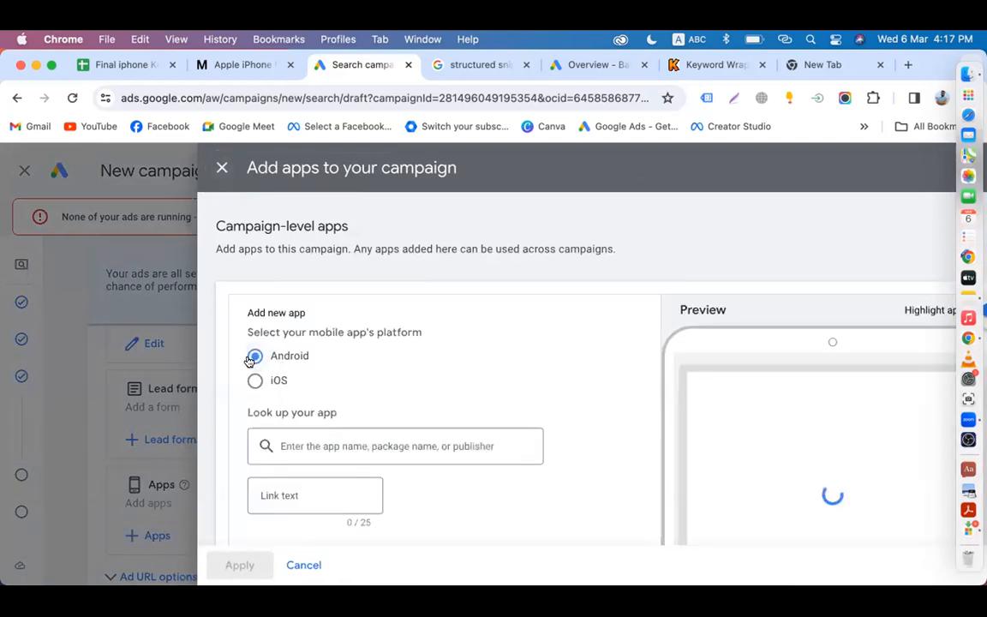
click(331, 443)
text(daraz)
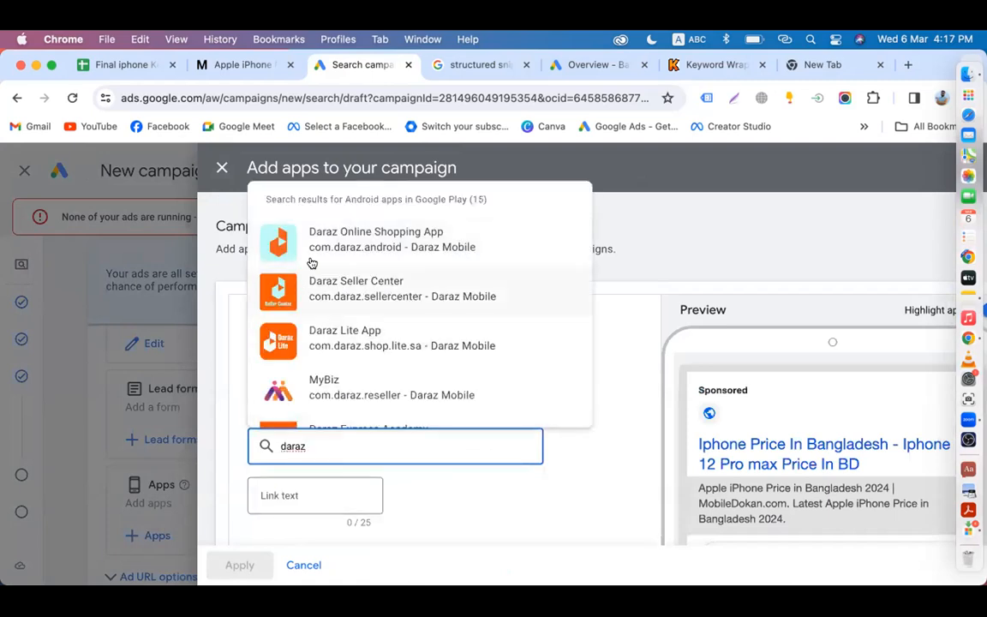
click(345, 245)
scroll(408, 433, down, 3)
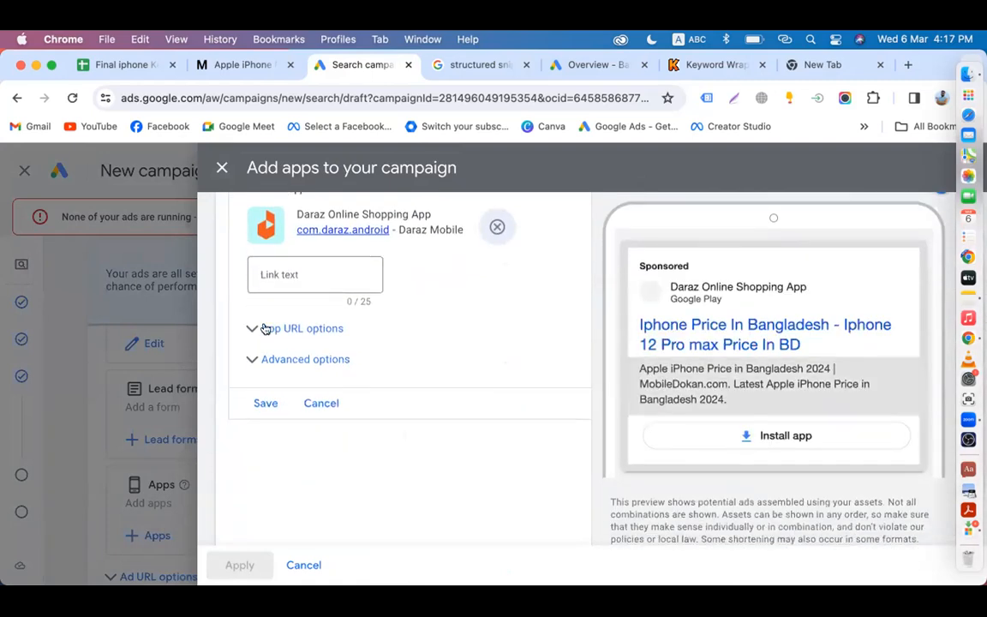
click(290, 284)
text(Install Now)
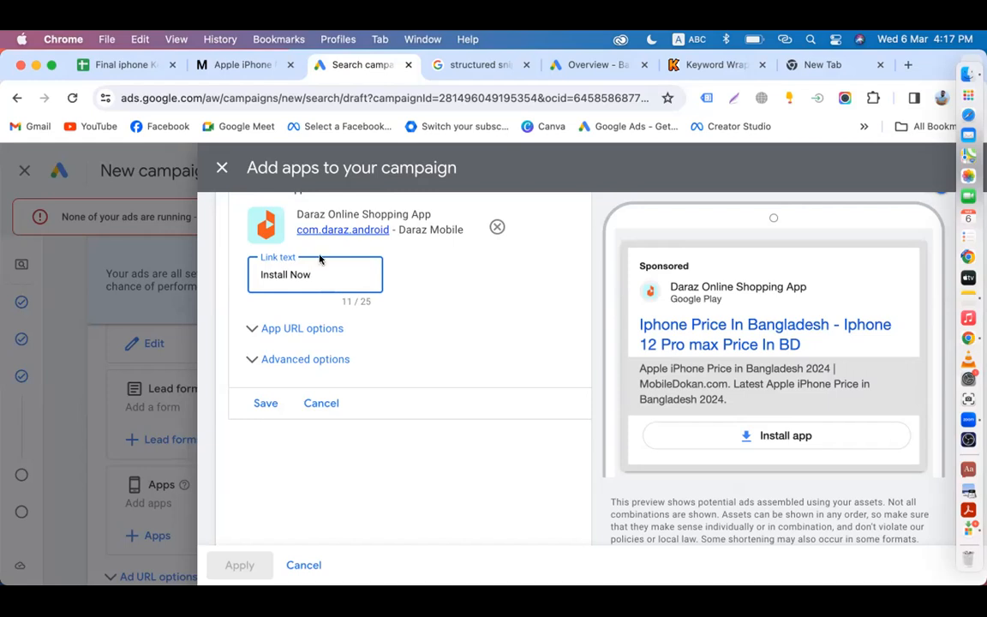
click(312, 568)
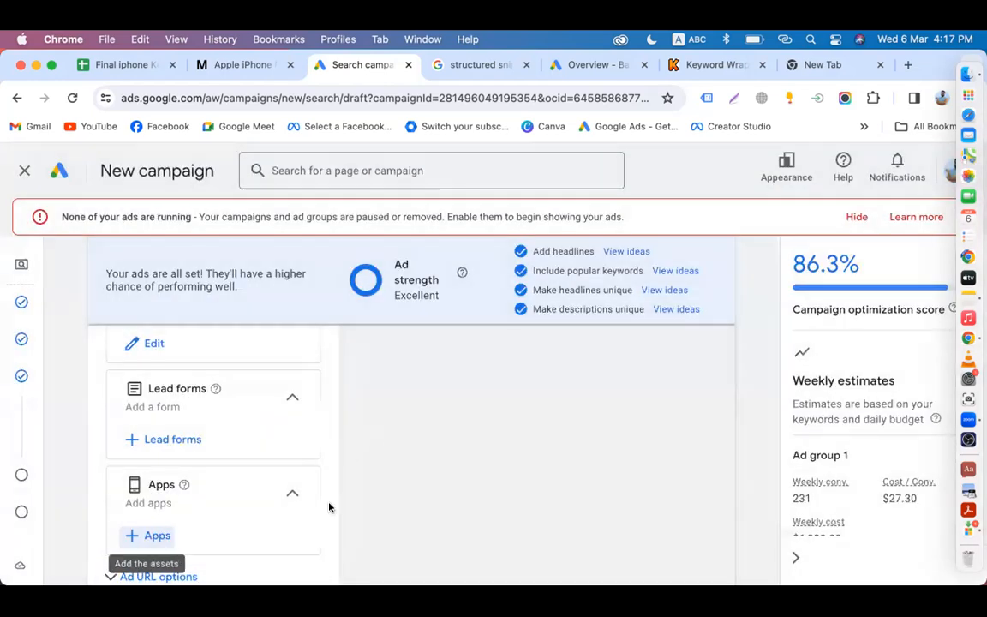
scroll(360, 490, up, 10)
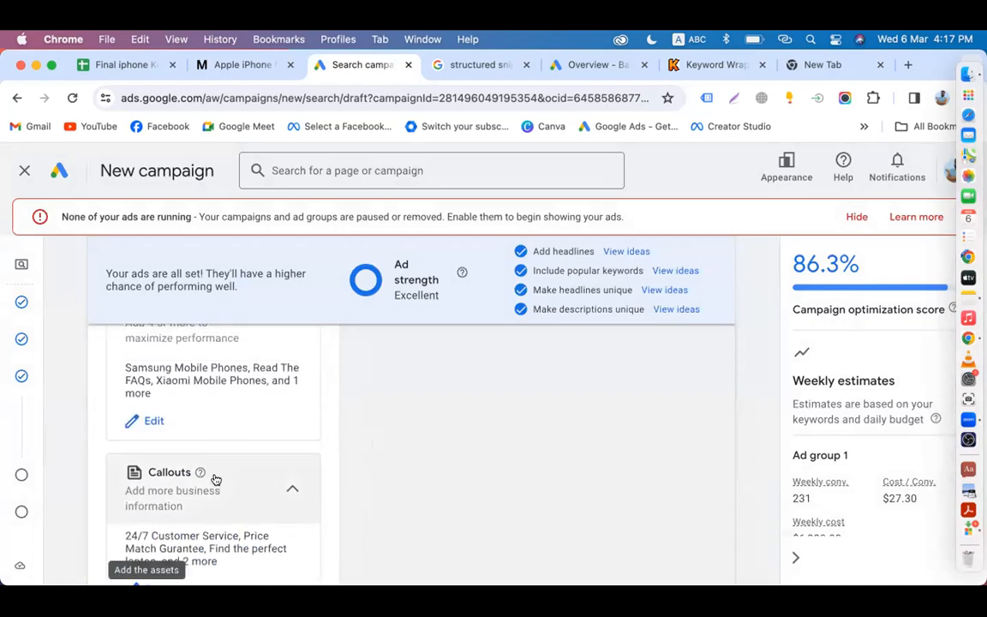
scroll(182, 434, up, 2)
scroll(283, 446, down, 3)
scroll(209, 470, down, 3)
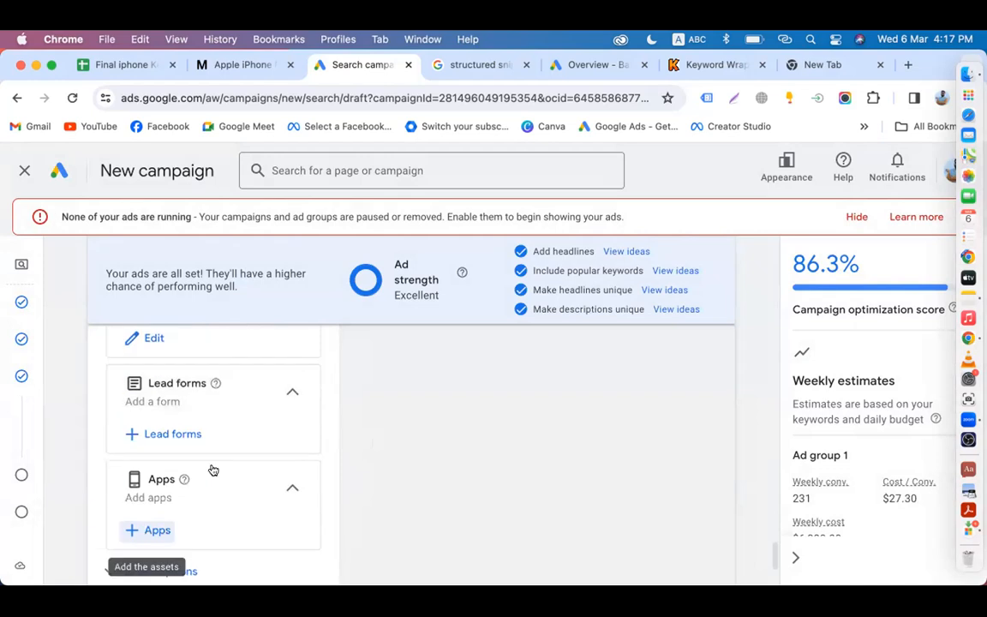
scroll(188, 440, up, 2)
scroll(197, 501, down, 3)
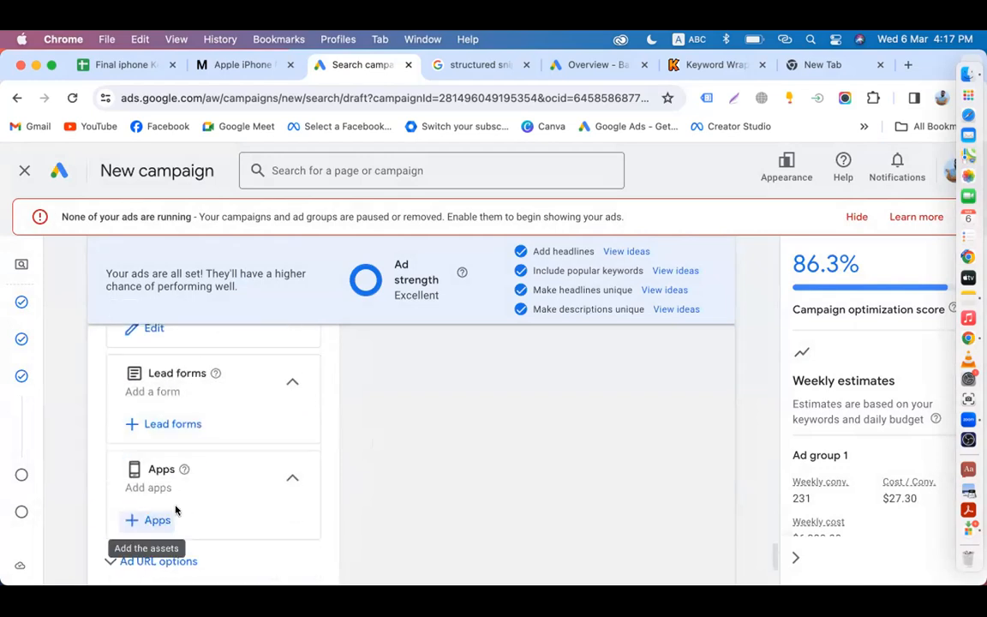
scroll(190, 492, up, 5)
scroll(191, 493, up, 1)
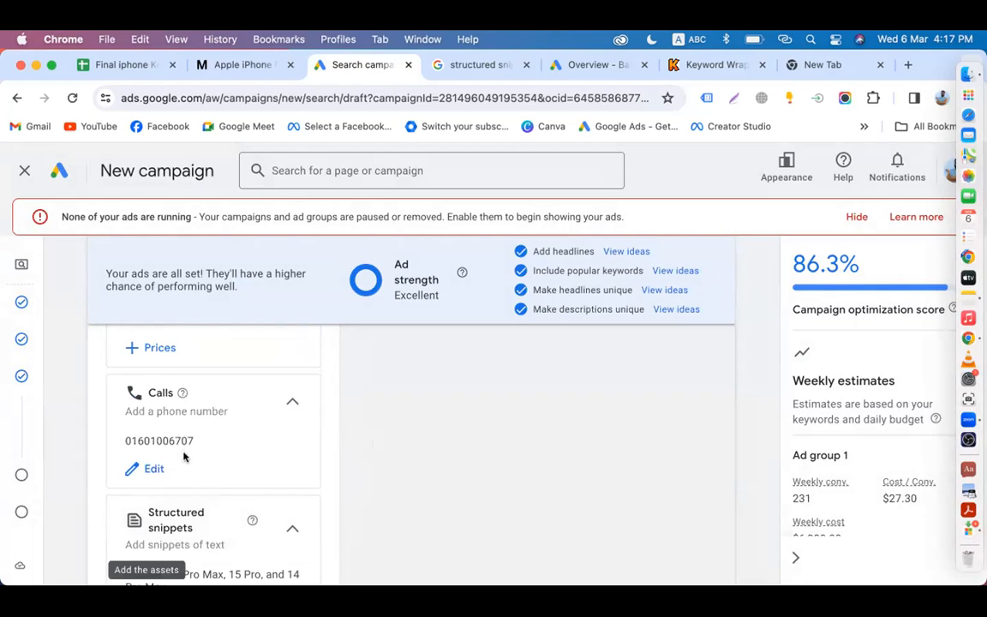
scroll(183, 456, down, 3)
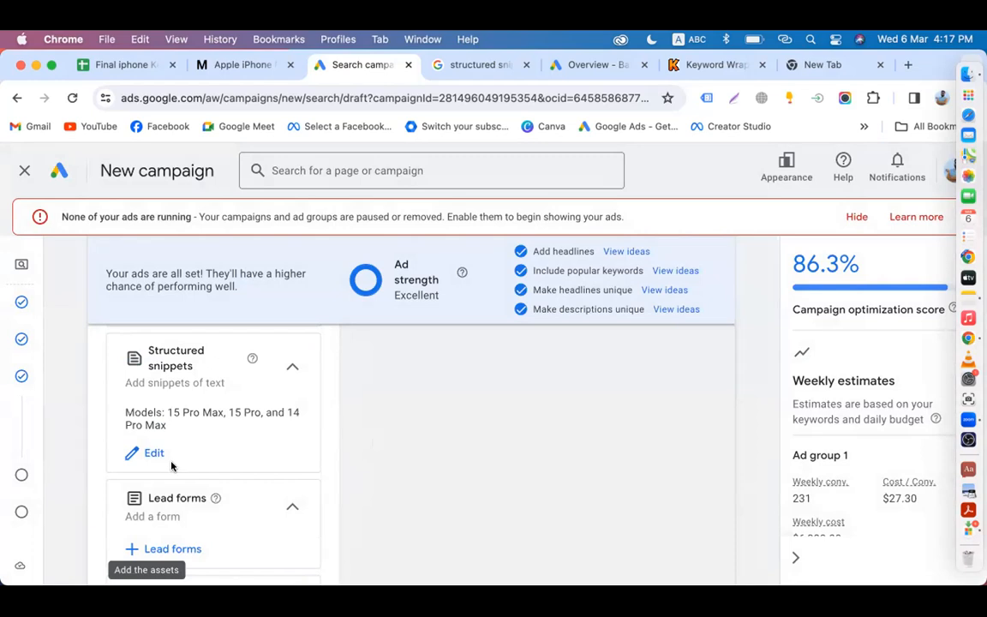
scroll(171, 466, down, 3)
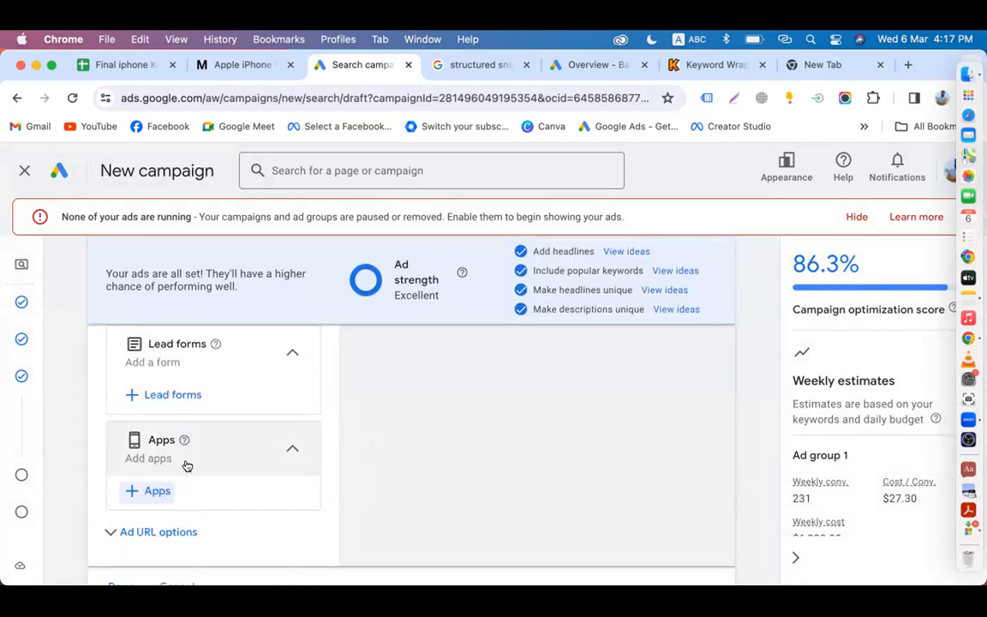
scroll(497, 396, up, 15)
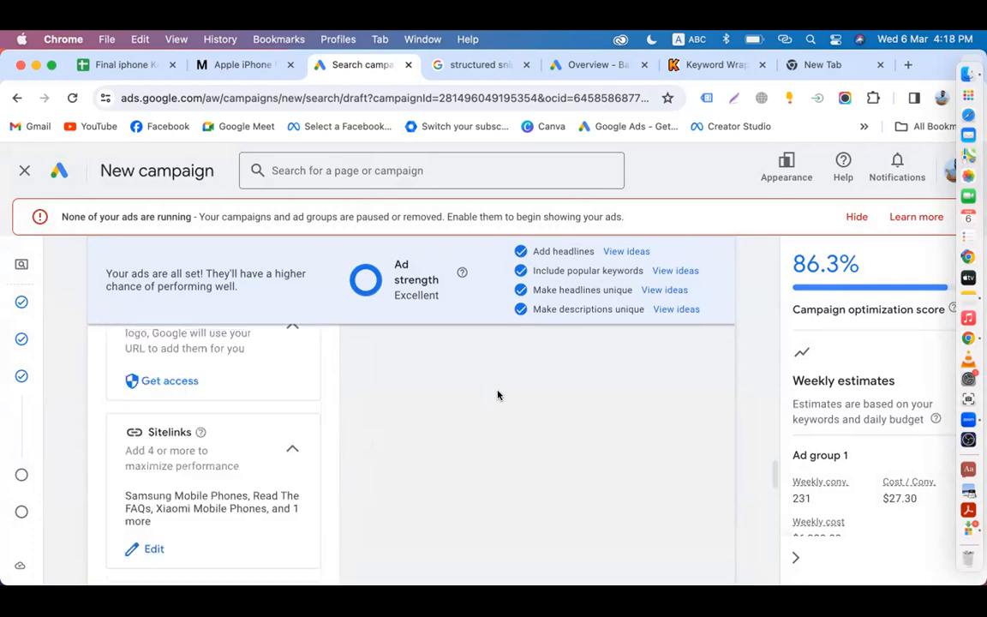
scroll(497, 396, up, 10)
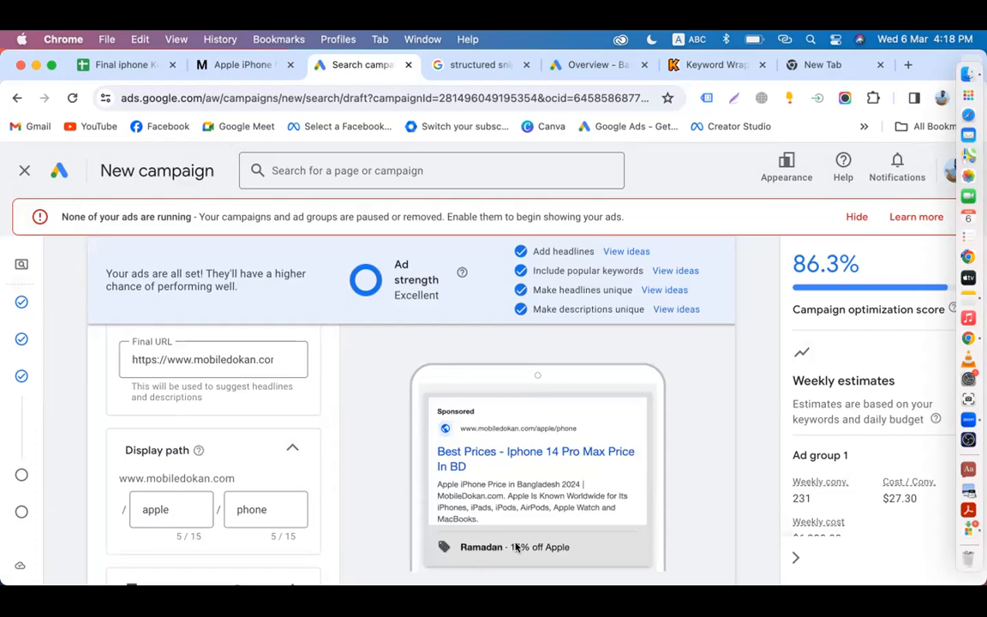
scroll(306, 548, down, 10)
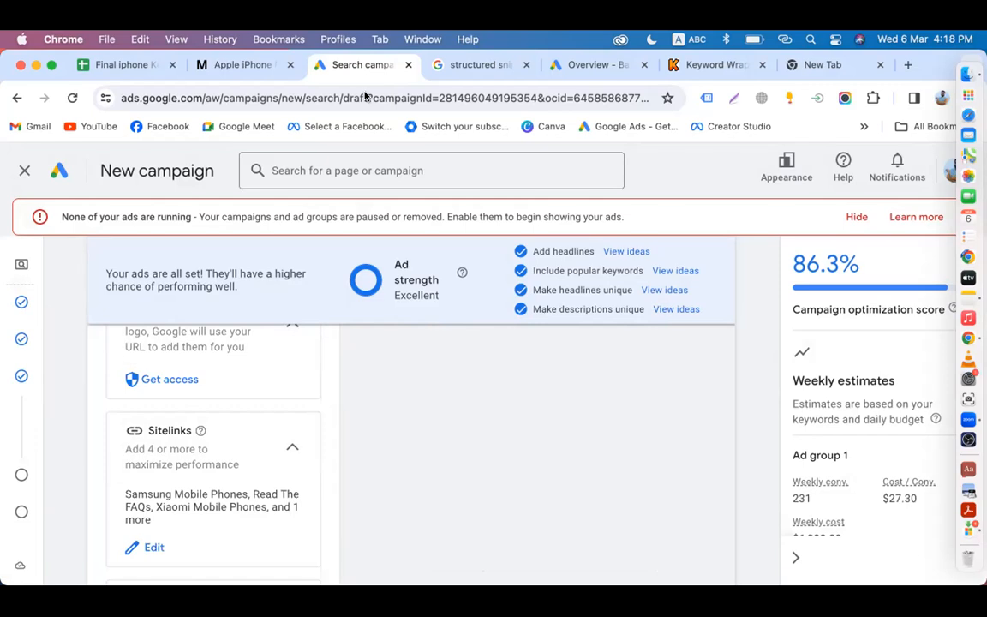
Step: In the new tab, search 'lapotp' and refine it to the 'laptop price in bd' suggestion
click(826, 65)
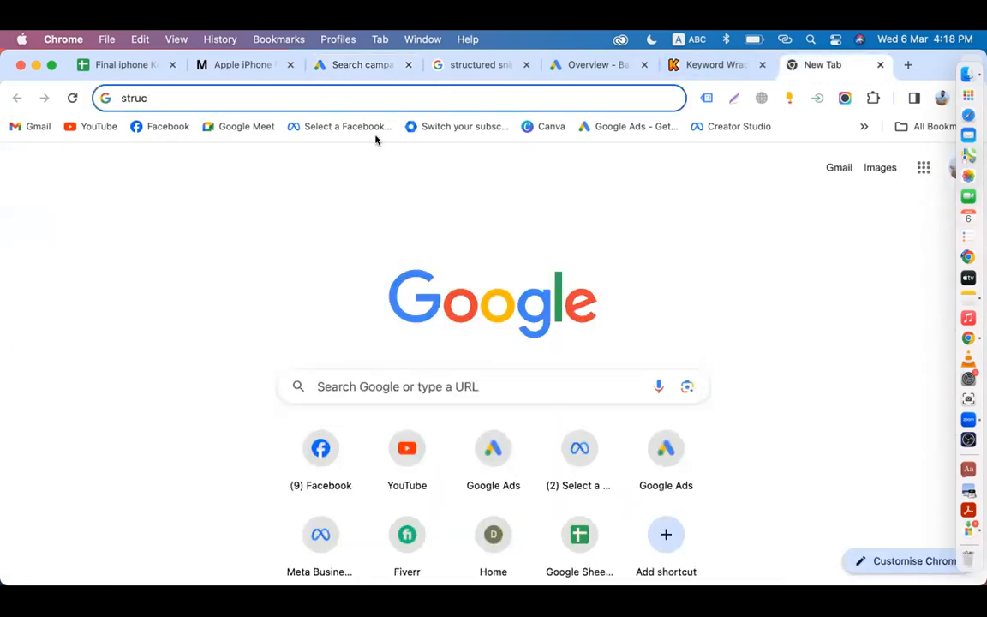
key(BackSpace)
key(BackSpace)
key(BackSpace)
key(BackSpace)
key(BackSpace)
text(la)
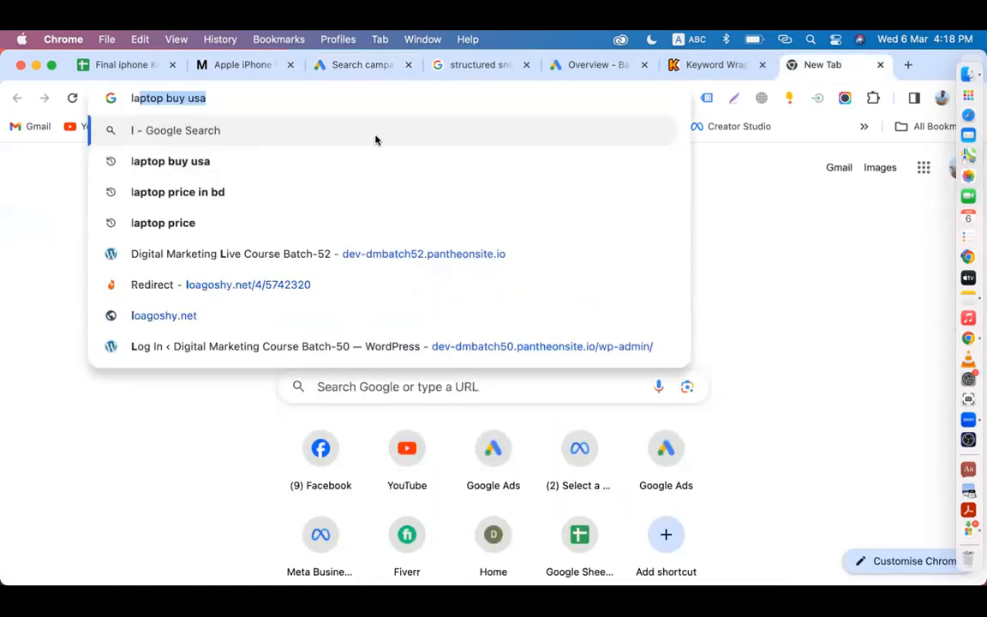
text(potp)
key(Return)
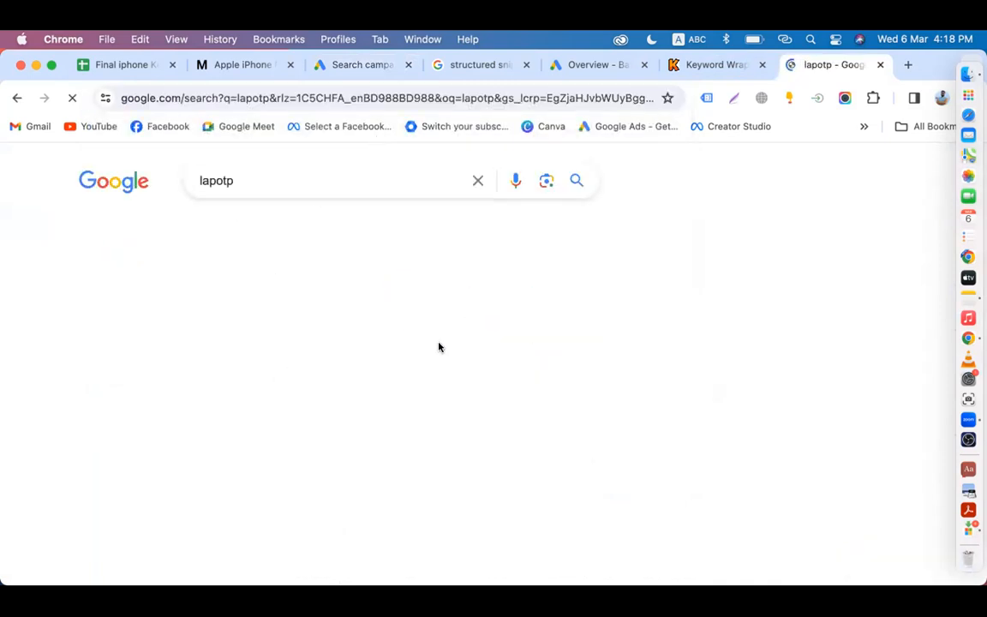
click(258, 180)
text(pri)
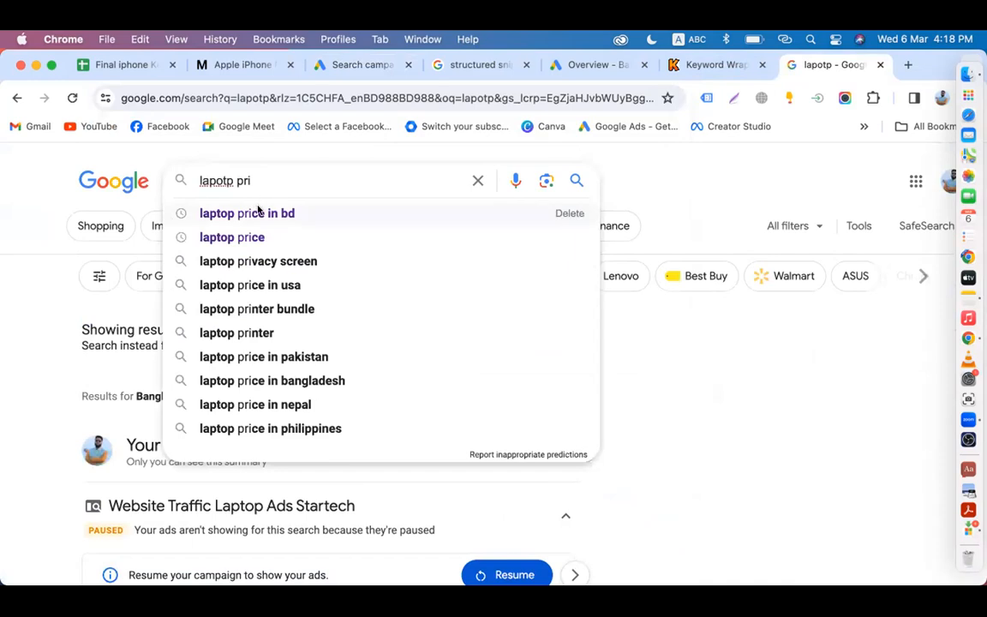
click(259, 213)
scroll(392, 397, down, 2)
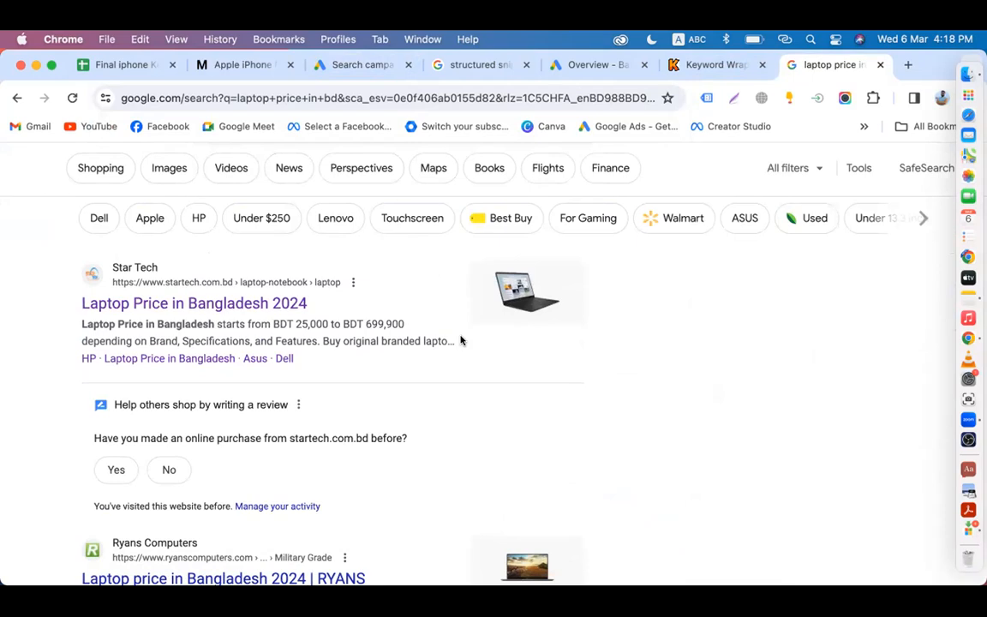
Step: Back in the campaign draft, scroll through the Callouts, Prices and Calls assets
click(343, 74)
scroll(287, 403, down, 5)
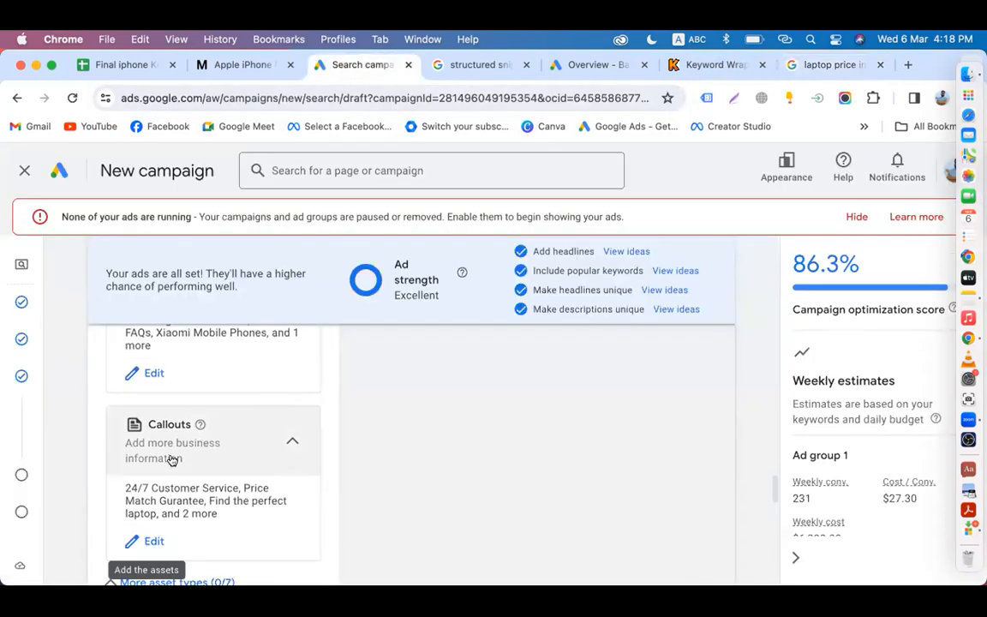
scroll(182, 460, down, 8)
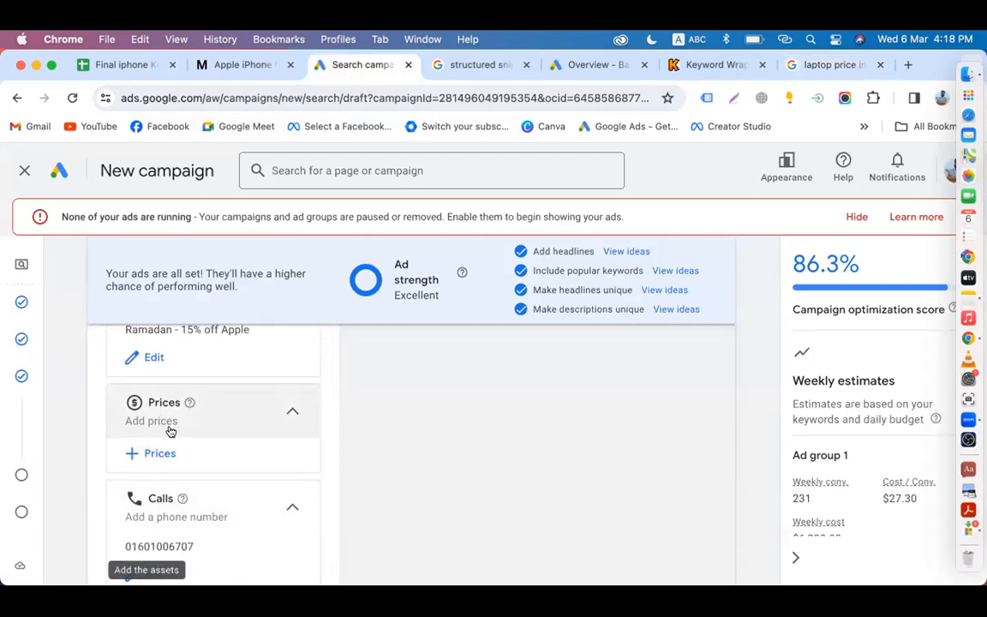
scroll(170, 431, down, 2)
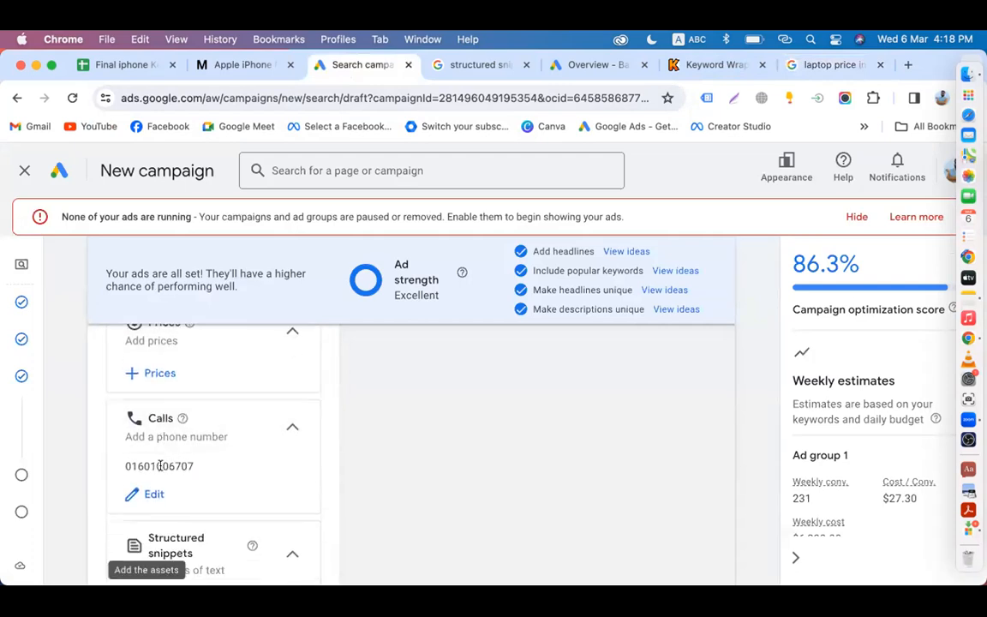
Step: Check the mobiledokan Apple iPhone page, closing its ad popup, and the laptop price results
click(236, 67)
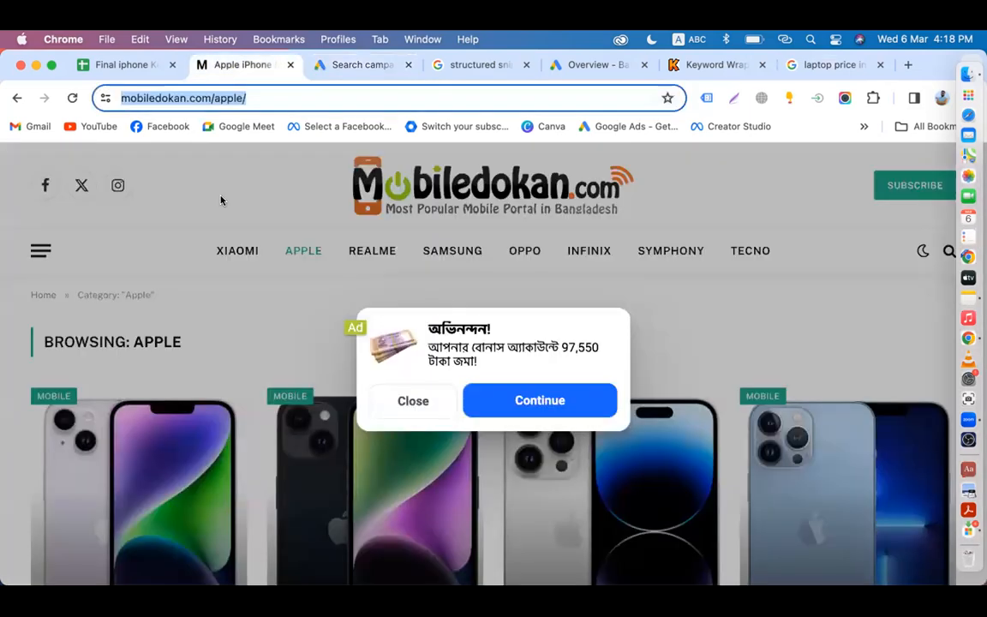
click(410, 401)
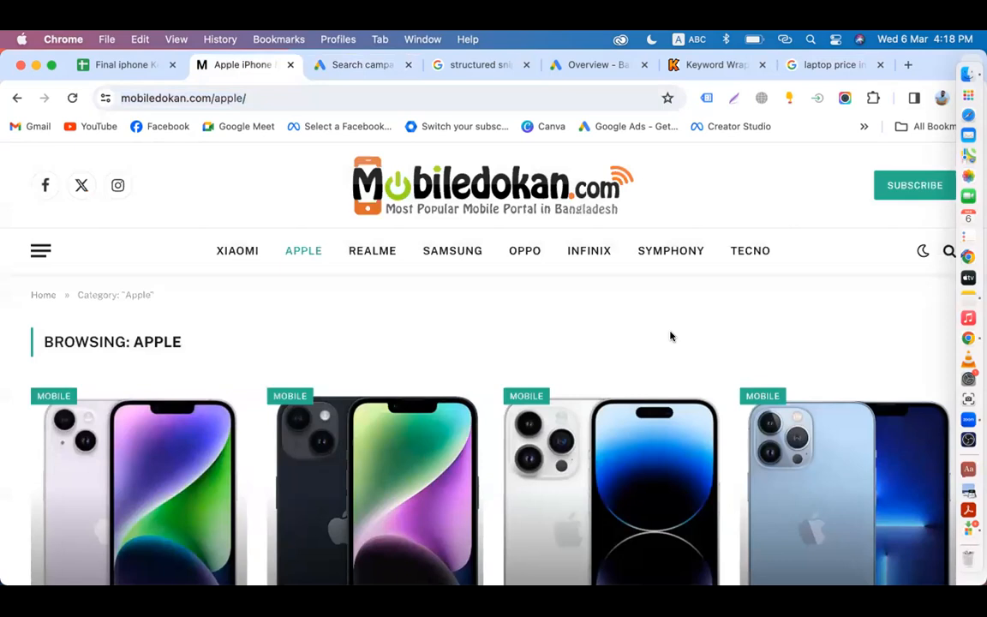
click(353, 64)
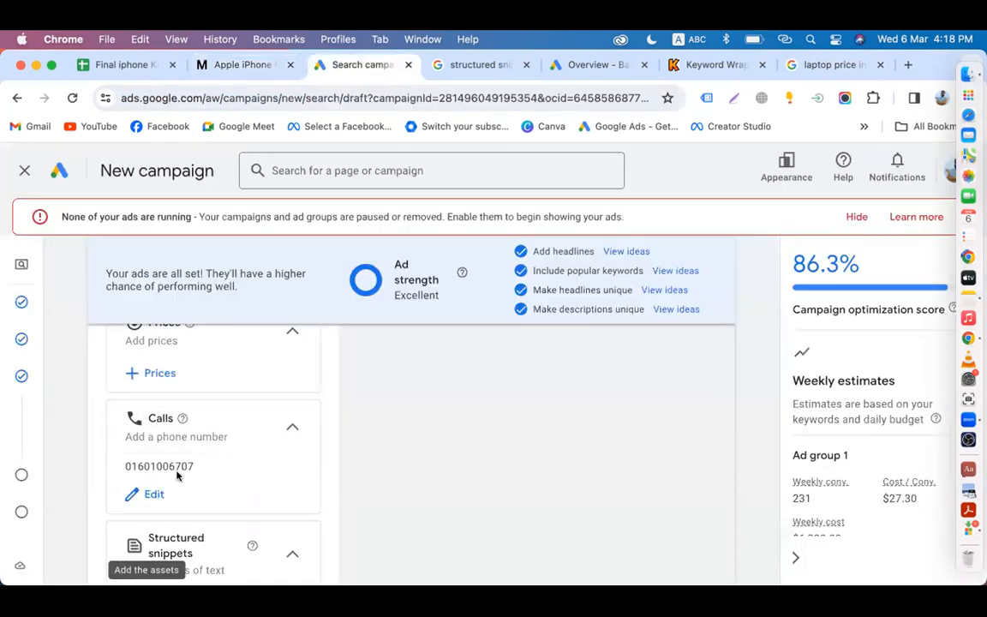
click(235, 65)
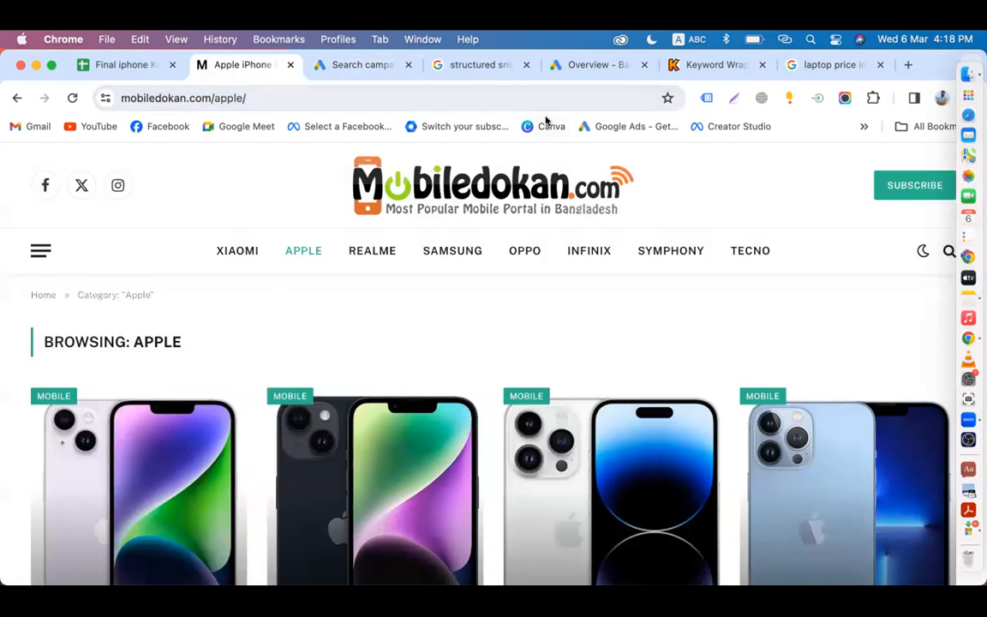
click(793, 64)
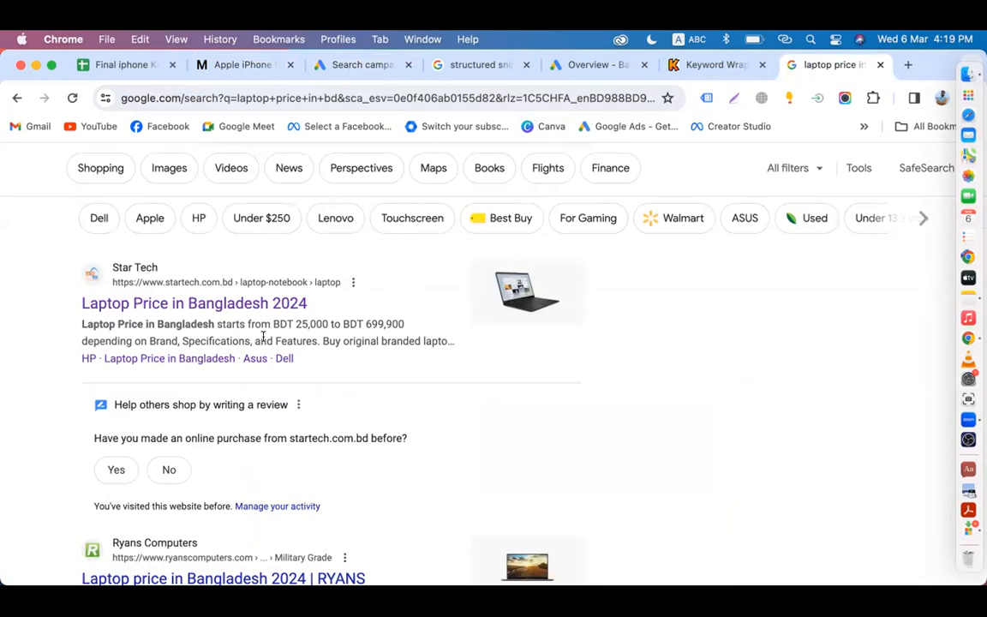
scroll(553, 310, down, 5)
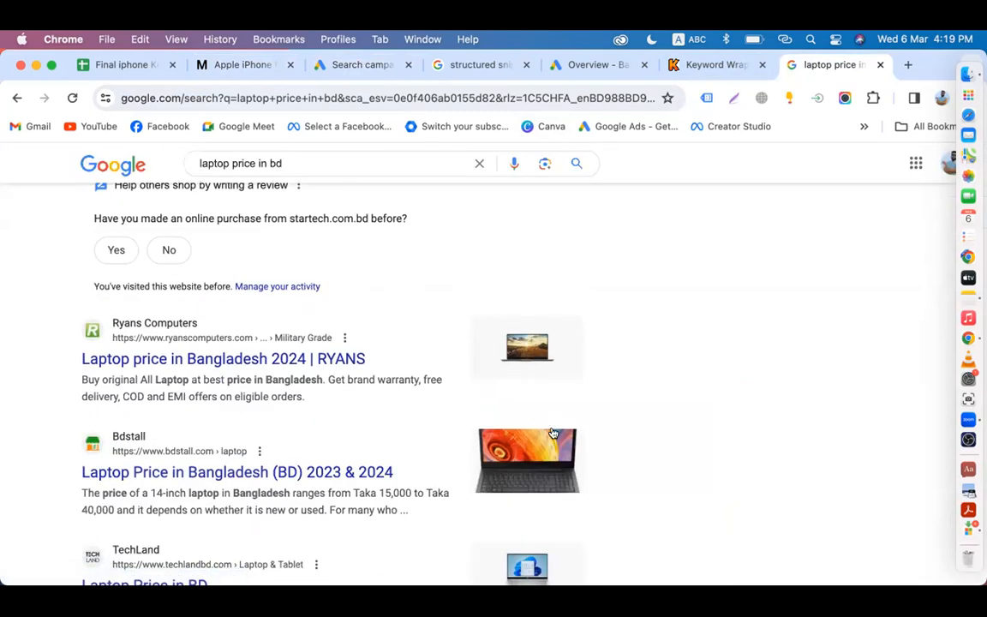
Step: Glance at the laptop price results once more, then finish the ad editor with Done
click(351, 65)
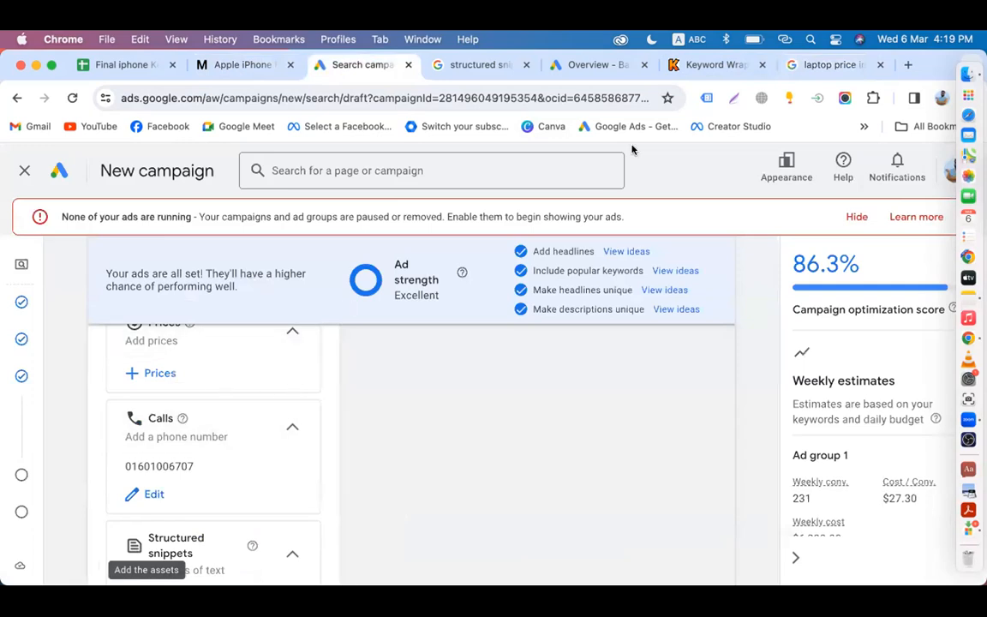
click(810, 65)
scroll(543, 375, down, 3)
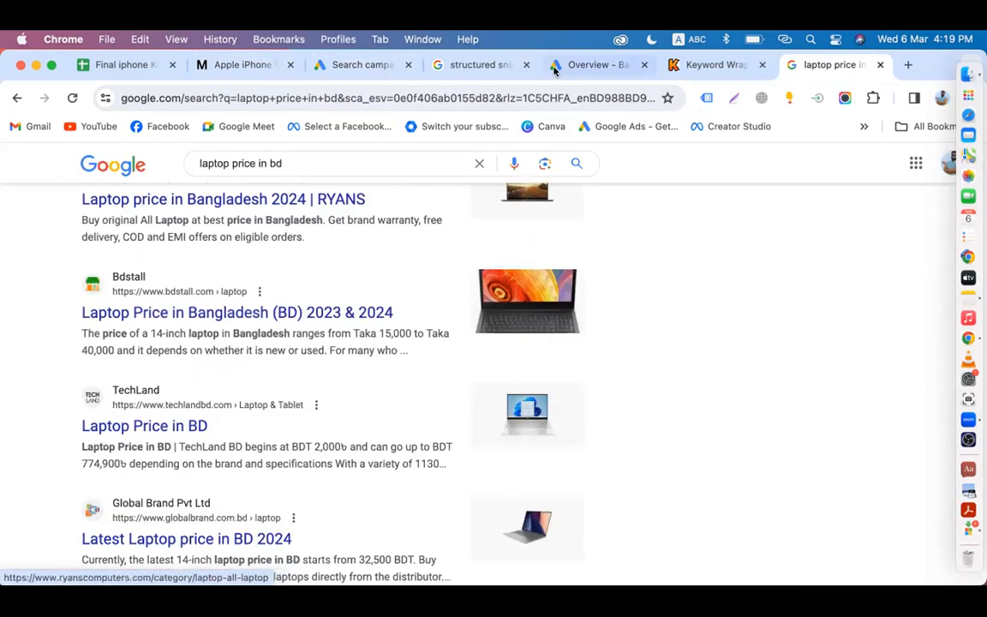
click(364, 65)
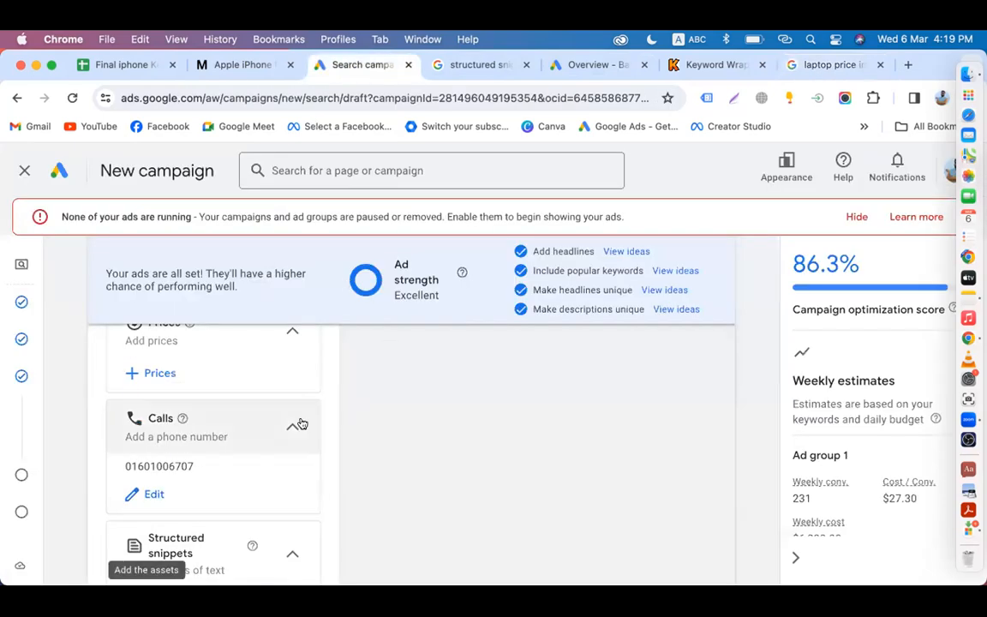
scroll(301, 421, down, 5)
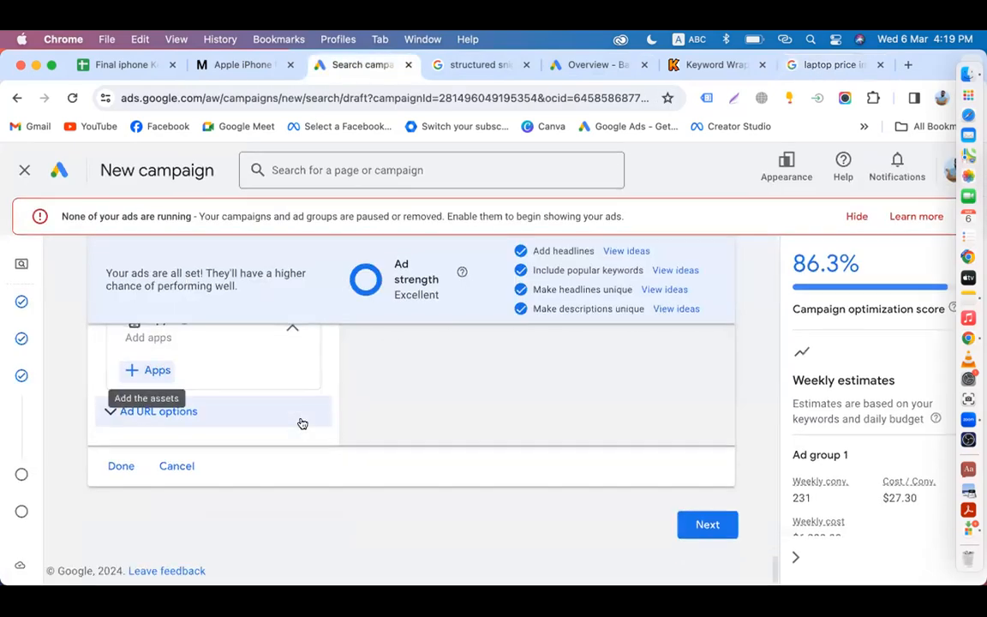
click(120, 467)
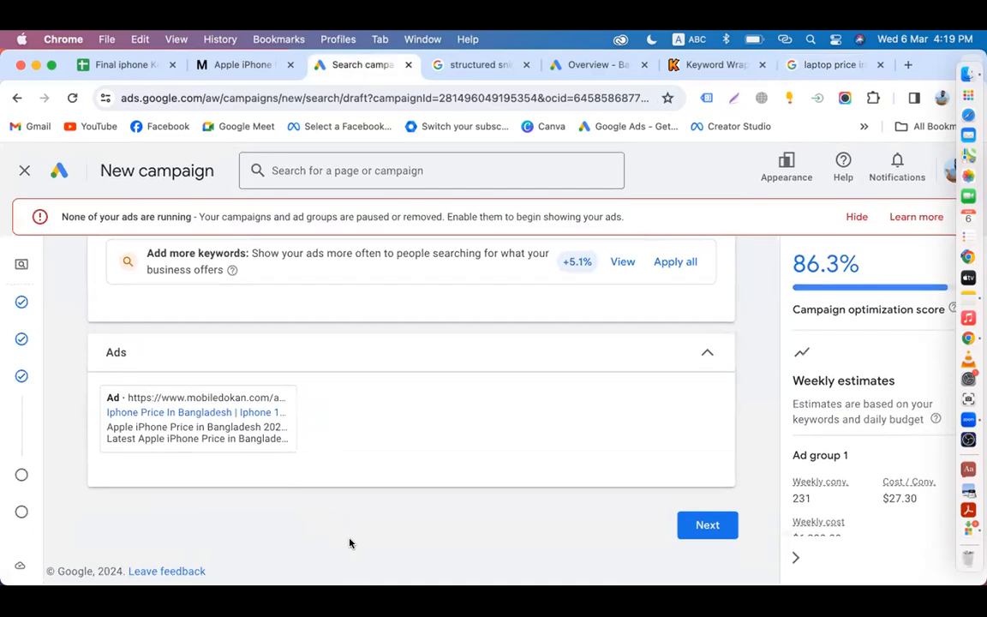
Step: Choose a custom average daily budget and change it from 900 to $50.00
click(707, 525)
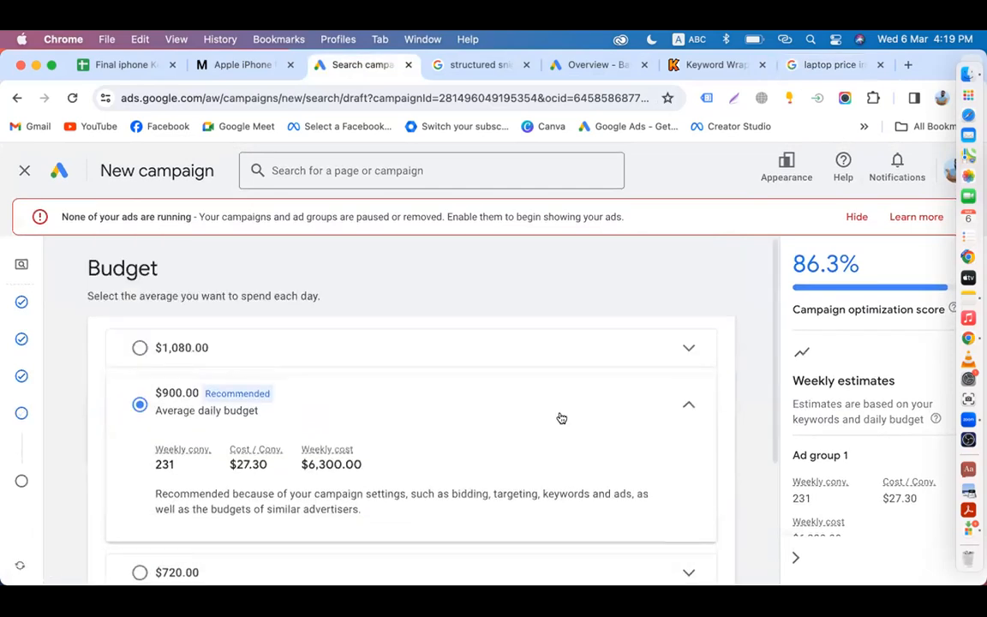
scroll(203, 488, down, 2)
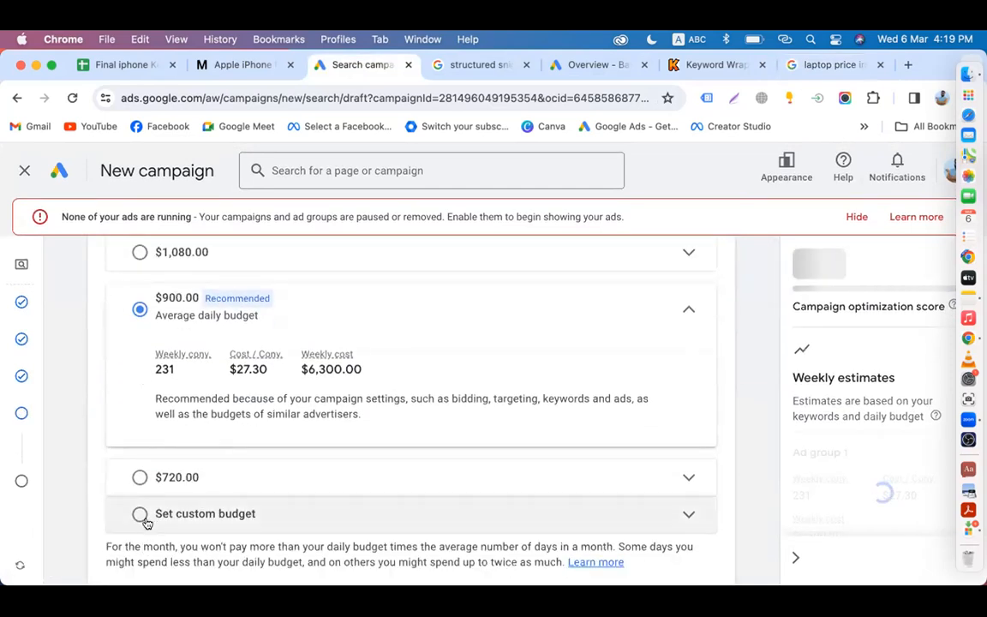
click(139, 516)
scroll(215, 377, up, 2)
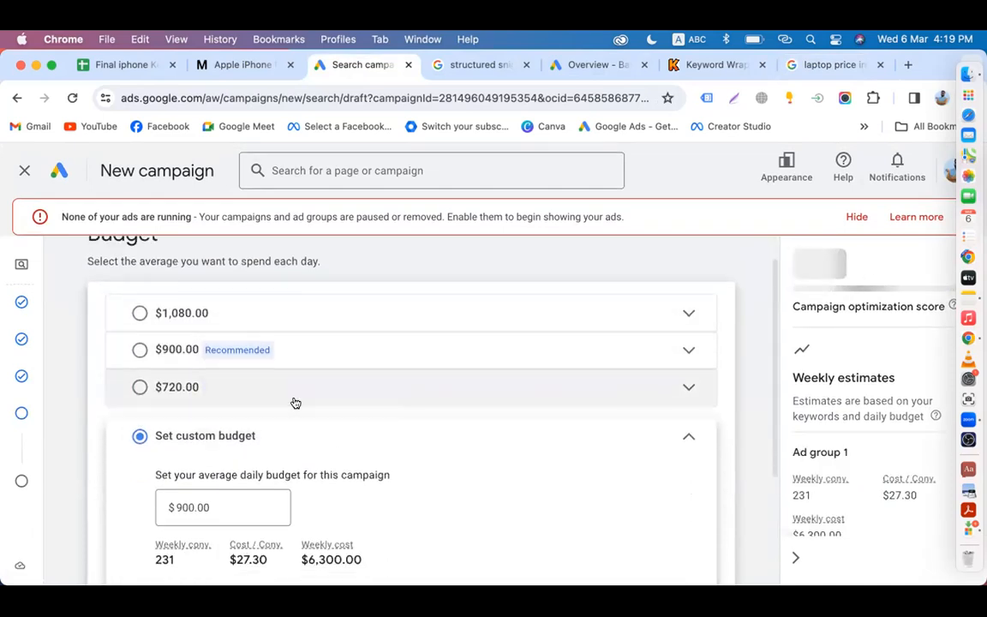
scroll(291, 398, down, 2)
click(186, 447)
key(BackSpace)
key(BackSpace)
text(5)
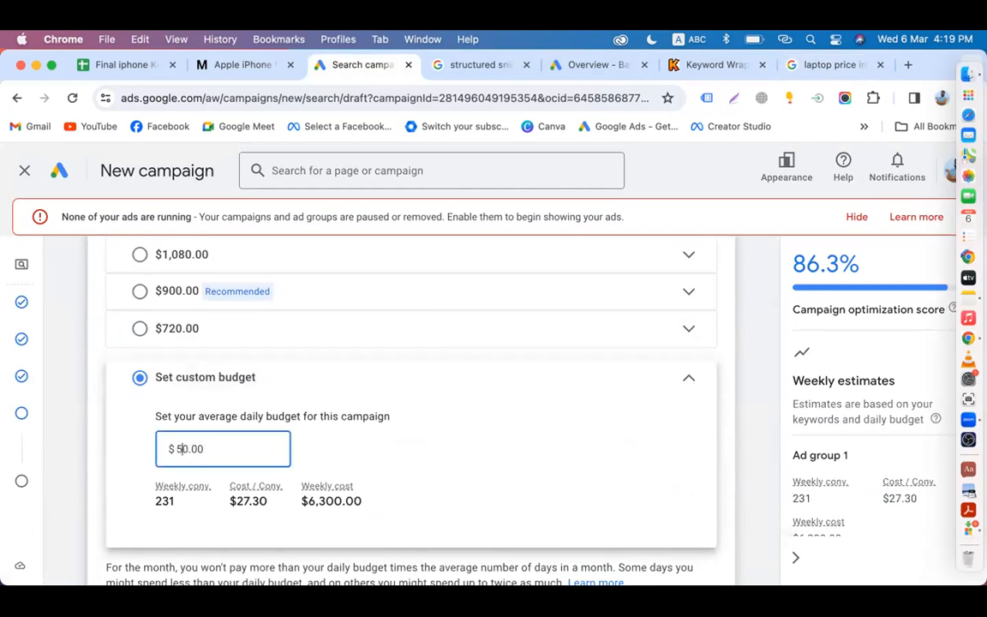
click(719, 452)
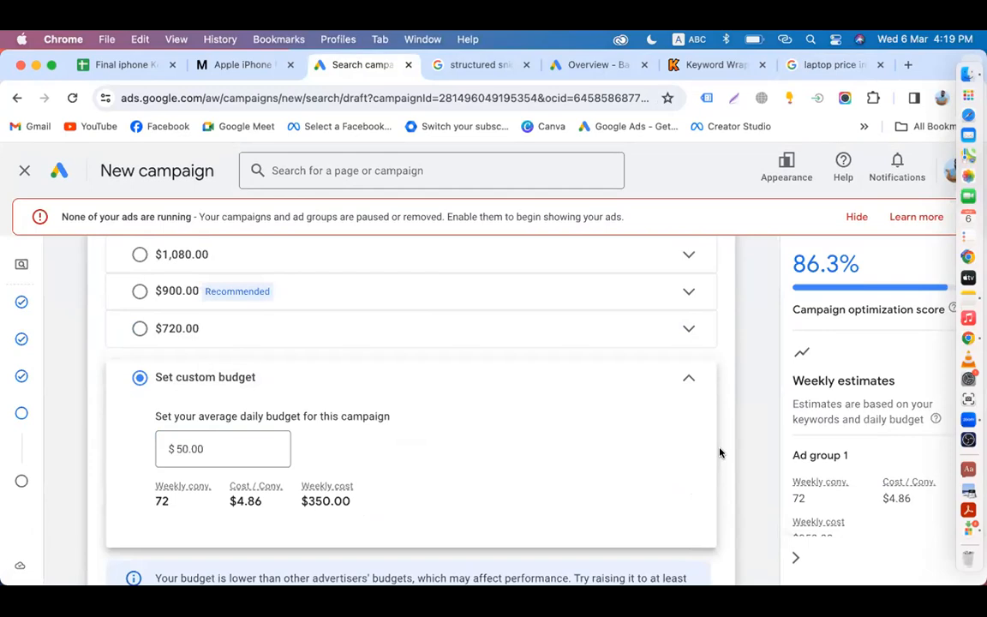
Step: Review the $4.86 cost-per-conversion and $350.00 weekly estimates, then continue to the review page
scroll(719, 452, down, 4)
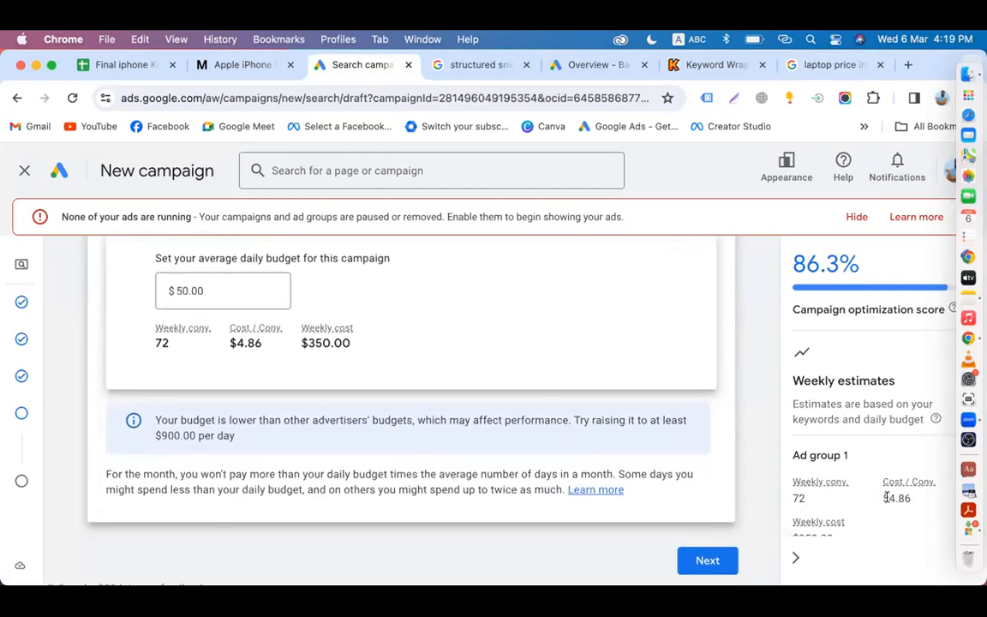
drag(886, 498, 915, 501)
click(747, 489)
scroll(736, 460, up, 1)
double_click(314, 385)
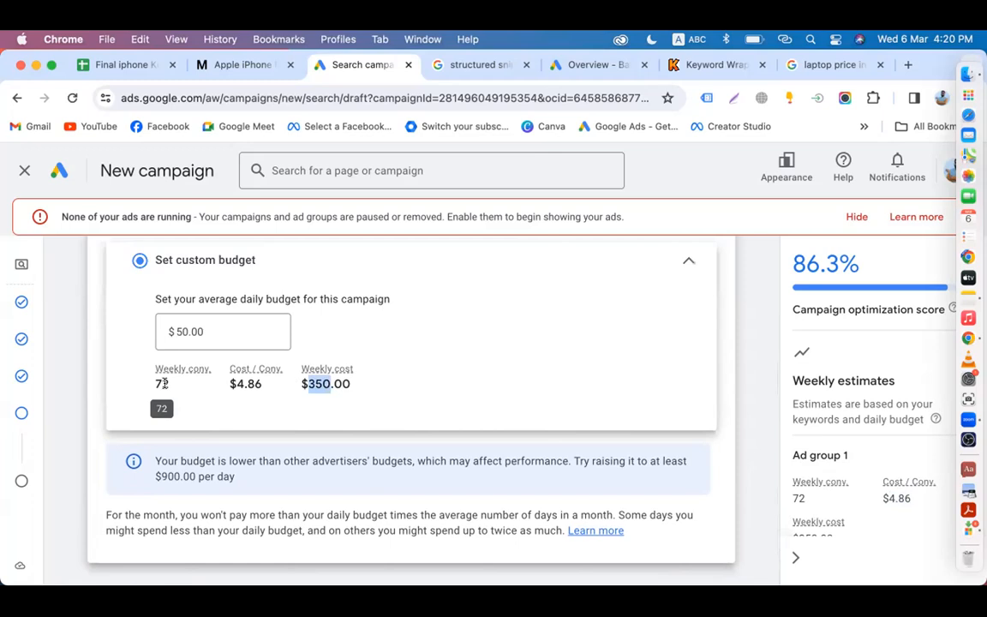
click(315, 384)
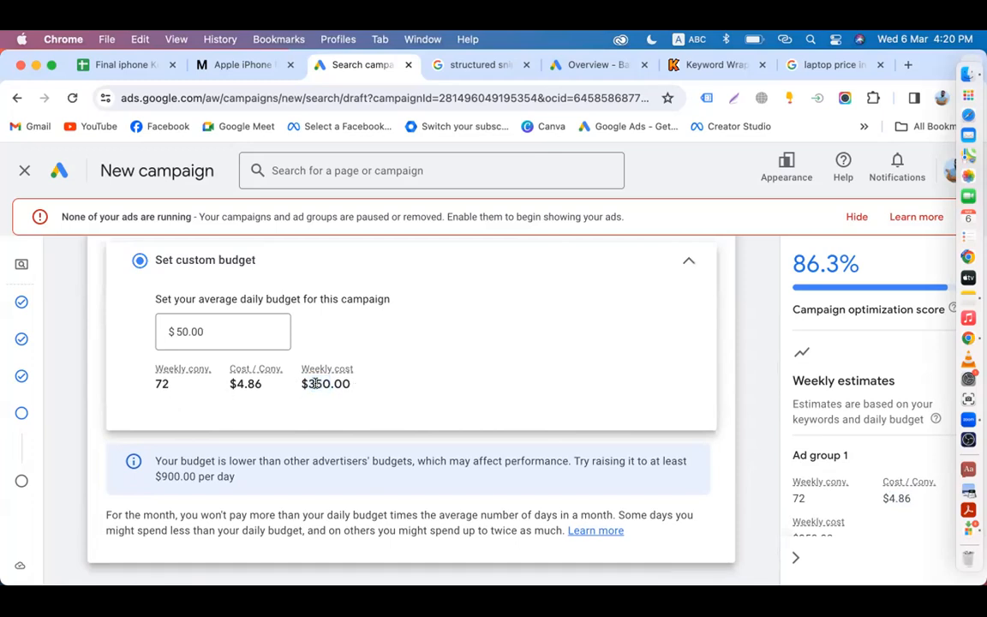
scroll(443, 450, down, 1)
scroll(336, 447, up, 1)
scroll(665, 586, up, 3)
scroll(675, 455, down, 5)
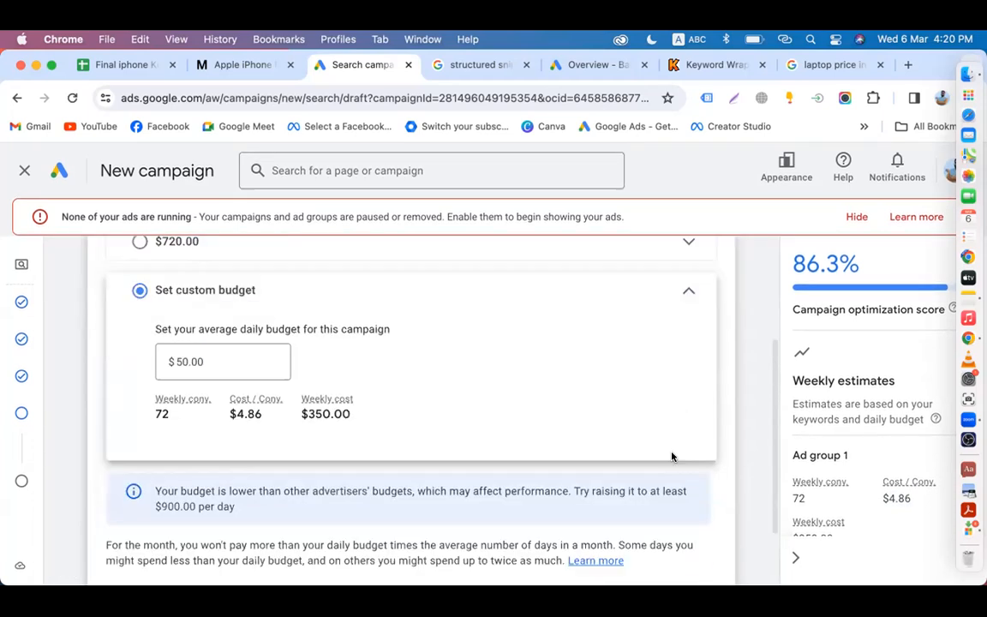
click(702, 549)
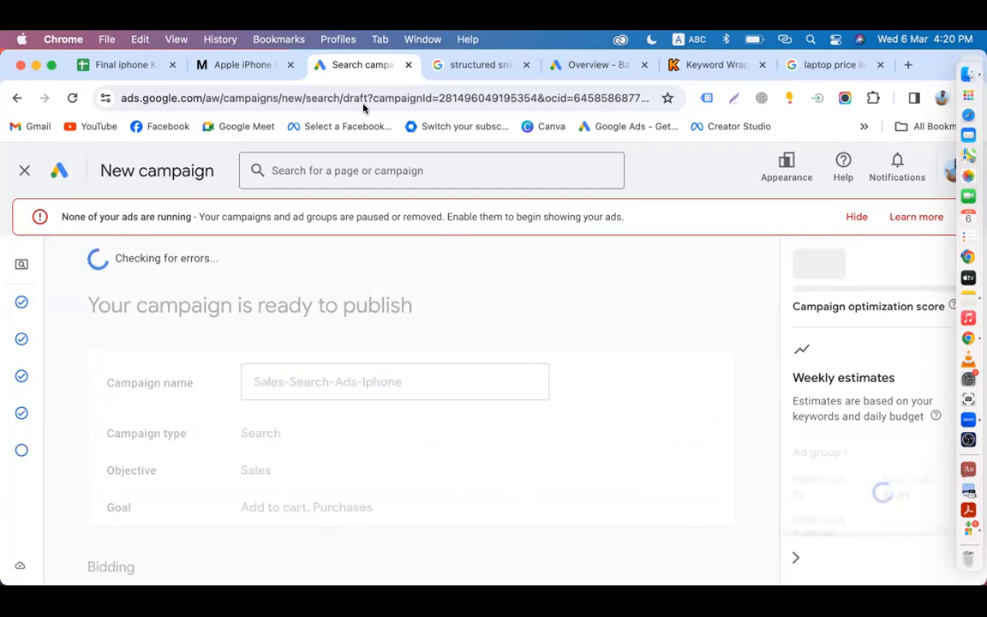
Step: Publish the Sales-Search-Ads-Iphone campaign from the review page
click(641, 289)
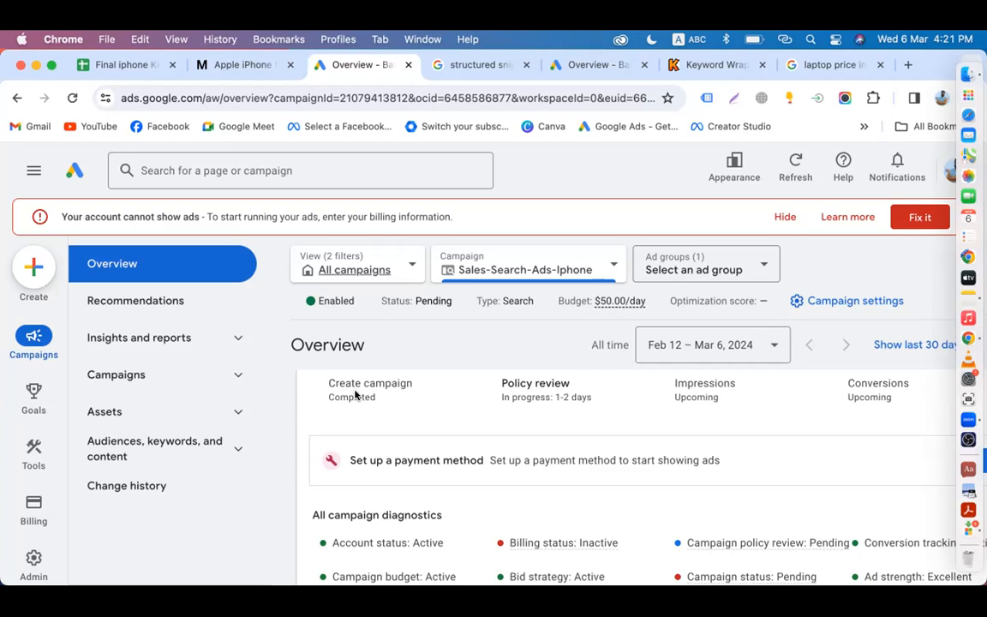
Step: Close the ad popup on the mobiledokan Apple iPhone page, then switch to the Final iphone Keyword sheet
click(225, 67)
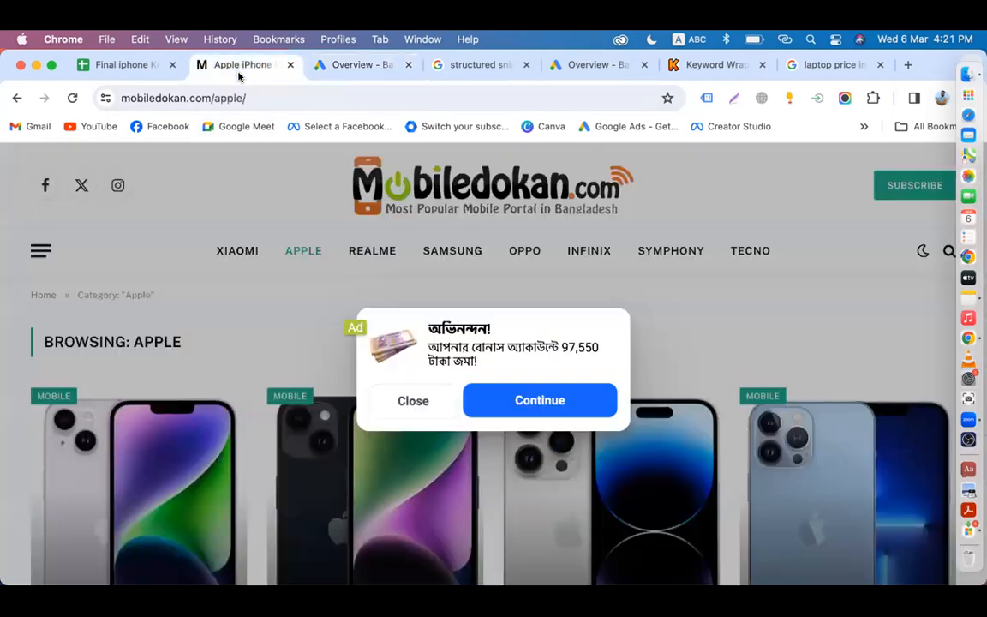
click(401, 400)
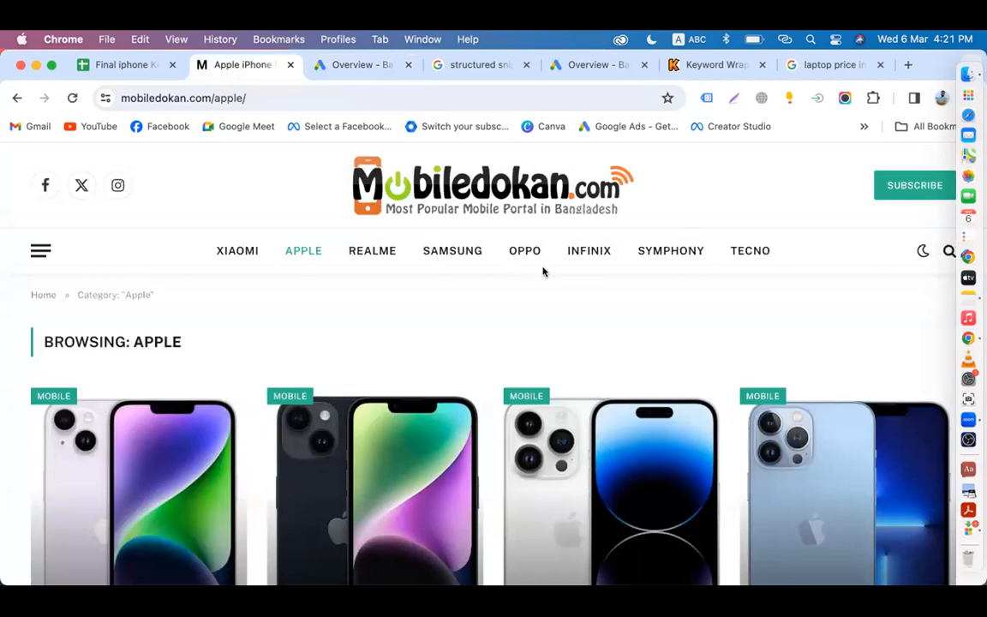
click(135, 74)
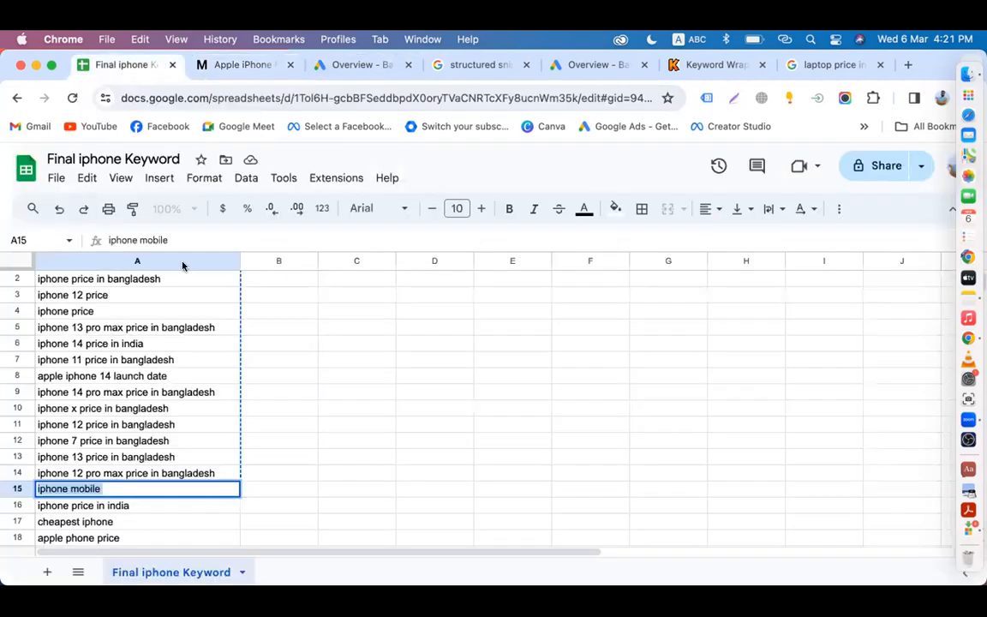
Step: Step through the iPhone keywords in cells A2 to A14, then return to the mobiledokan Apple page
click(163, 284)
click(137, 297)
click(141, 311)
click(141, 329)
click(153, 345)
click(179, 362)
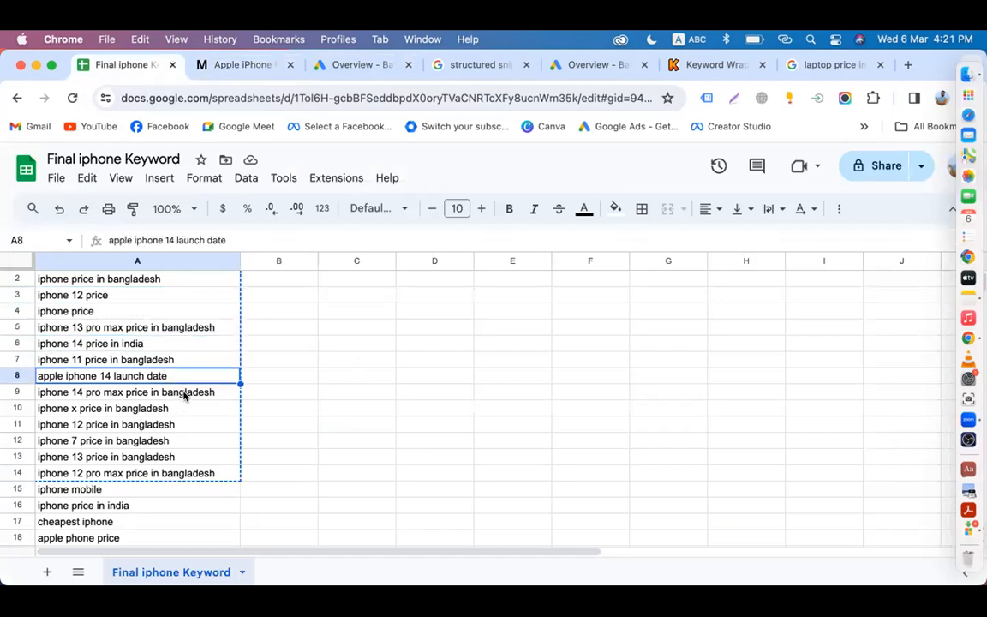
click(176, 392)
click(176, 408)
click(176, 425)
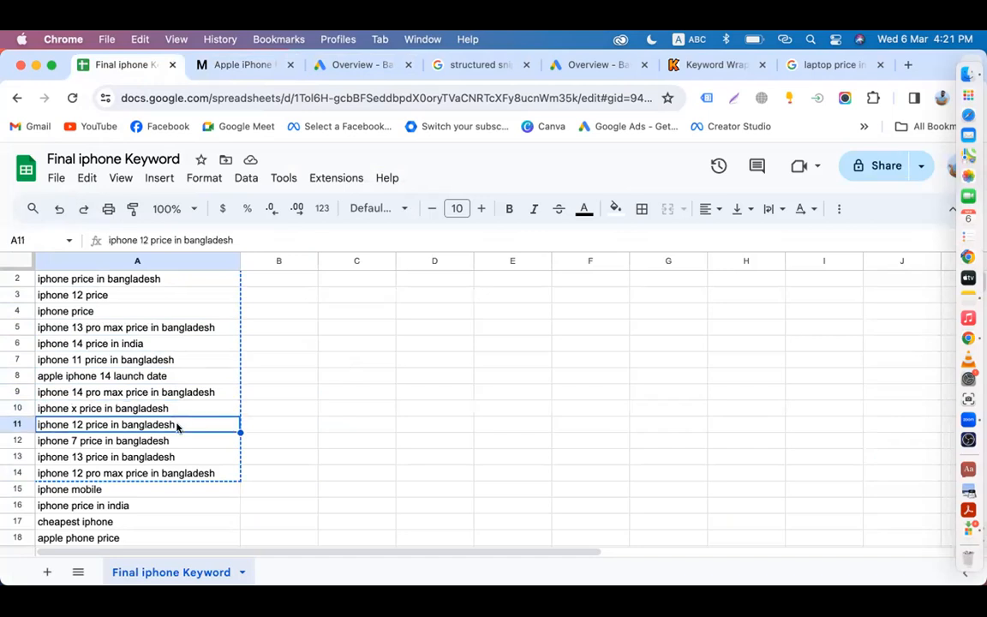
click(179, 442)
click(182, 457)
click(204, 473)
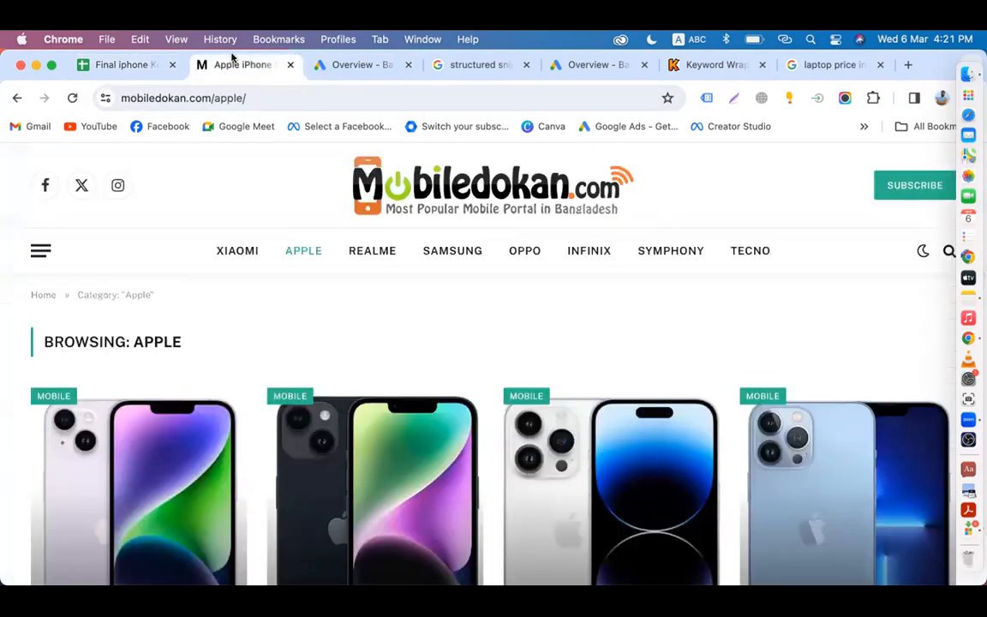
click(240, 64)
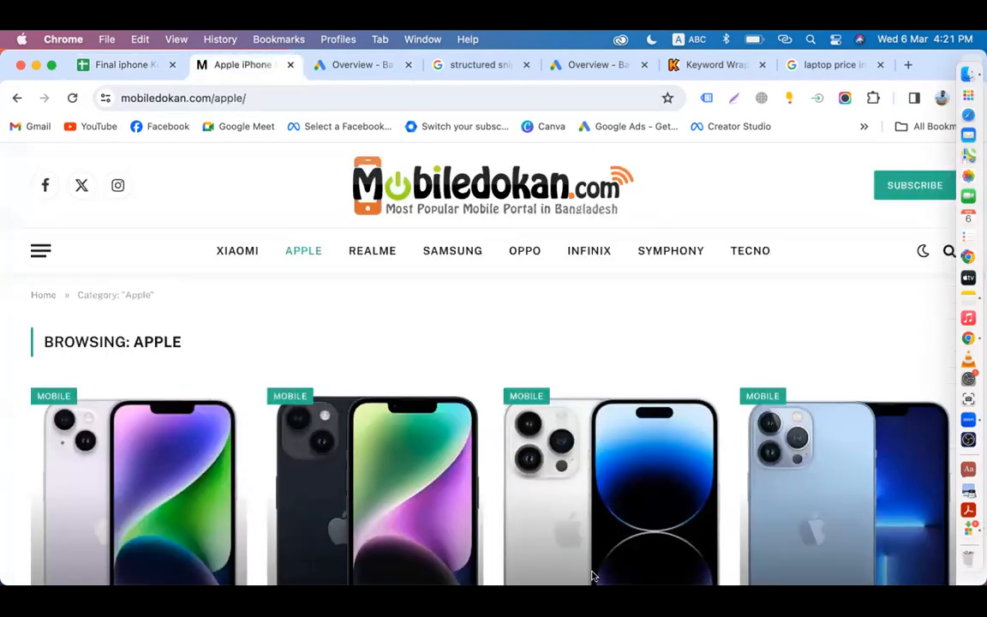